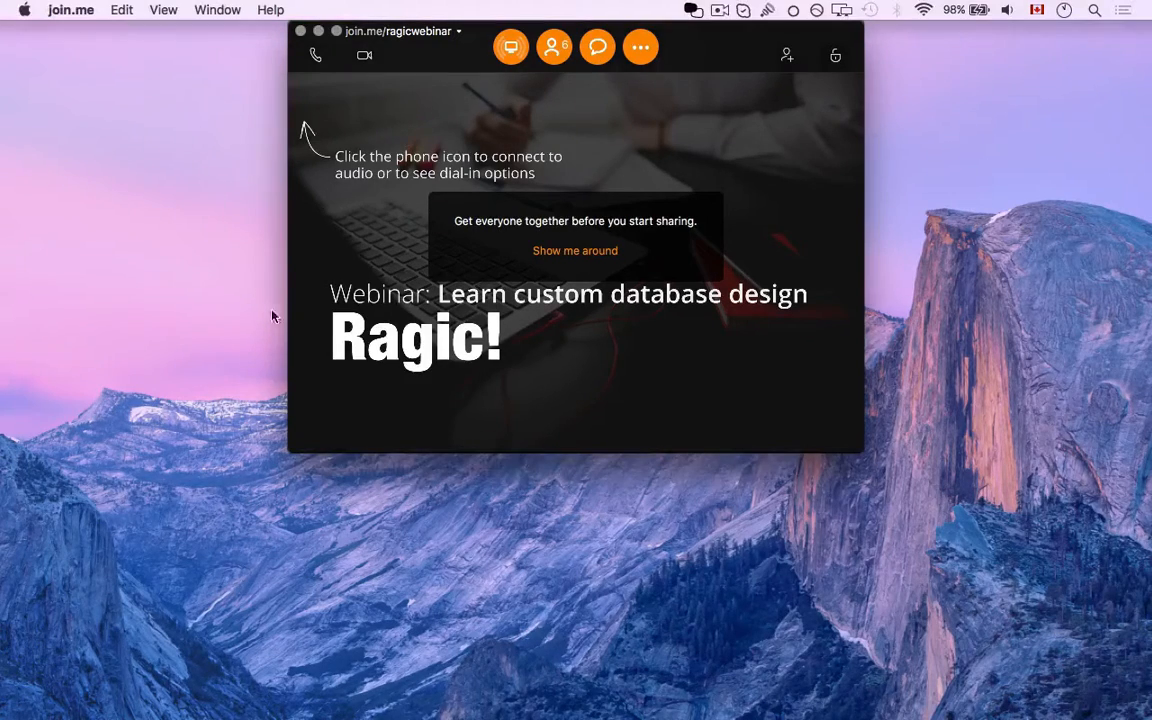
Bring the Ragic webinar window forward, then start join.me screen sharing for attendees
mouse_move(440, 714)
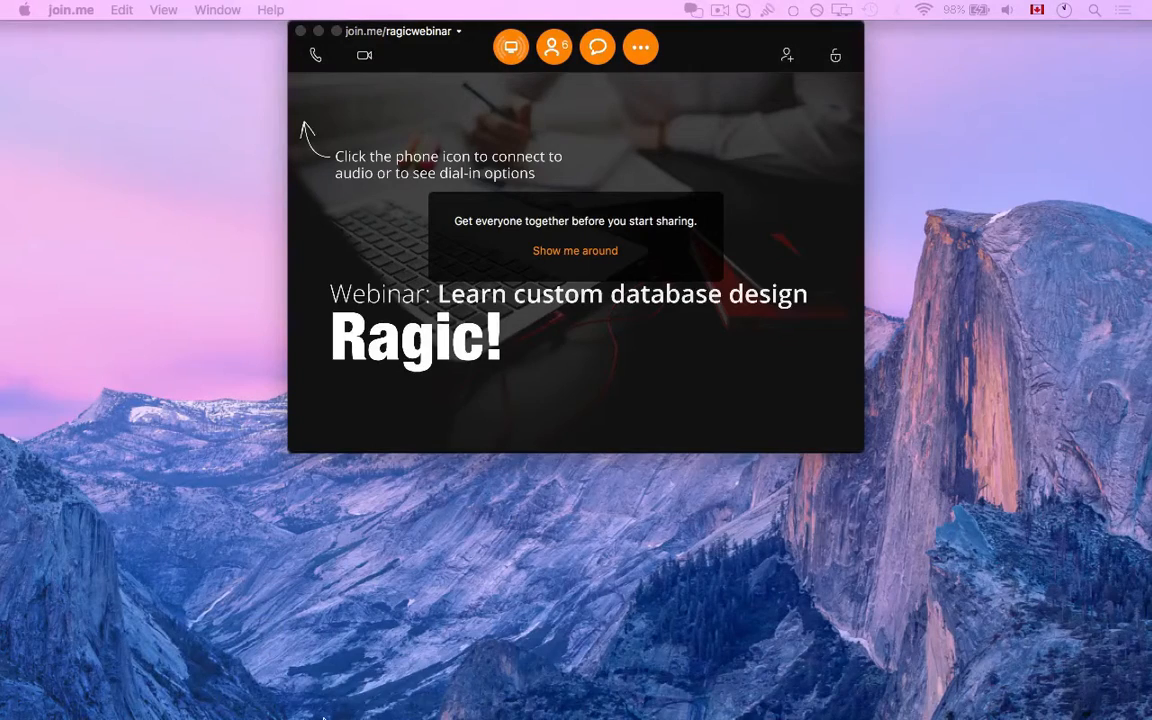
mouse_move(280, 700)
right_click(225, 686)
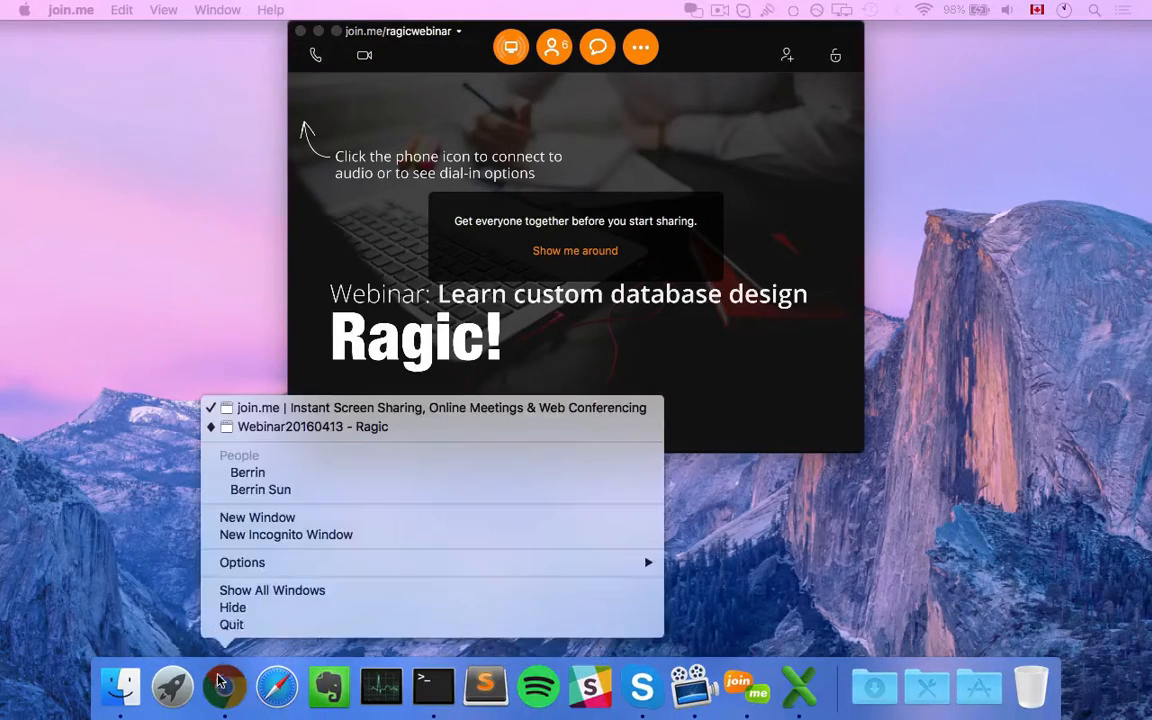
left_click(321, 428)
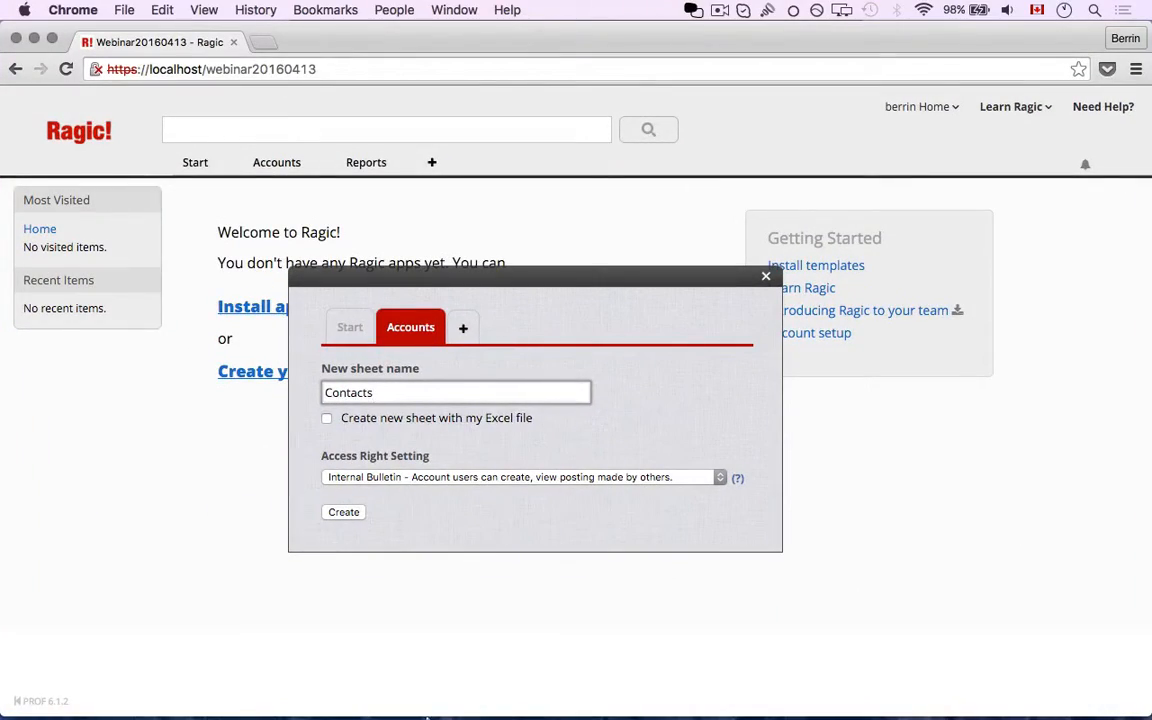
mouse_move(428, 716)
left_click(746, 686)
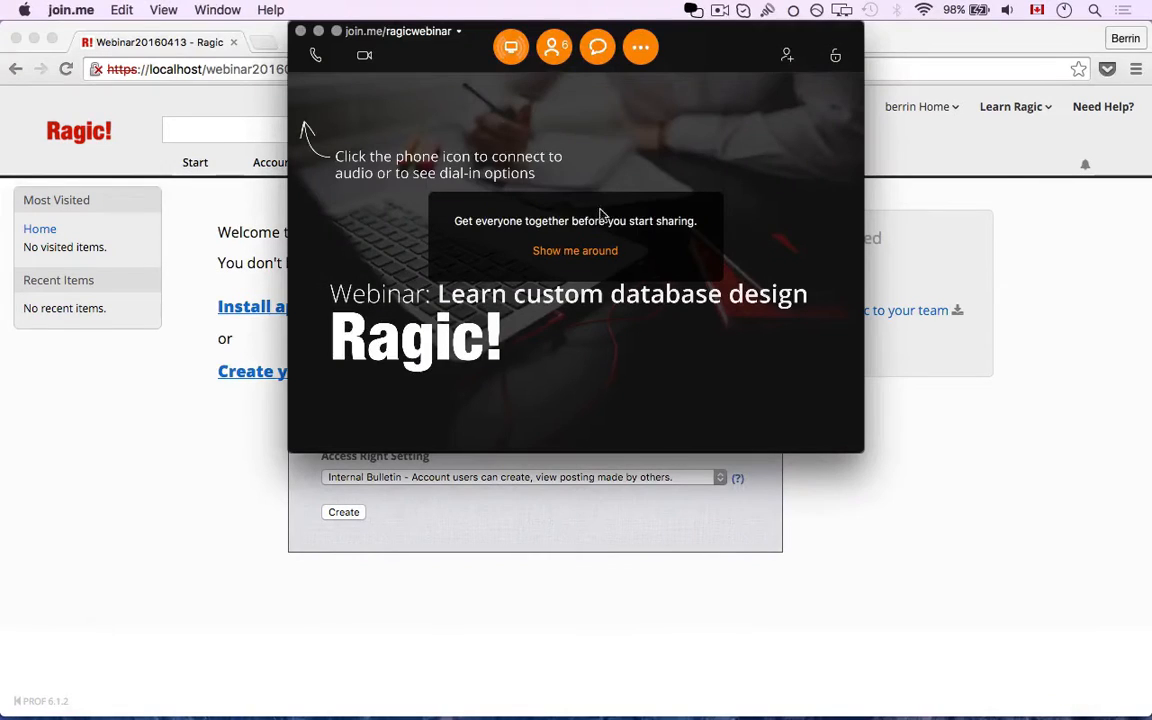
left_click(514, 48)
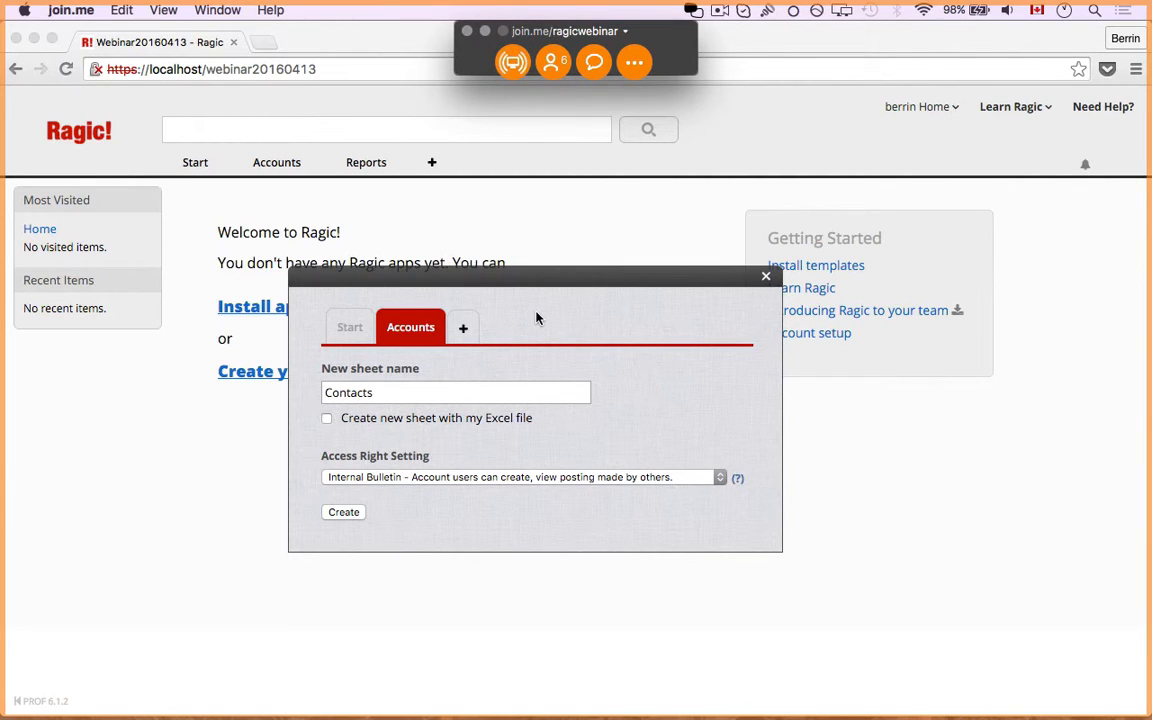
Create the Contacts sheet under Accounts with Internal Bulletin access
left_click(411, 393)
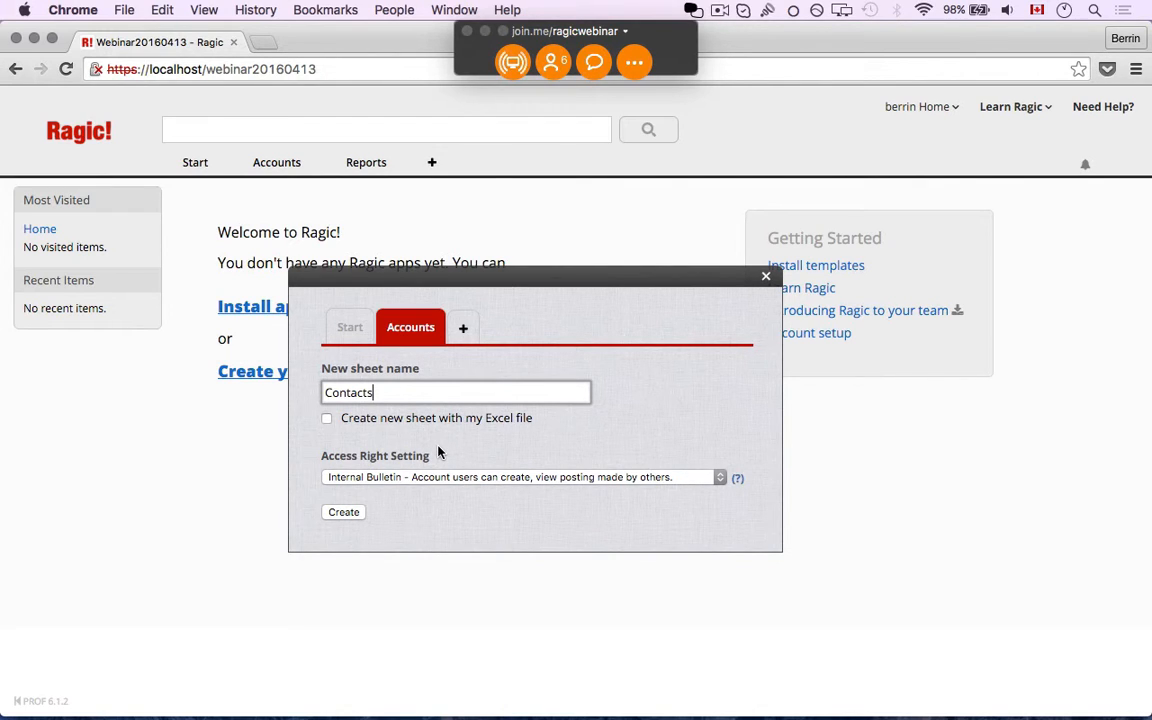
left_click(480, 475)
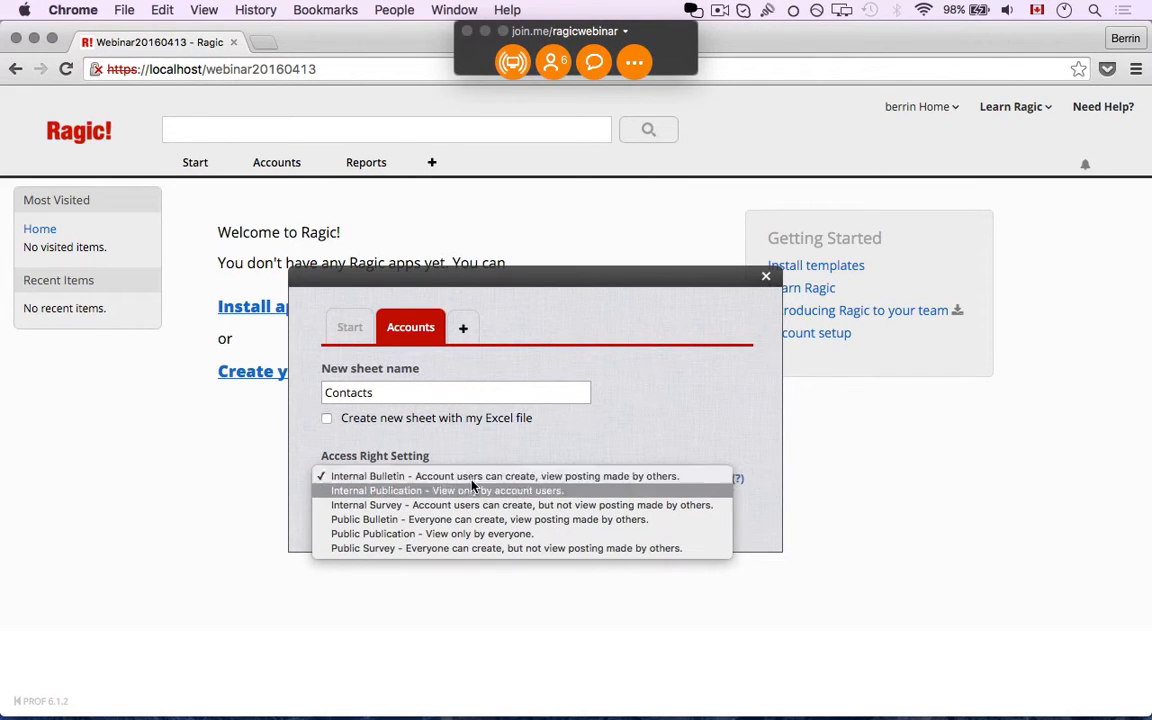
left_click(500, 435)
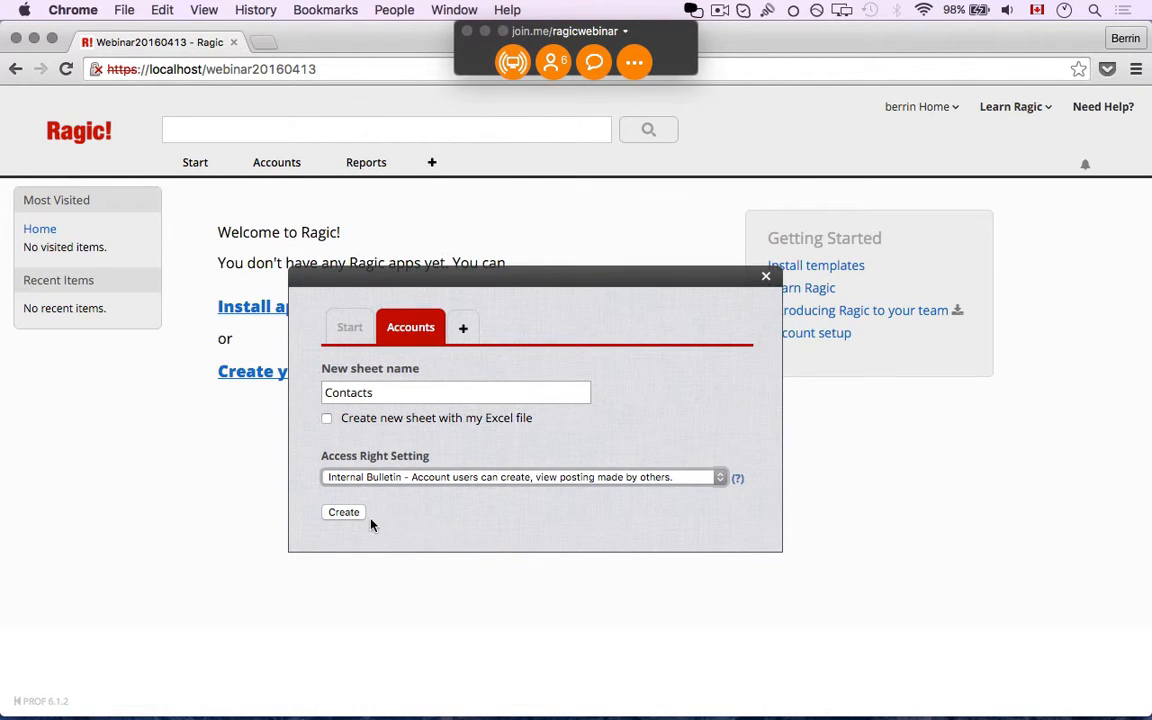
left_click(345, 513)
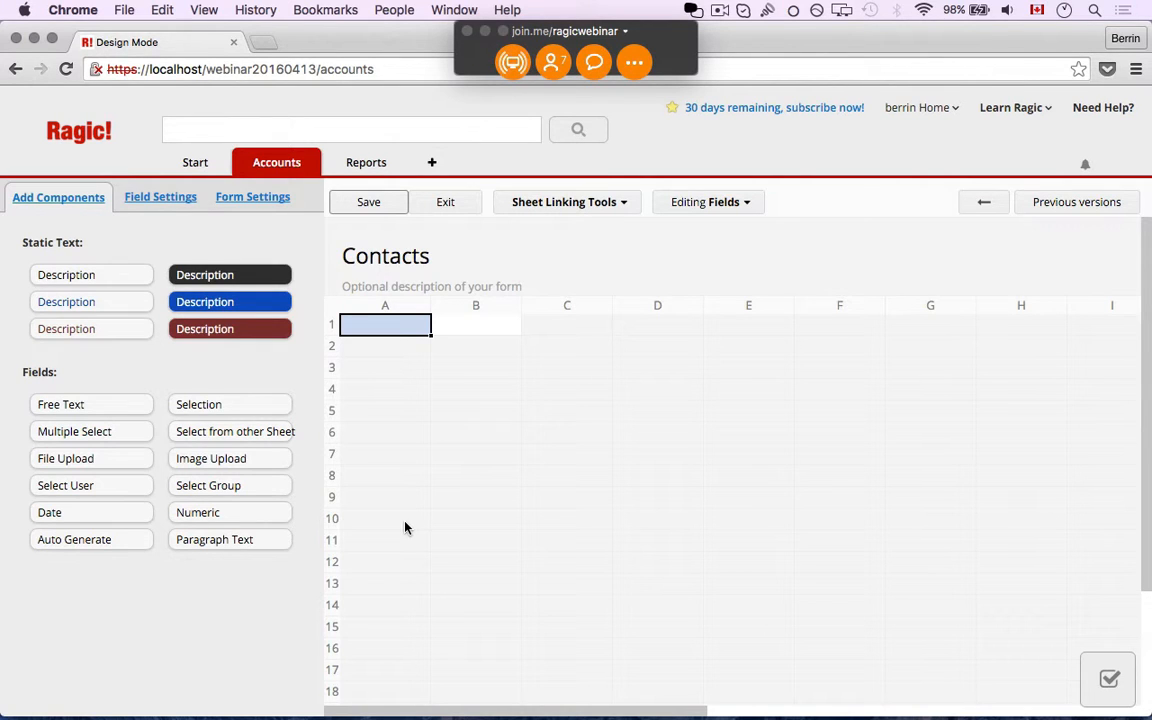
Enter 'Contact ID' as the field name in cell A1
type("Contact ID")
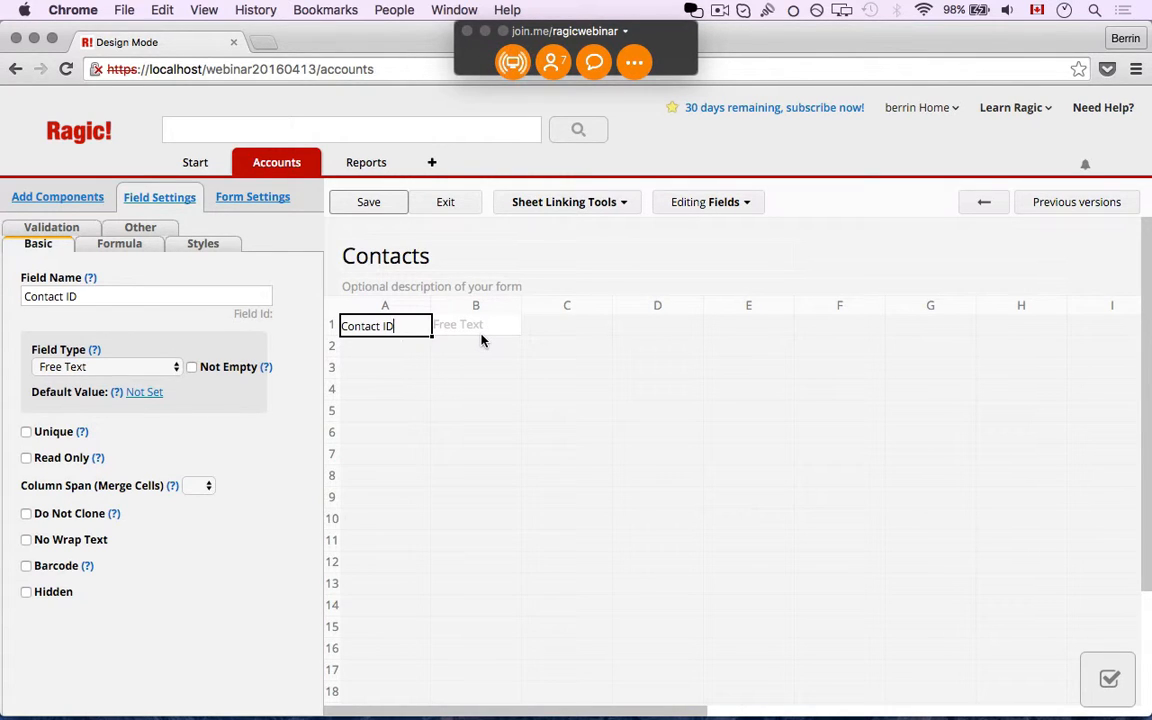
Change the Contact ID field type to Auto Generate
left_click(174, 370)
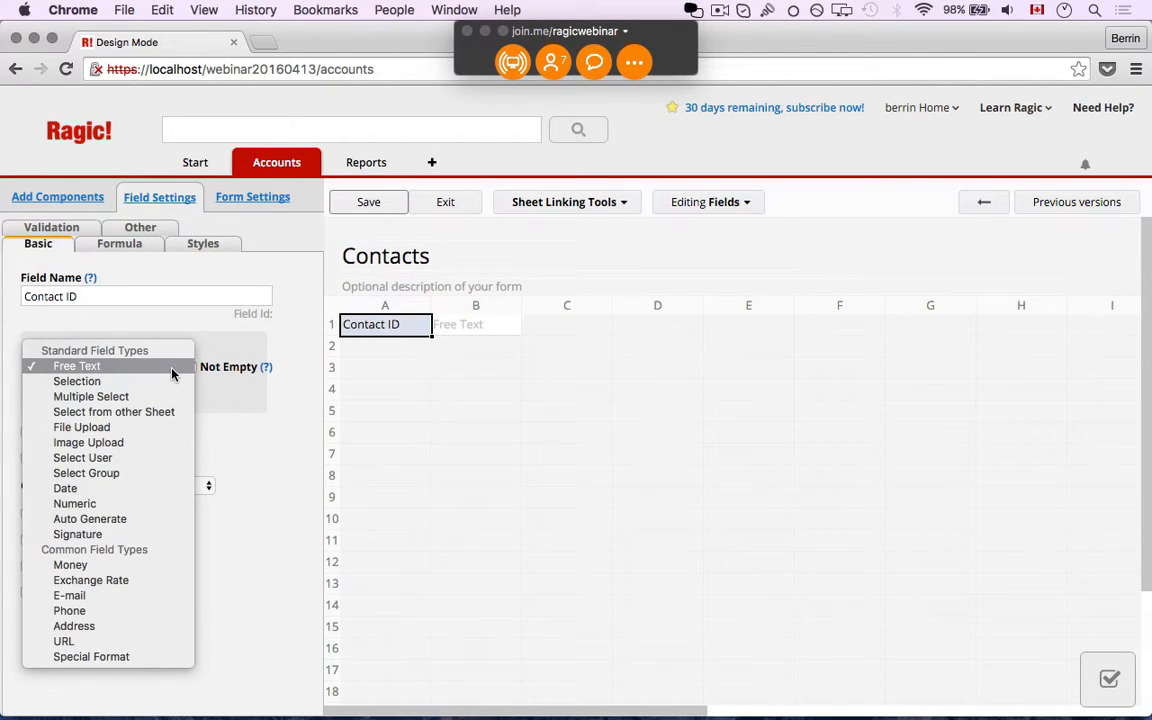
left_click(124, 518)
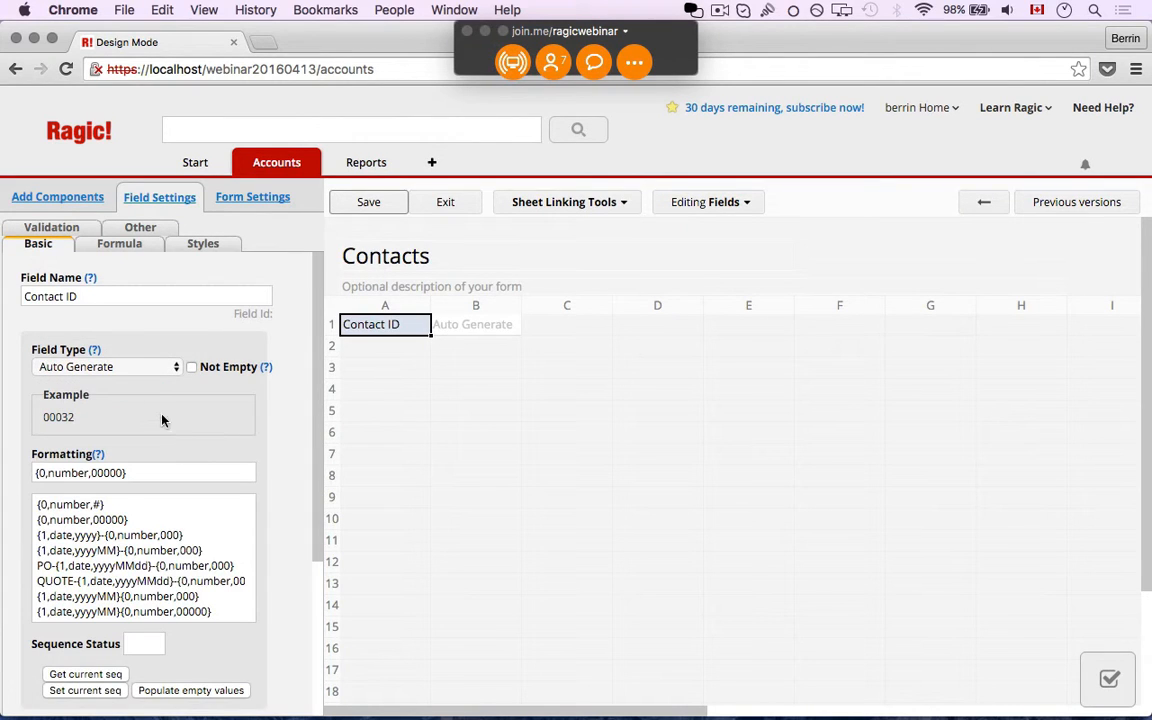
left_click(138, 369)
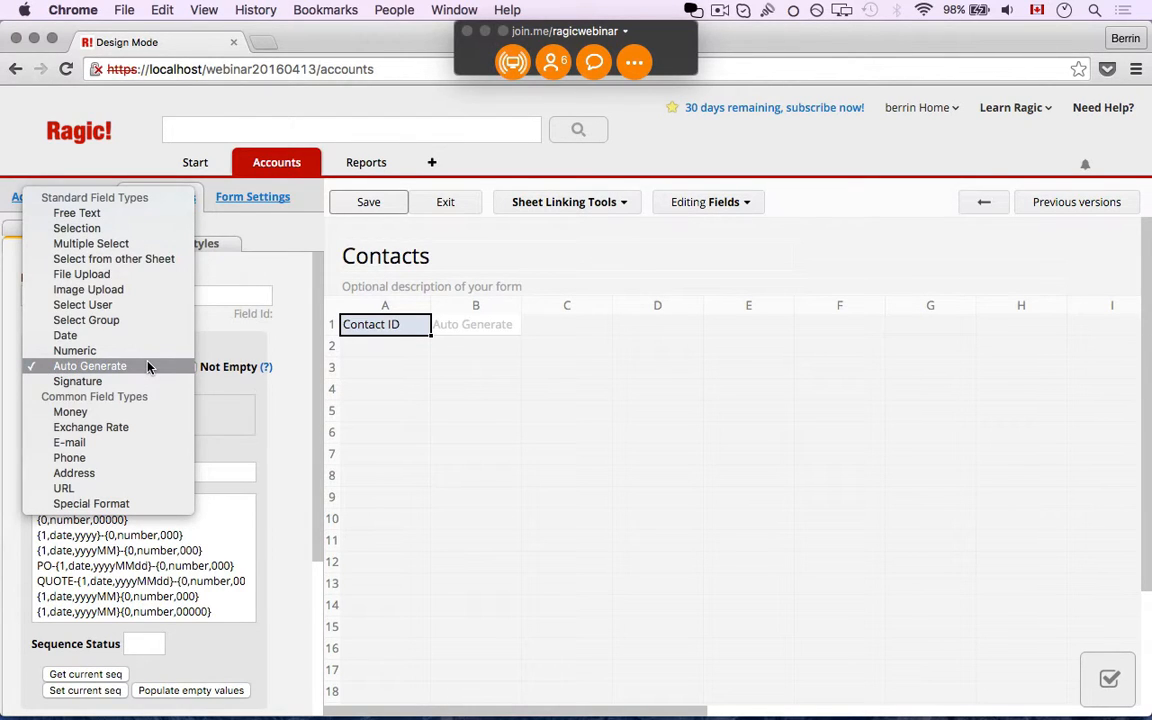
left_click(291, 343)
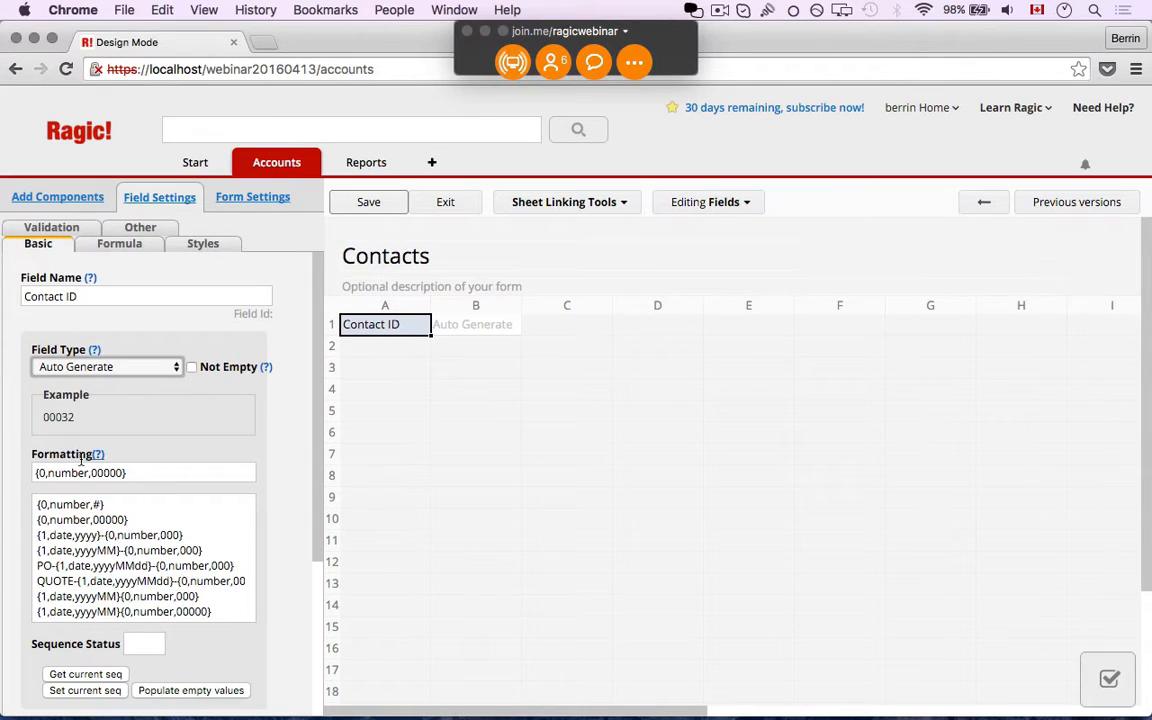
Set the Contact ID formatting pattern to C-{0,number,00000}
left_click(36, 472)
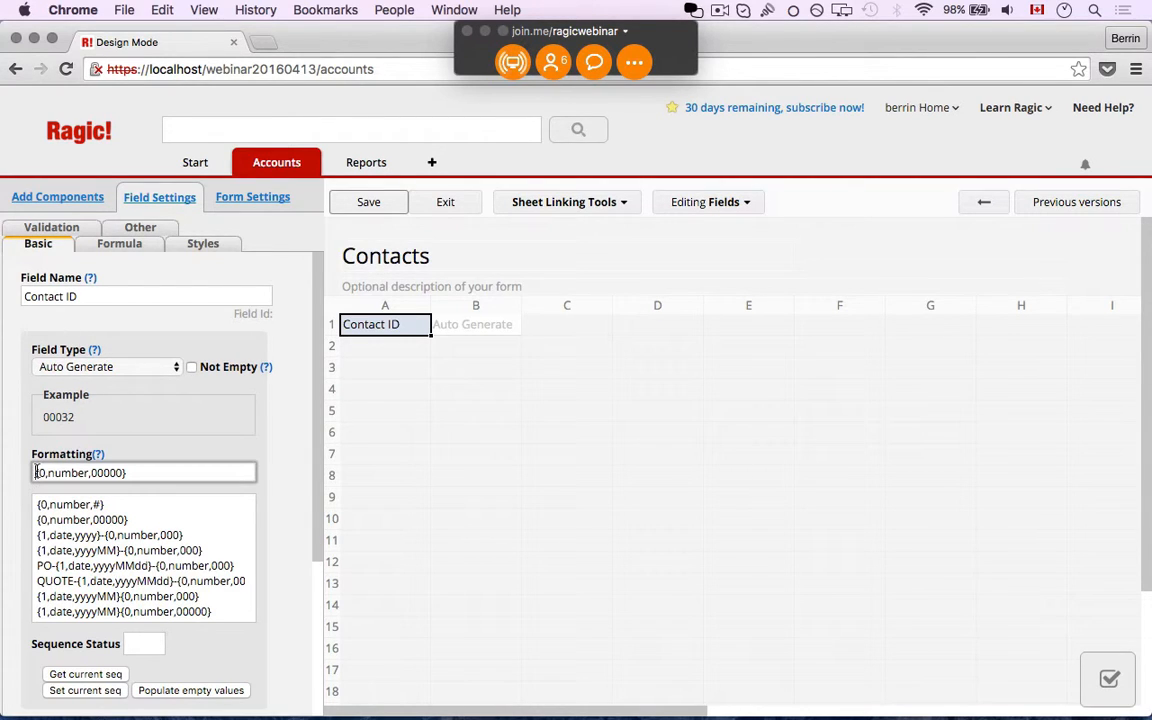
type("Contact-")
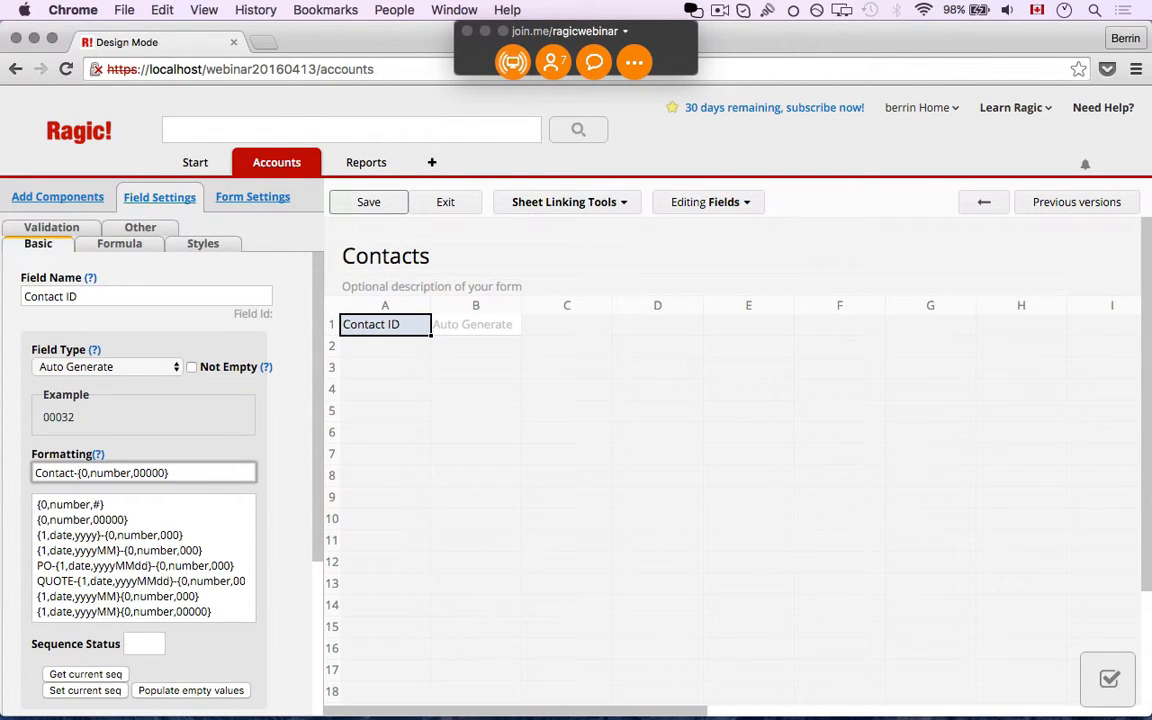
key("BackSpace")
key("BackSpace")
key("BackSpace")
key("BackSpace")
key("BackSpace")
key("BackSpace")
key("BackSpace")
key("BackSpace")
key("BackSpace")
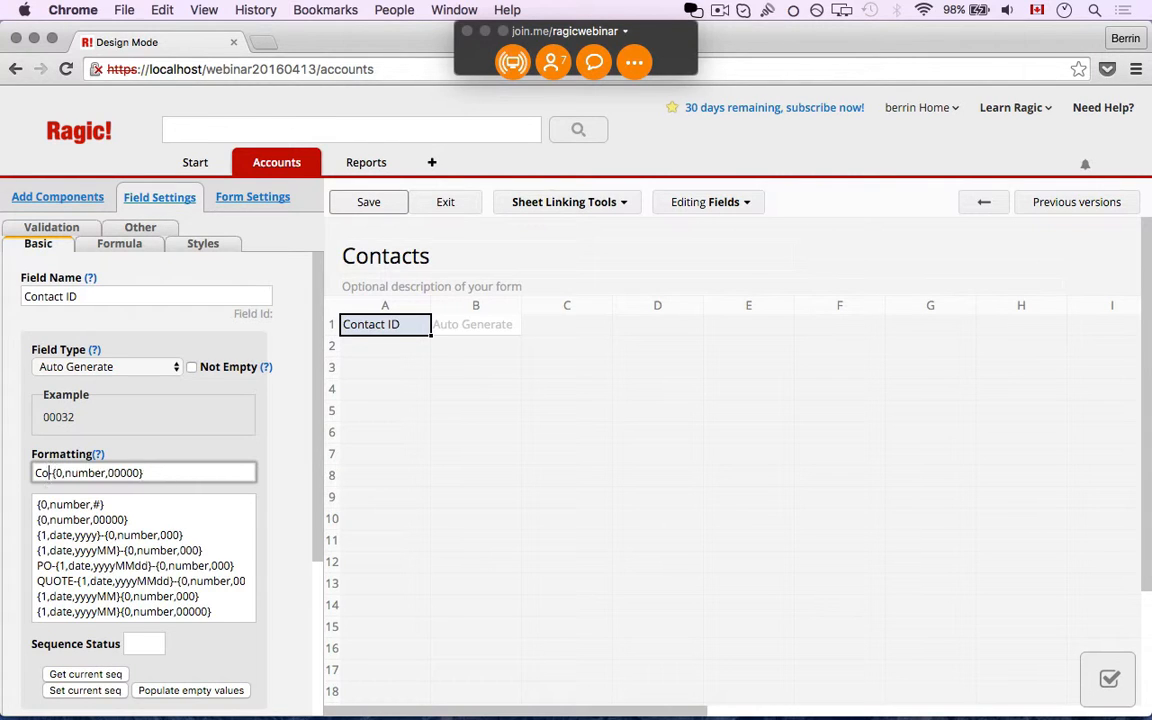
type("C-")
type("-")
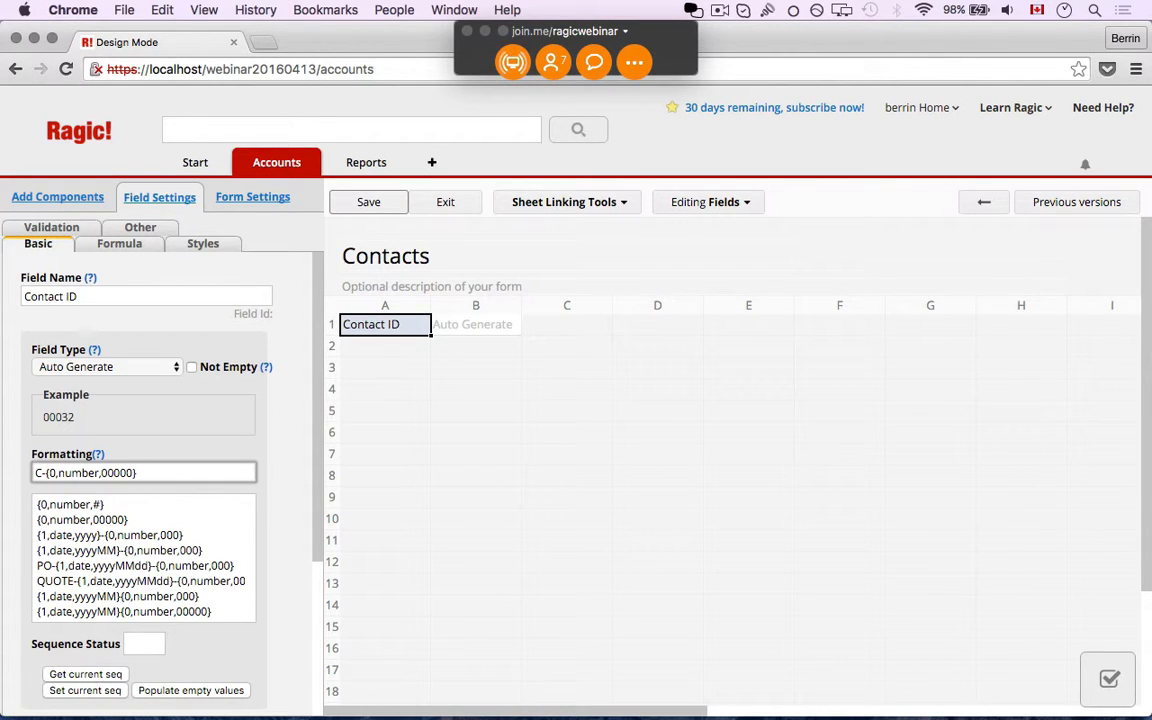
left_click(421, 355)
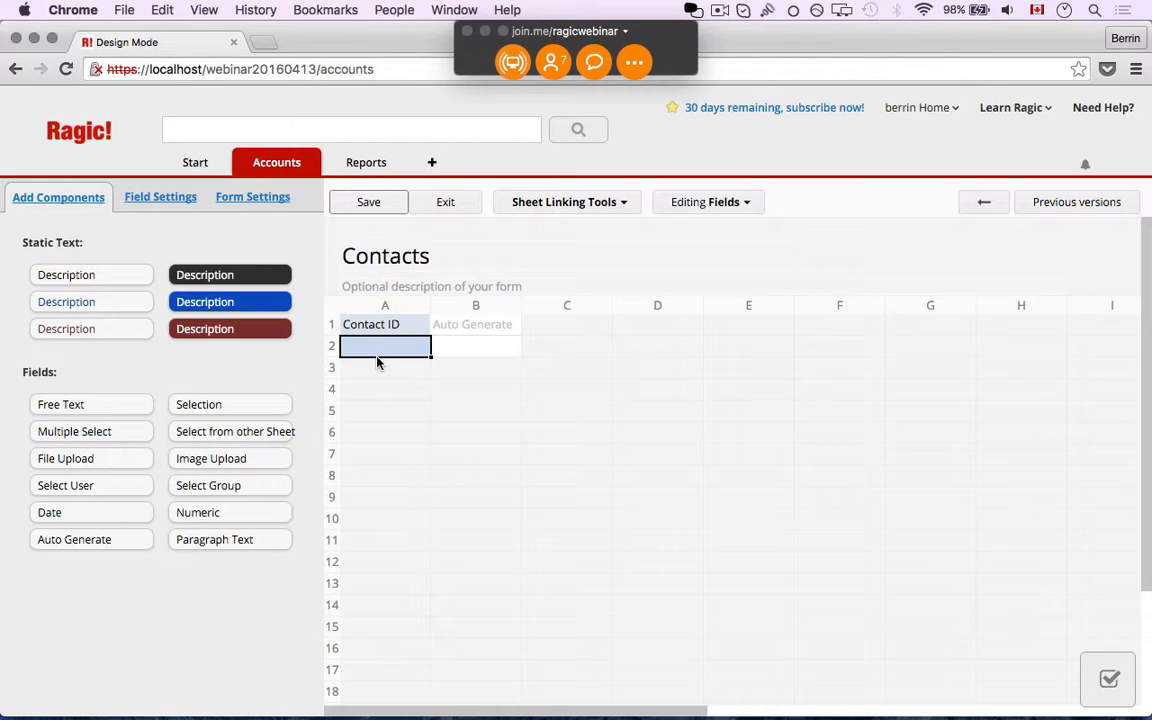
Add First Name and Last Name fields in rows 2 and 3
type("Ffirst")
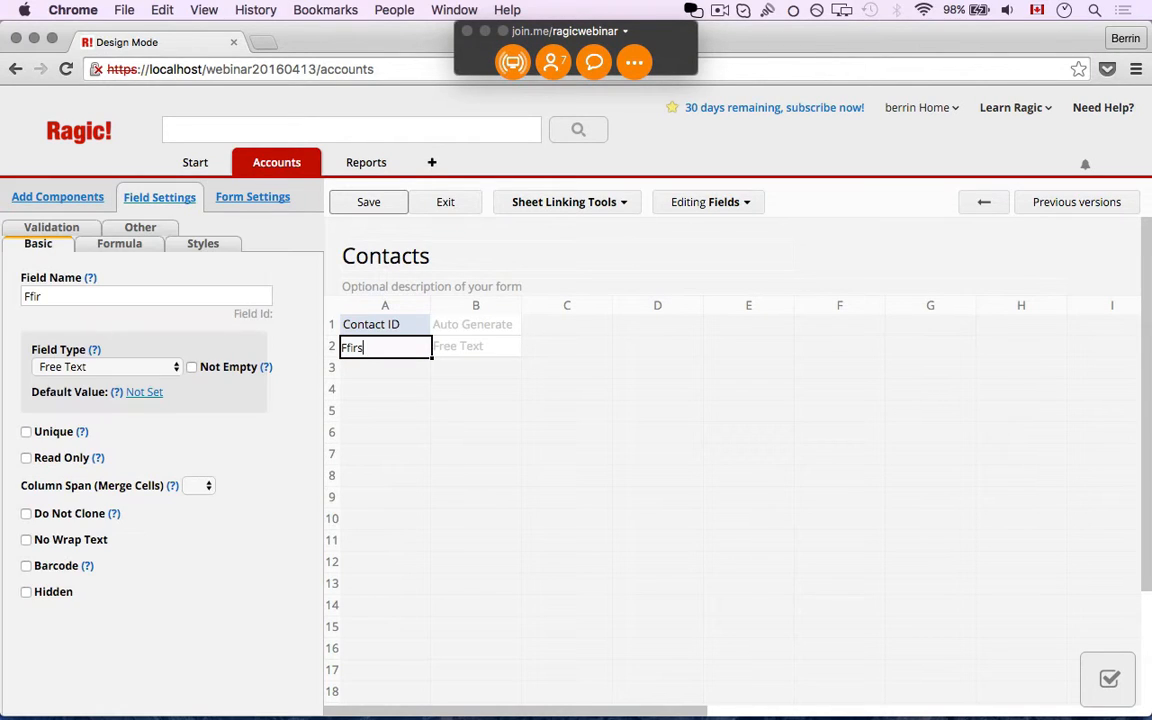
key("BackSpace")
key("BackSpace")
key("BackSpace")
key("BackSpace")
key("BackSpace")
type("irst Name")
key("Return")
type("Last Name")
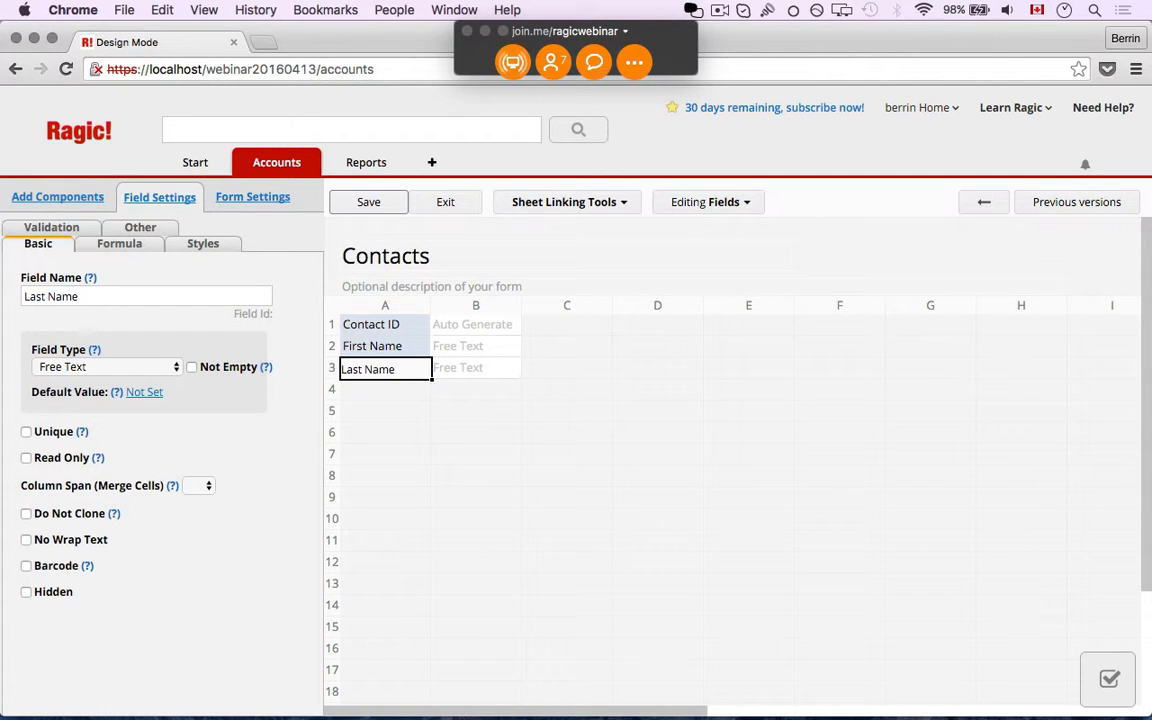
Add a Phone field in row 5 of the form
left_click(394, 328)
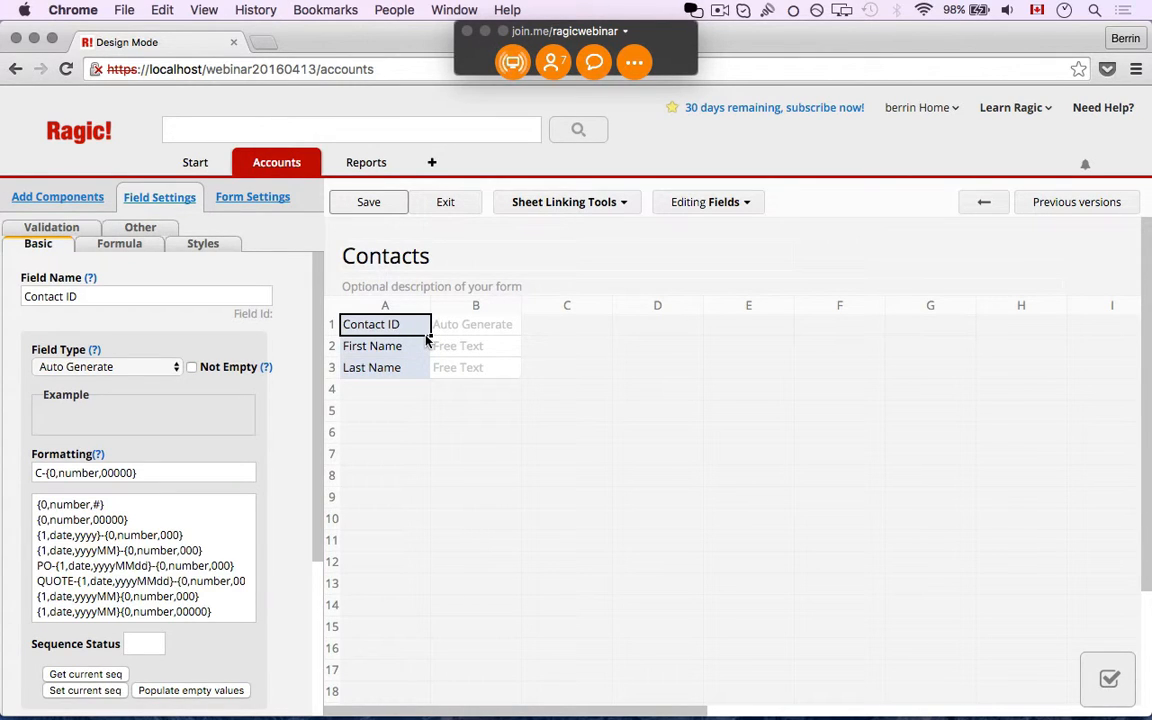
left_click(392, 429)
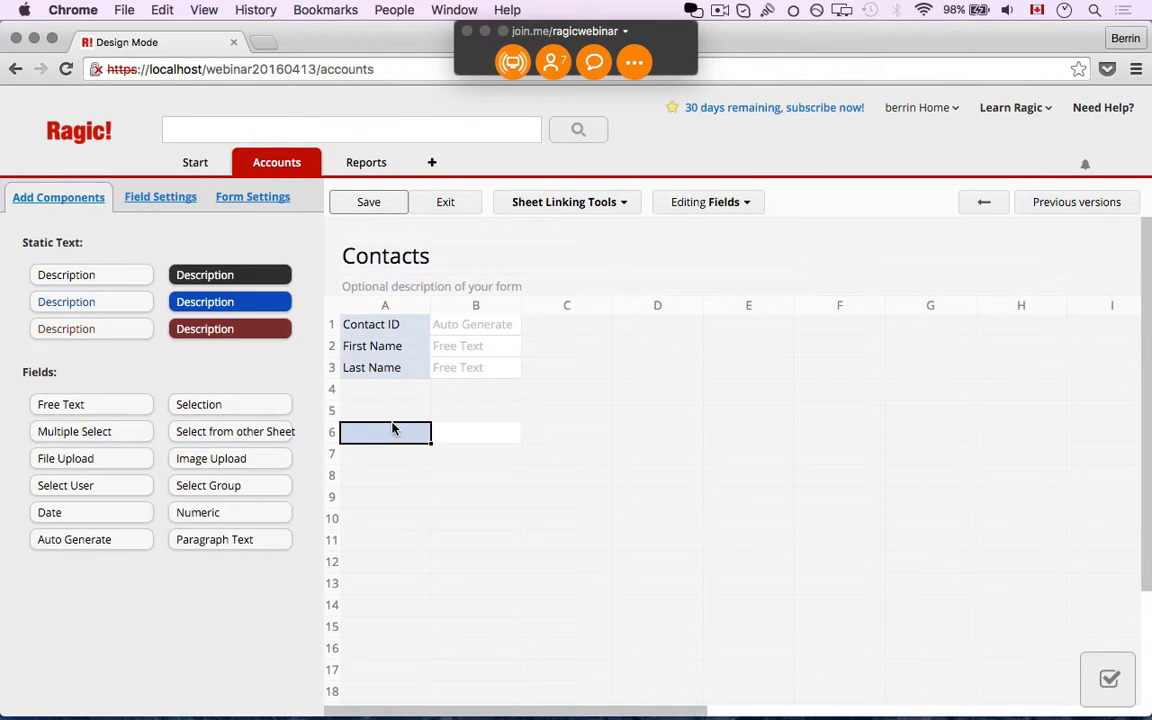
left_click(392, 416)
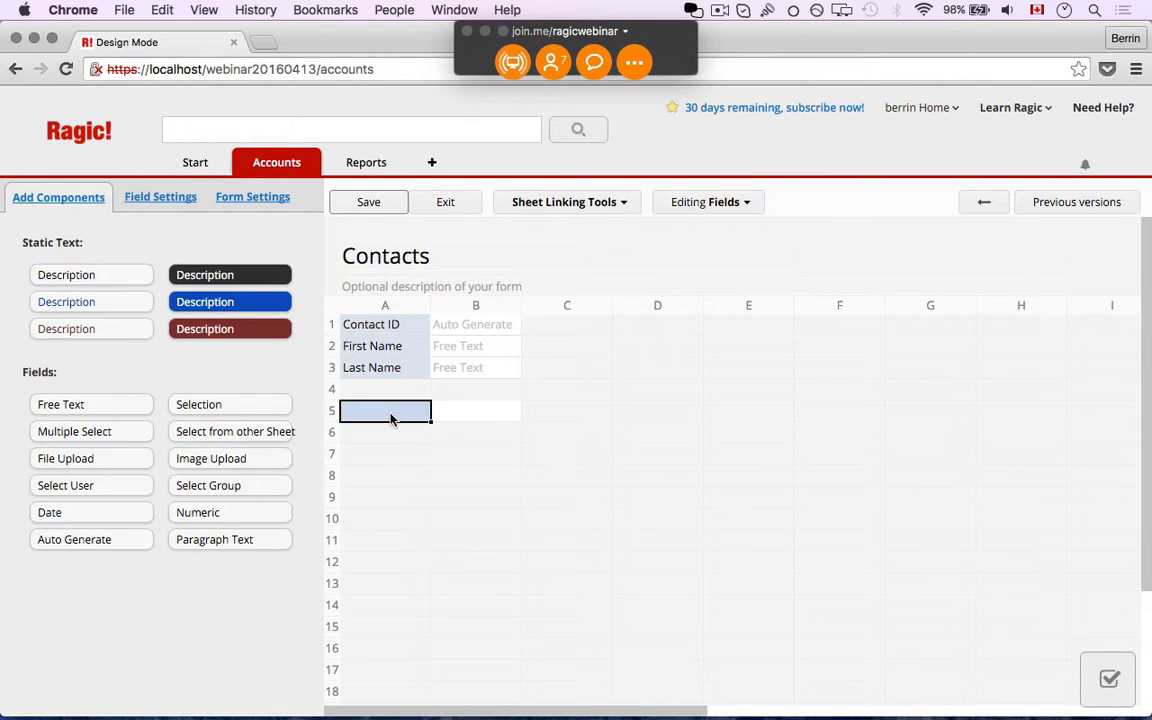
type("Phone")
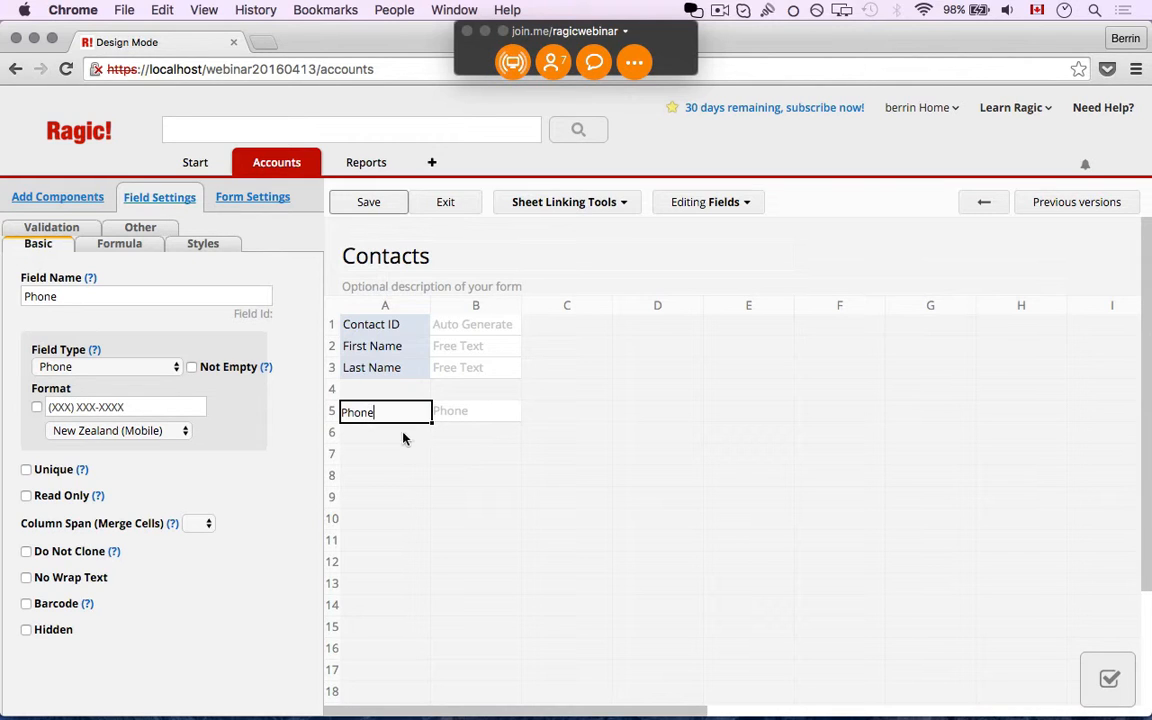
Keep the Phone type and enable the (XXX) XXX-XXXX format, region New Zealand (Mobile)
left_click(130, 367)
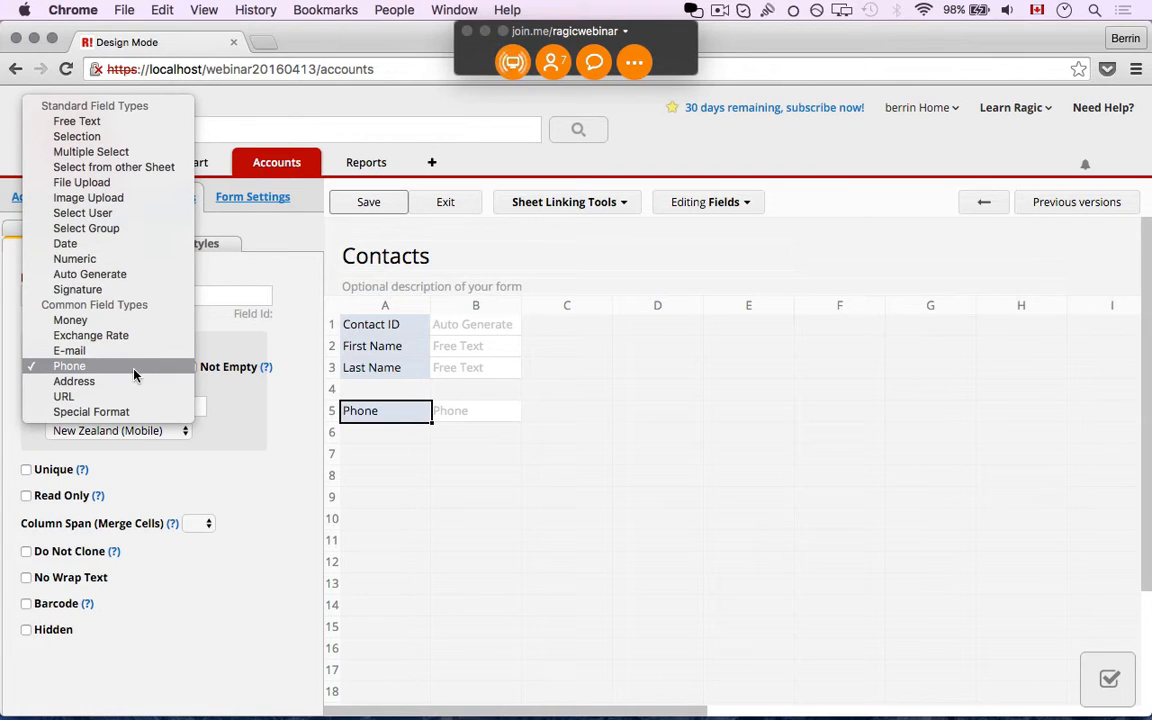
left_click(216, 406)
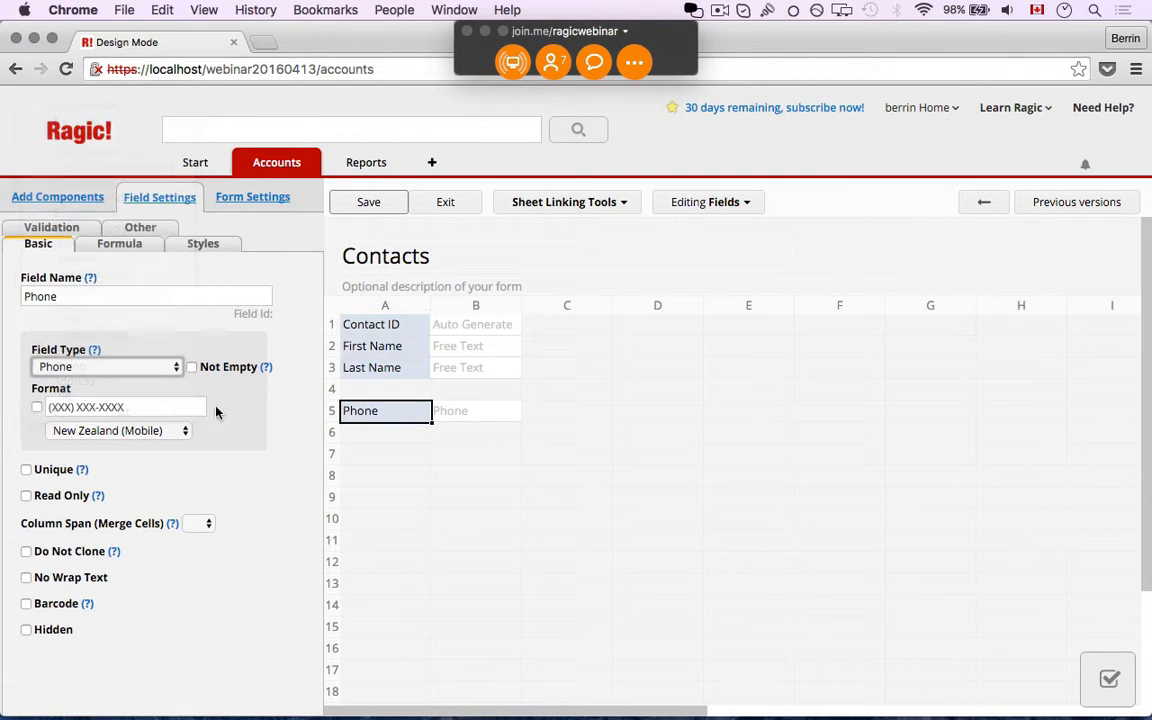
left_click(79, 431)
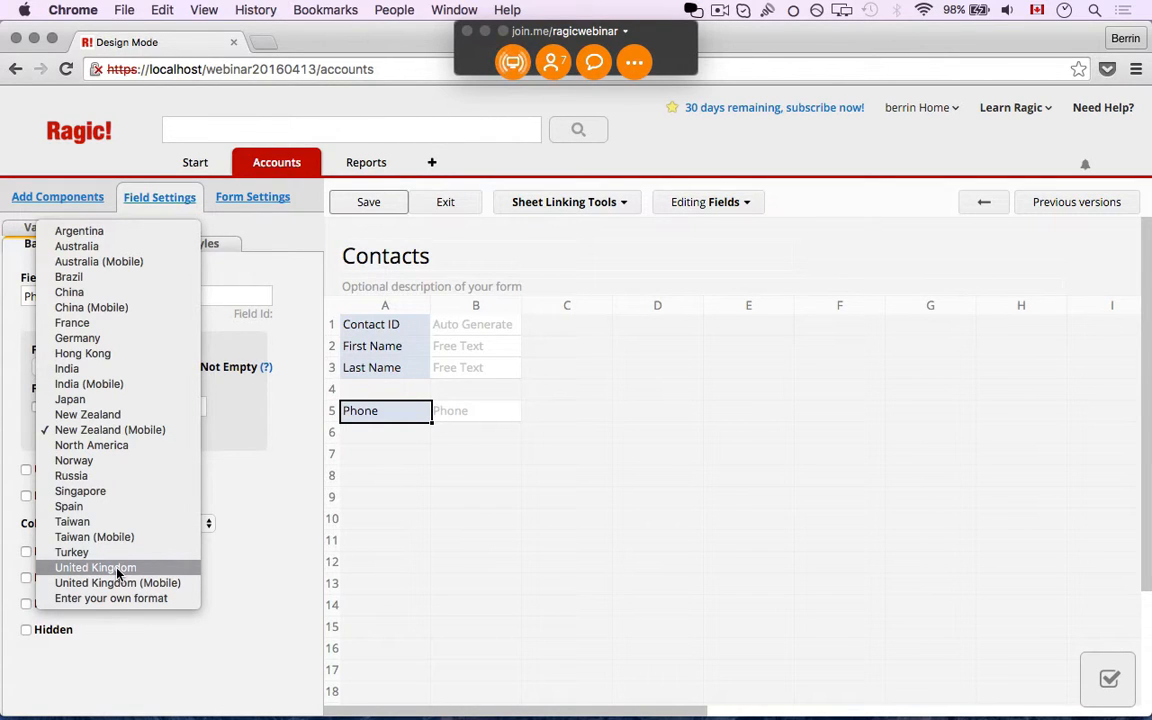
left_click(230, 558)
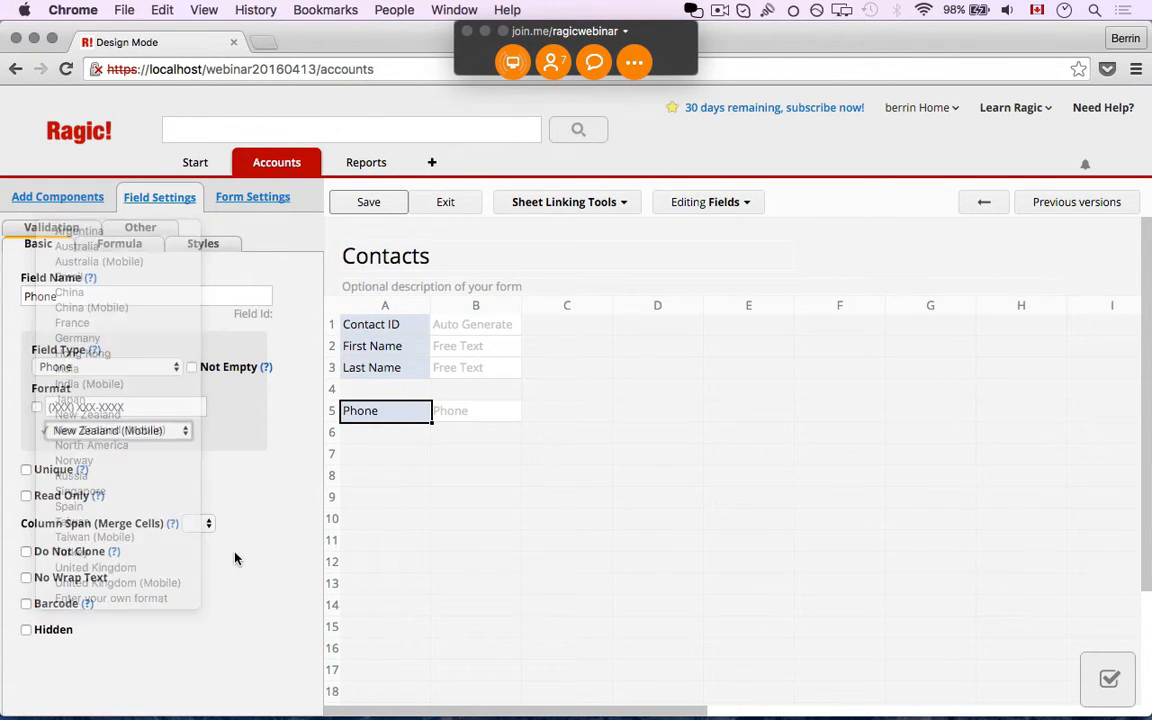
left_click(36, 407)
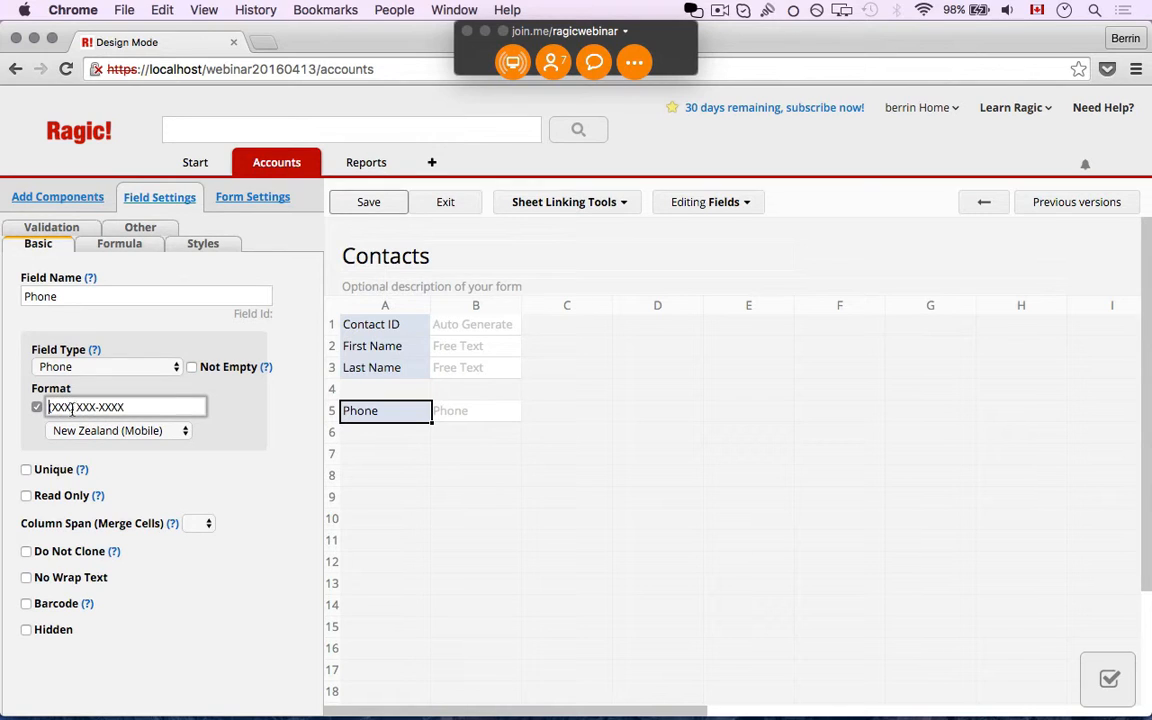
left_click(140, 408)
left_click(407, 438)
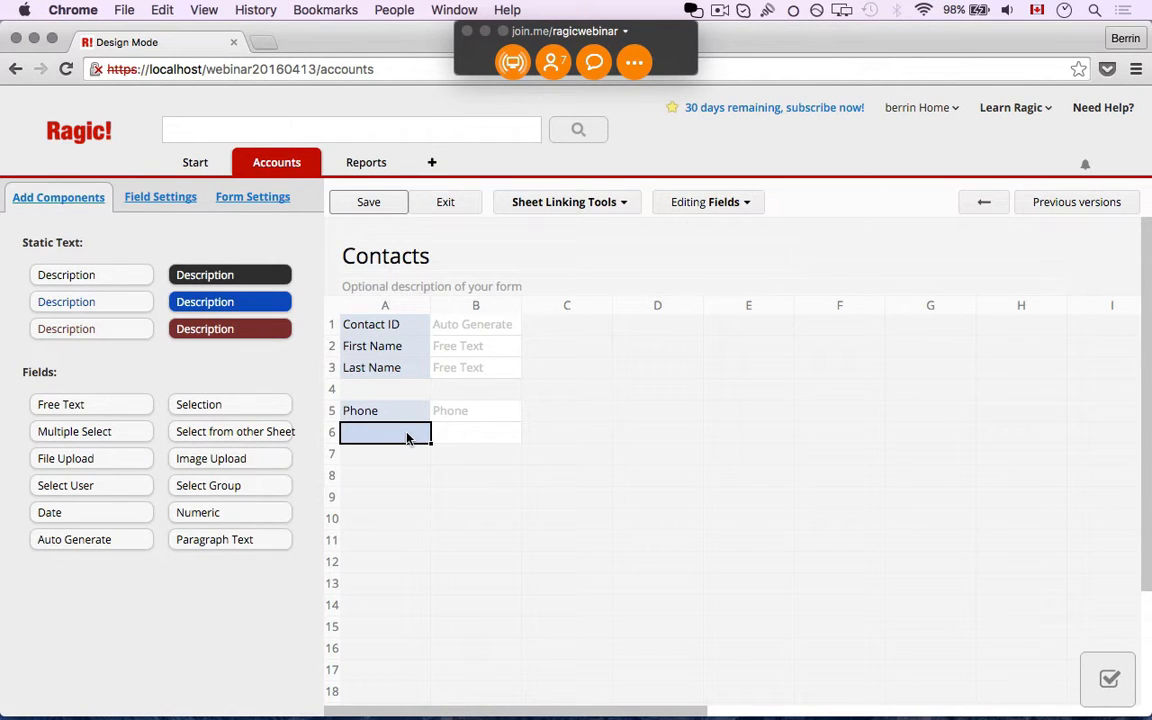
Add an Address field in row 6 spanning 3 merged columns, then save the design
type("Address")
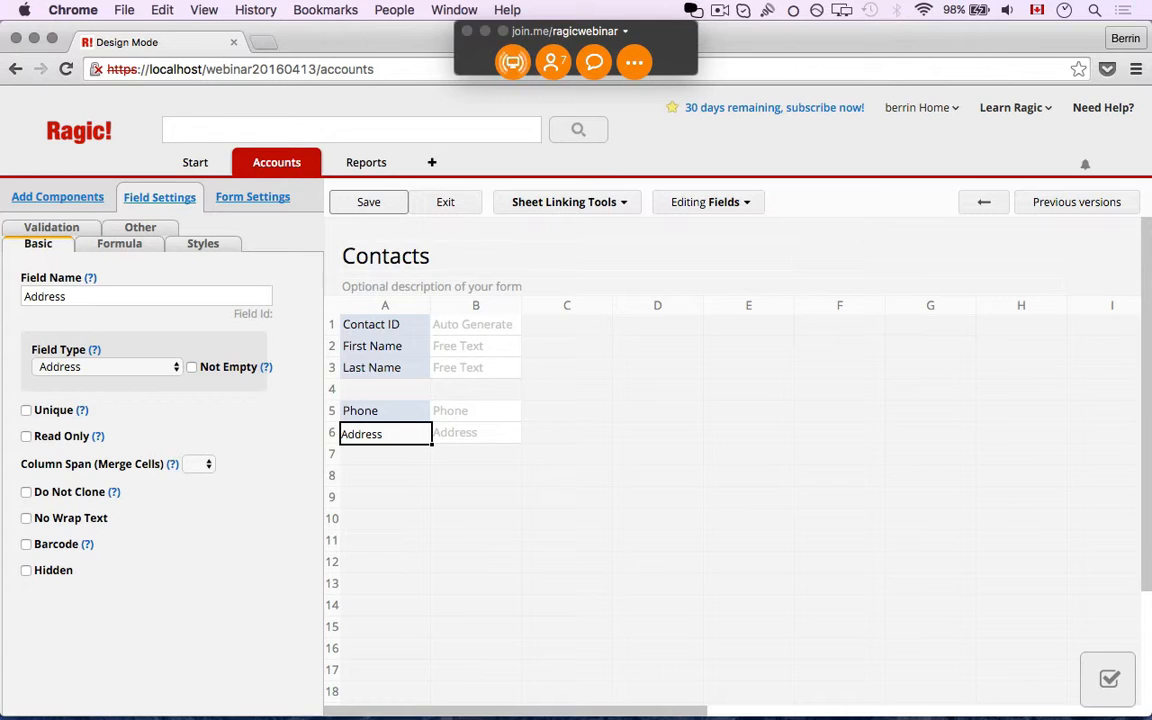
left_click(372, 434)
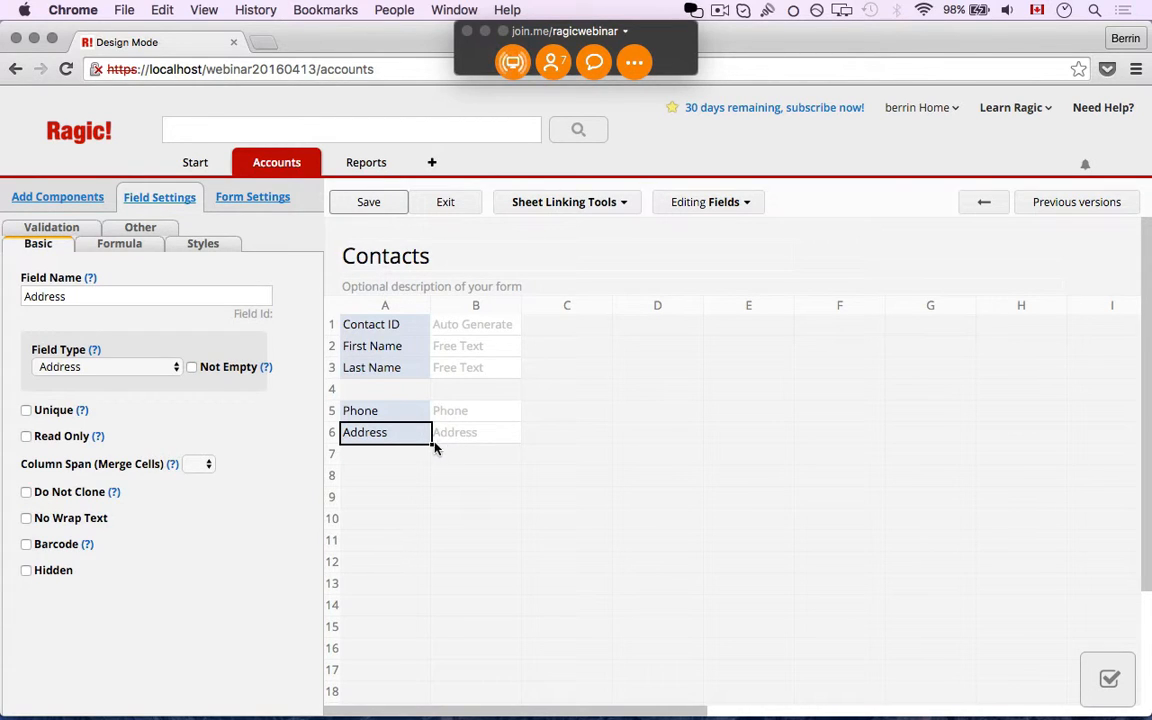
left_click(208, 464)
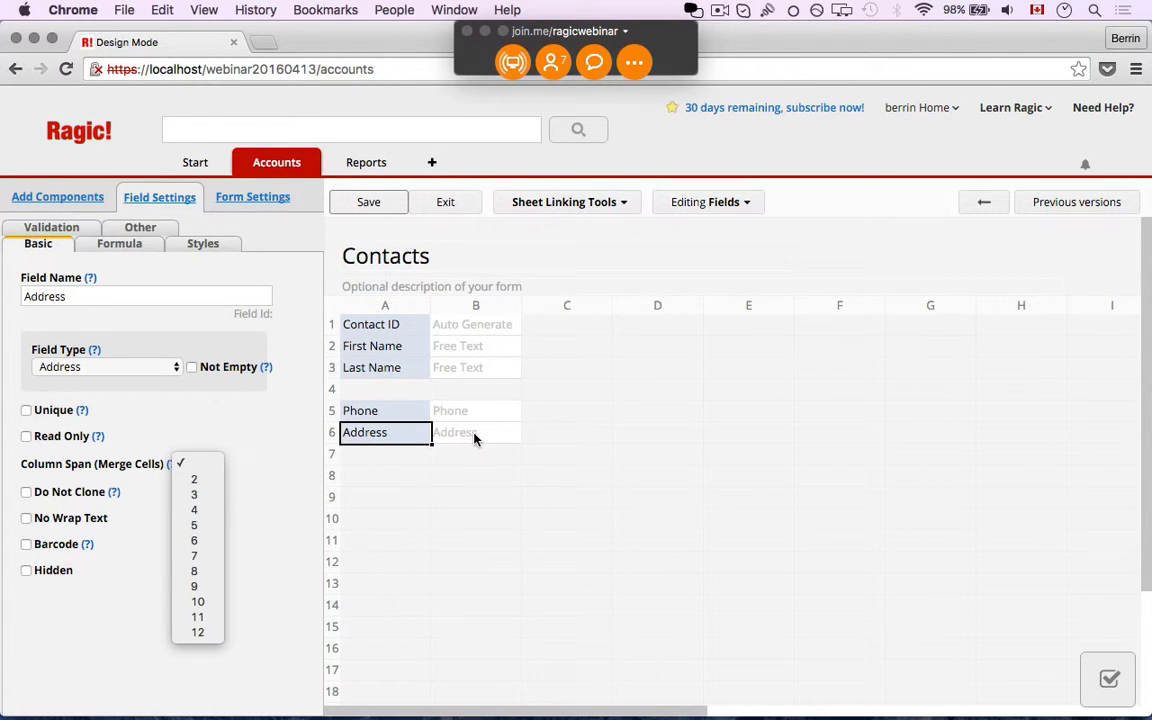
left_click(212, 493)
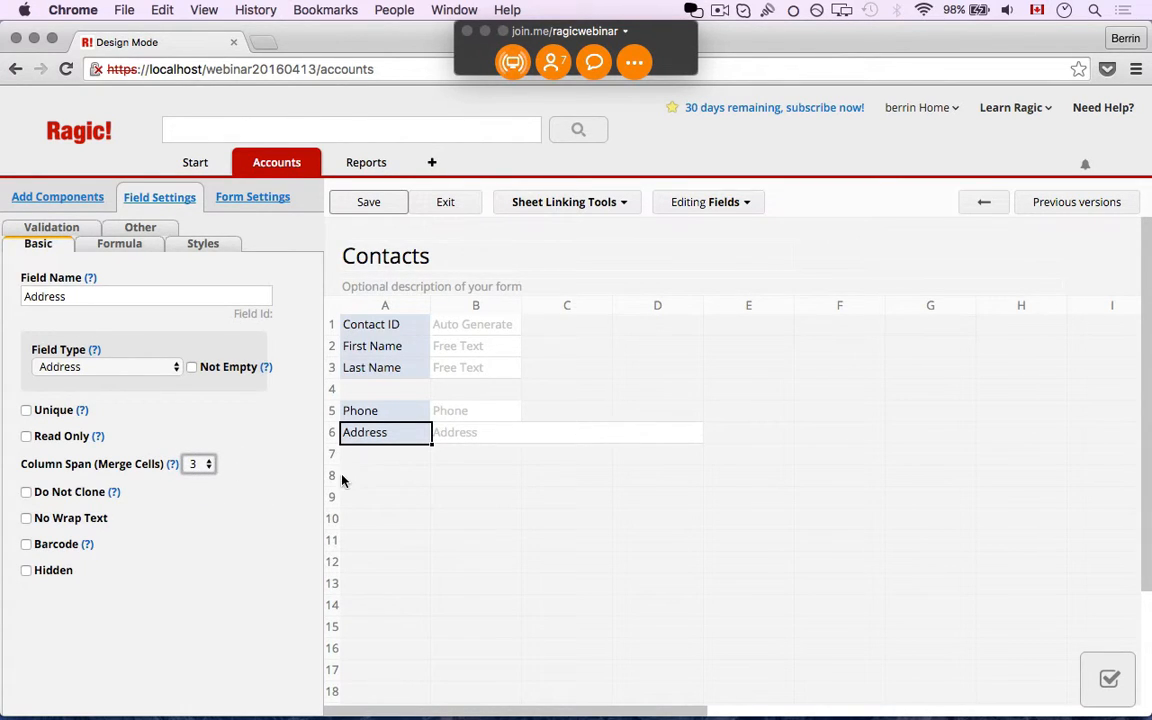
left_click(369, 202)
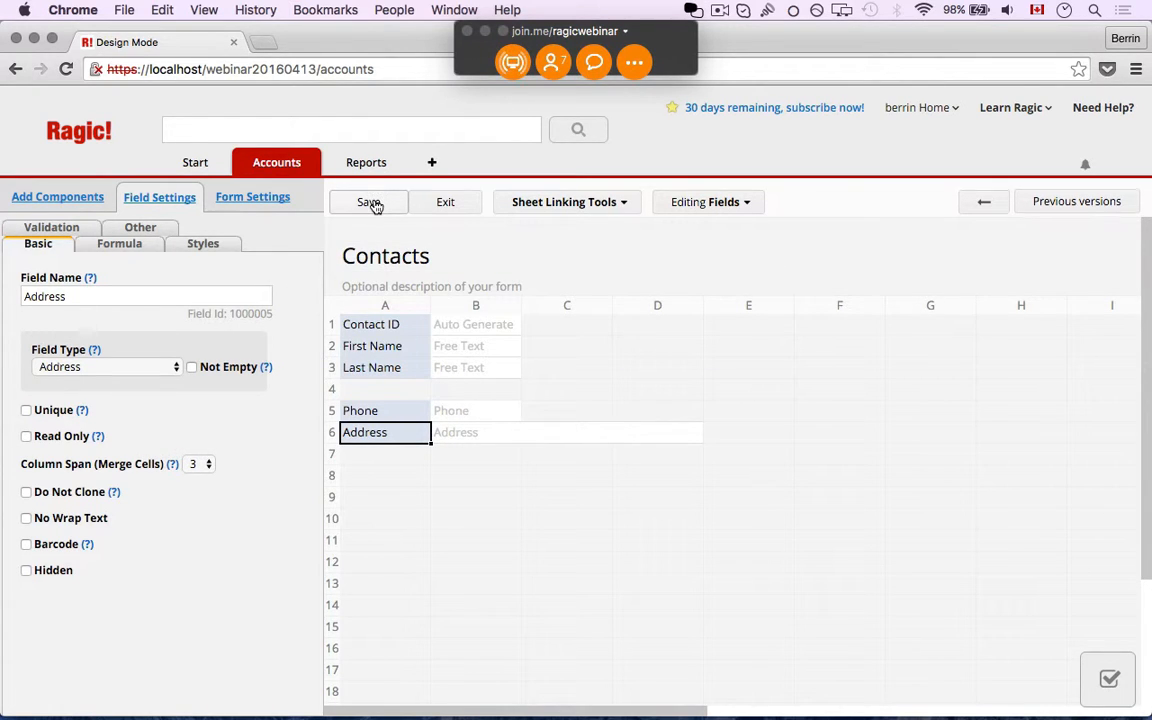
Exit design mode and save a new contact with first name, last name, phone and address
left_click(447, 205)
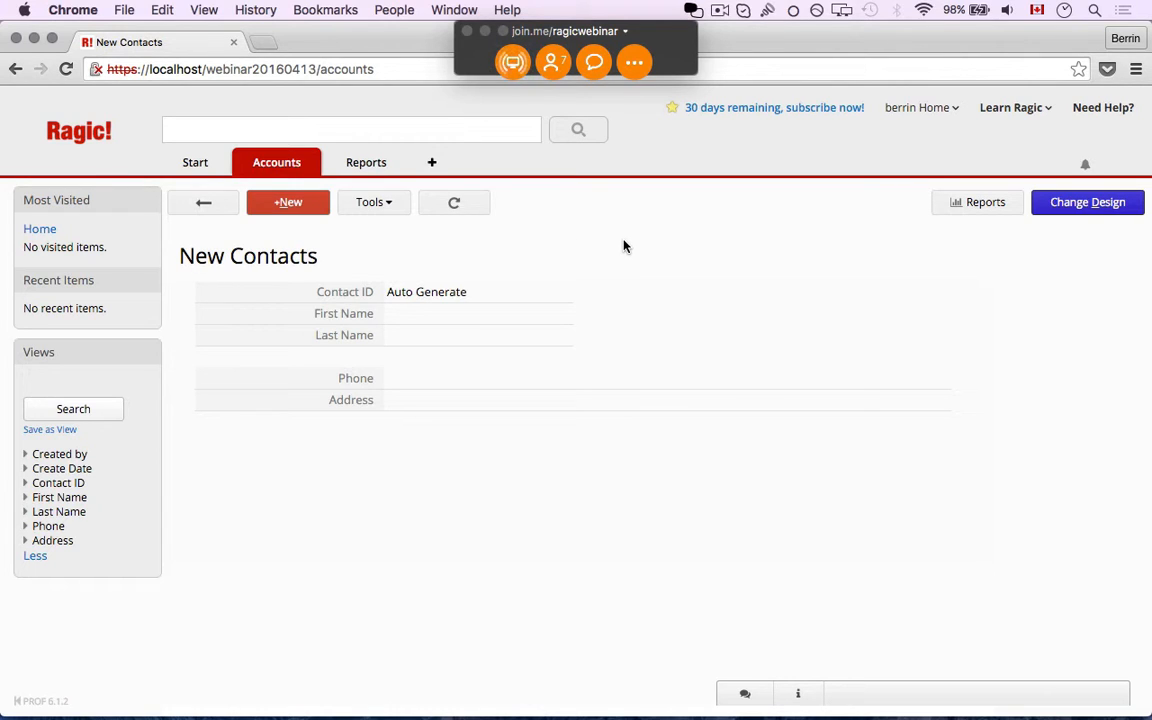
left_click(310, 211)
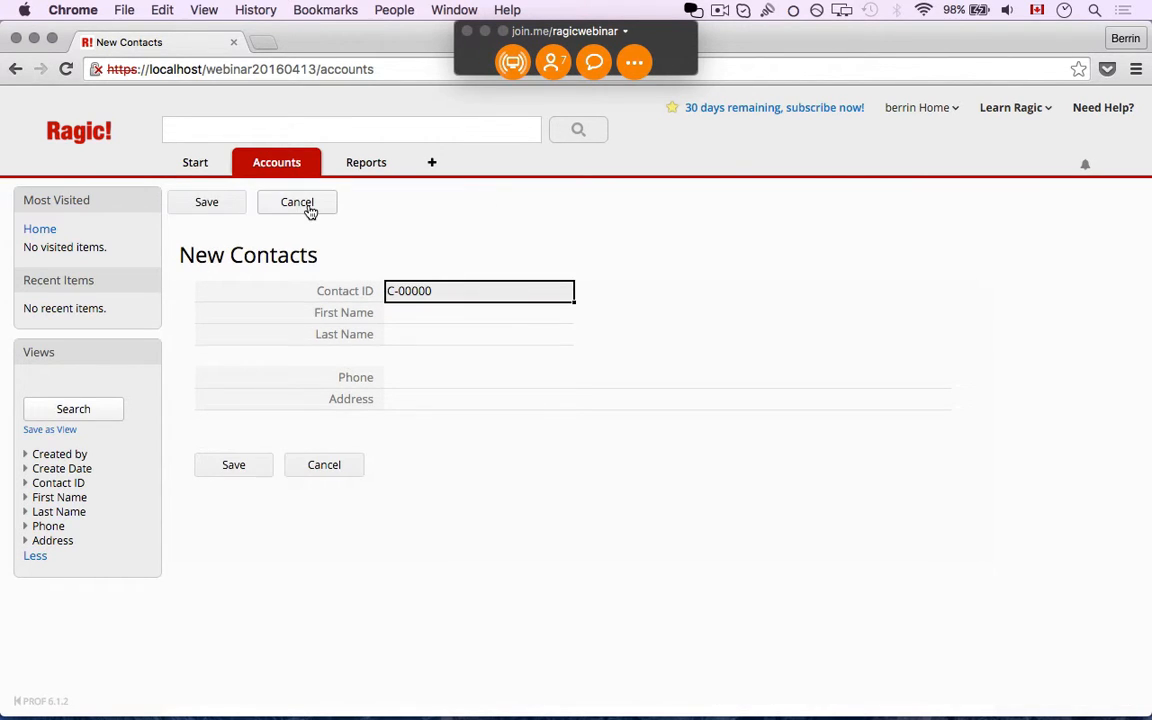
left_click(403, 316)
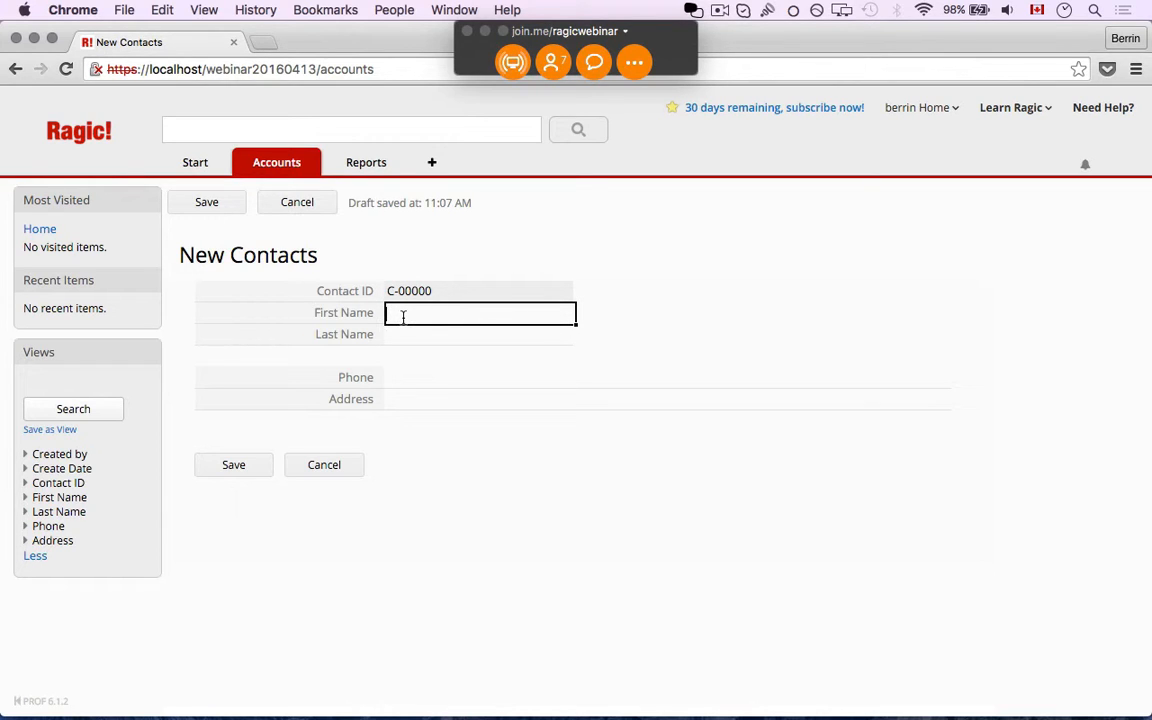
type("Peter")
key("Tab")
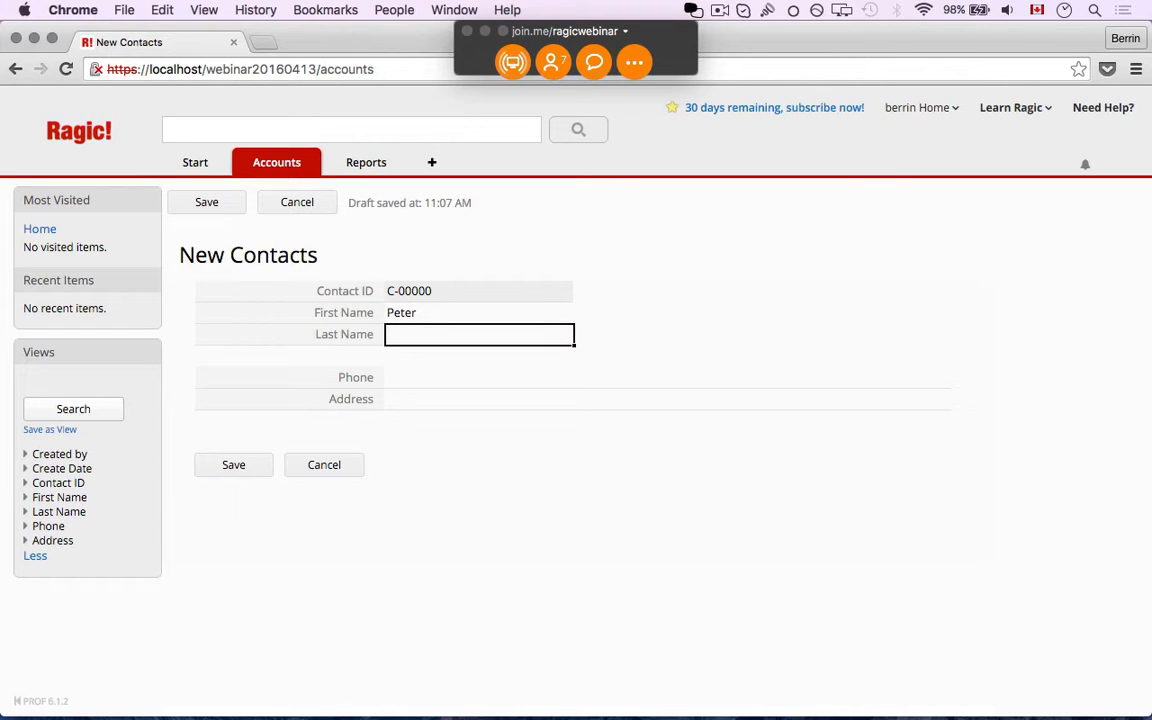
type("Parker")
key("Tab")
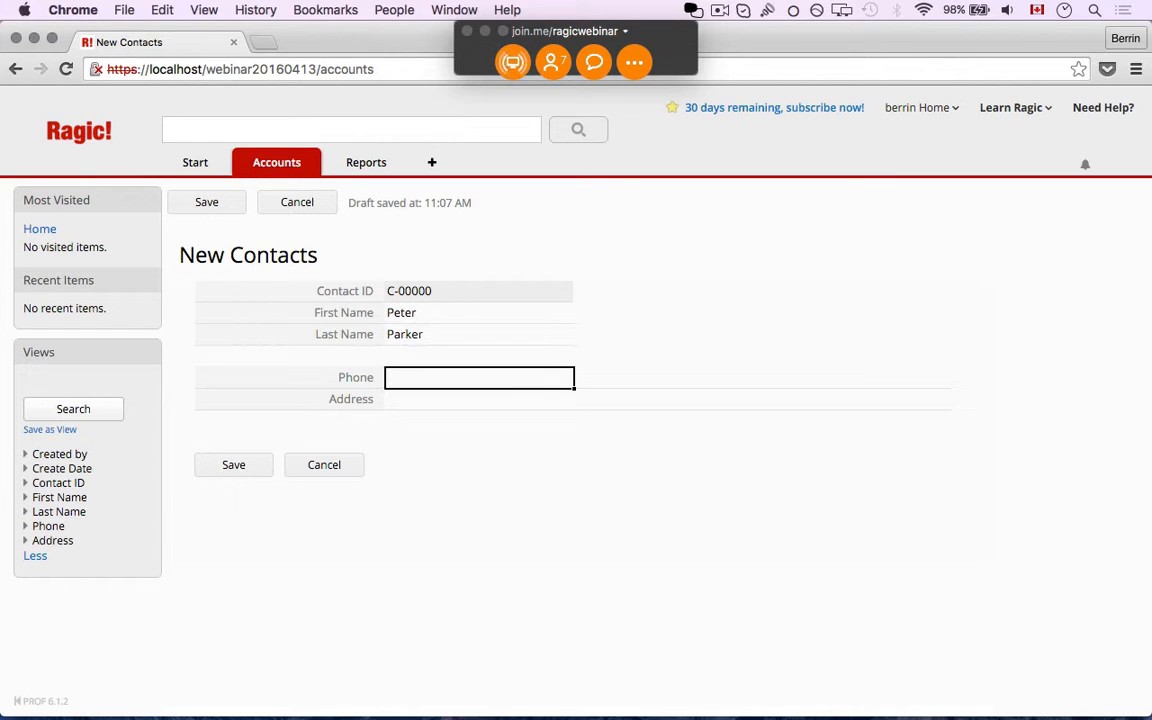
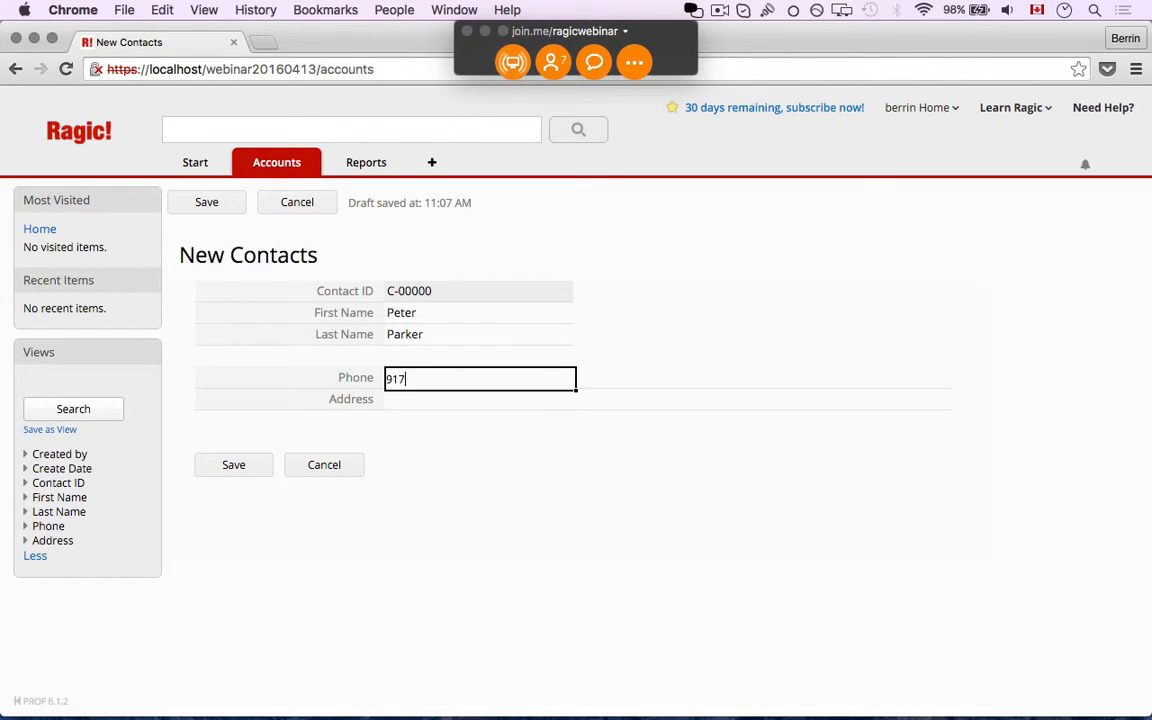
left_click(397, 400)
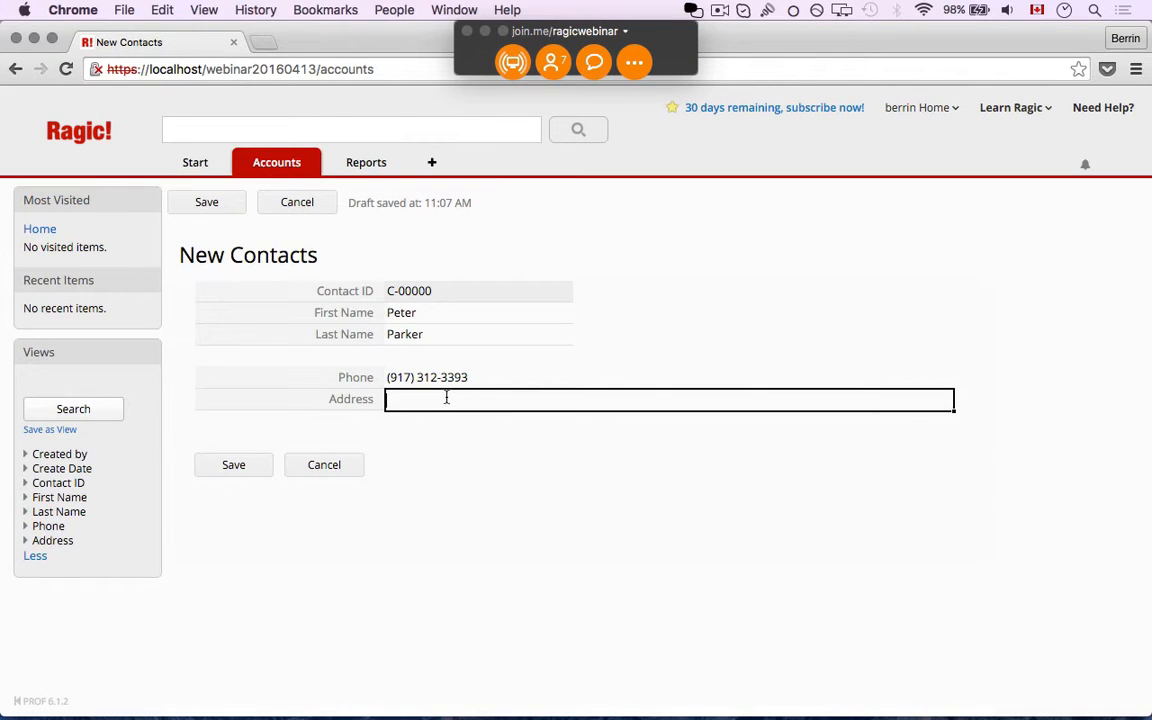
left_click(232, 464)
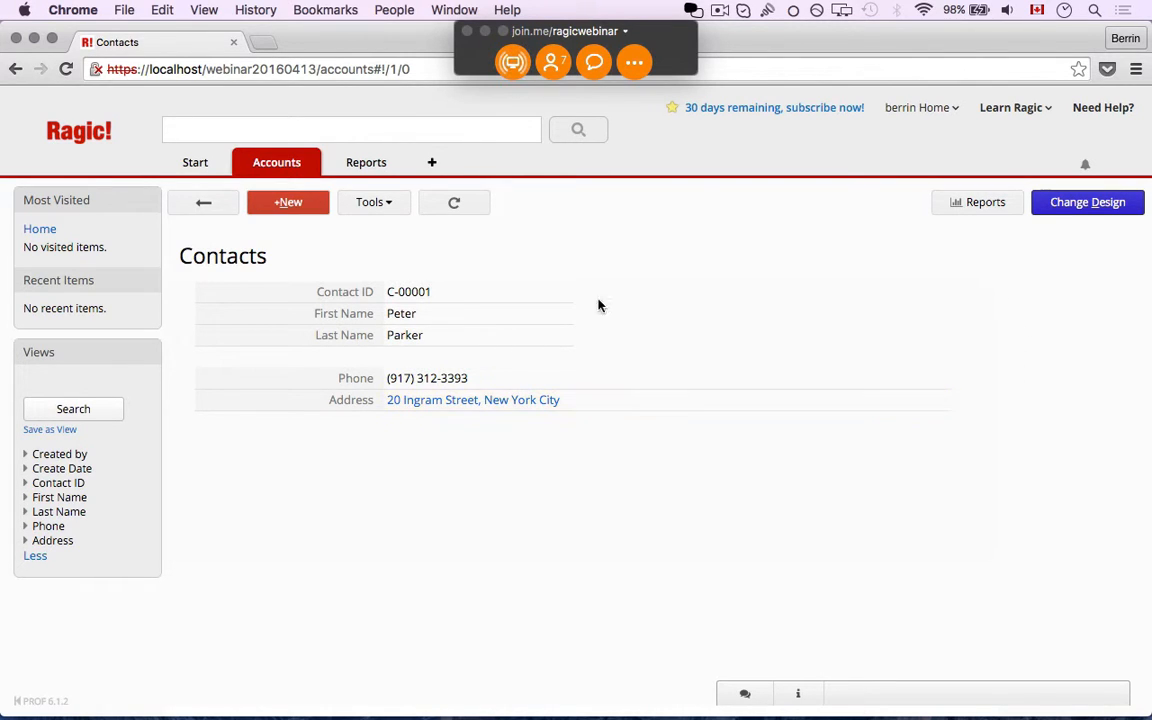
Save a second contact record, C-00002, with the contact's name, phone and address
left_click(320, 205)
left_click(439, 315)
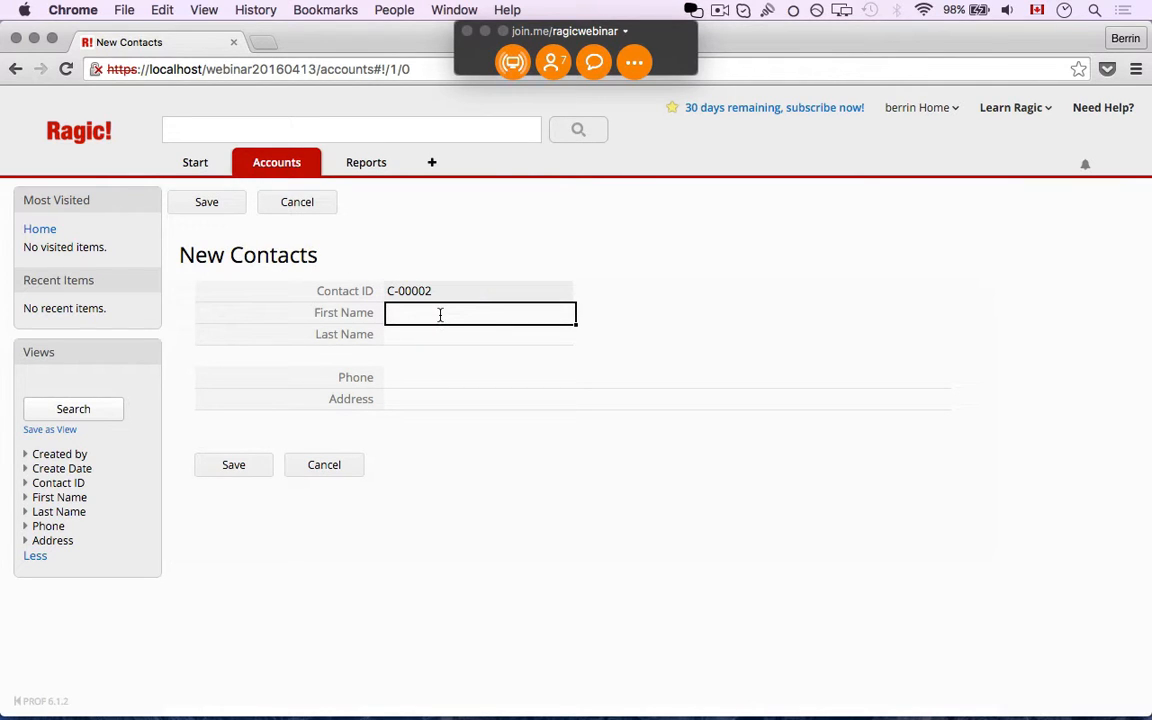
type("Harry")
key("Tab")
type("Osborn")
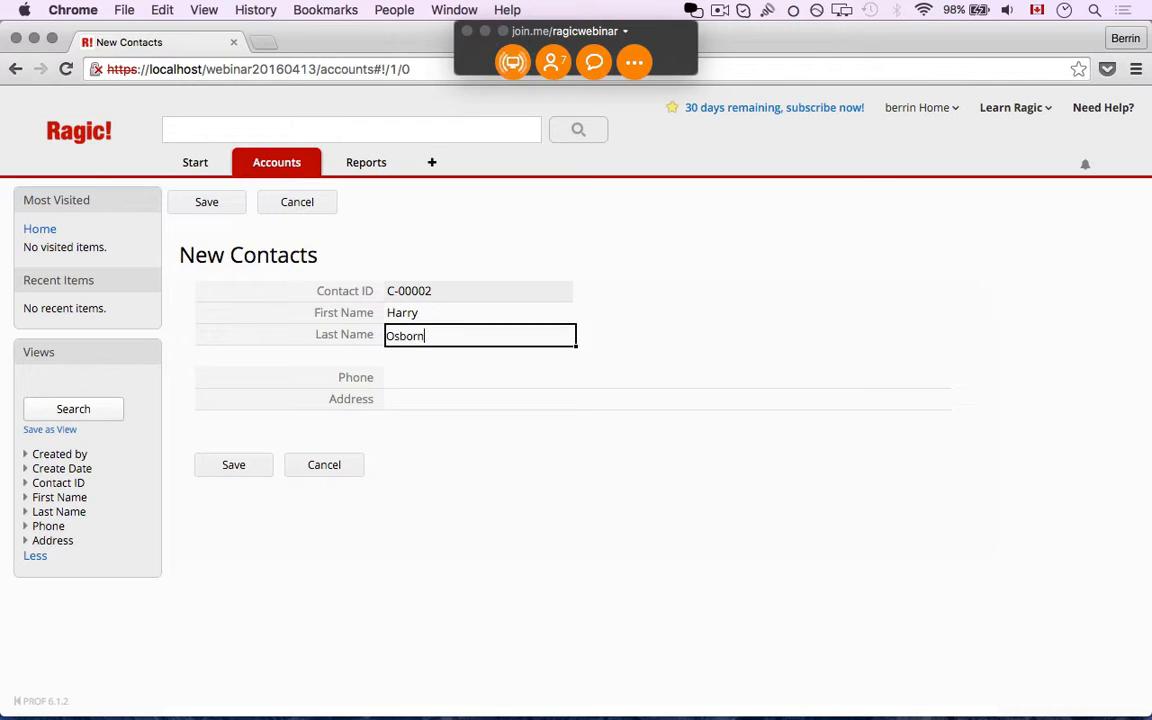
key("Tab")
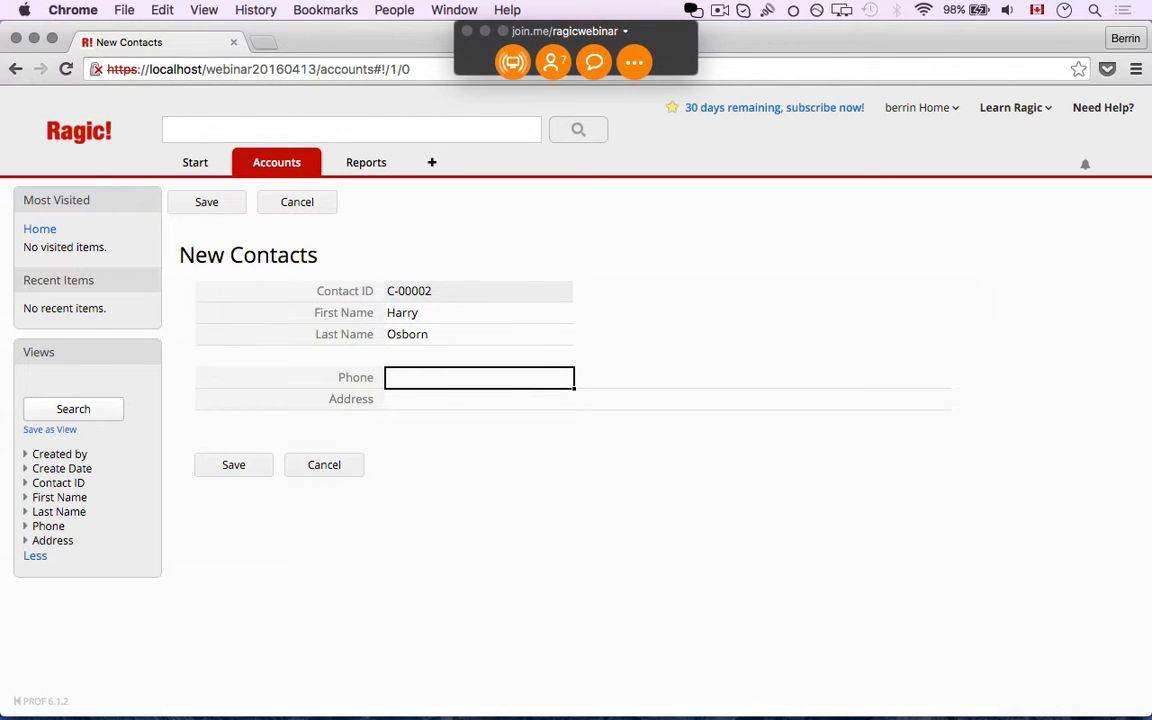
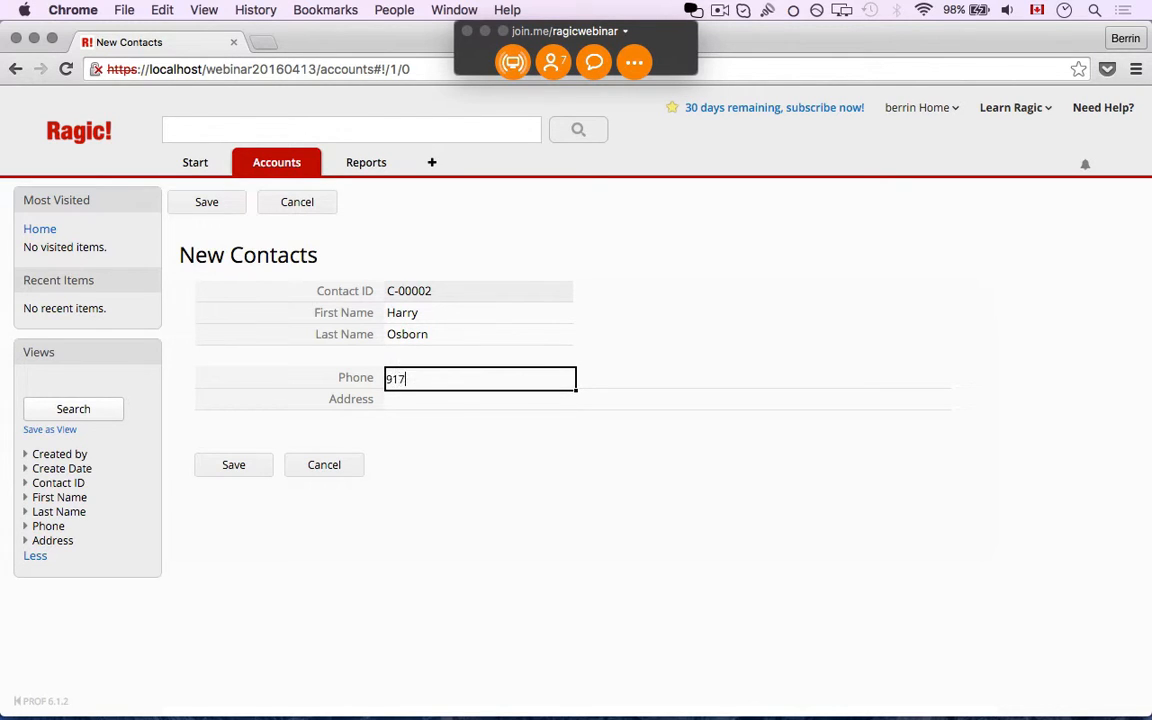
left_click(432, 400)
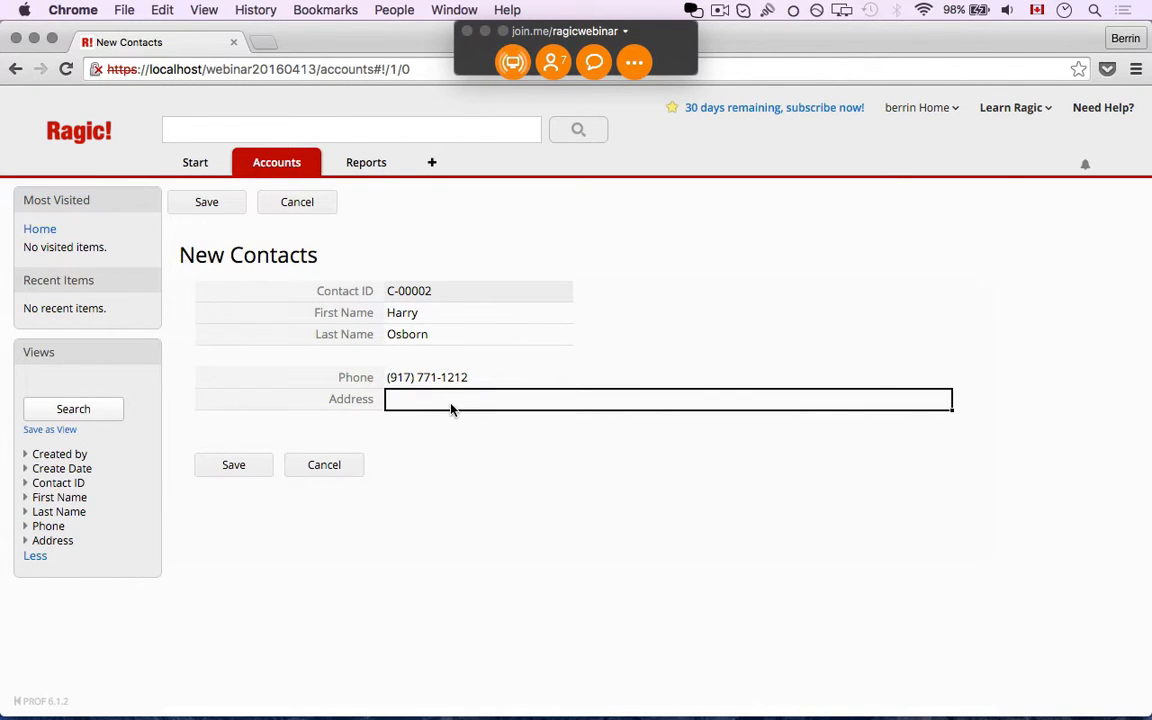
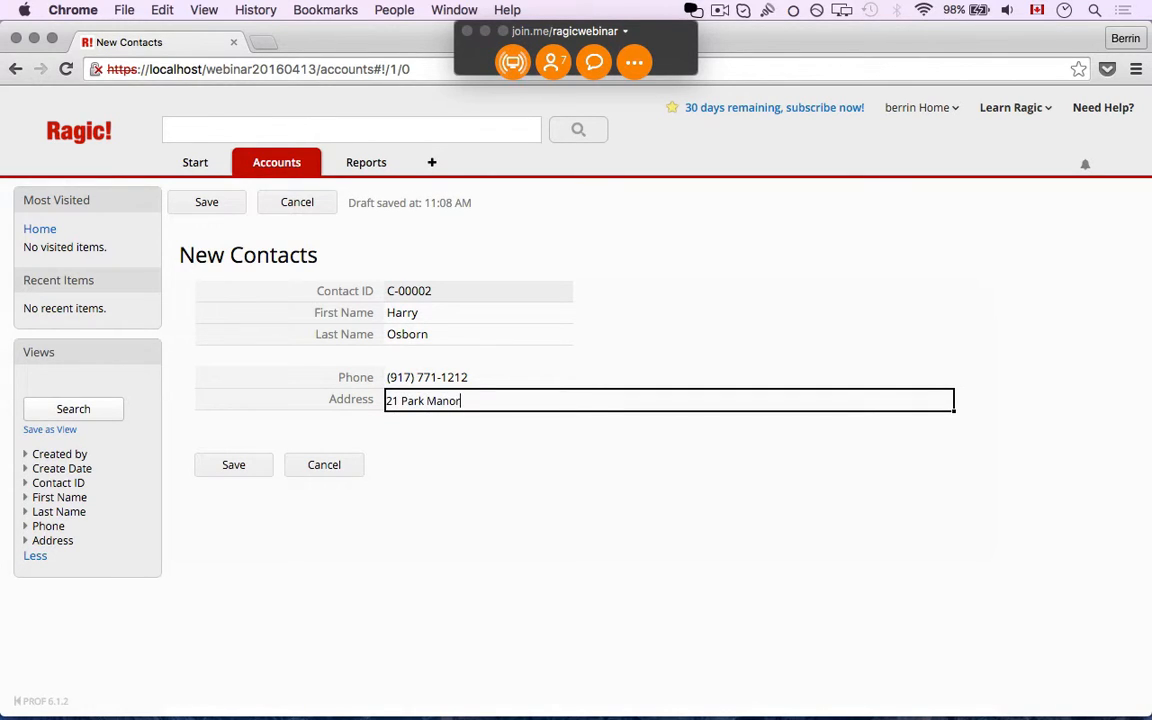
left_click(229, 465)
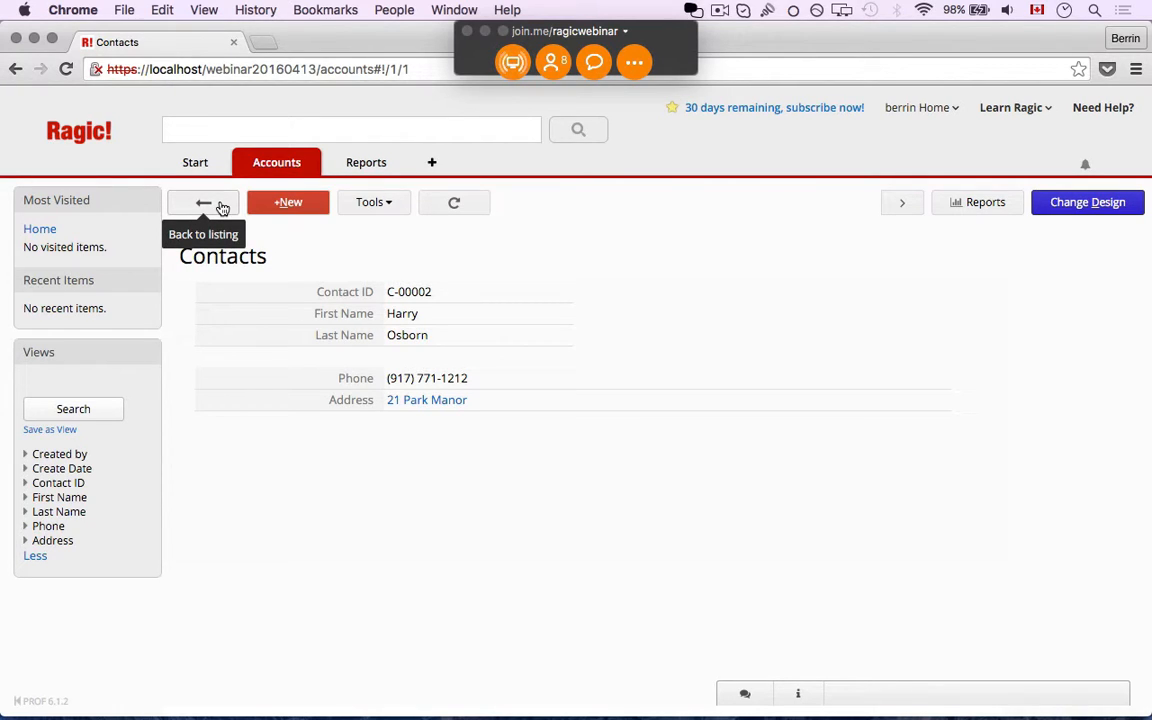
Go back from the record to the All Contacts listing
left_click(222, 207)
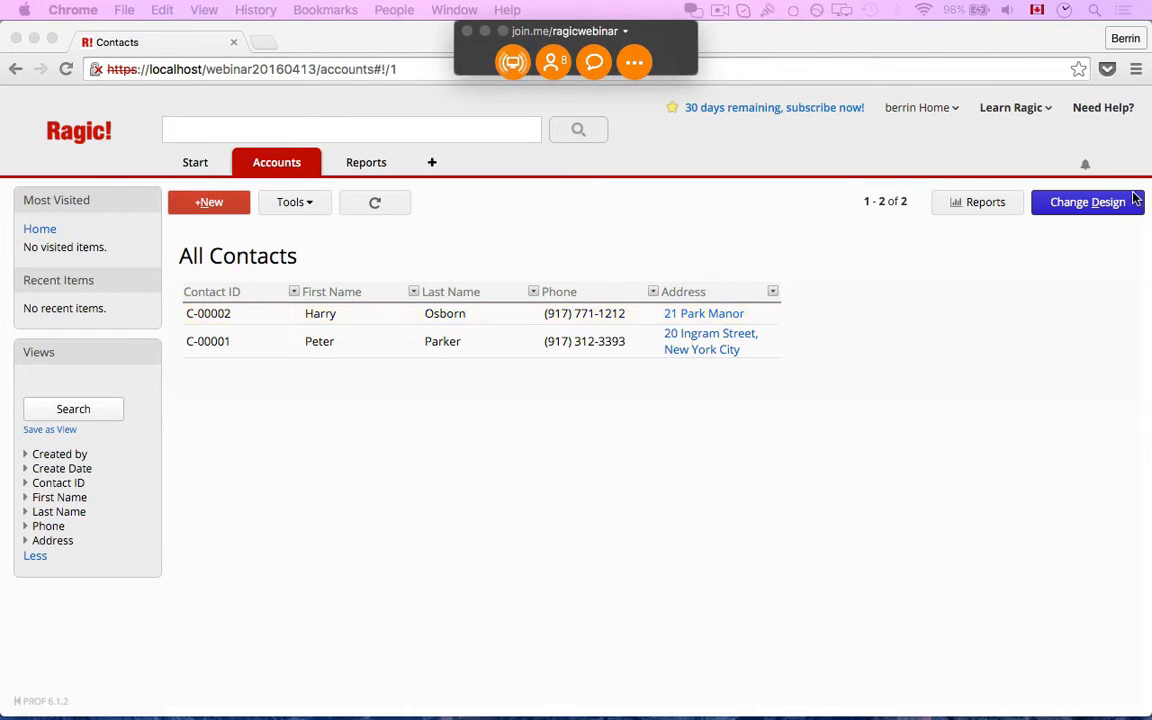
Drag the Address column wider in the All Contacts listing layout, save it, then check one record
left_click(1098, 217)
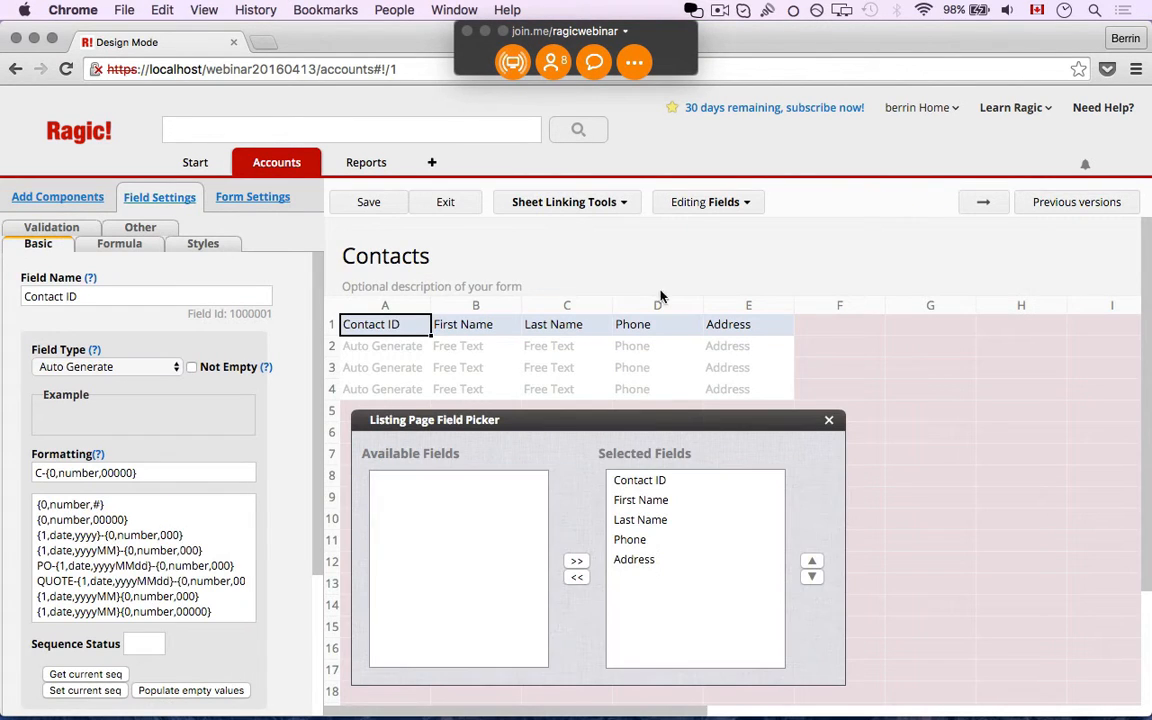
left_click_drag(790, 300, 941, 303)
left_click(368, 202)
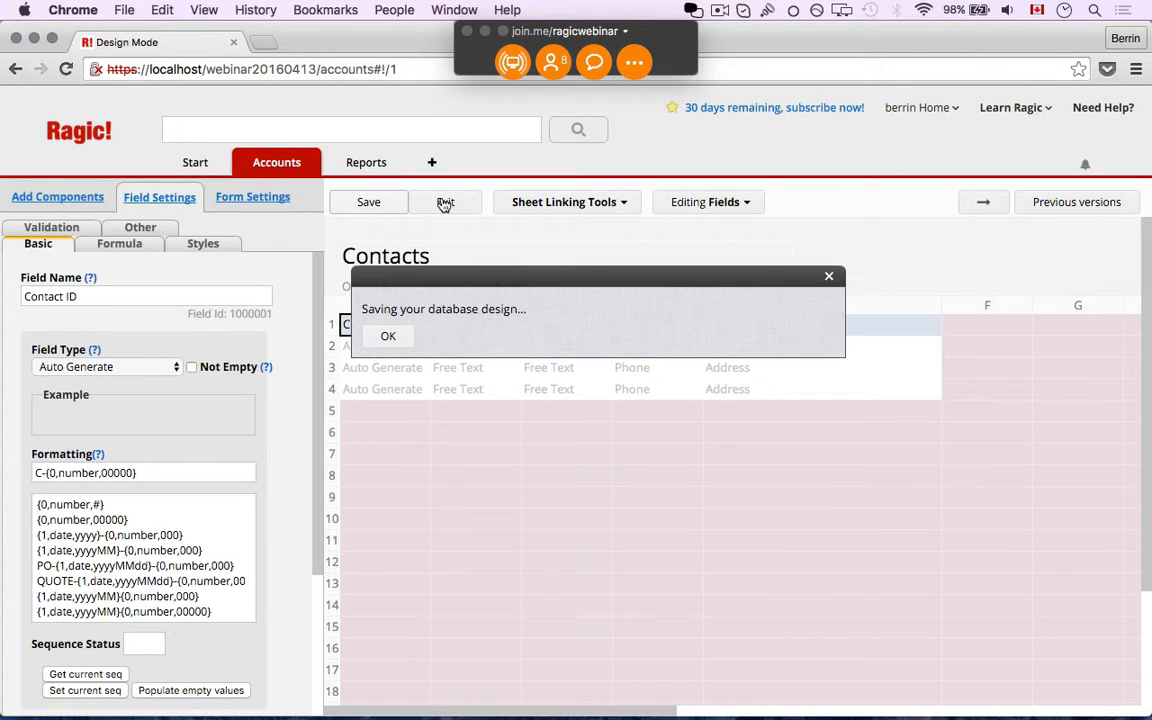
left_click(445, 203)
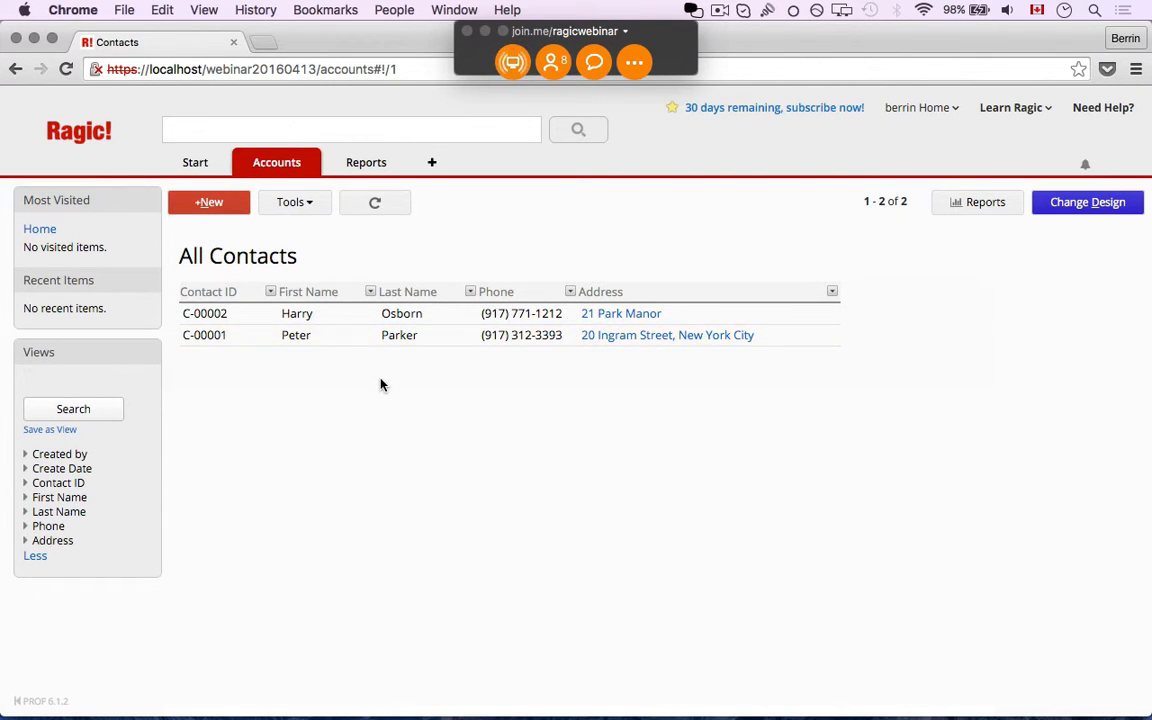
left_click(374, 336)
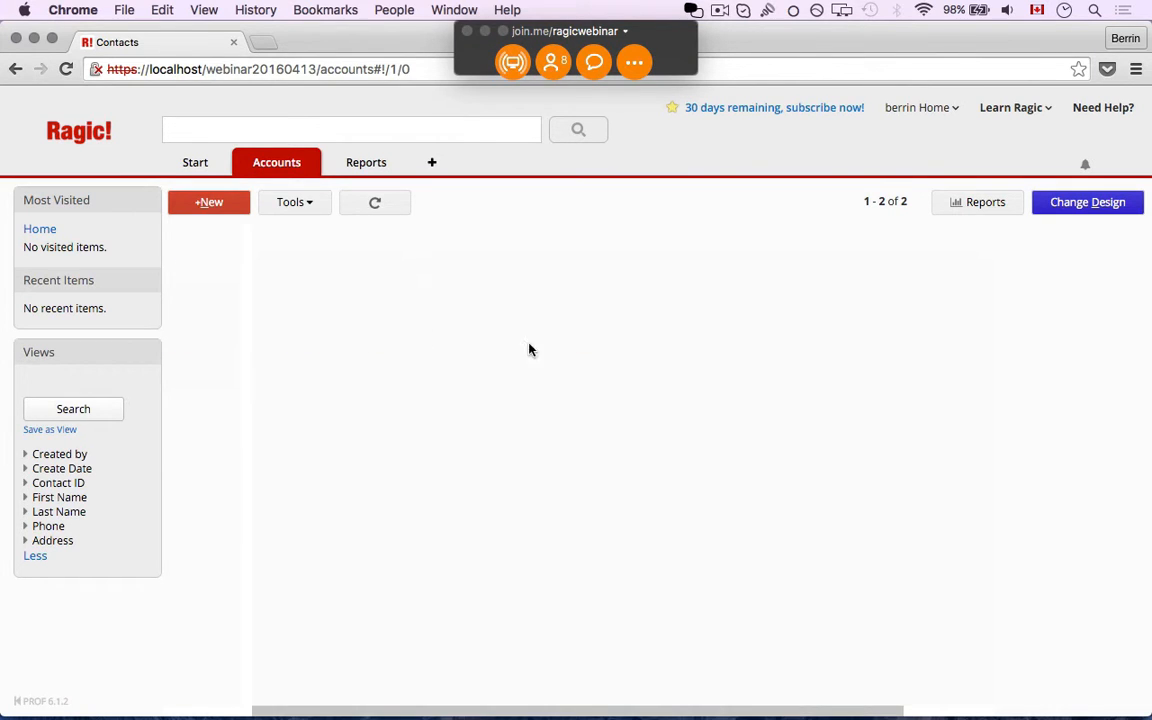
left_click(222, 212)
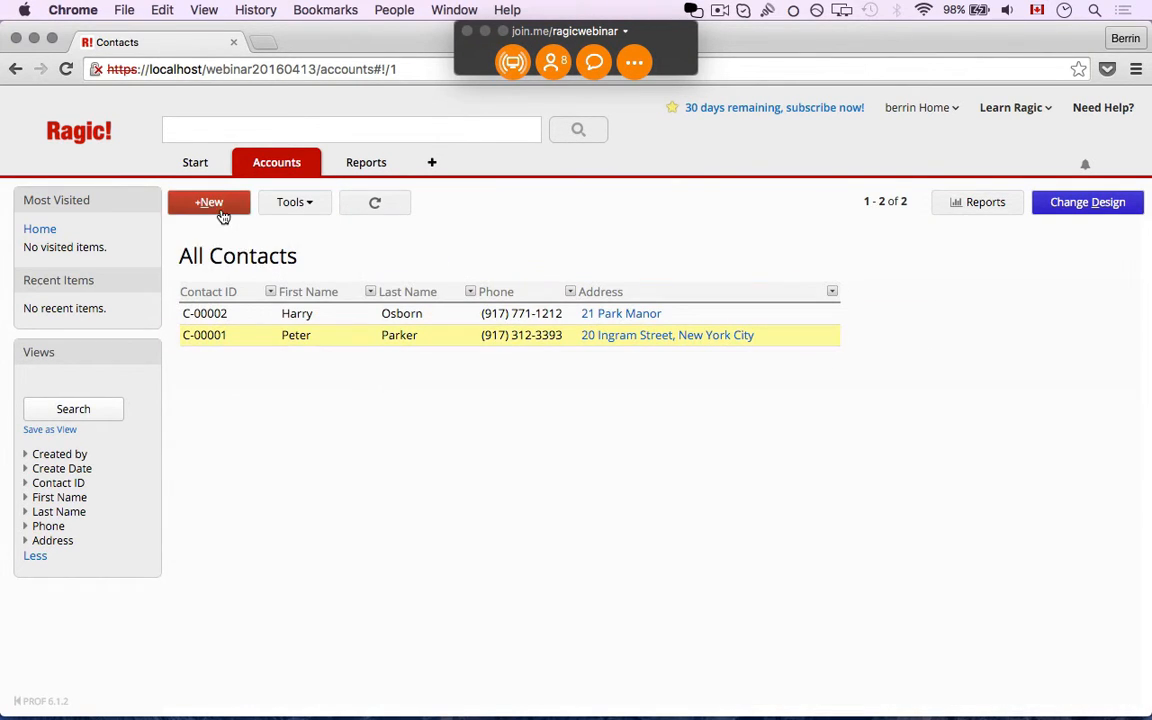
Remove Address from the listing's shown fields and save the Contacts design
left_click(1083, 205)
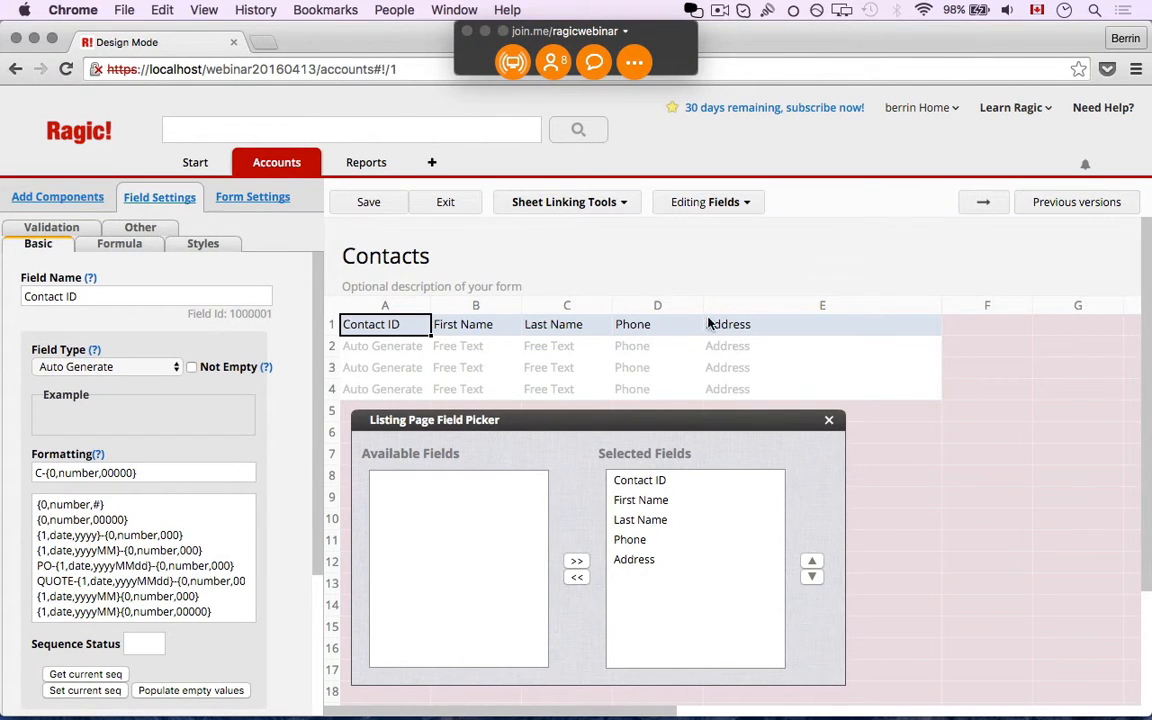
left_click(672, 561)
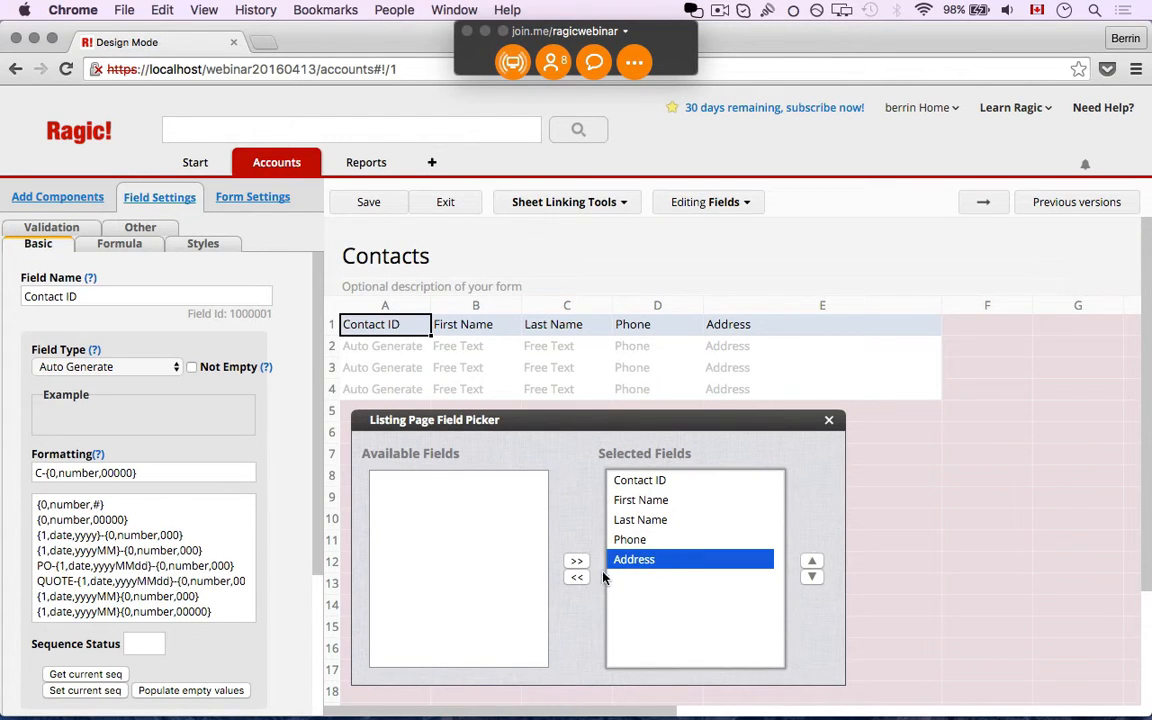
left_click(577, 578)
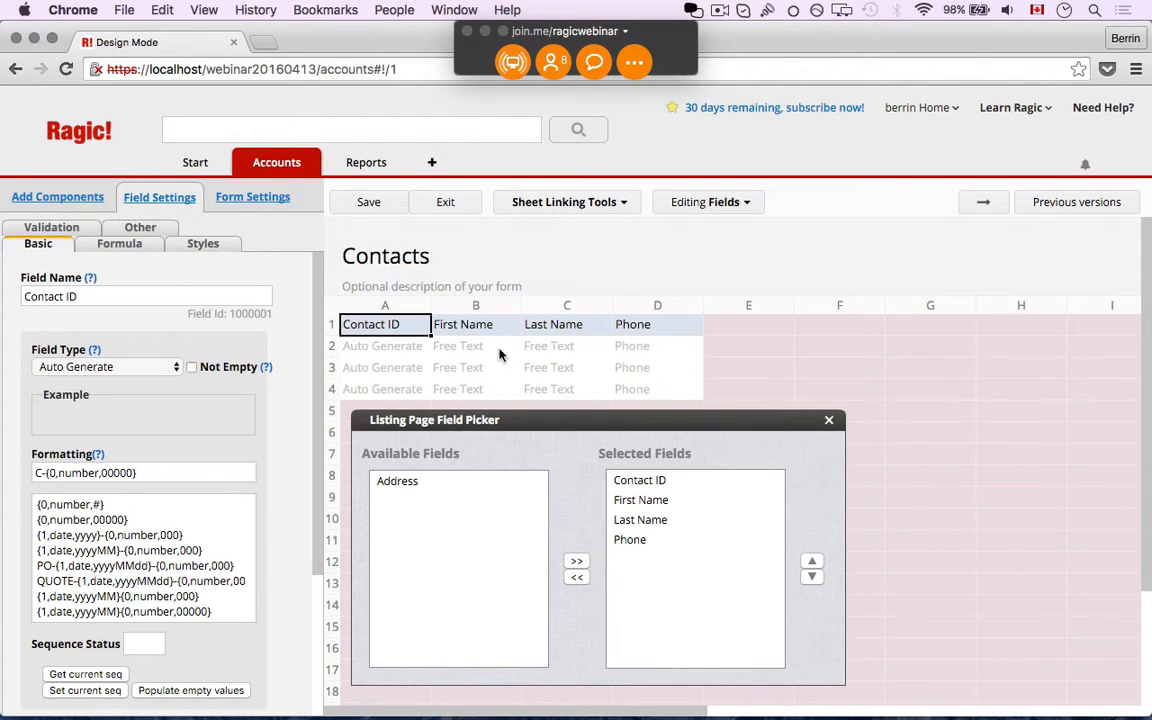
left_click(371, 204)
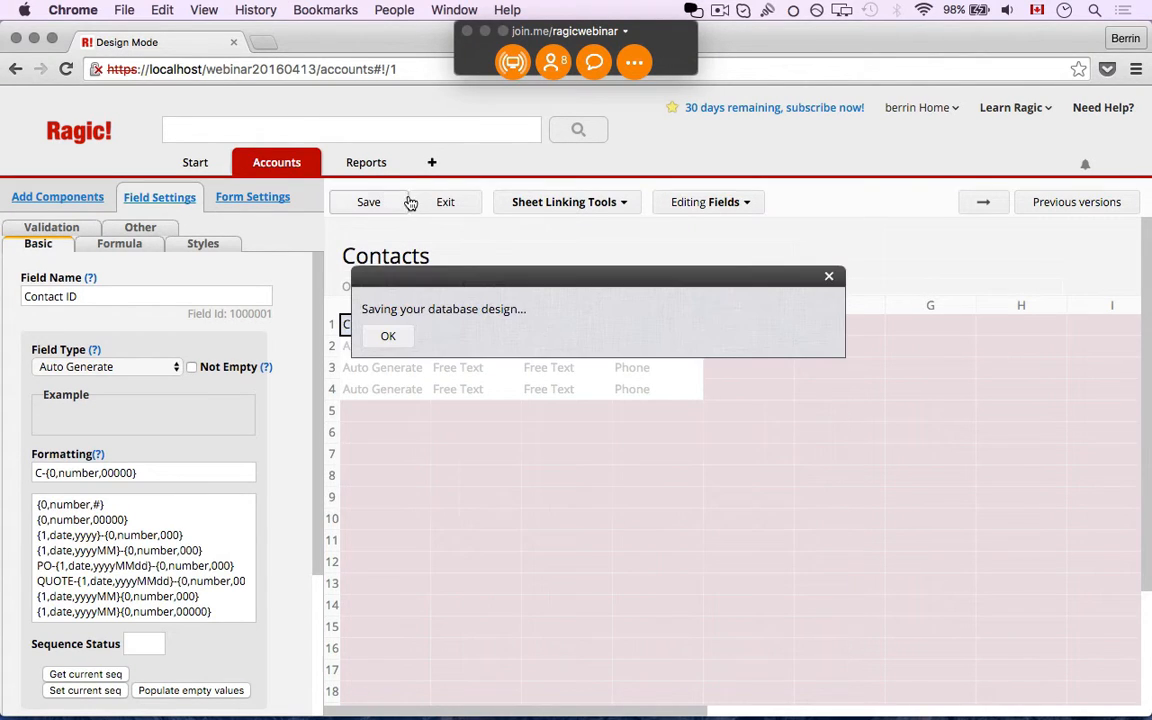
left_click(431, 206)
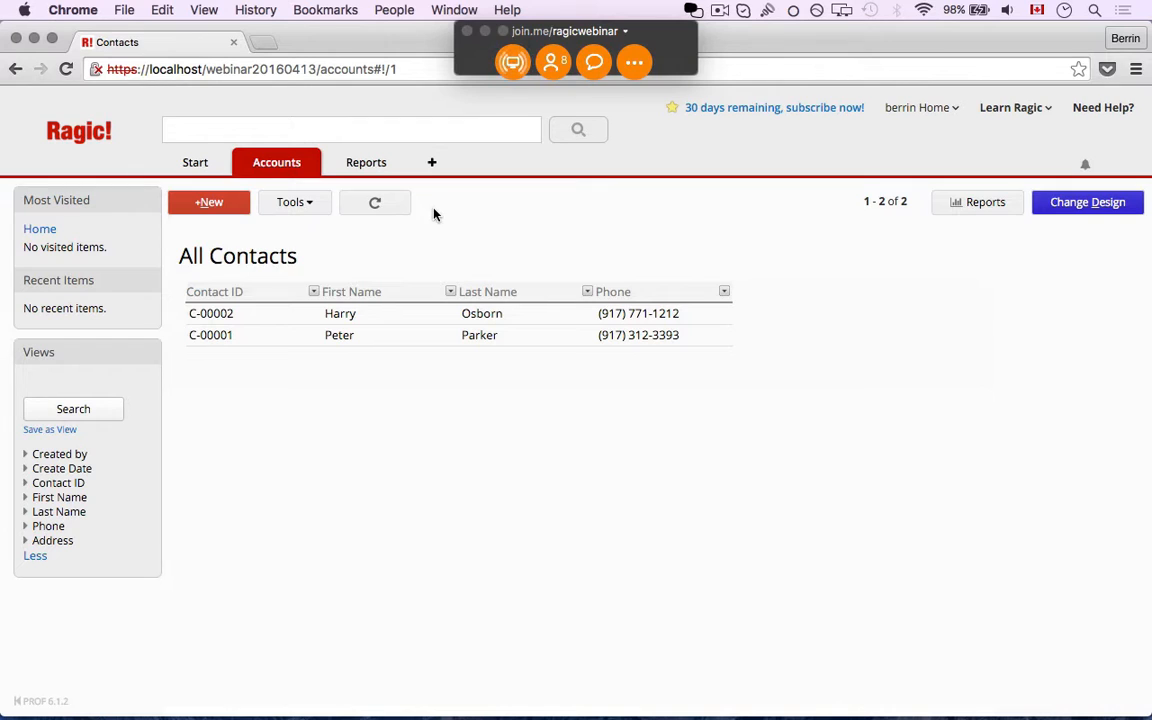
left_click(424, 326)
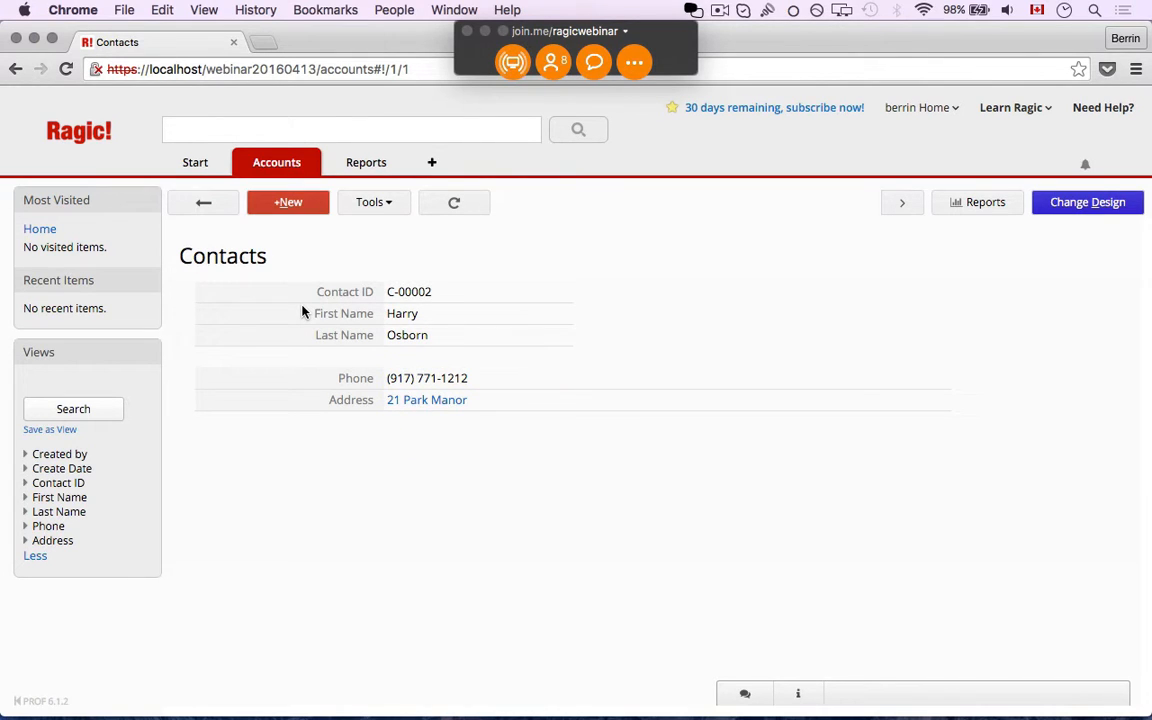
left_click(208, 208)
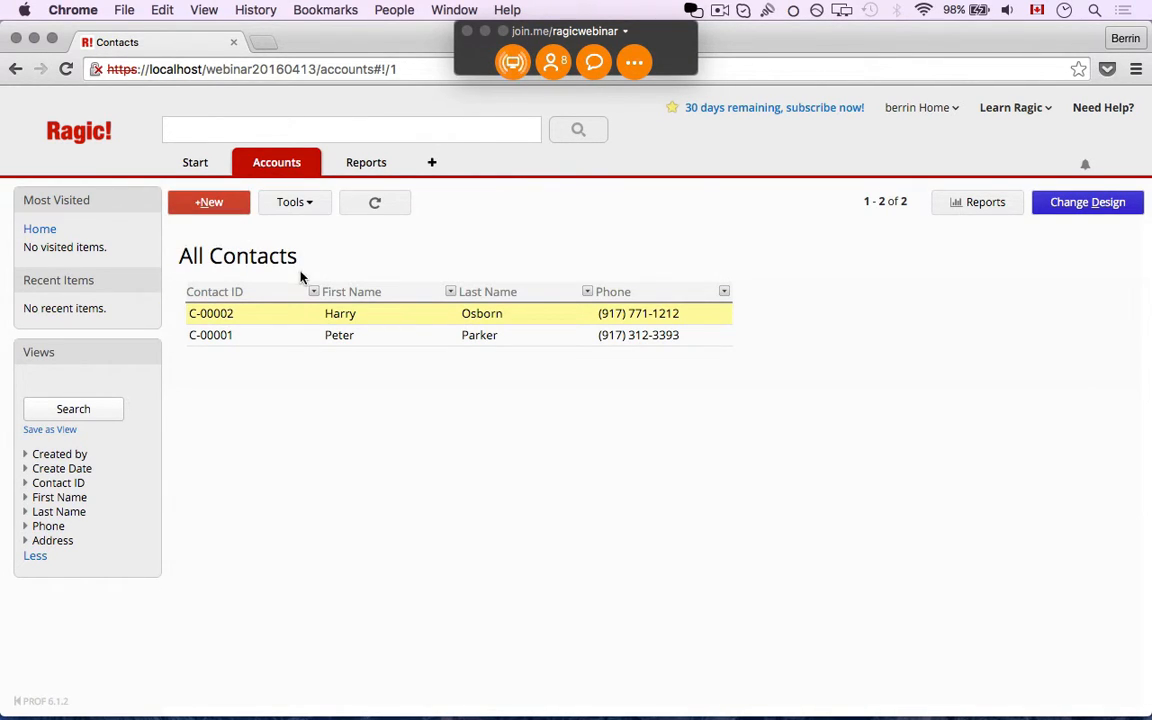
left_click(55, 542)
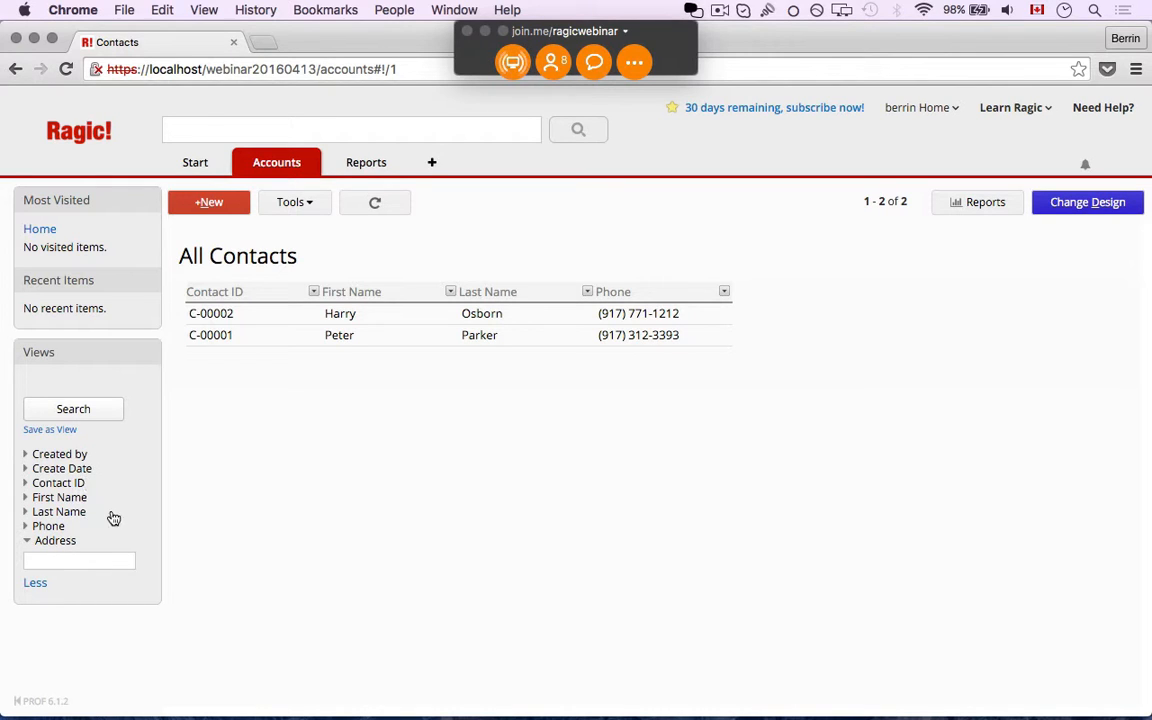
left_click(70, 557)
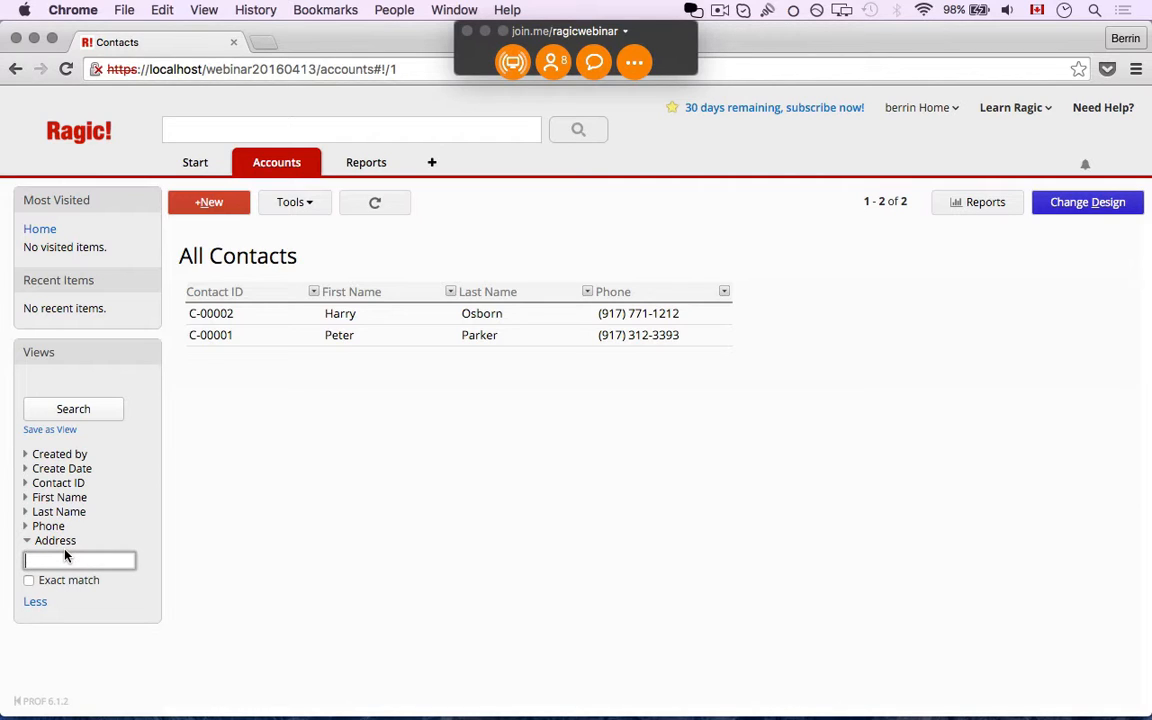
left_click(86, 410)
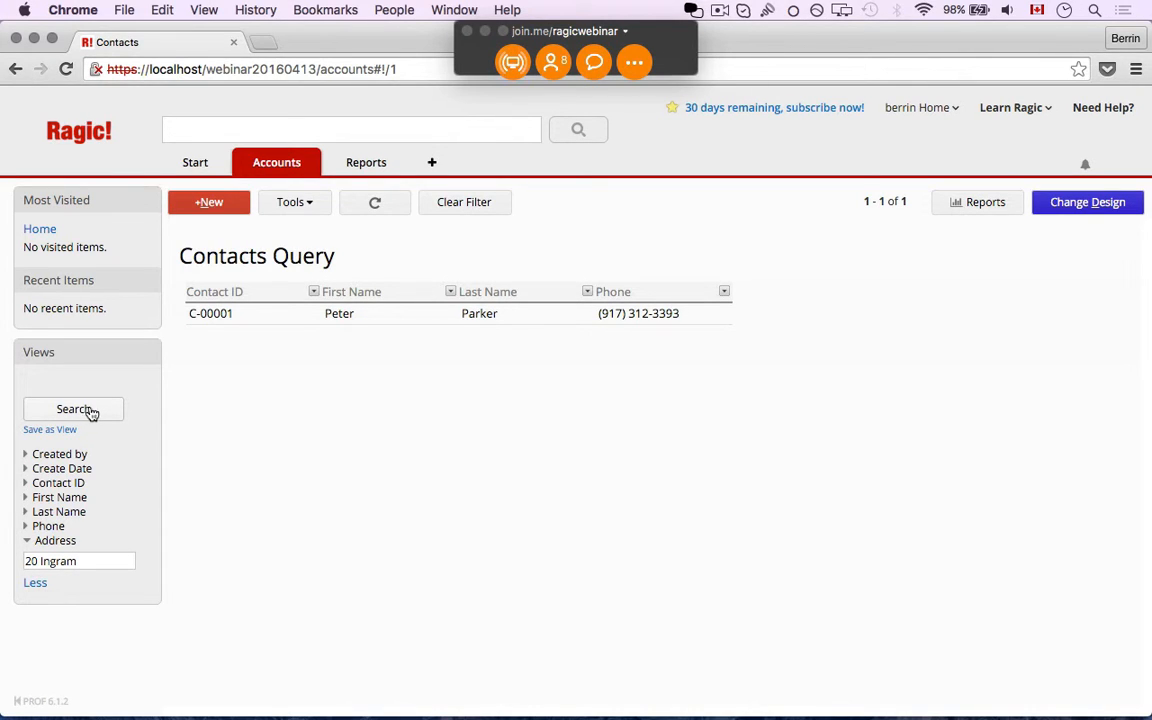
left_click(415, 318)
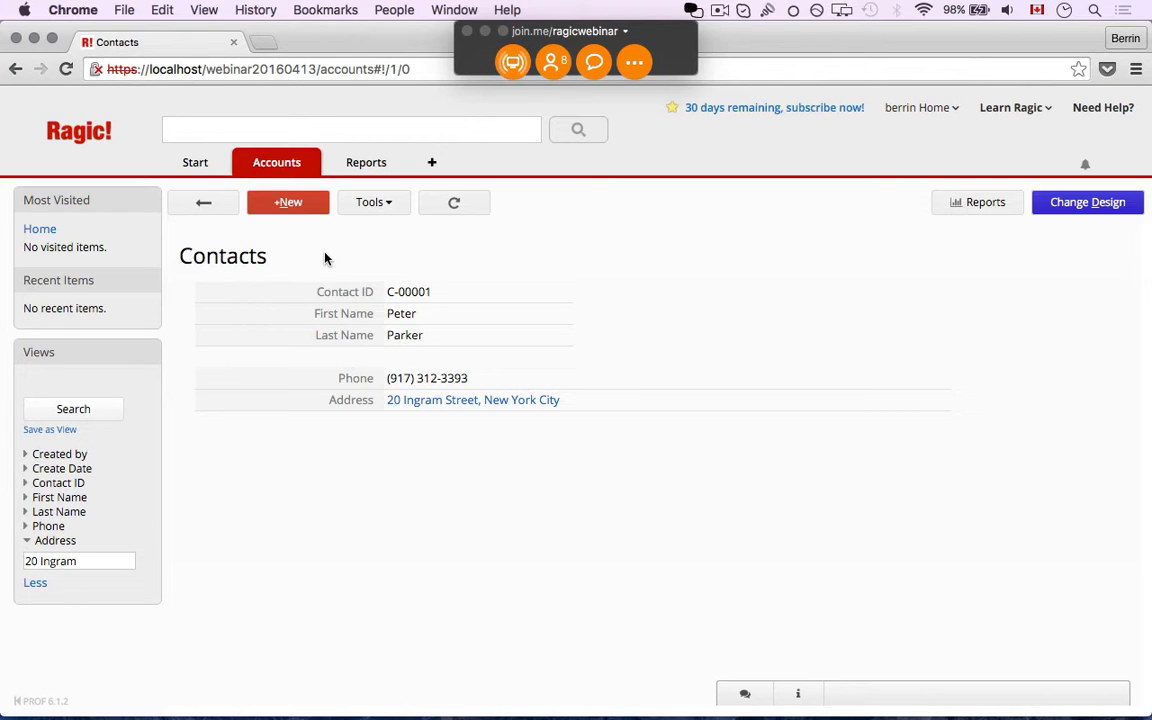
left_click(201, 210)
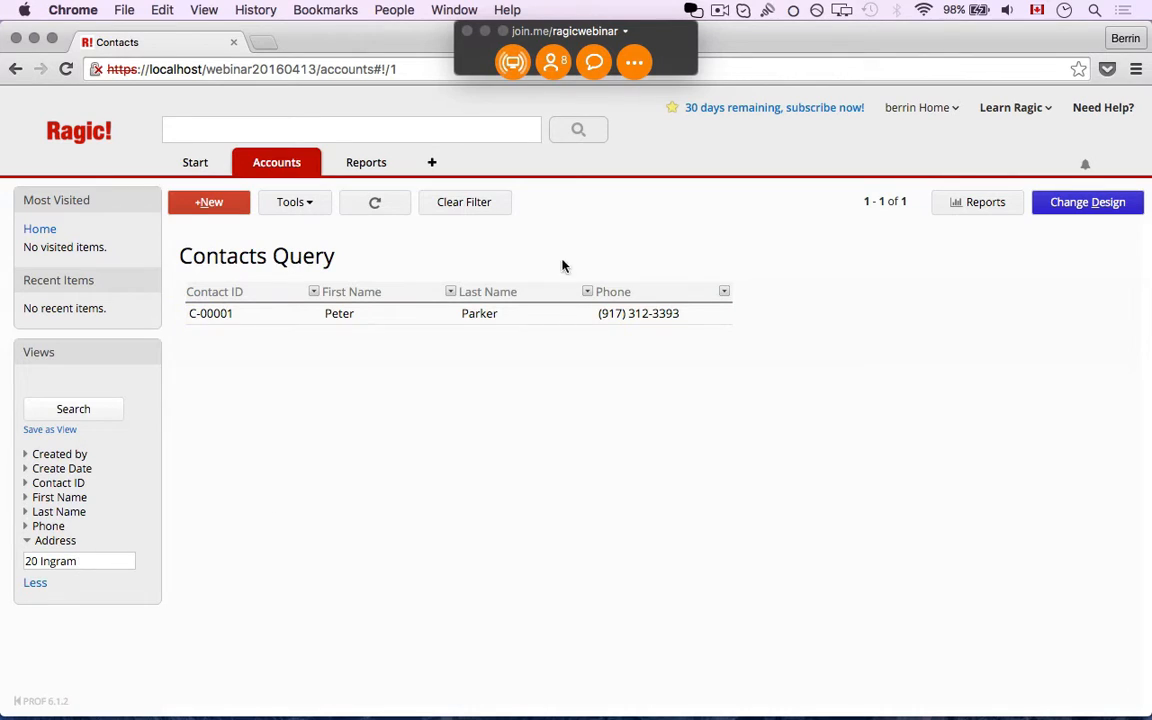
left_click(476, 213)
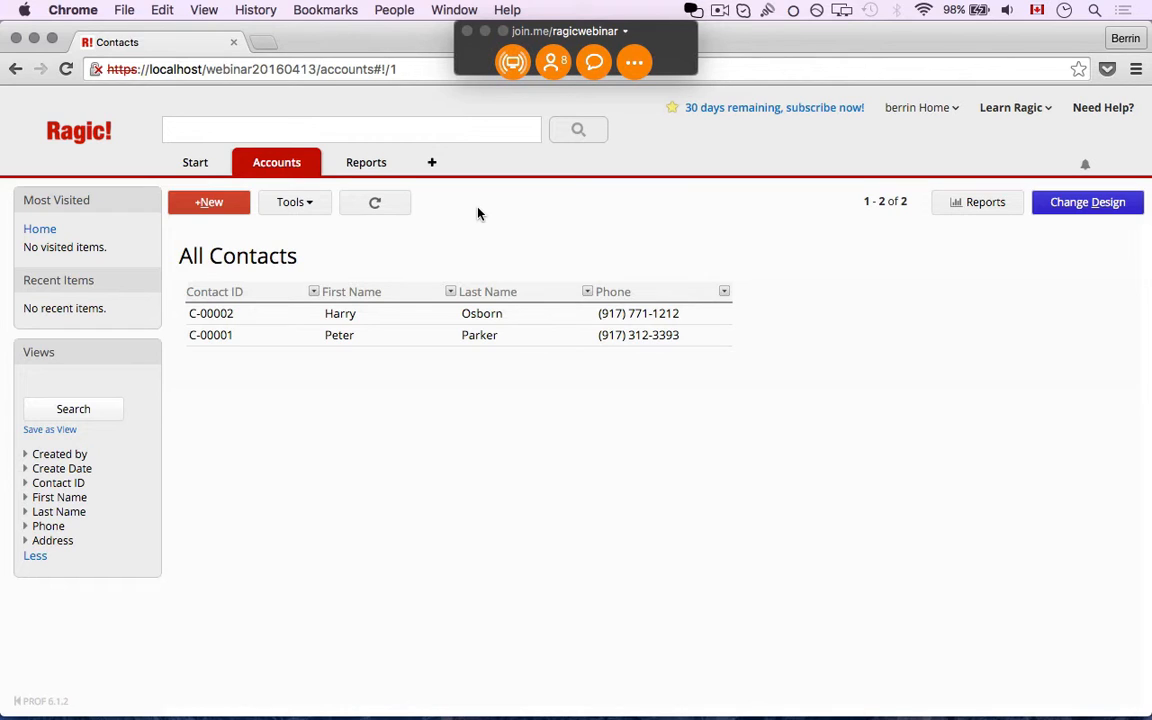
Open contact C-00002 and expand its Added Contacts history entry to see creation values
left_click(409, 313)
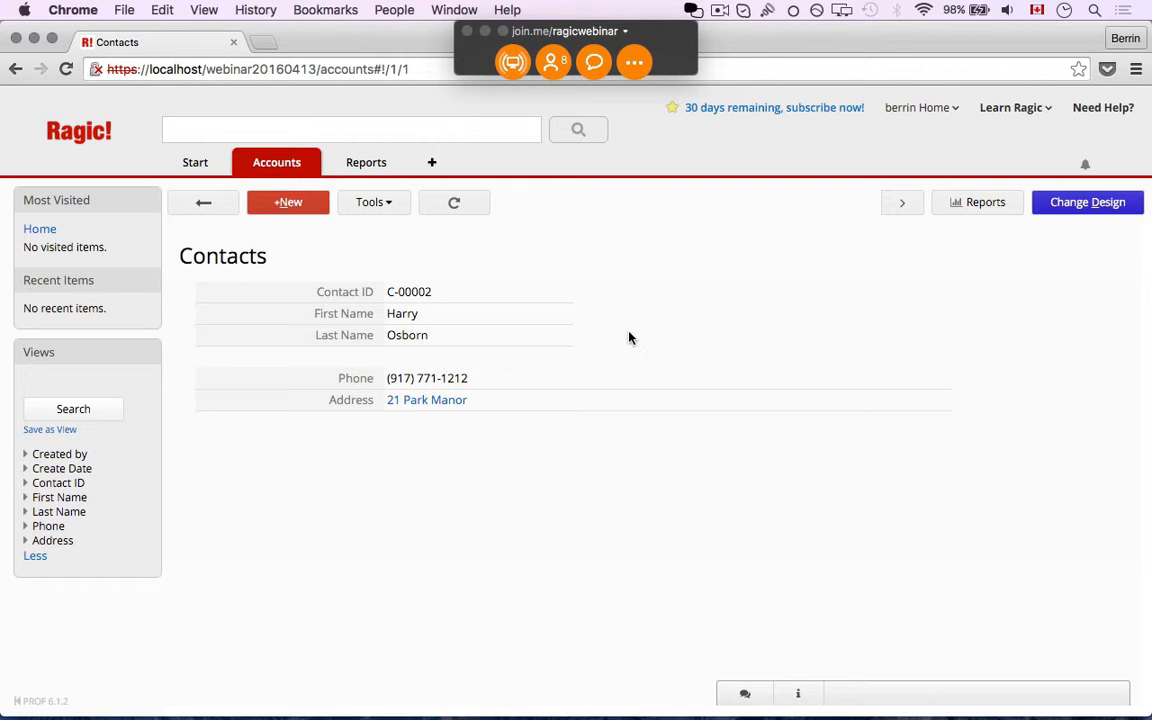
left_click(798, 698)
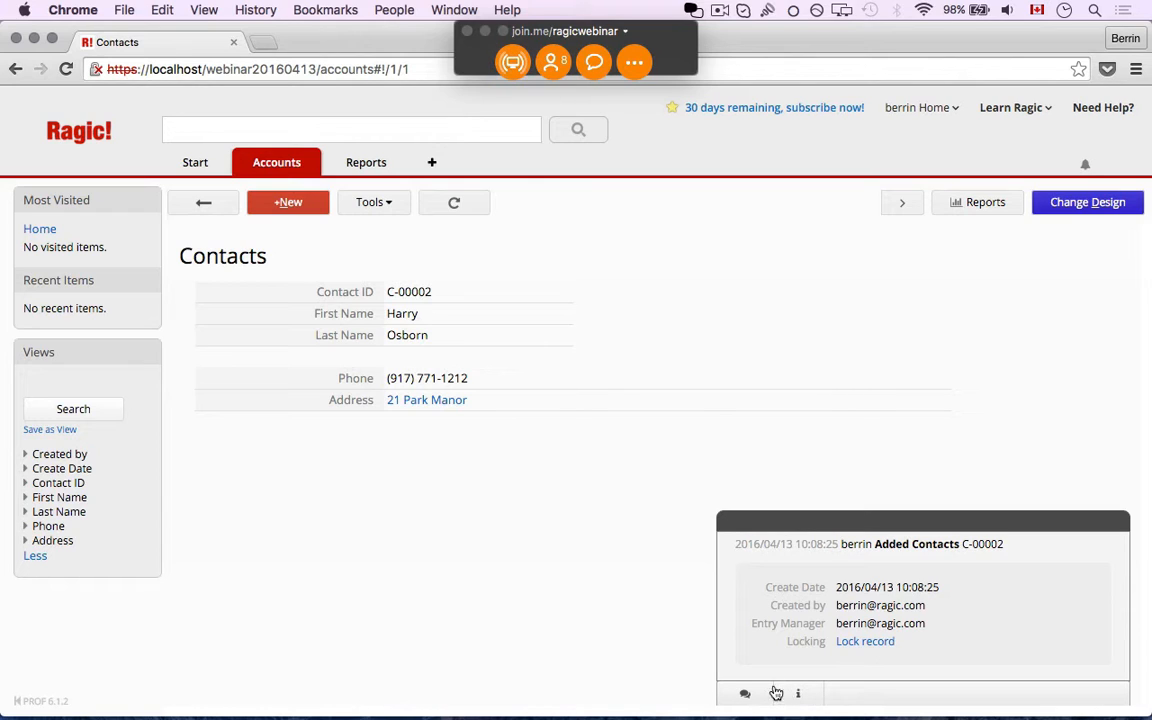
left_click(820, 553)
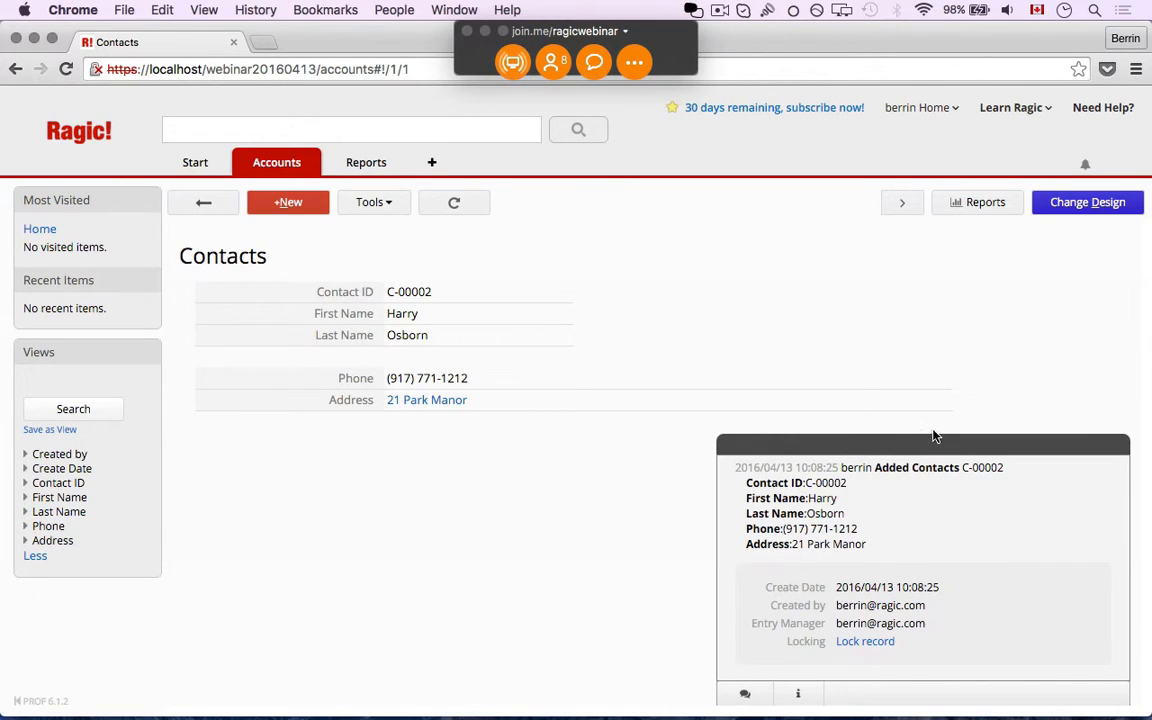
left_click(490, 379)
key("BackSpace")
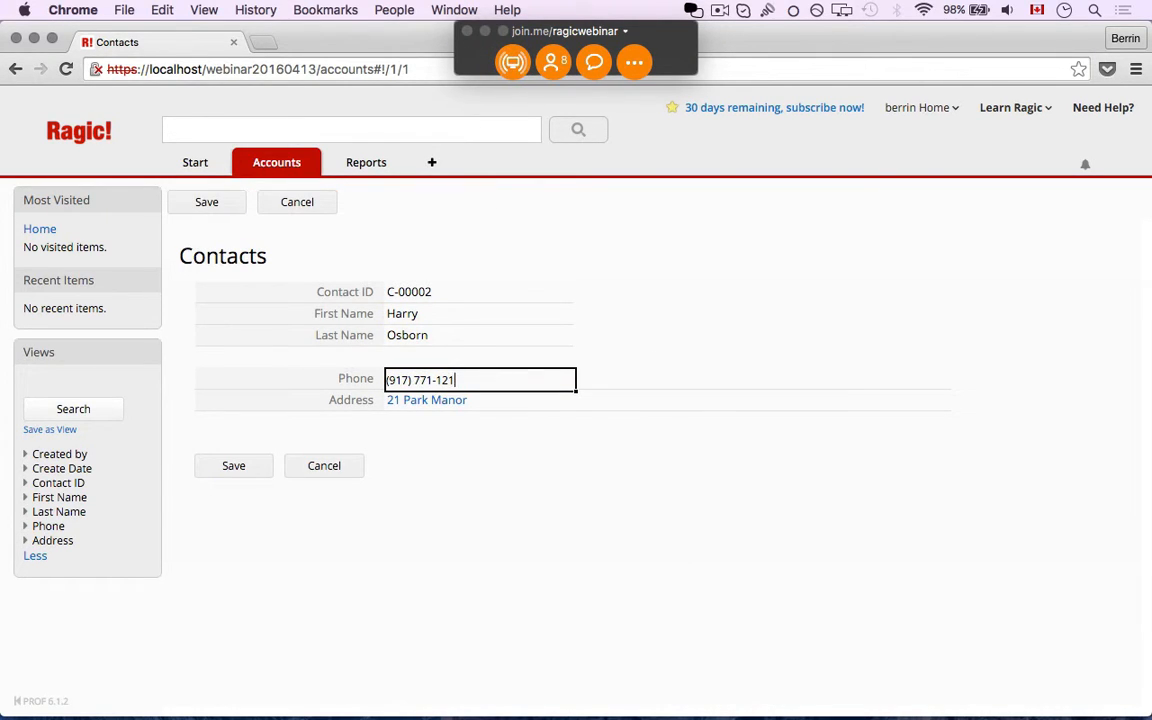
type("6")
left_click(230, 466)
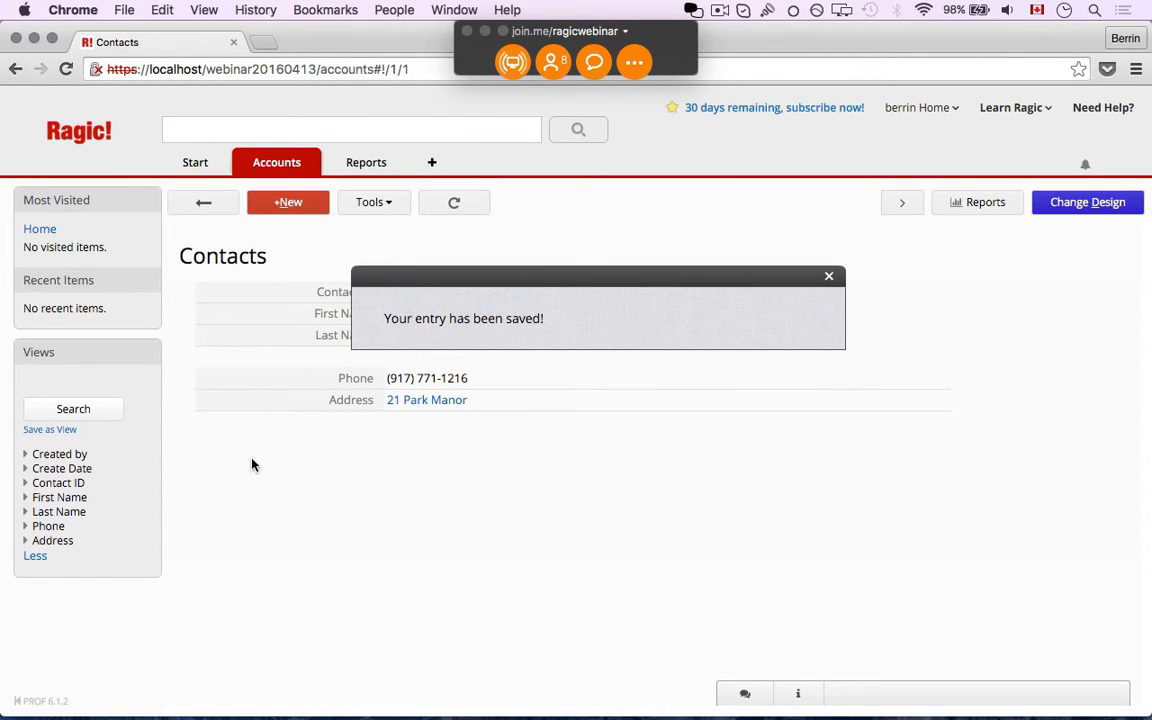
left_click(799, 692)
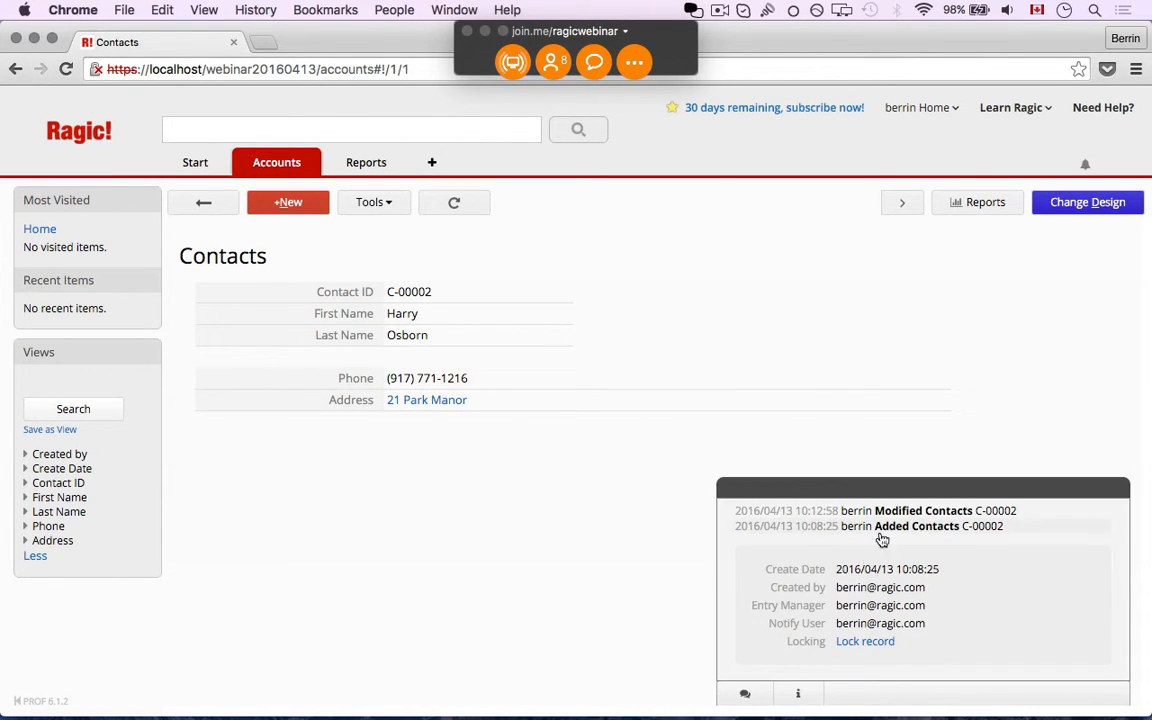
left_click(930, 518)
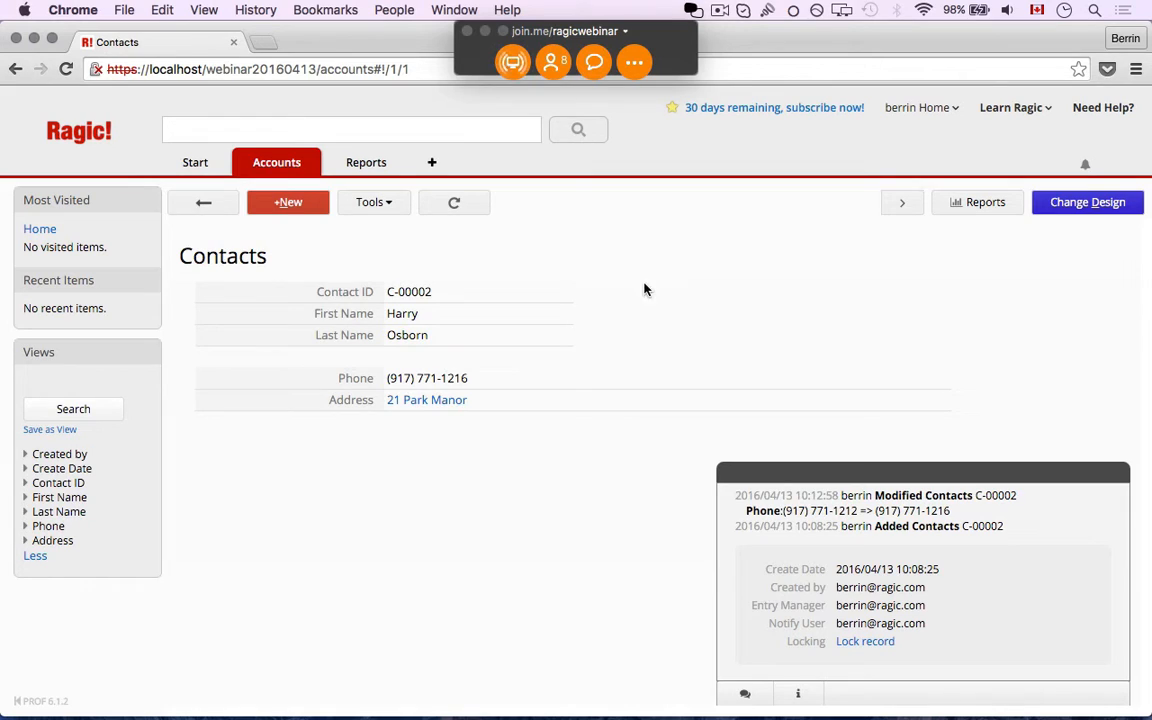
Collapse C-00002's history panel, then open and close its Comments area
left_click(866, 474)
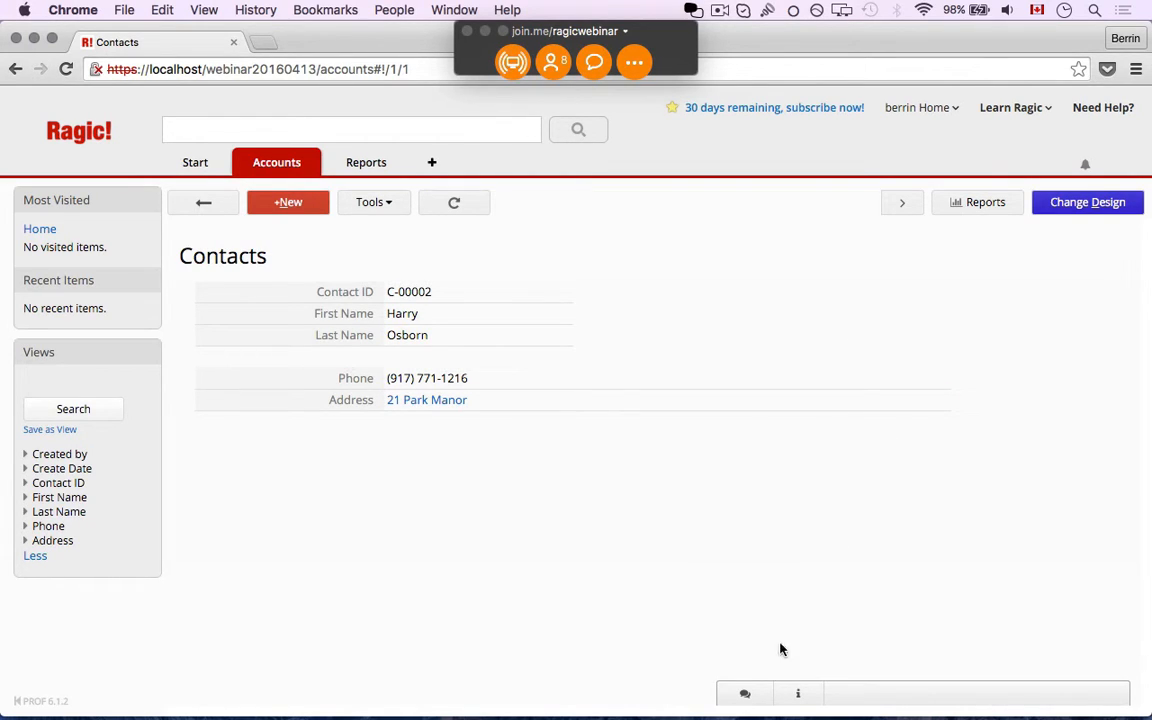
left_click(742, 693)
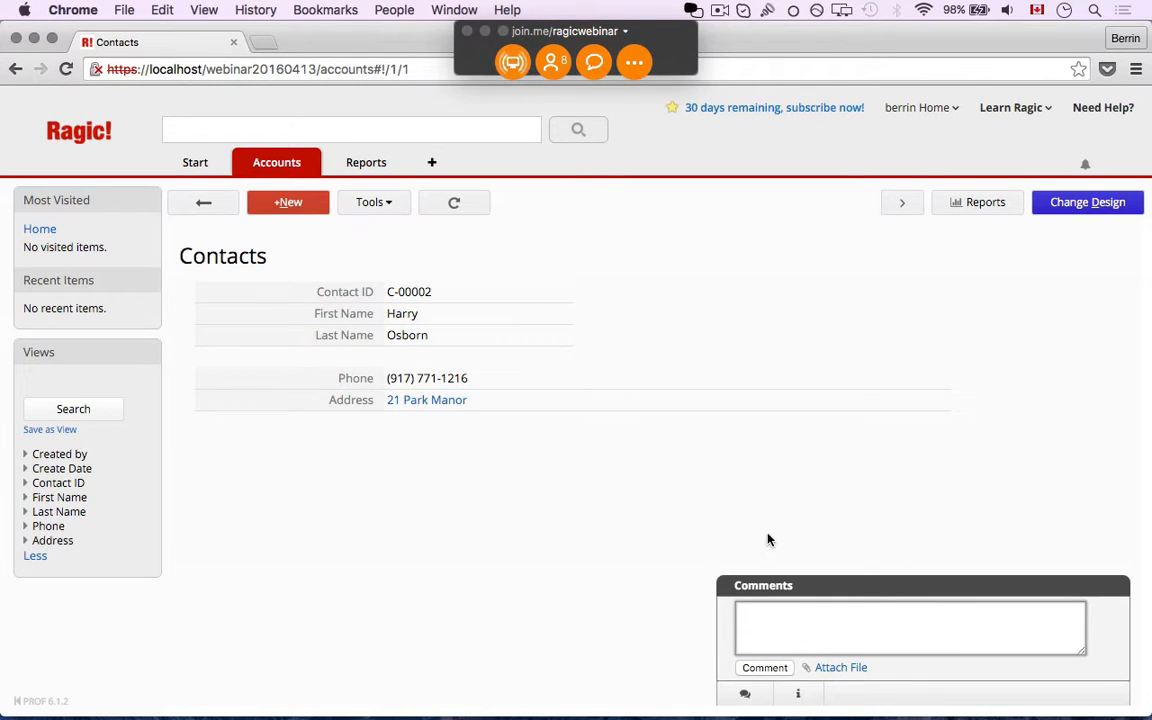
left_click(862, 590)
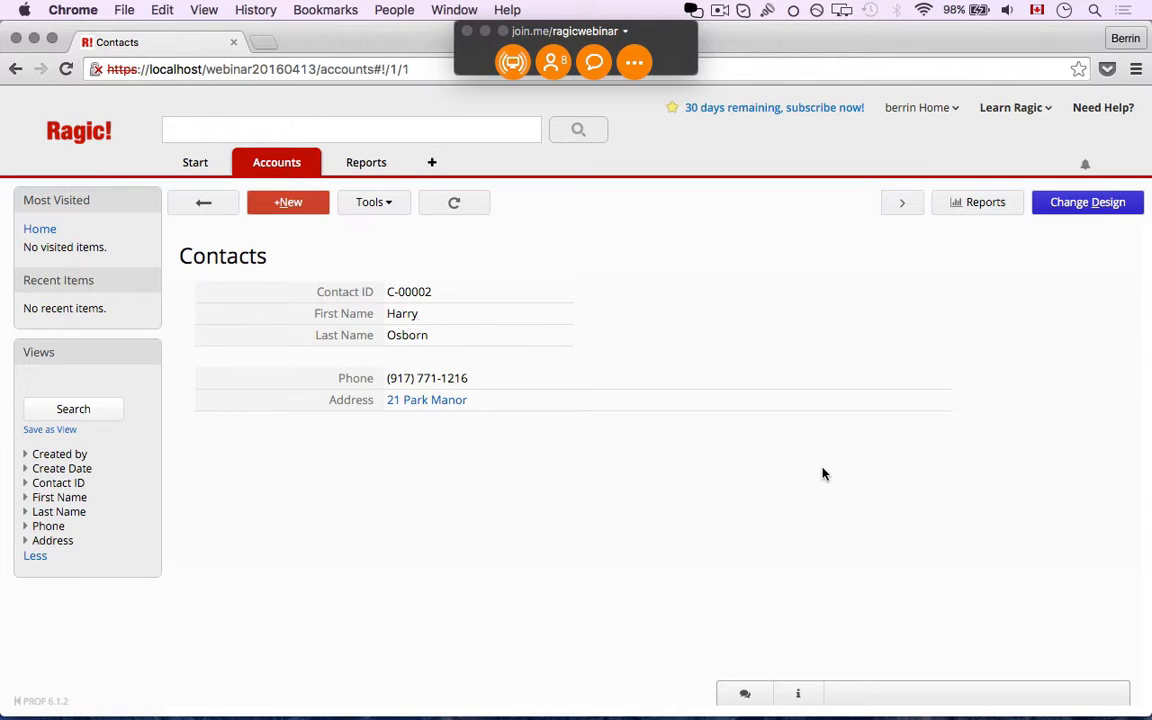
In design mode, add a 'Contact Record ID' label in A8 and widen column A to fit
left_click(1052, 211)
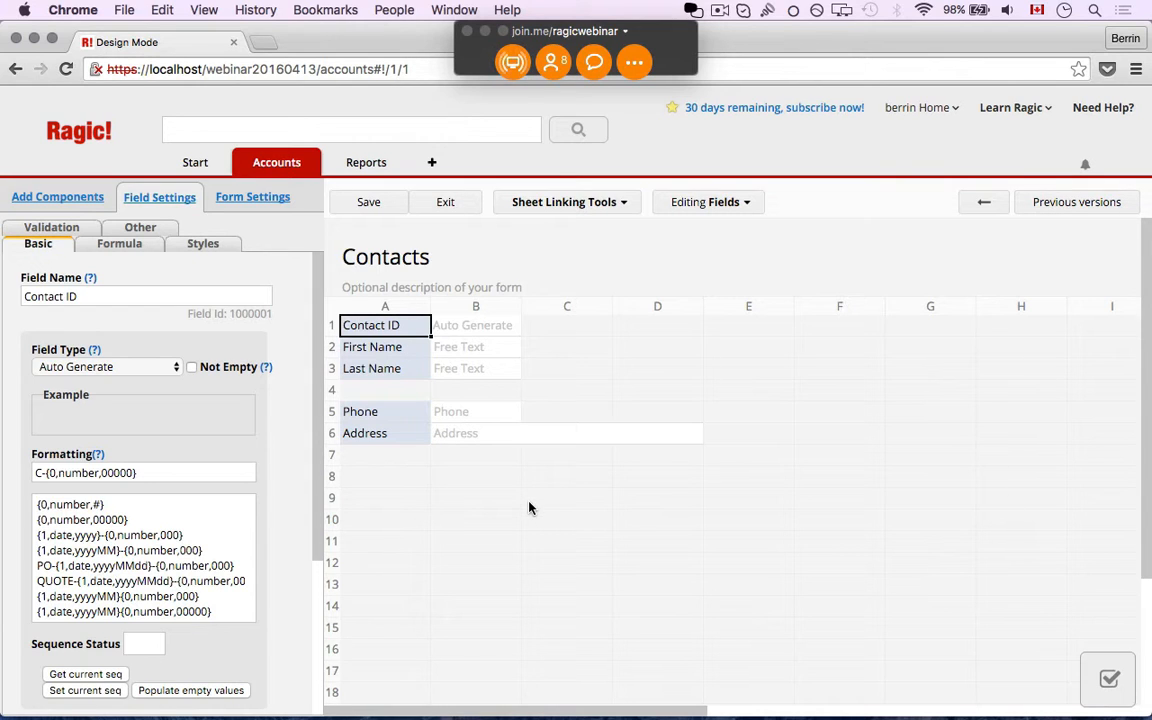
left_click(405, 484)
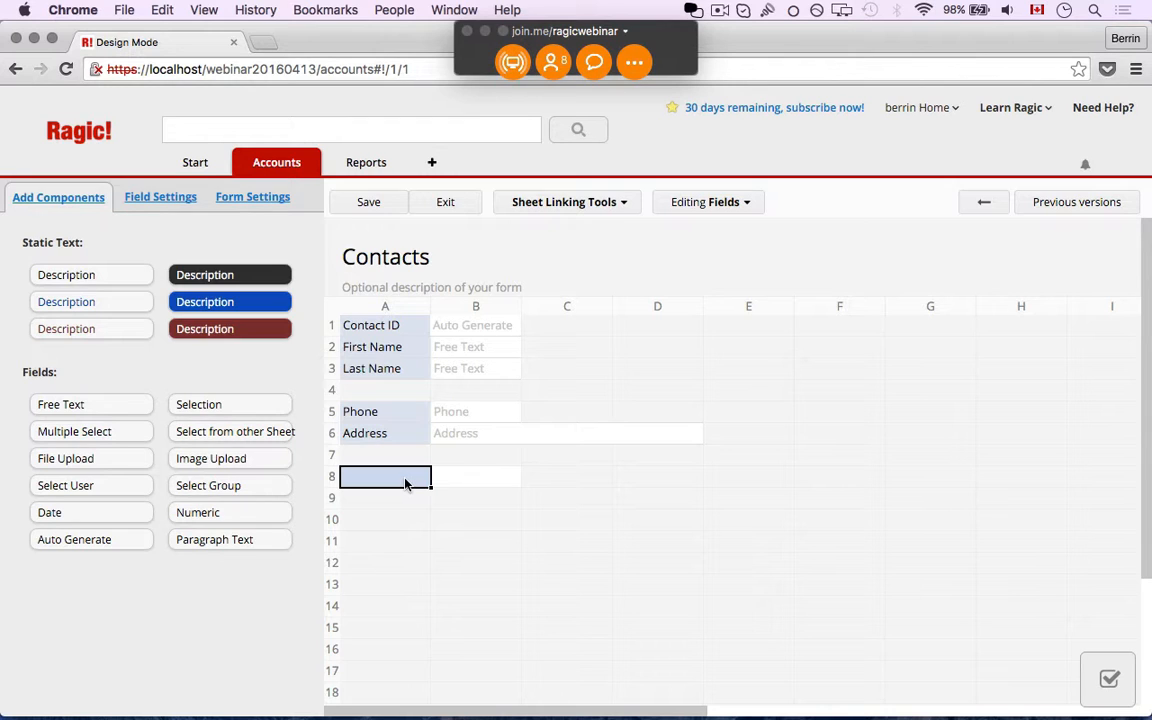
type("Con")
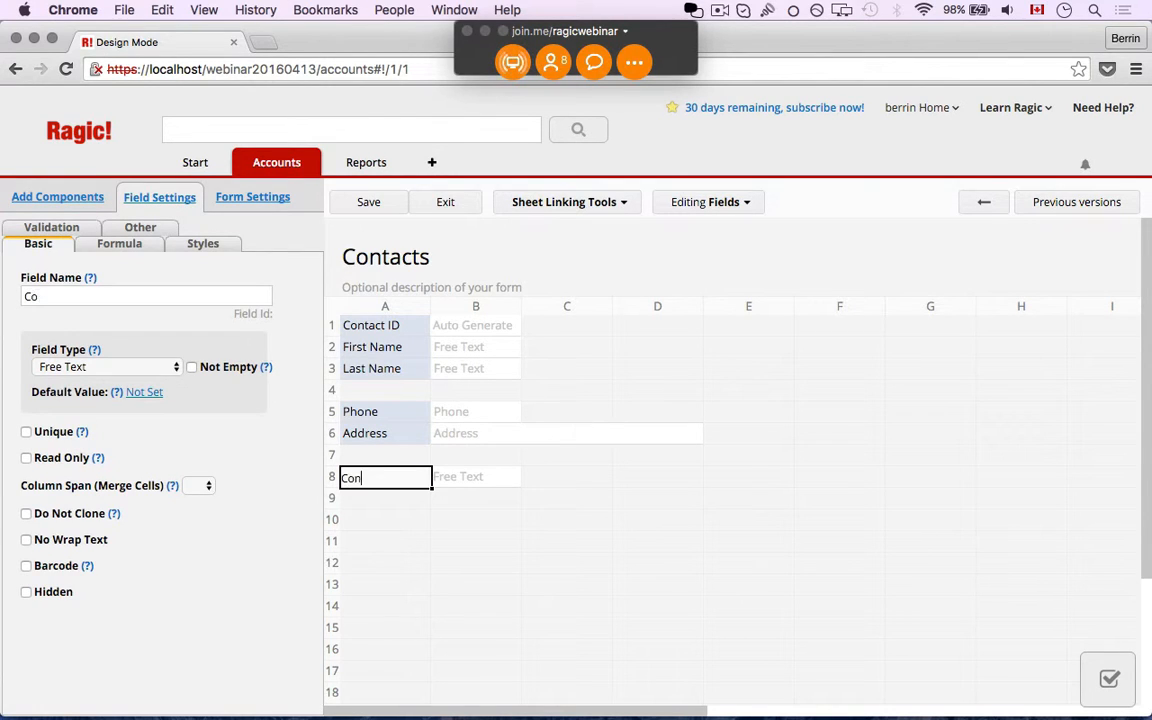
type("tact Record ID")
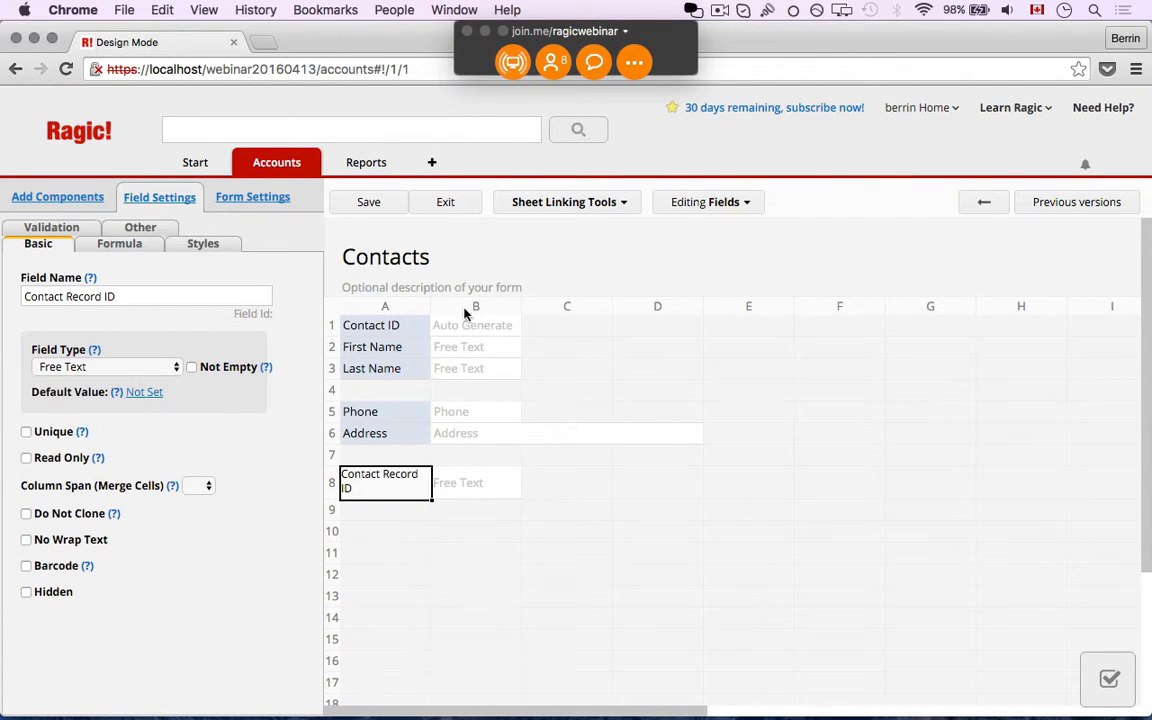
left_click_drag(430, 305, 457, 306)
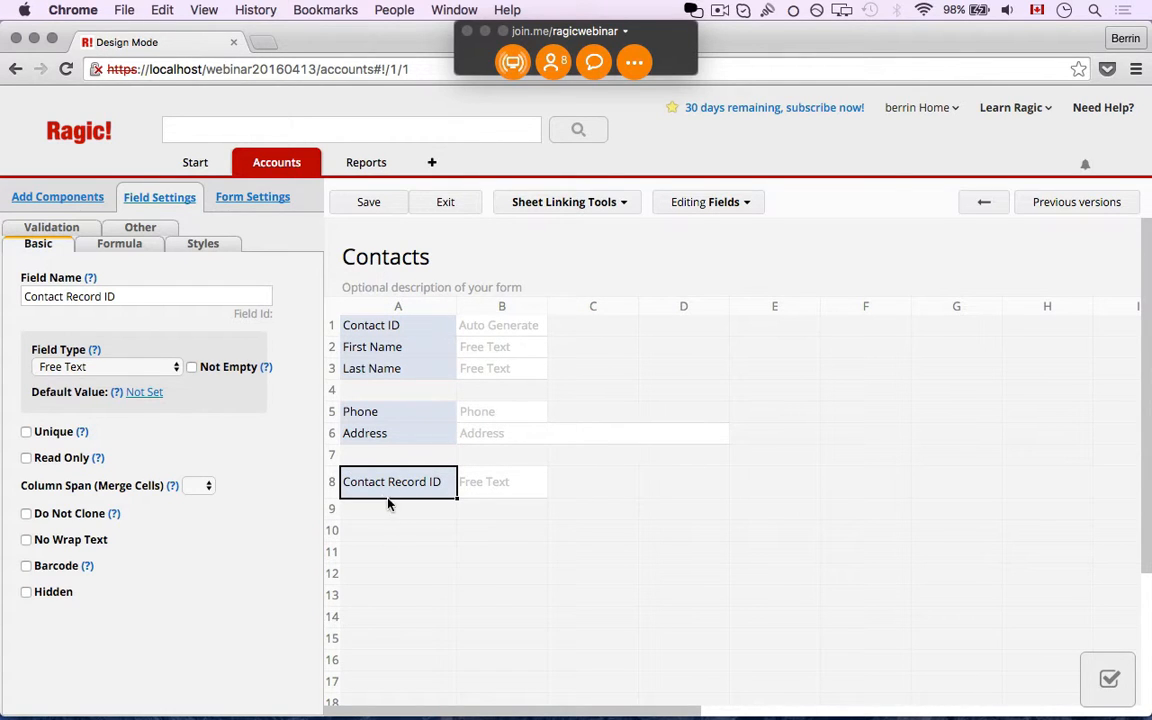
Make Contact Record ID an Auto Generate field formatted CR-{0,number,00000}
left_click(143, 372)
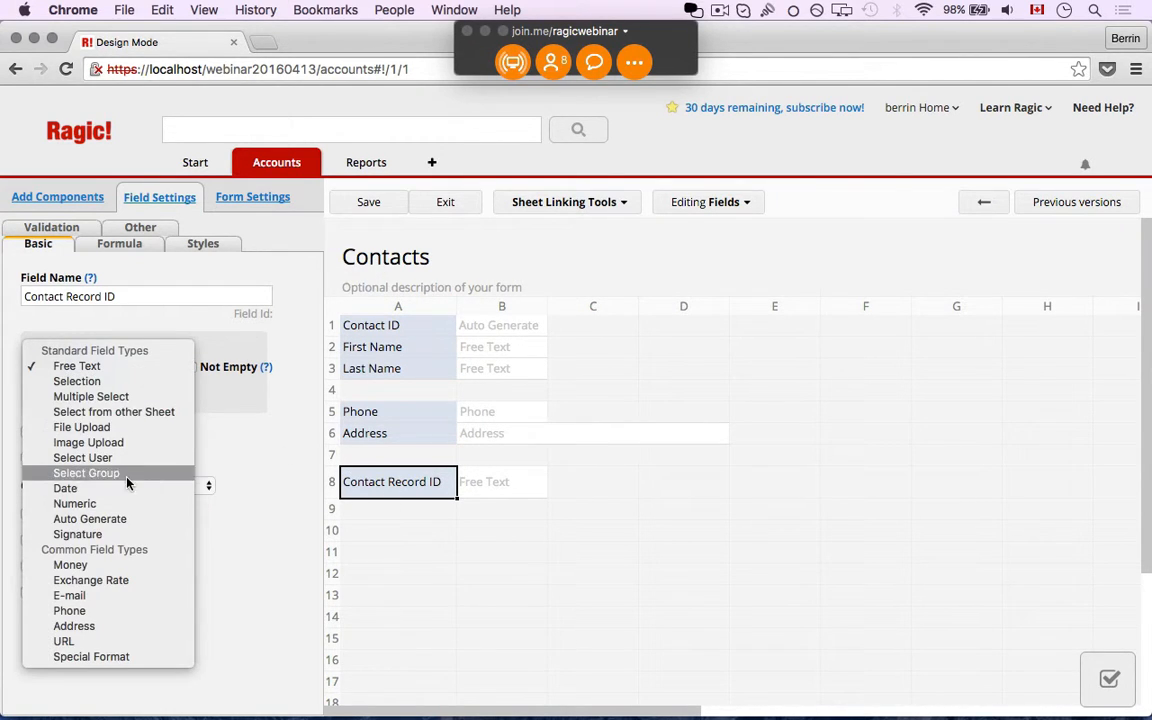
left_click(164, 519)
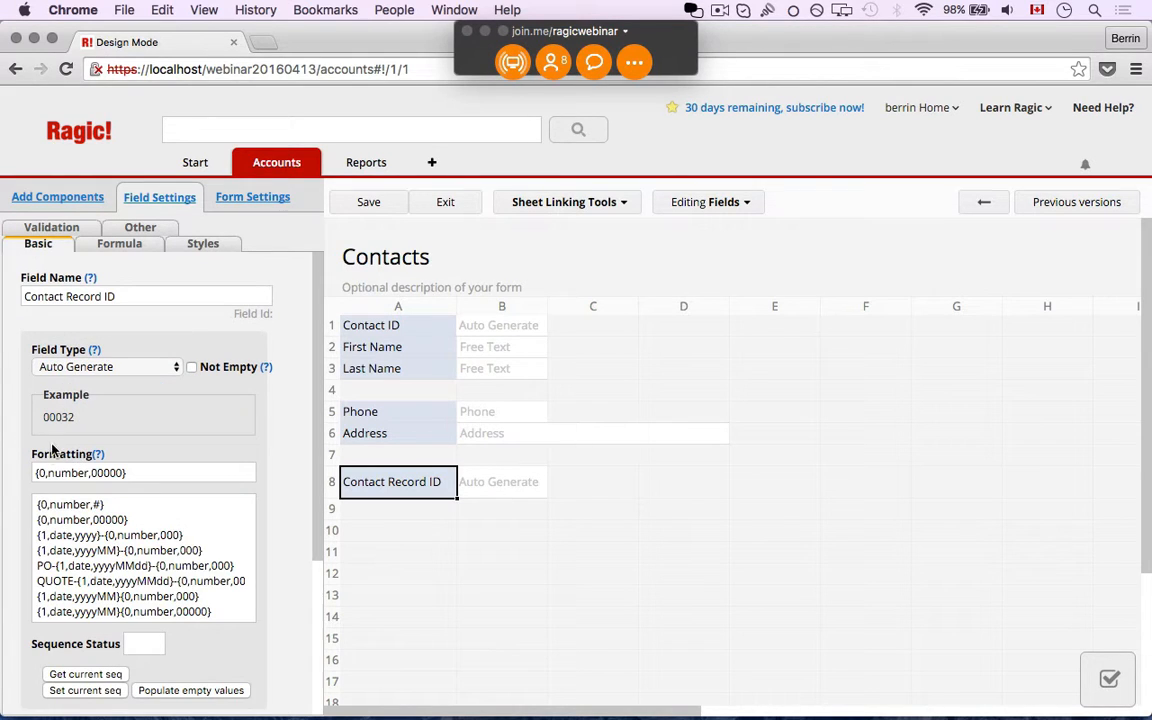
left_click(38, 473)
type("CR")
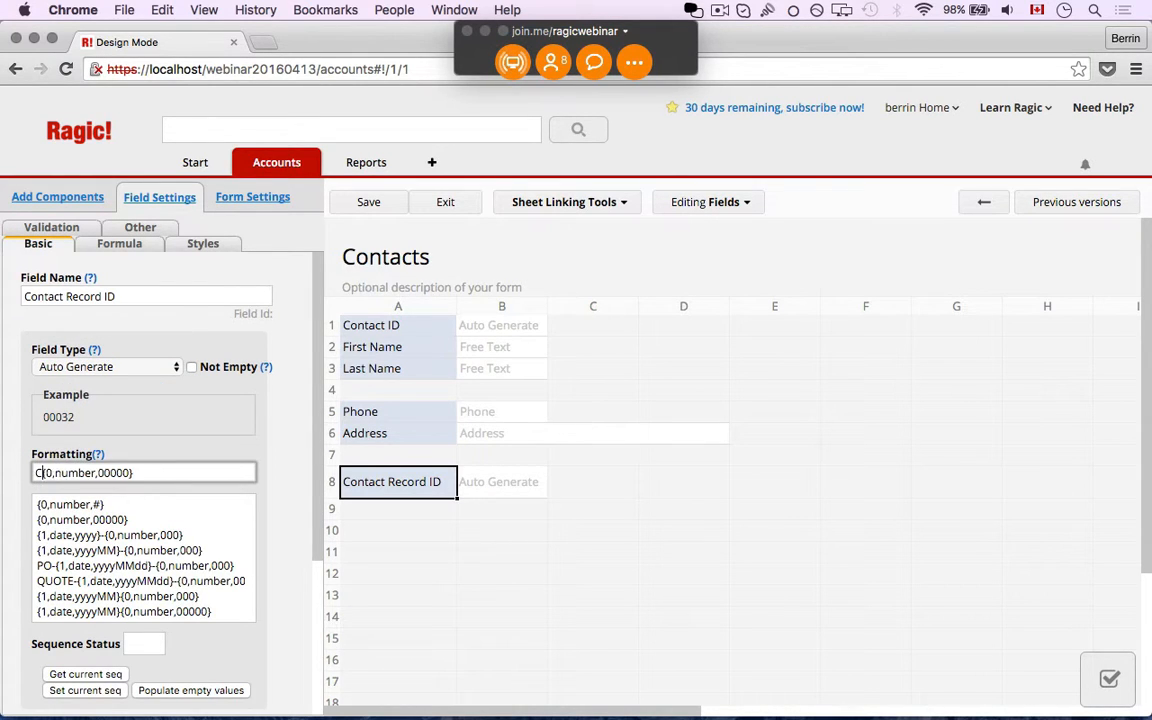
type("-")
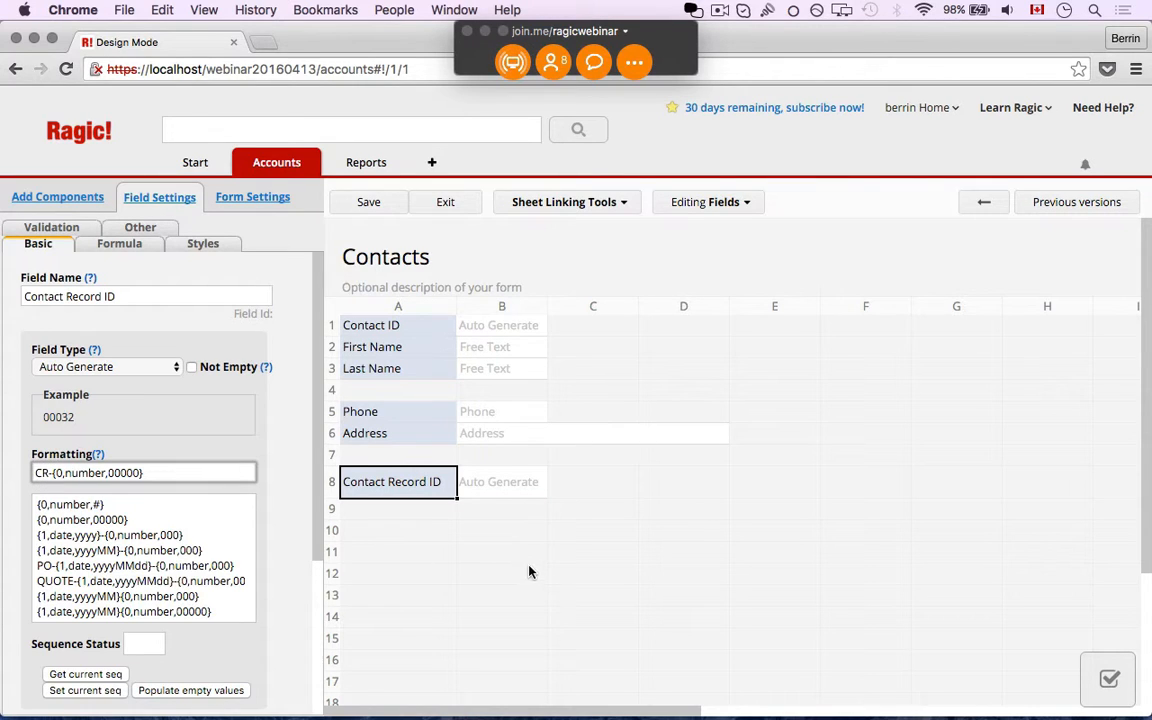
left_click(504, 490)
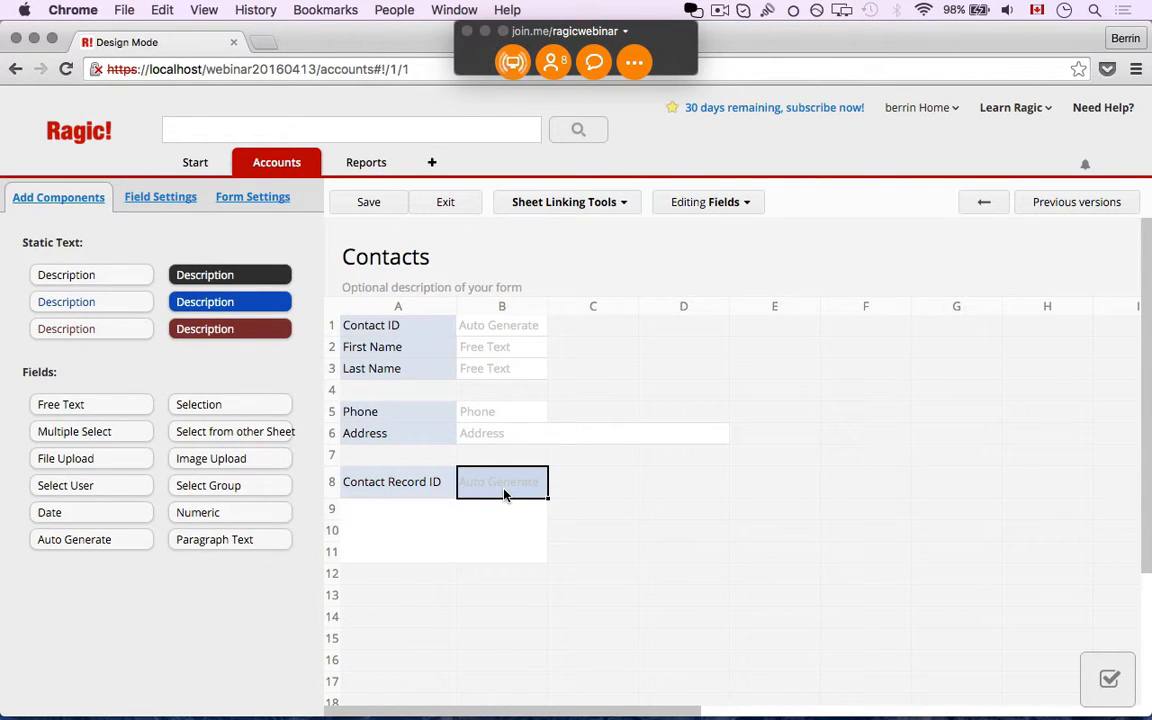
Add a 'Type' Selection field in B8 with choices Phone call, E-mail, Support chat request, Meeting
type("Type")
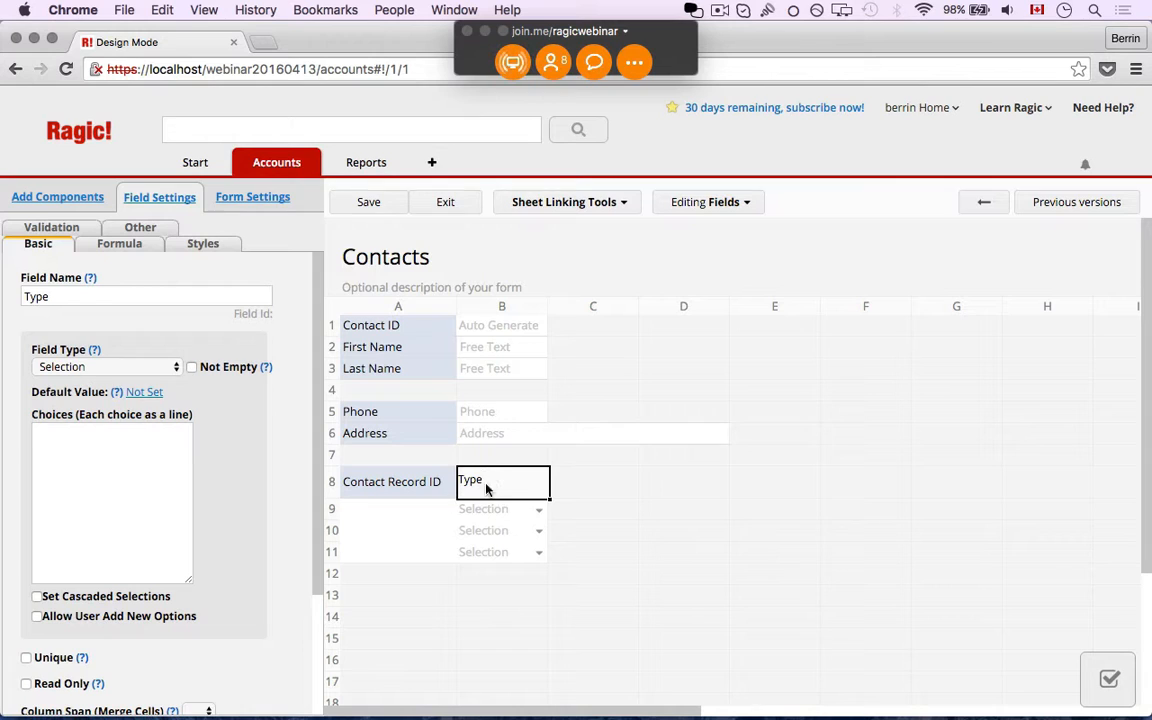
left_click(60, 367)
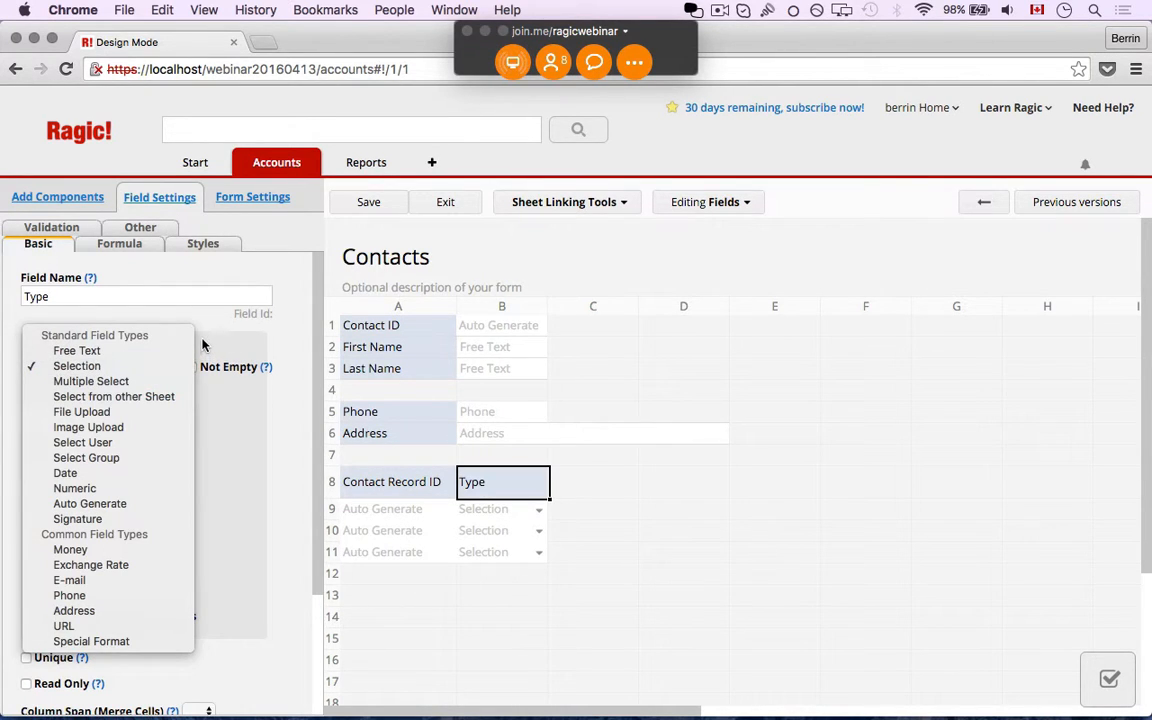
left_click(147, 366)
left_click(121, 471)
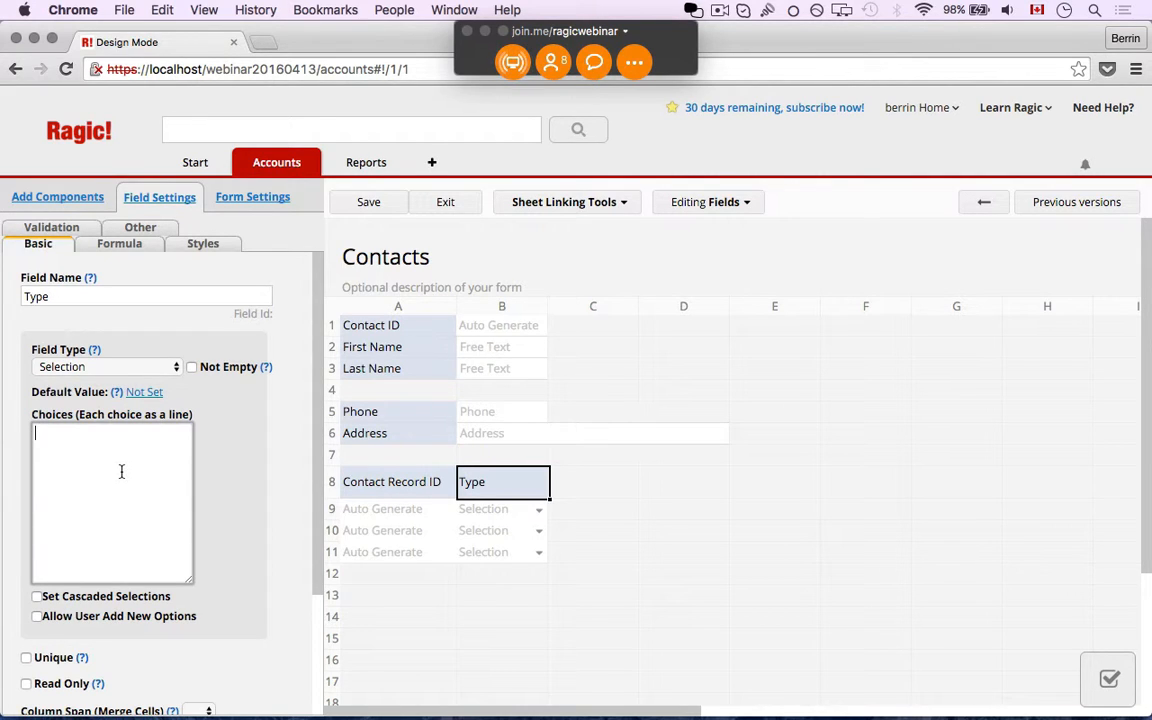
type("Phone call")
key("Return")
type("E-mail")
key("Return")
type("Suppor")
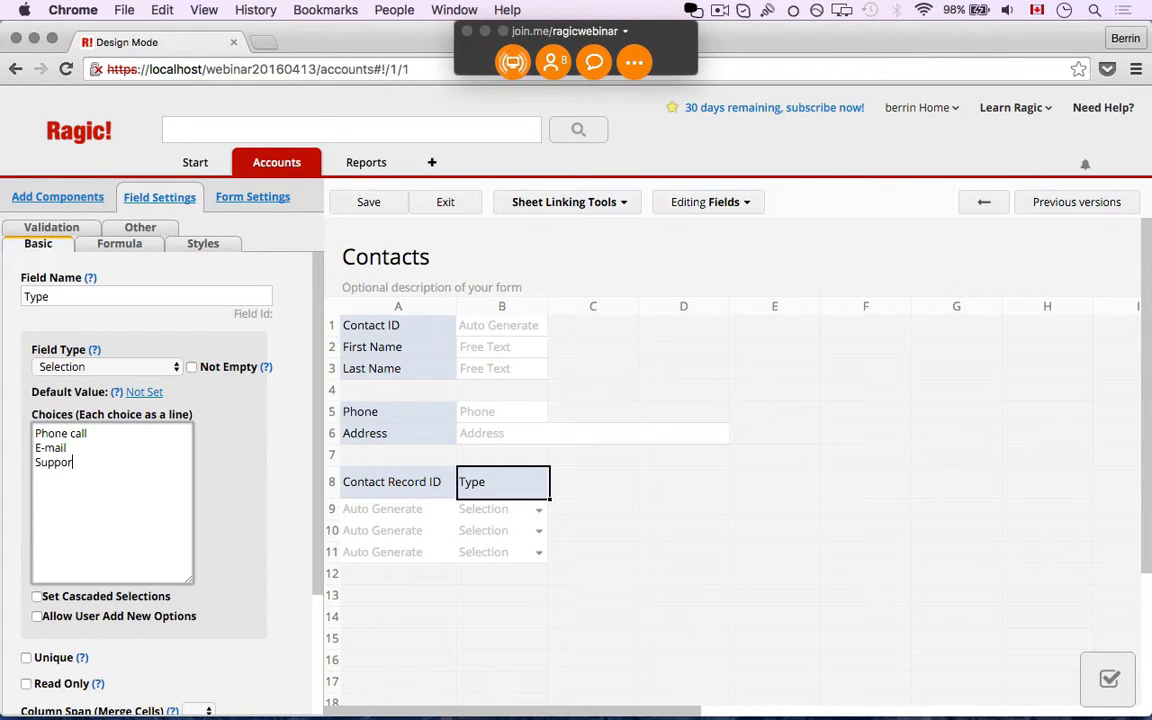
type("t chat request")
key("Return")
type("Meeting")
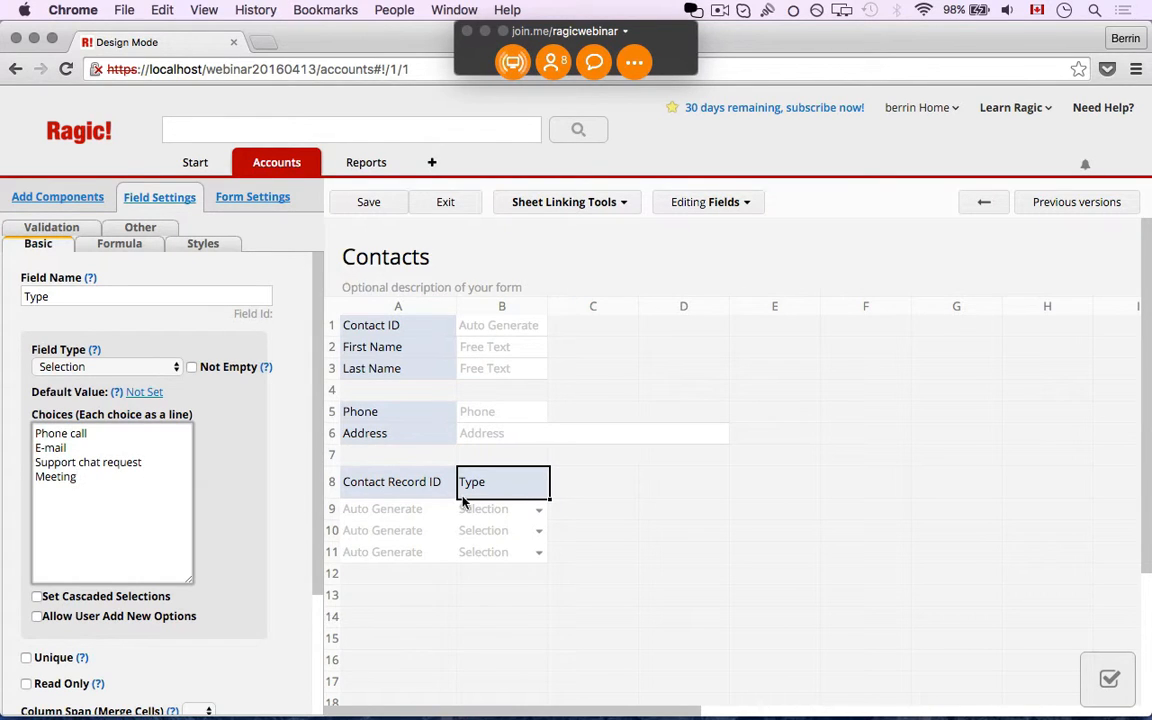
left_click(562, 486)
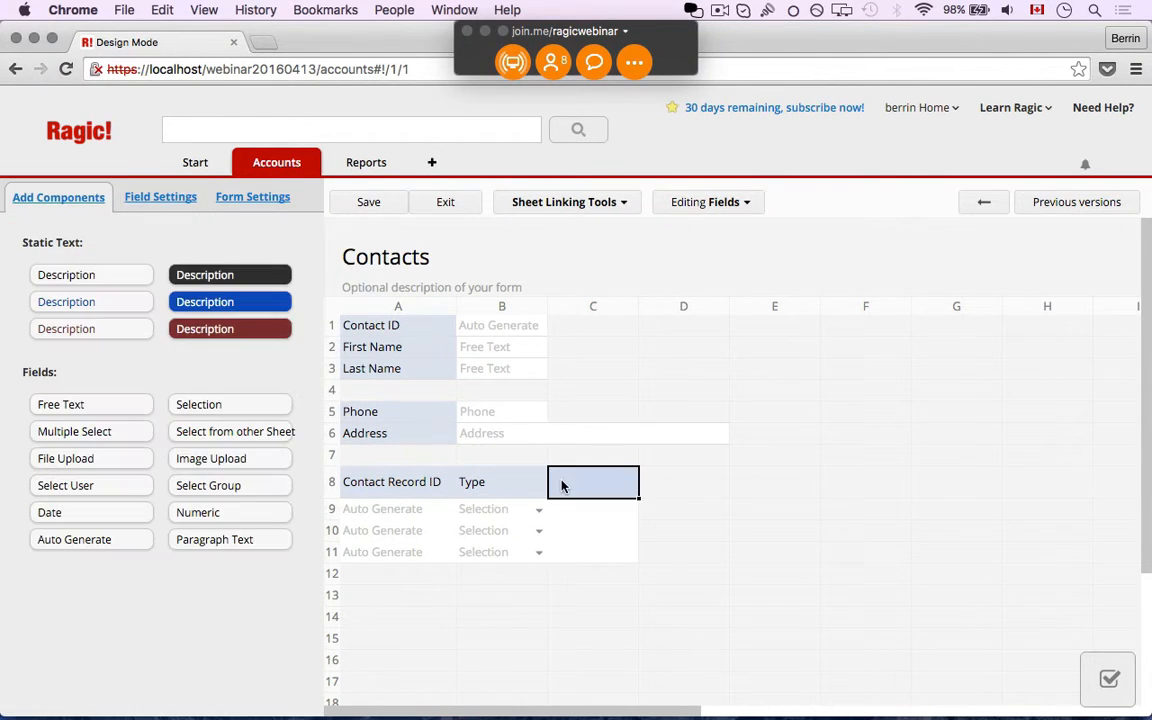
Add a 'Details' field in widened column C and a 'Date' field in D8, then save
type("Details")
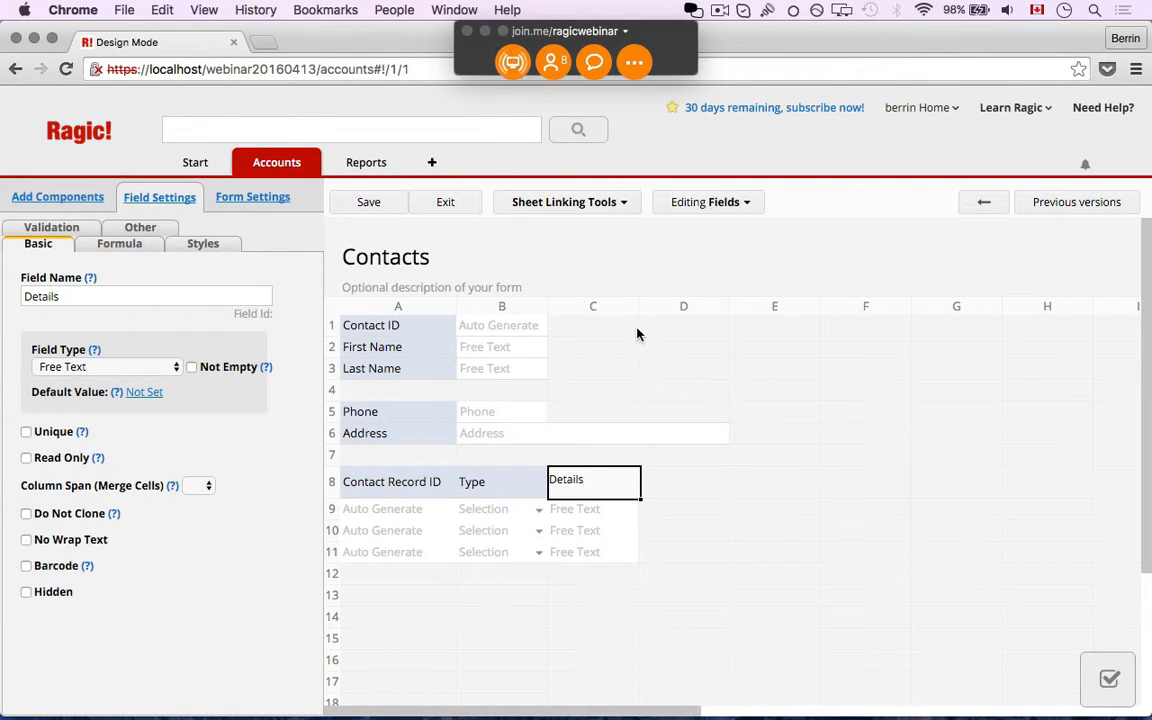
left_click_drag(637, 309, 722, 311)
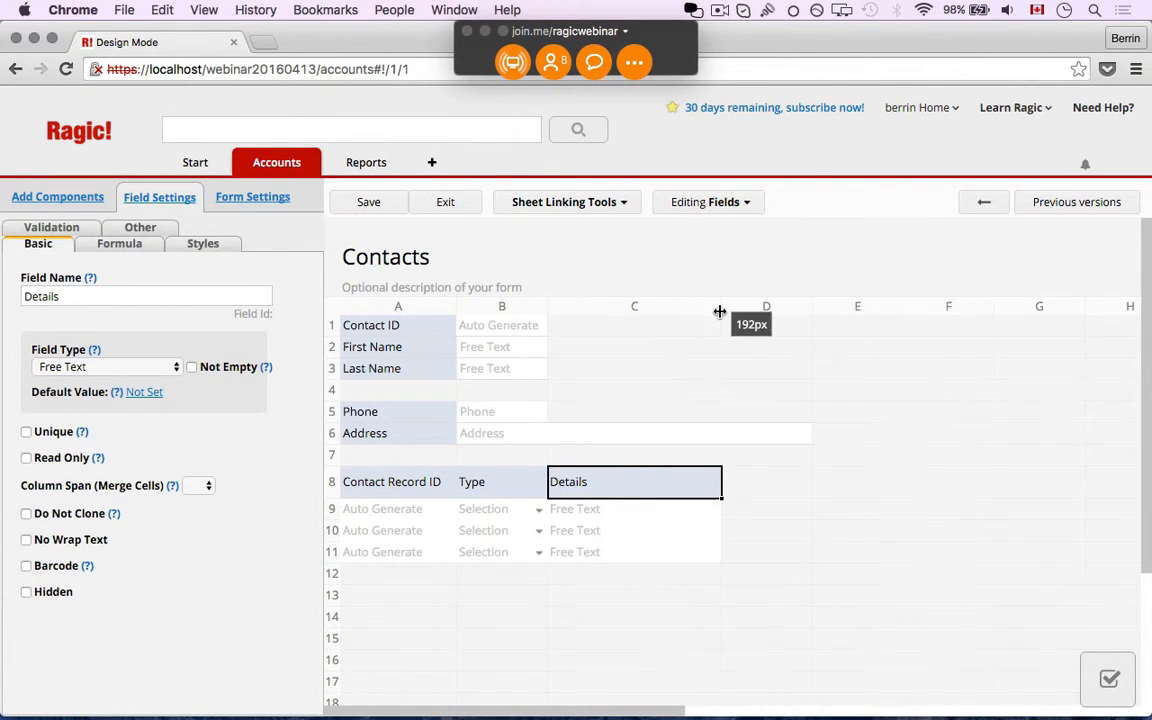
left_click(782, 487)
left_click(627, 483)
left_click(756, 489)
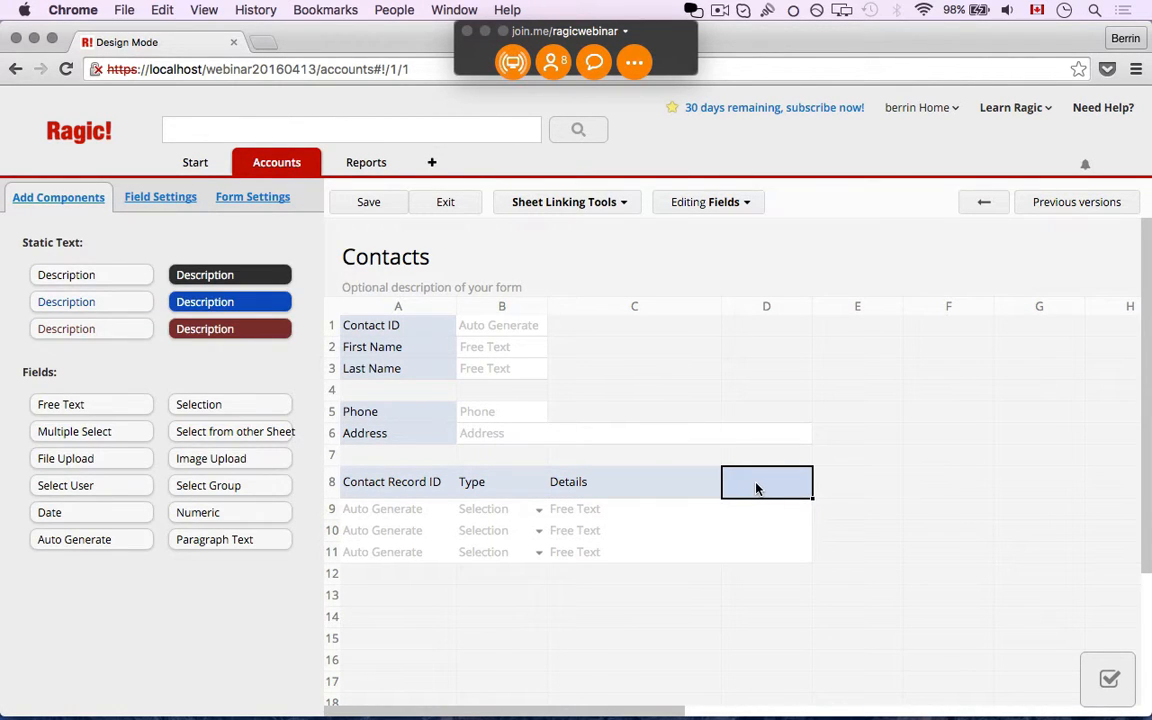
type("Date")
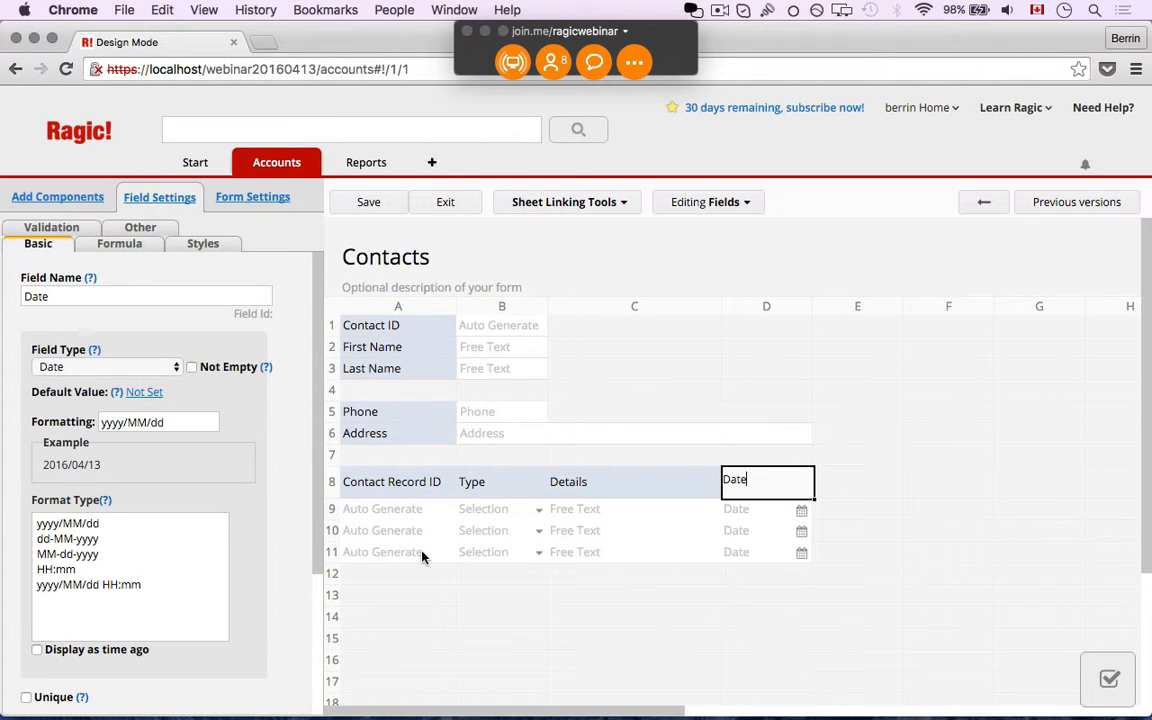
left_click(366, 204)
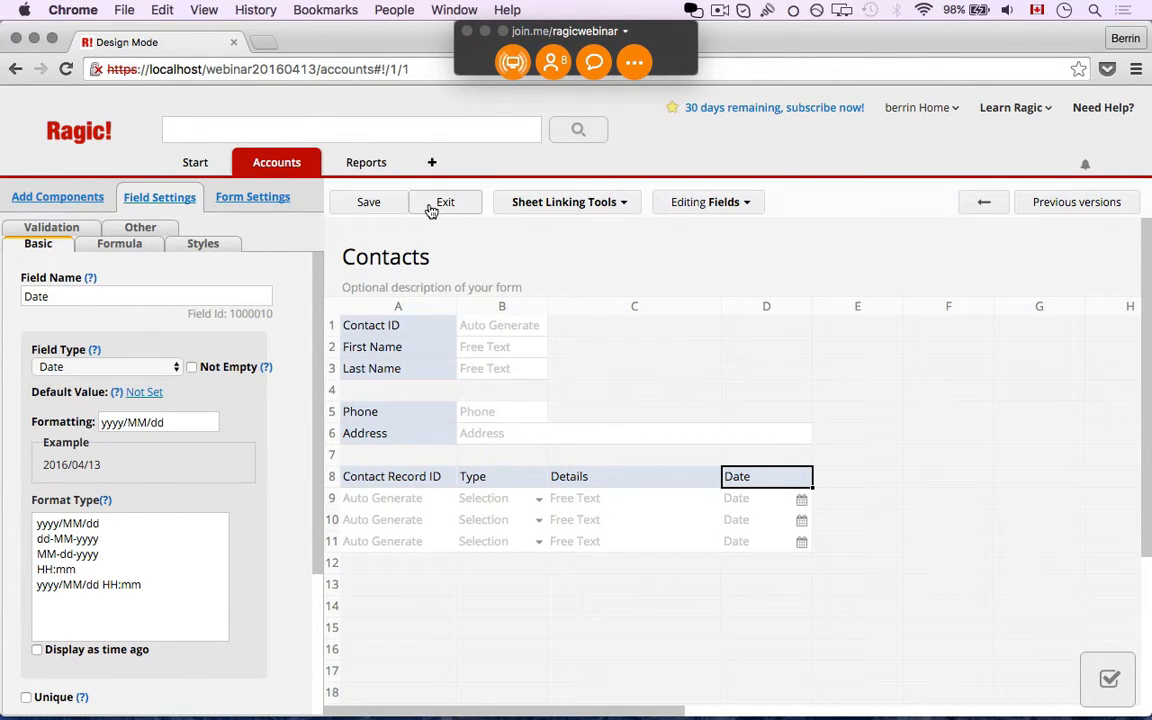
Exit design mode, view contact C-00001, then open contact C-00002's record
left_click(430, 207)
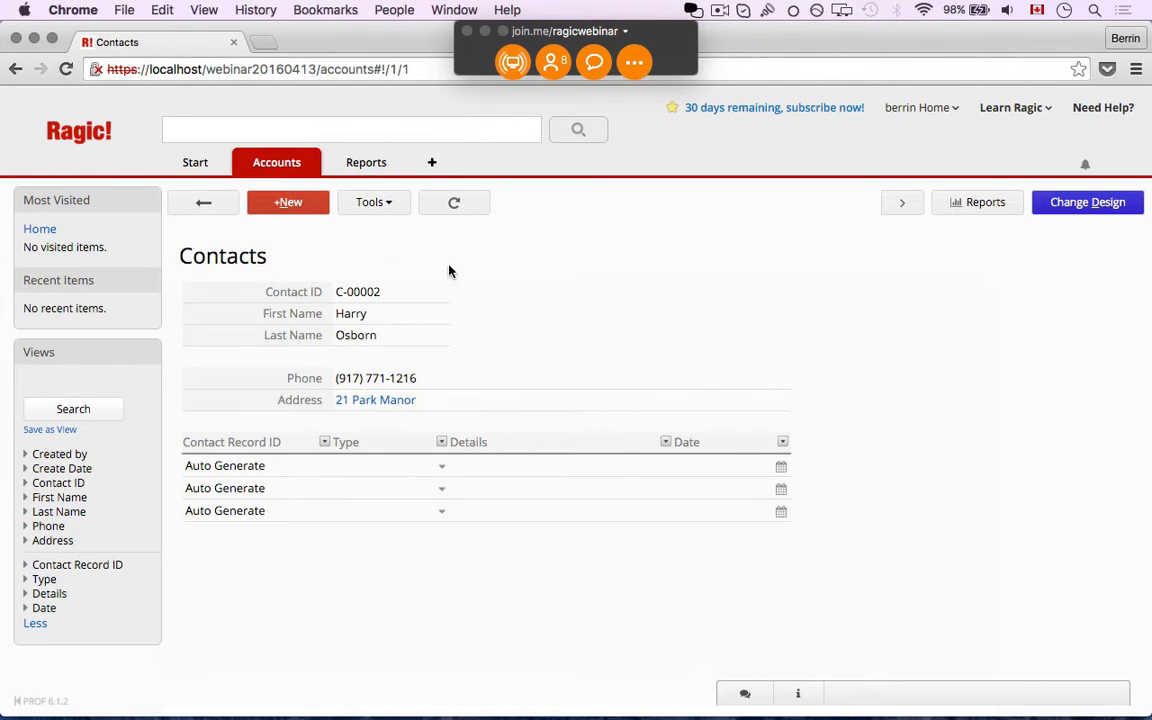
left_click(179, 209)
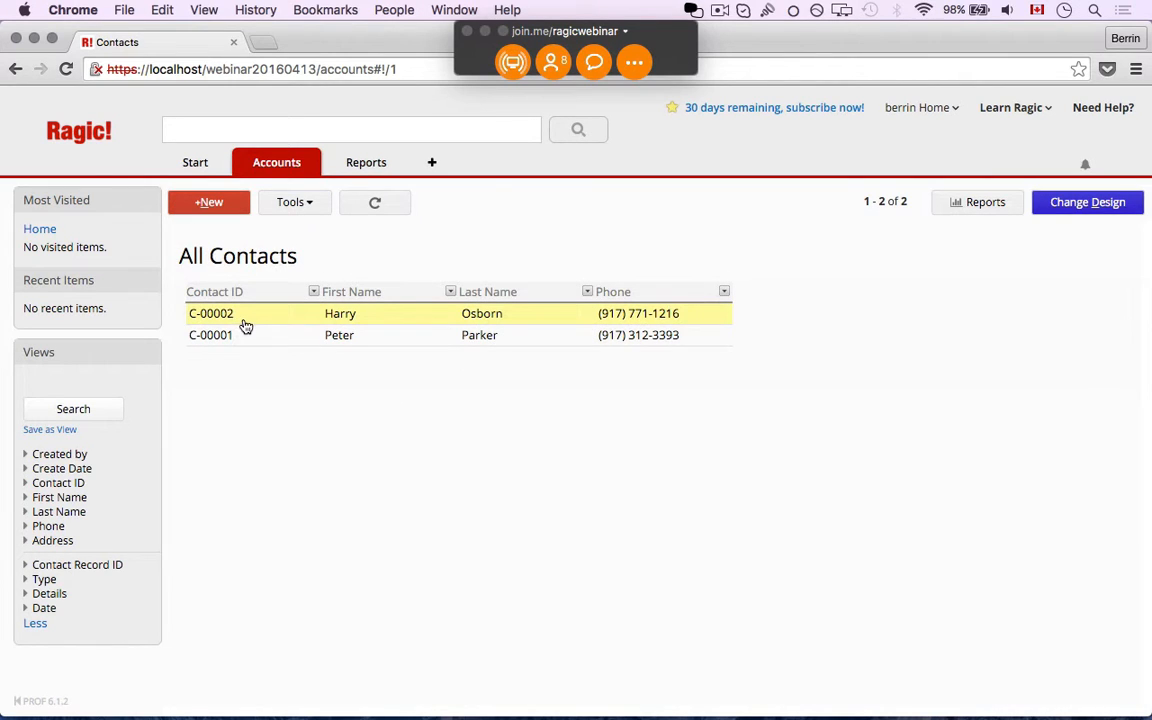
left_click(246, 334)
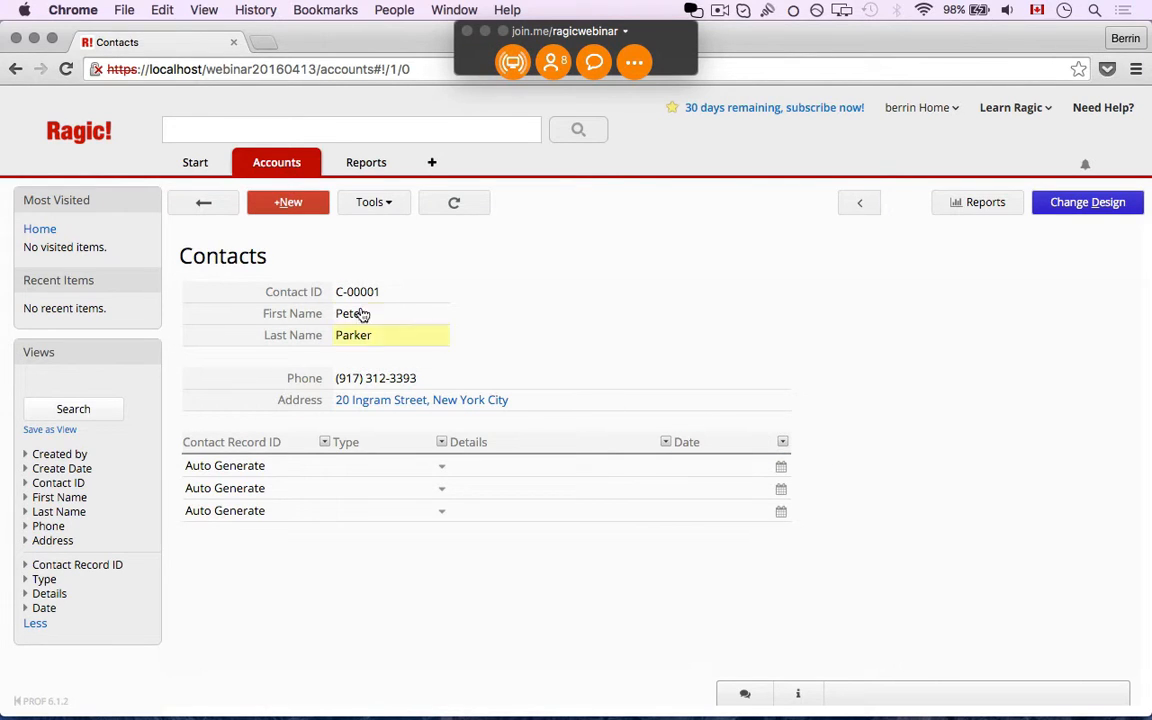
left_click(204, 203)
left_click(411, 314)
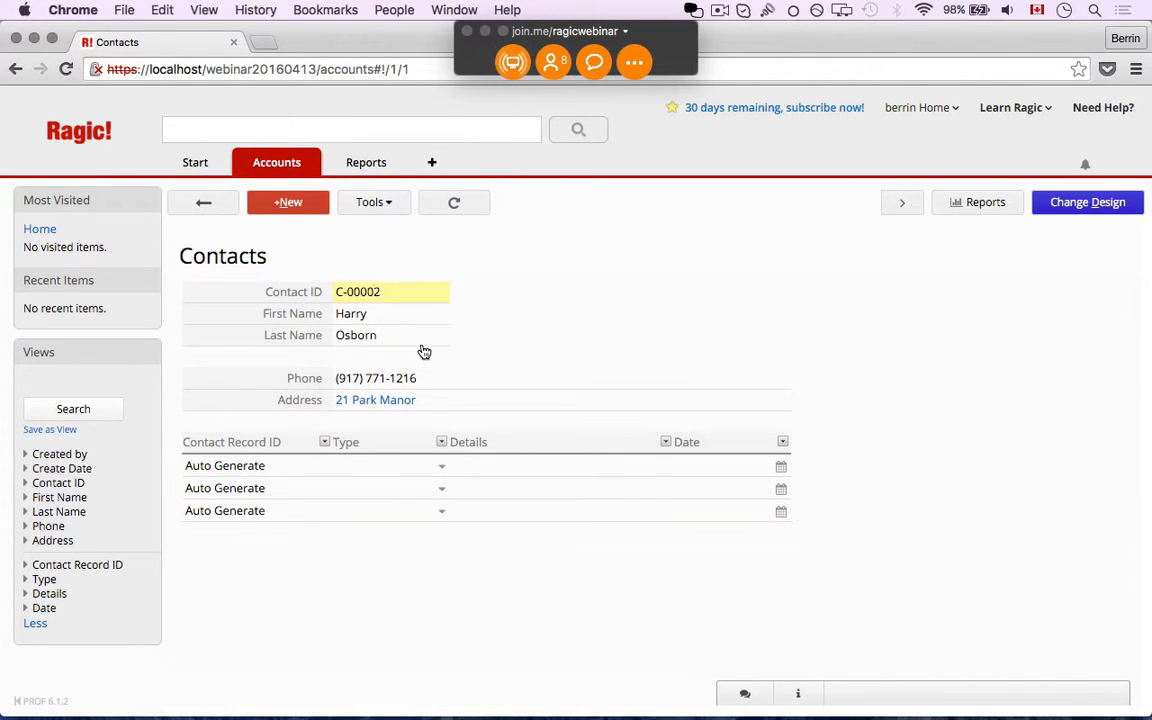
Add a Phone call record with details 'Asked for info' dated 2016/04/01
left_click(438, 470)
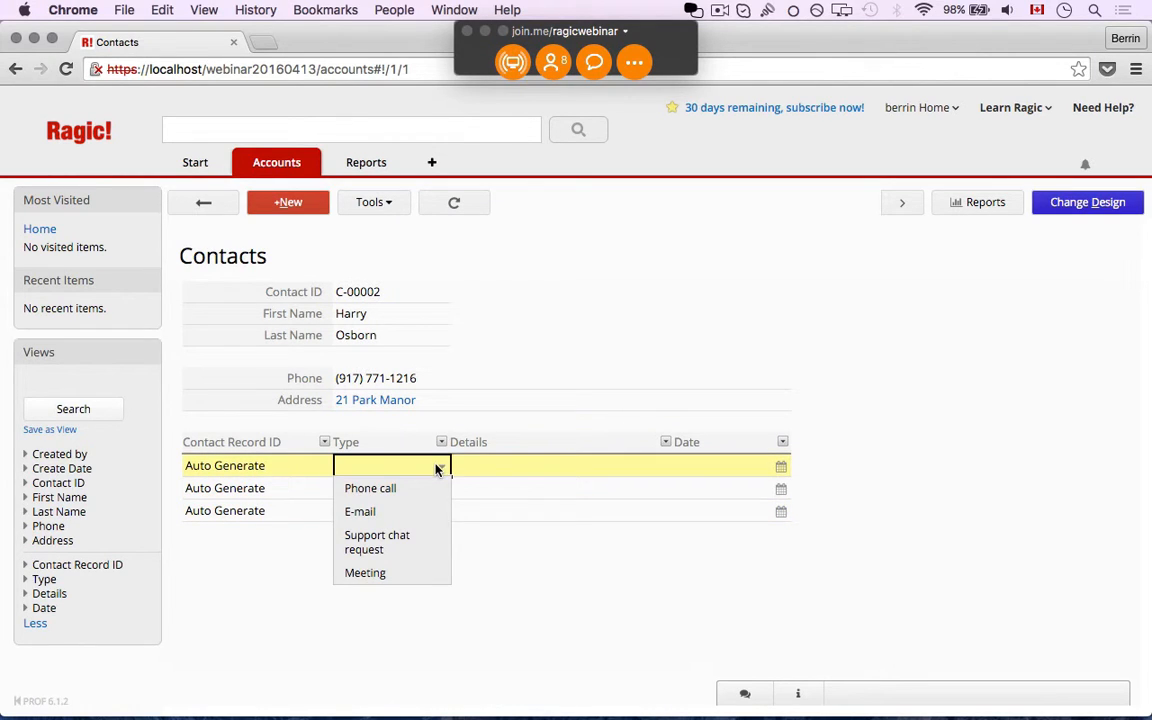
left_click(432, 483)
left_click(493, 470)
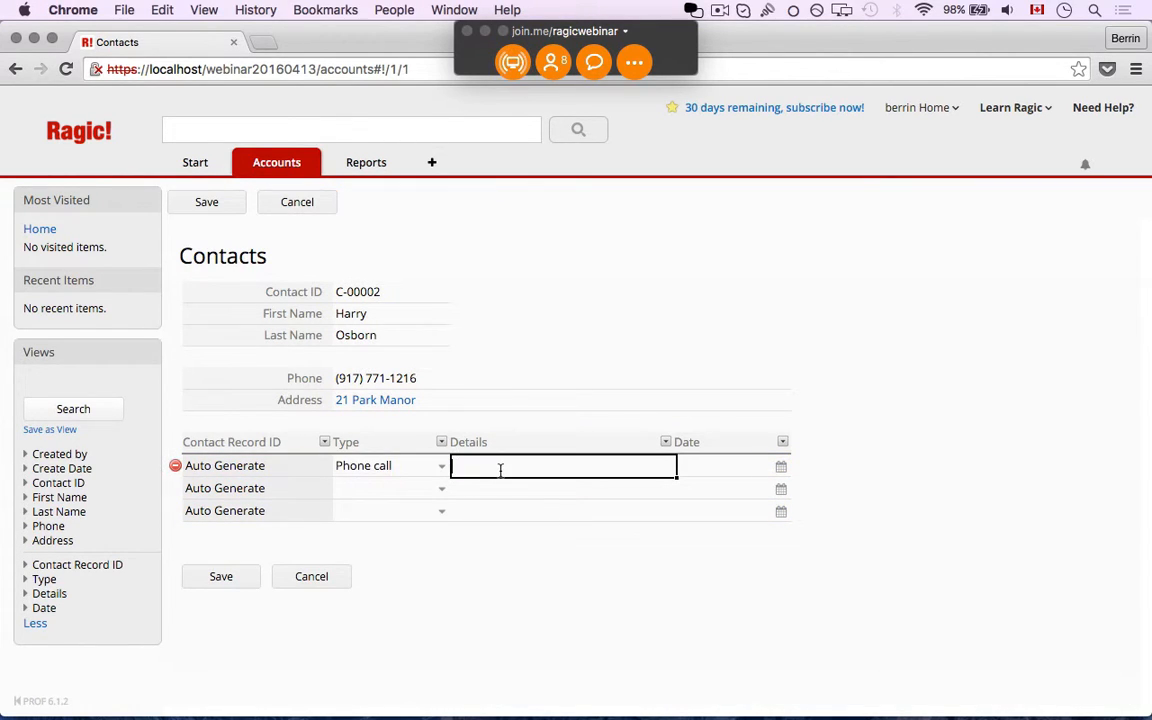
type("Asked for info")
left_click(780, 466)
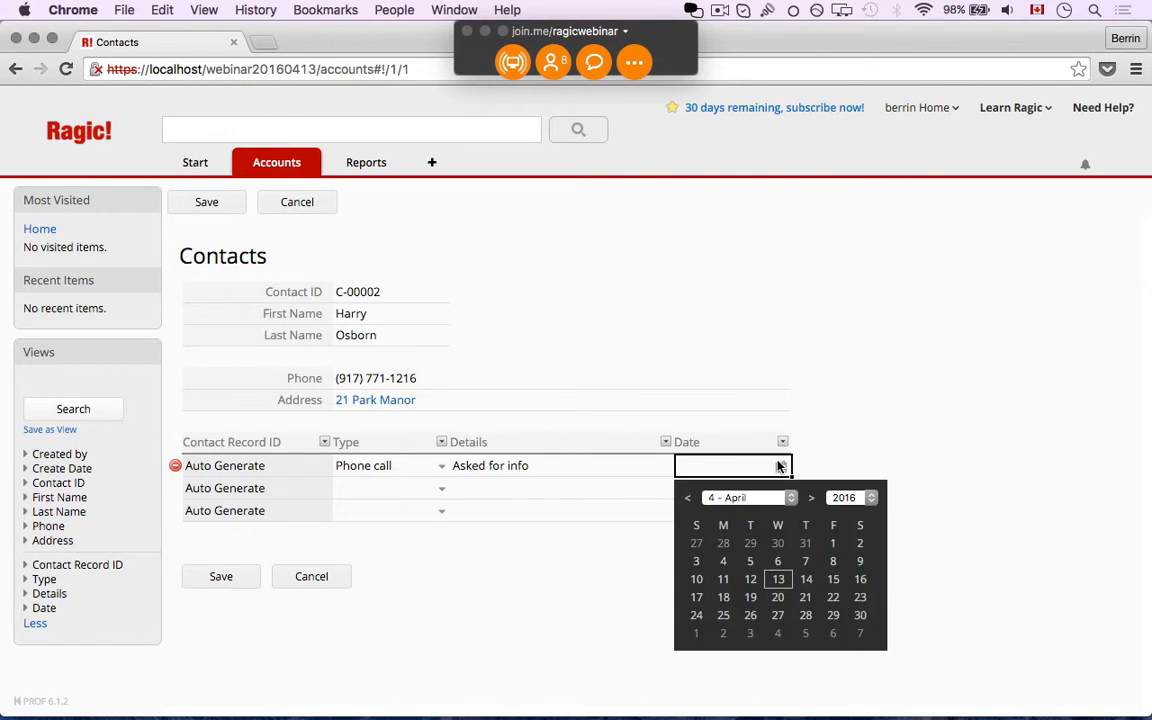
left_click(833, 545)
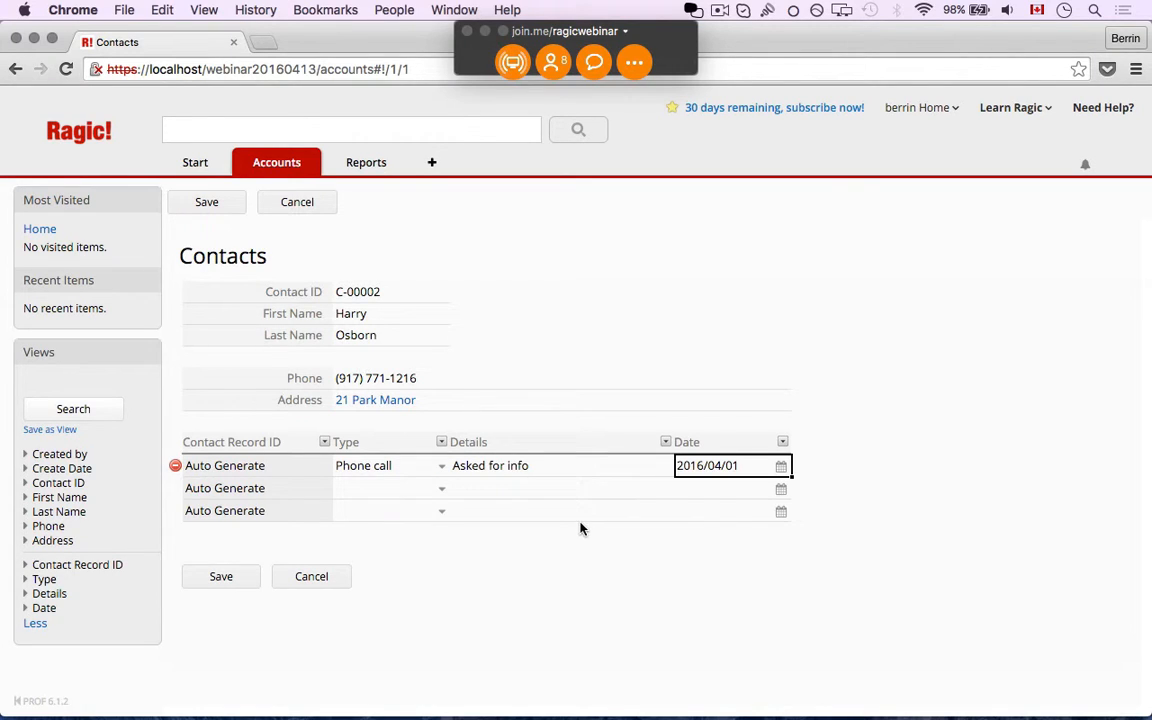
Add an E-mail record with details 'Sent info' dated 2016/04/04
left_click(441, 492)
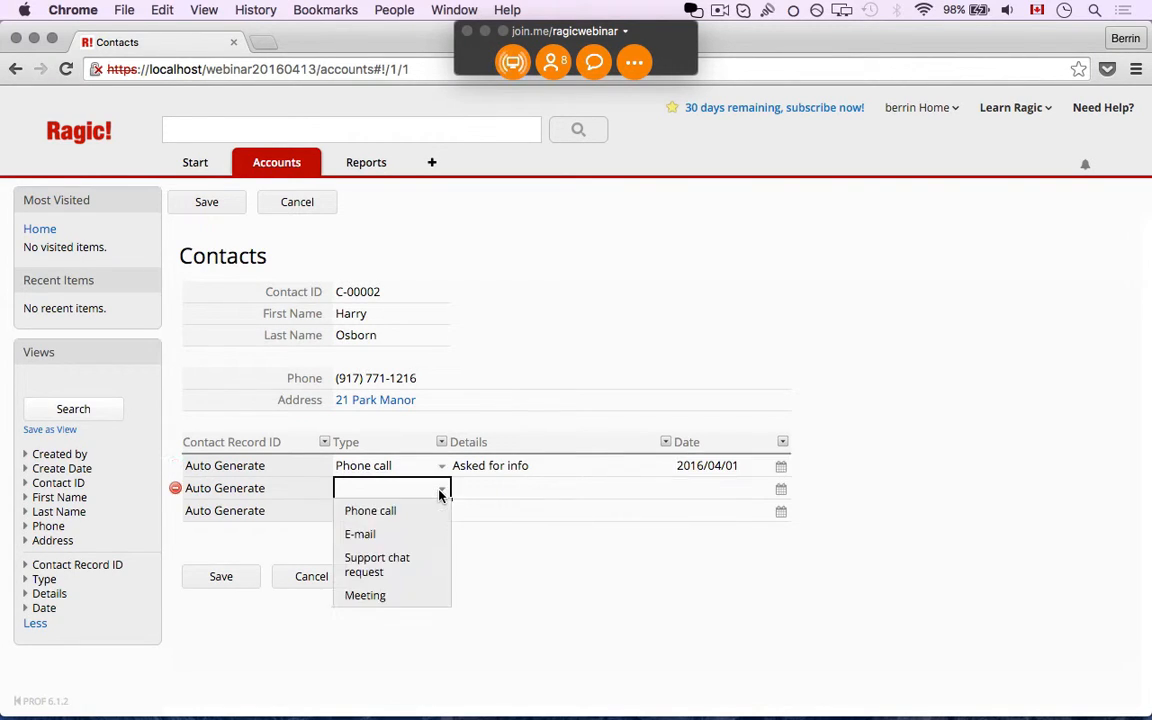
left_click(390, 537)
left_click(471, 492)
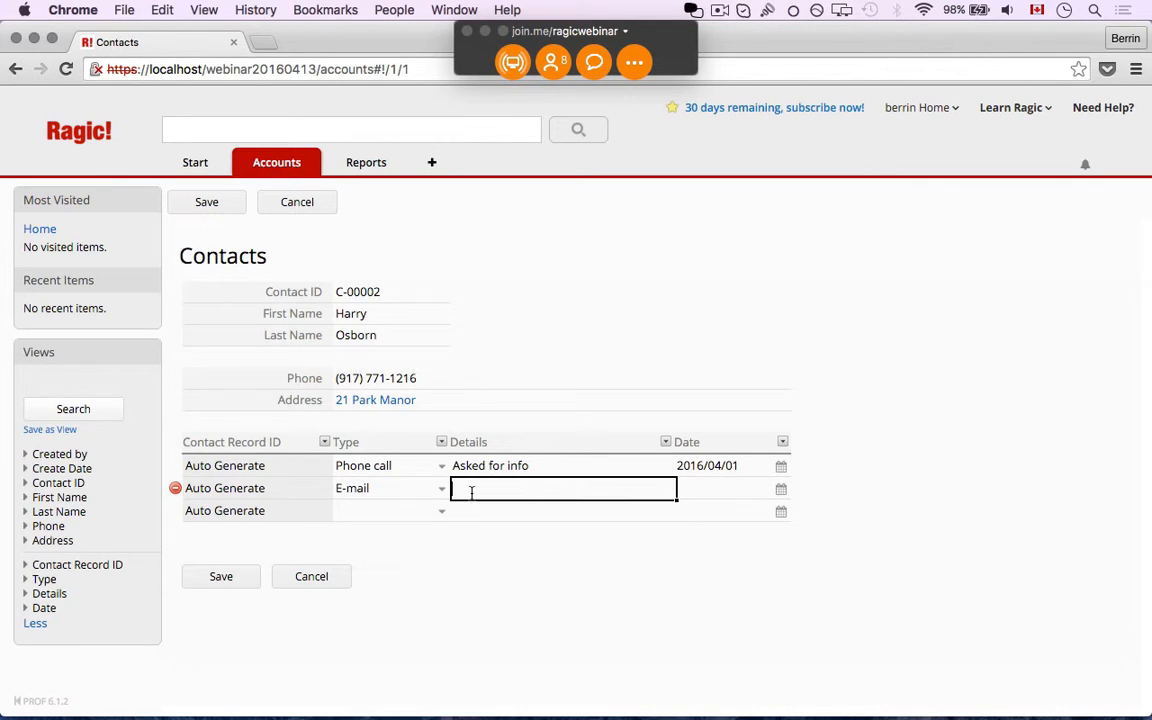
type("Sent info")
left_click(780, 490)
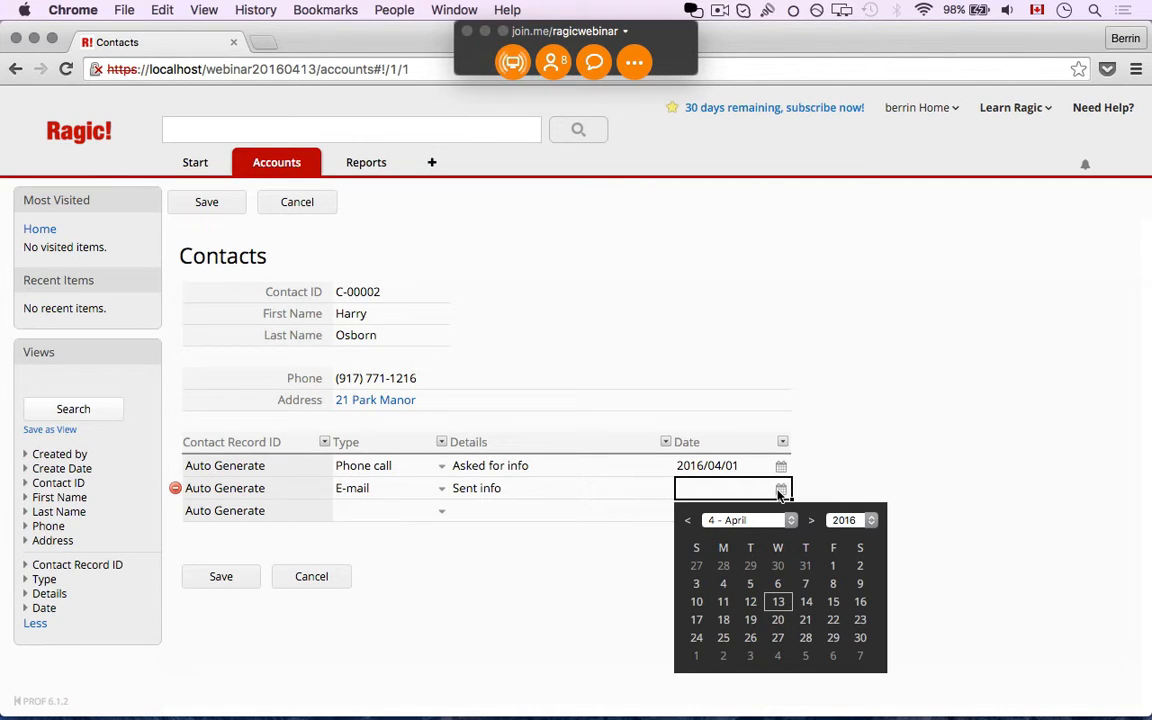
left_click(723, 584)
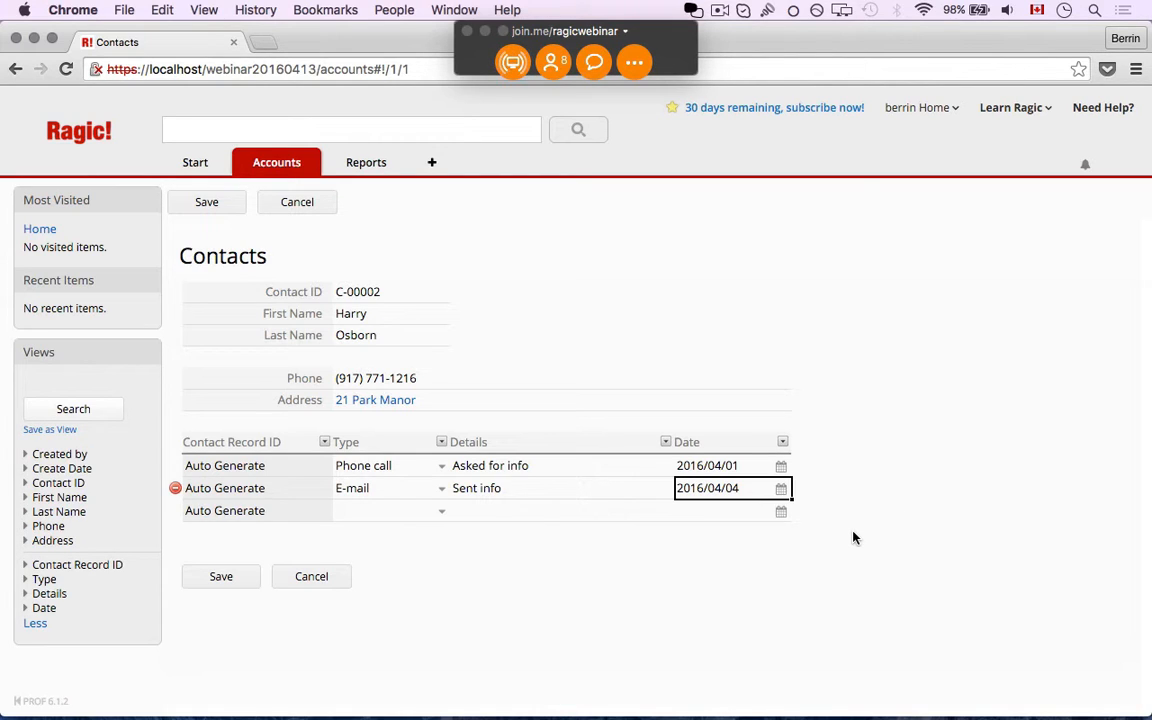
Add a Meeting record with details 'Meeting for quote' dated 2016/04/05, and save
left_click(443, 512)
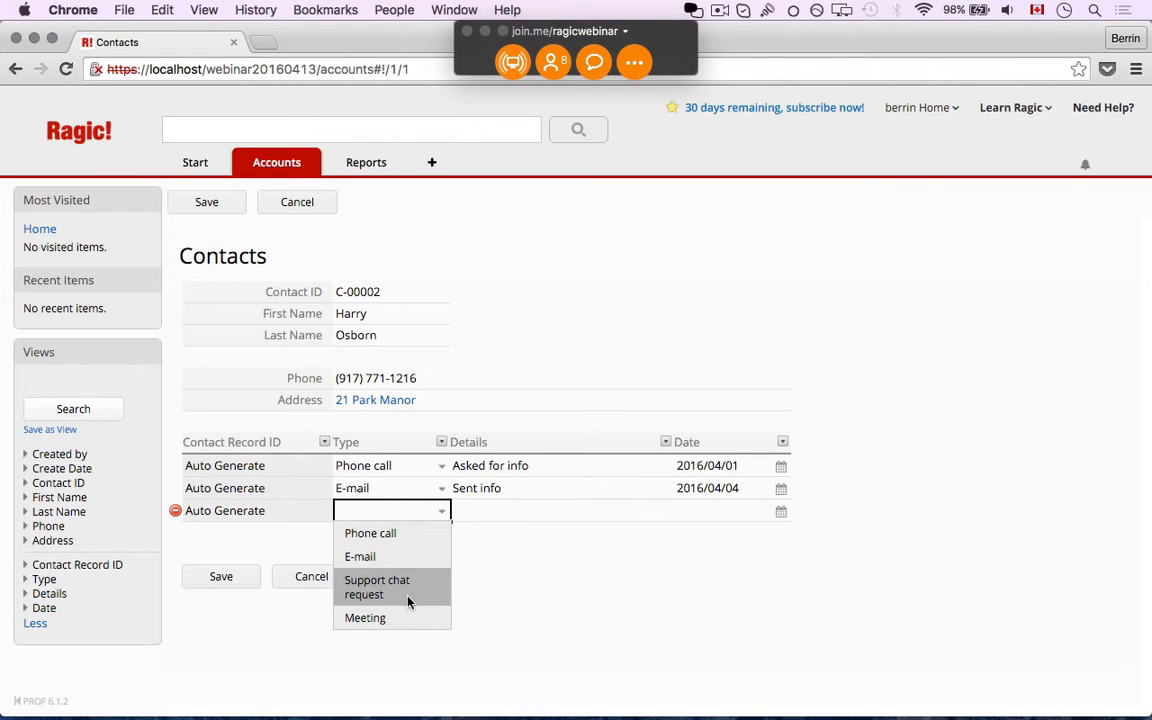
key("Down")
key("Return")
left_click(523, 486)
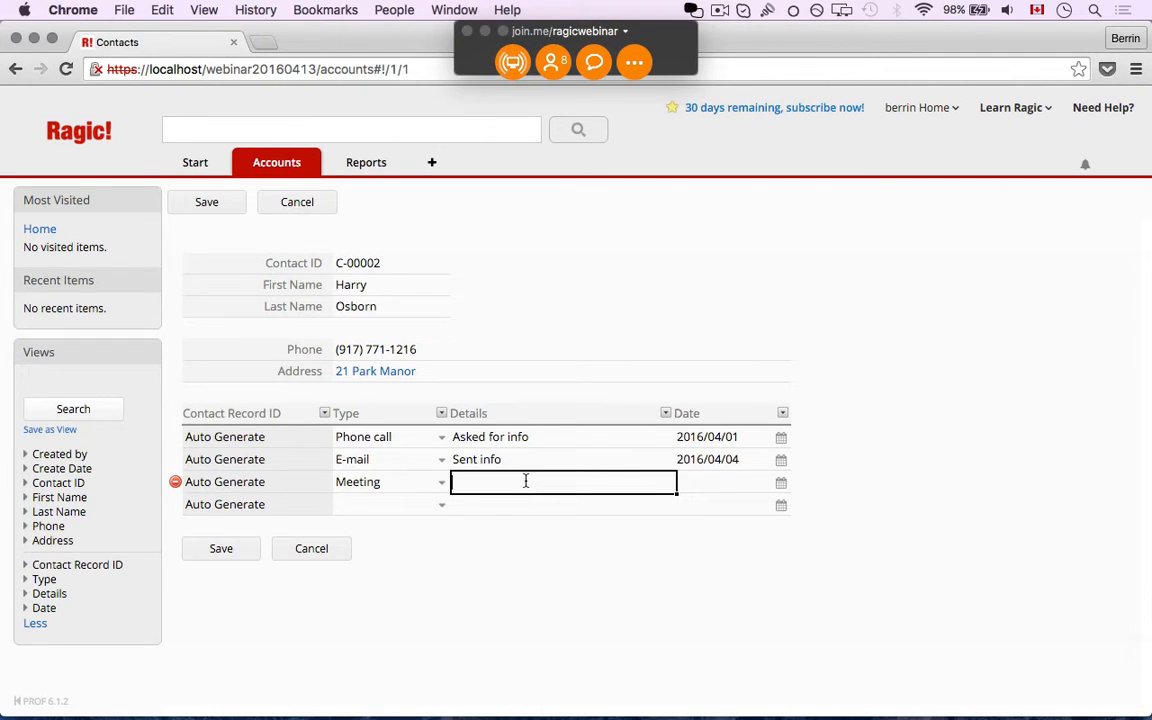
type("M")
key("BackSpace")
type("Meeting for quote")
left_click(780, 482)
left_click(750, 578)
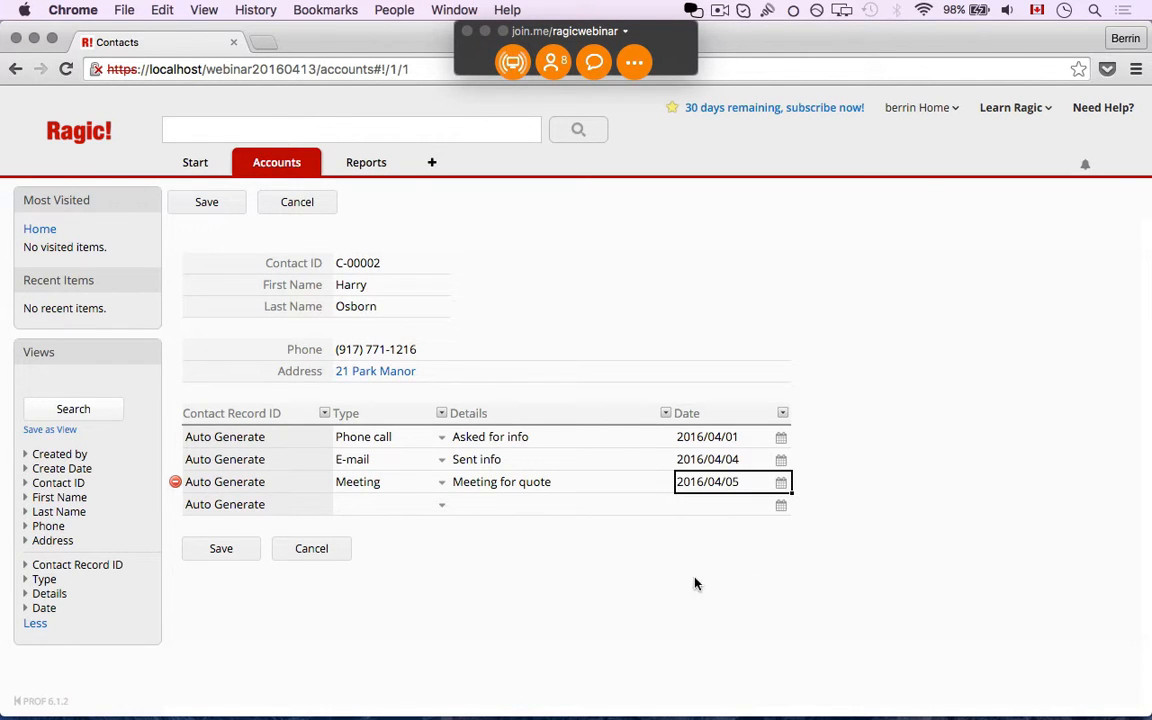
left_click(224, 559)
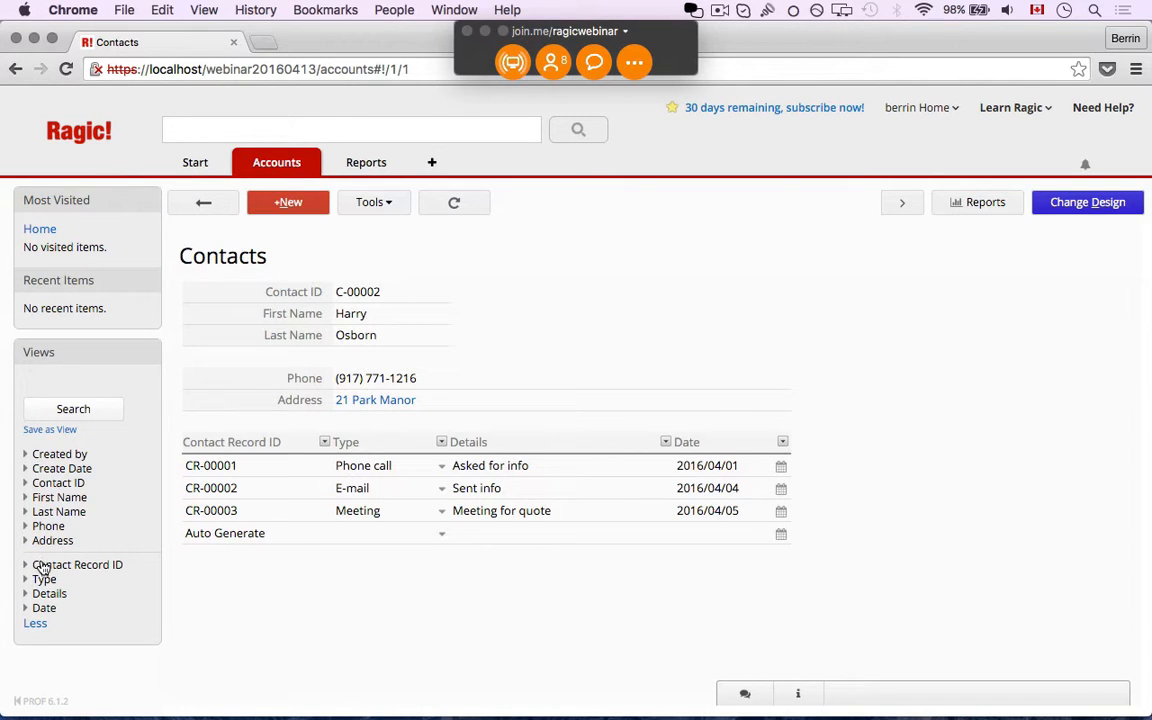
Filter the contacts list by Type = Meeting, then clear that filter to list all contacts
left_click(202, 202)
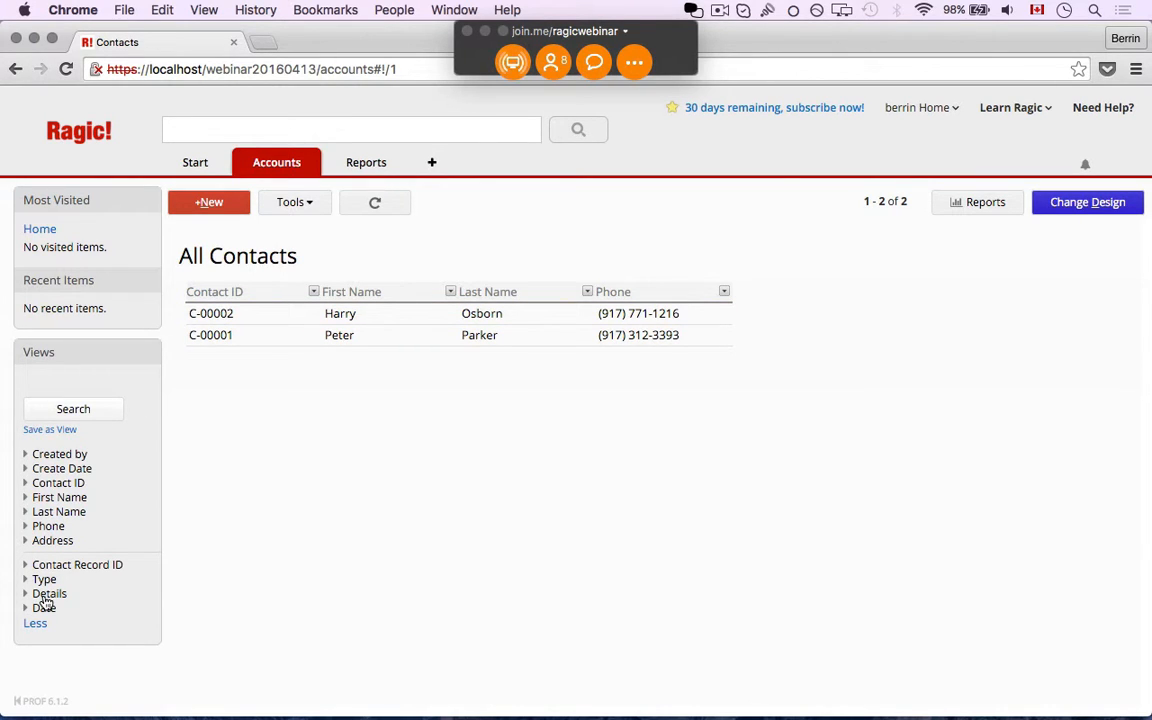
left_click(38, 580)
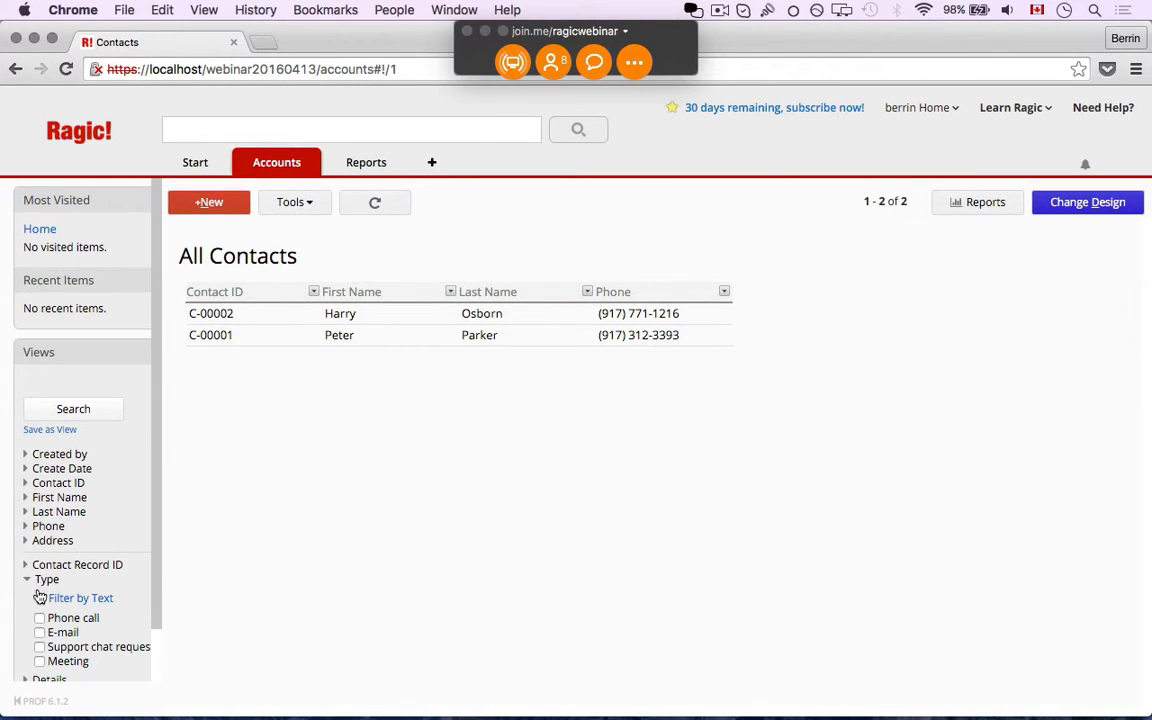
left_click(39, 661)
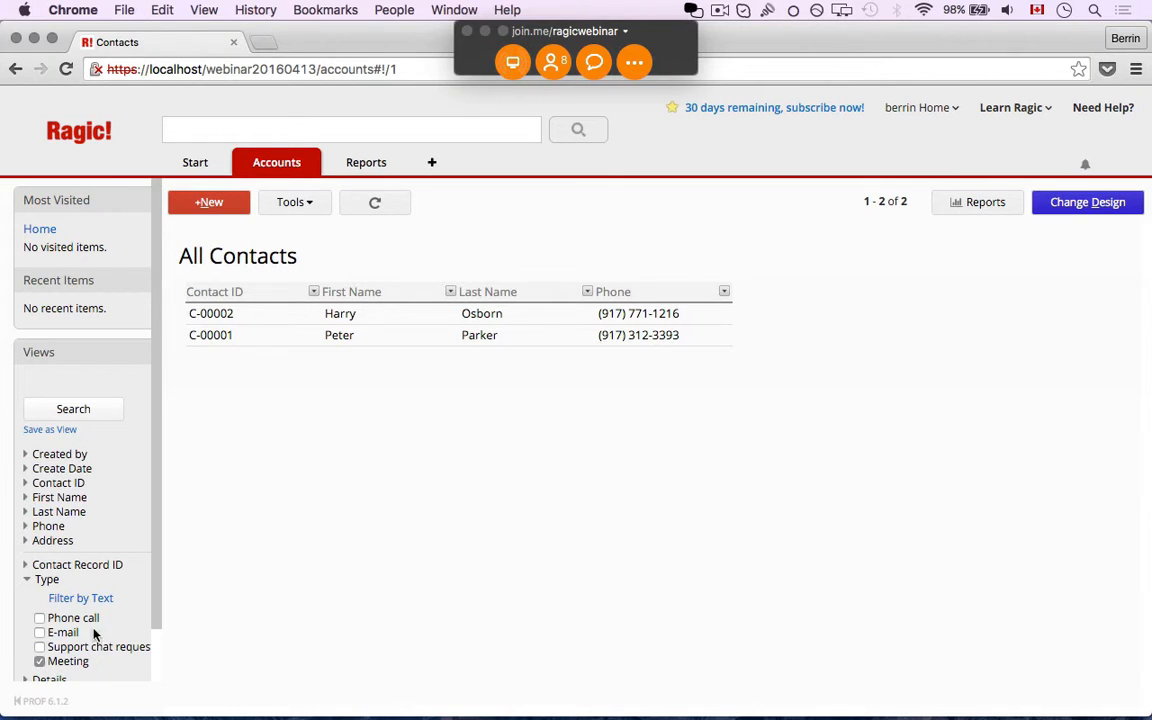
left_click(83, 411)
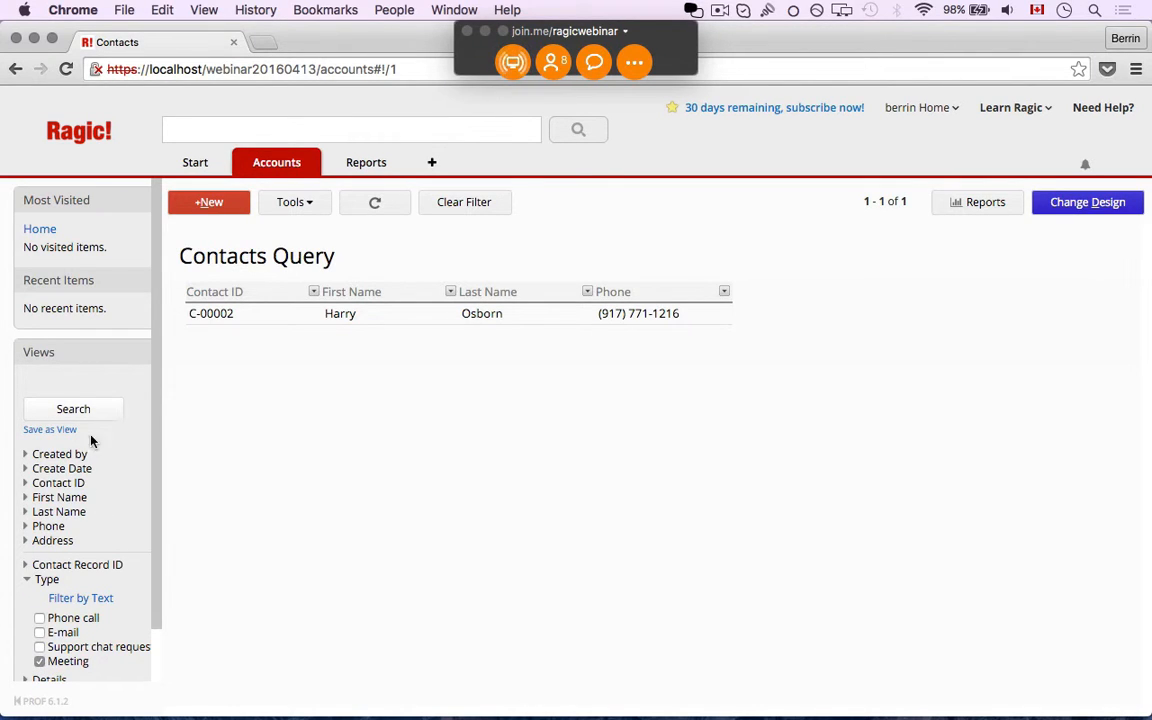
scroll(100, 560, "down", 2)
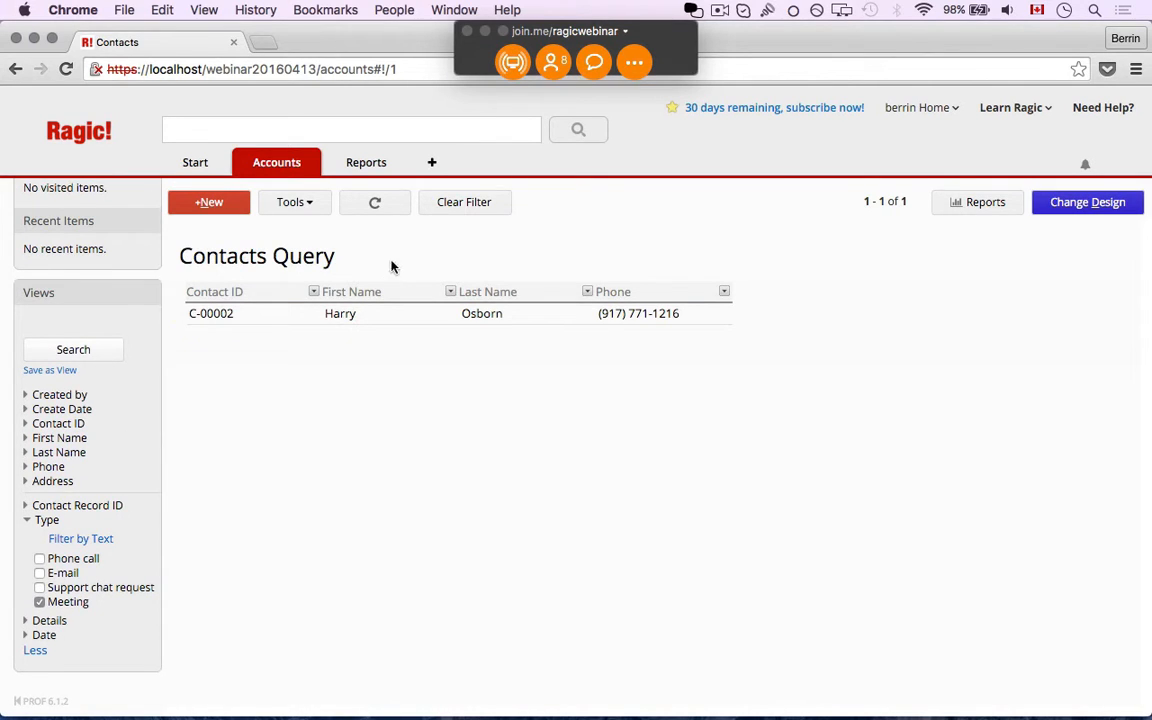
left_click(451, 213)
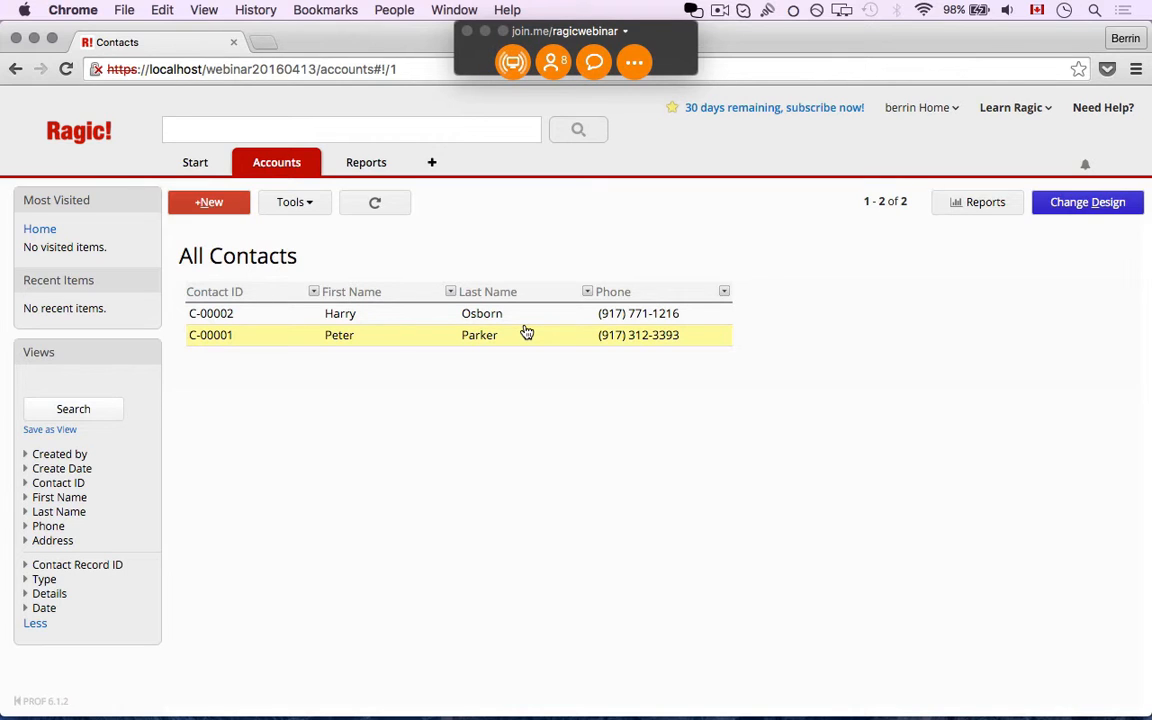
Check the second contact, then open C-00002 with its records CR-00001 to CR-00003
left_click(527, 333)
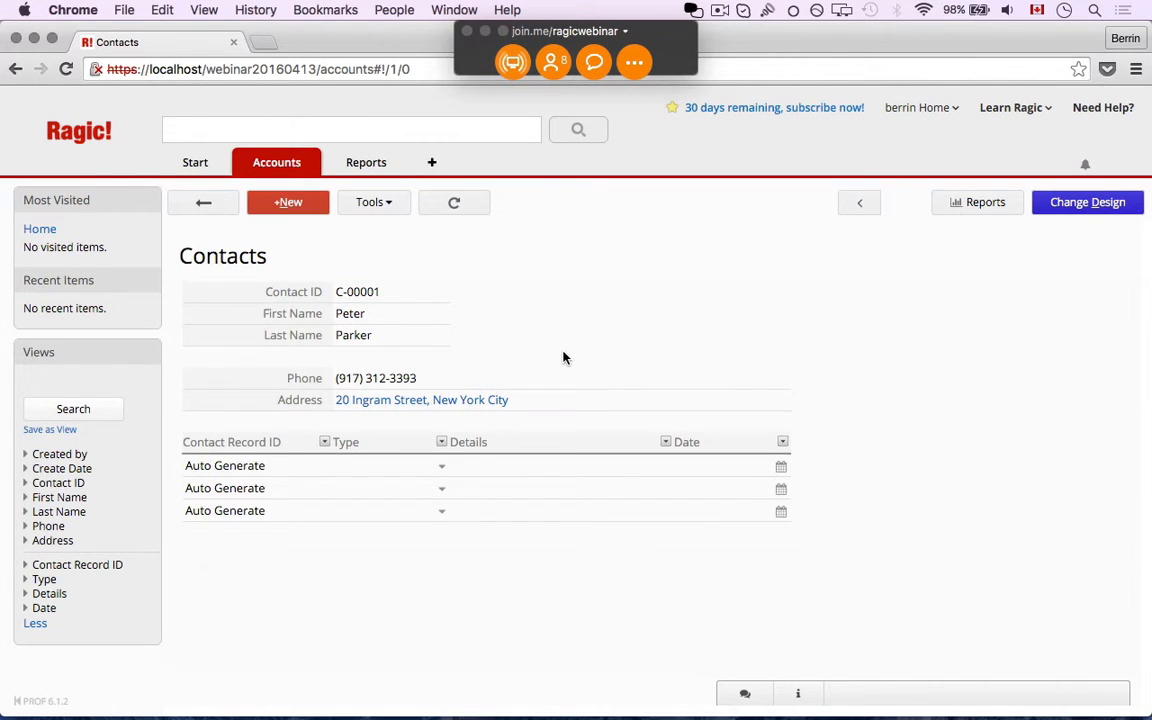
left_click(205, 203)
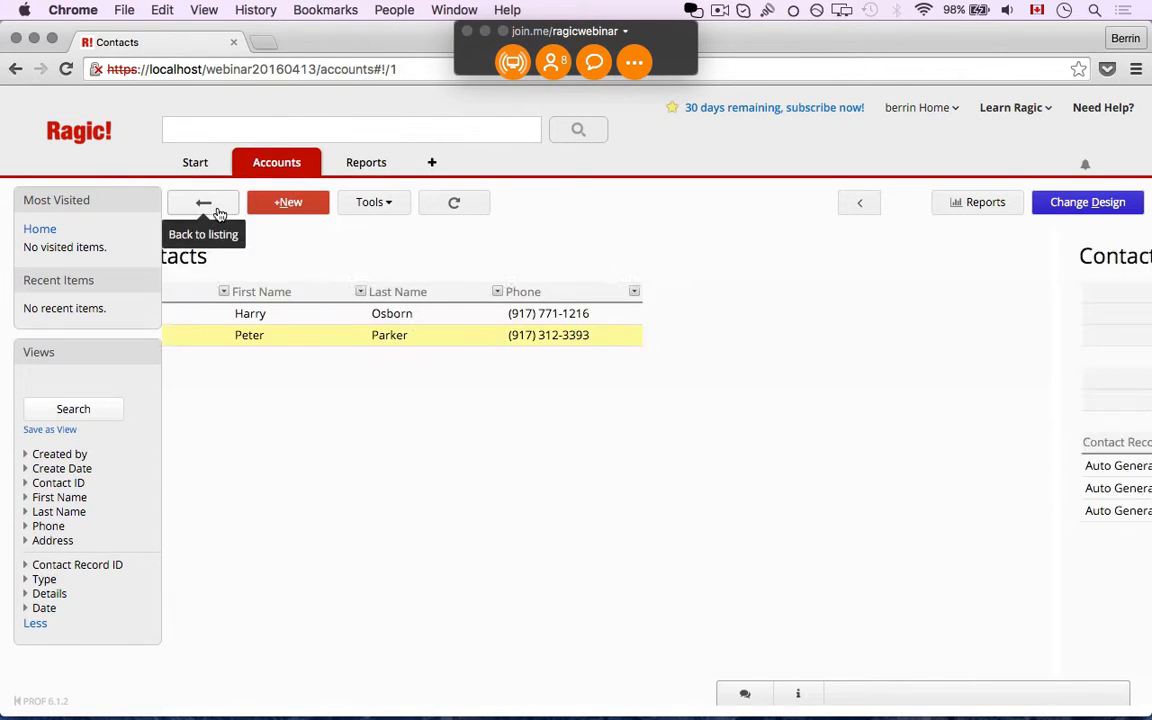
left_click(340, 316)
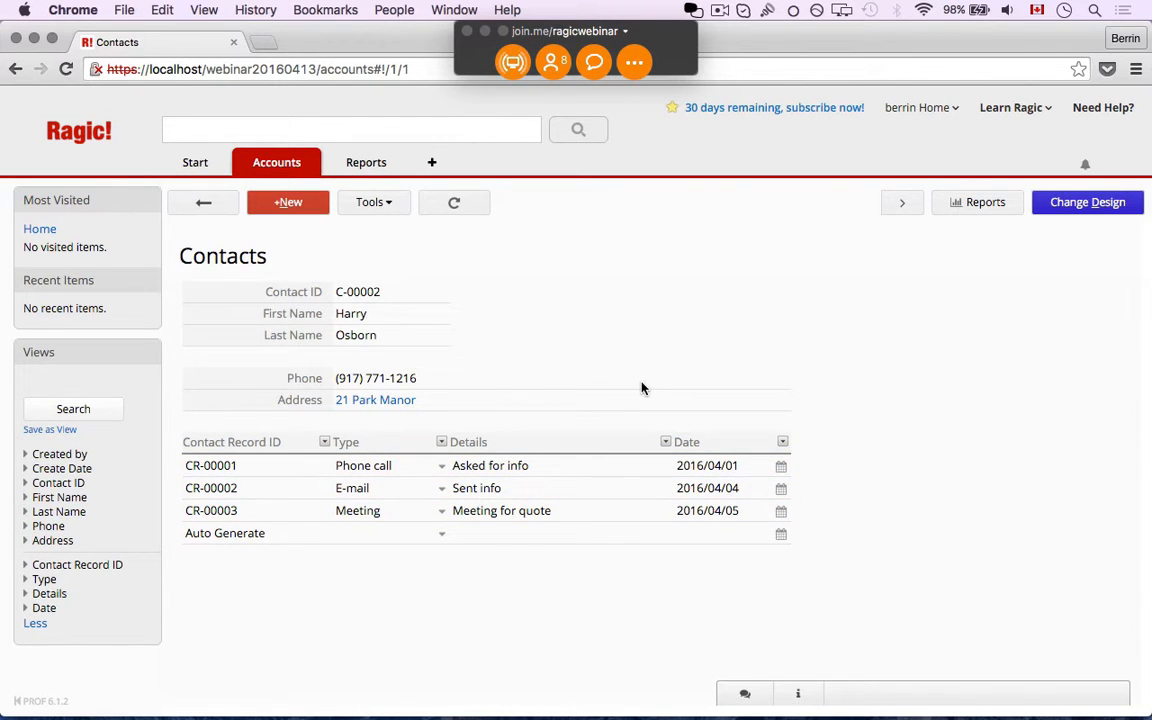
Use New sheet from subtable to create a new form from the contact-record subtable
left_click(1107, 198)
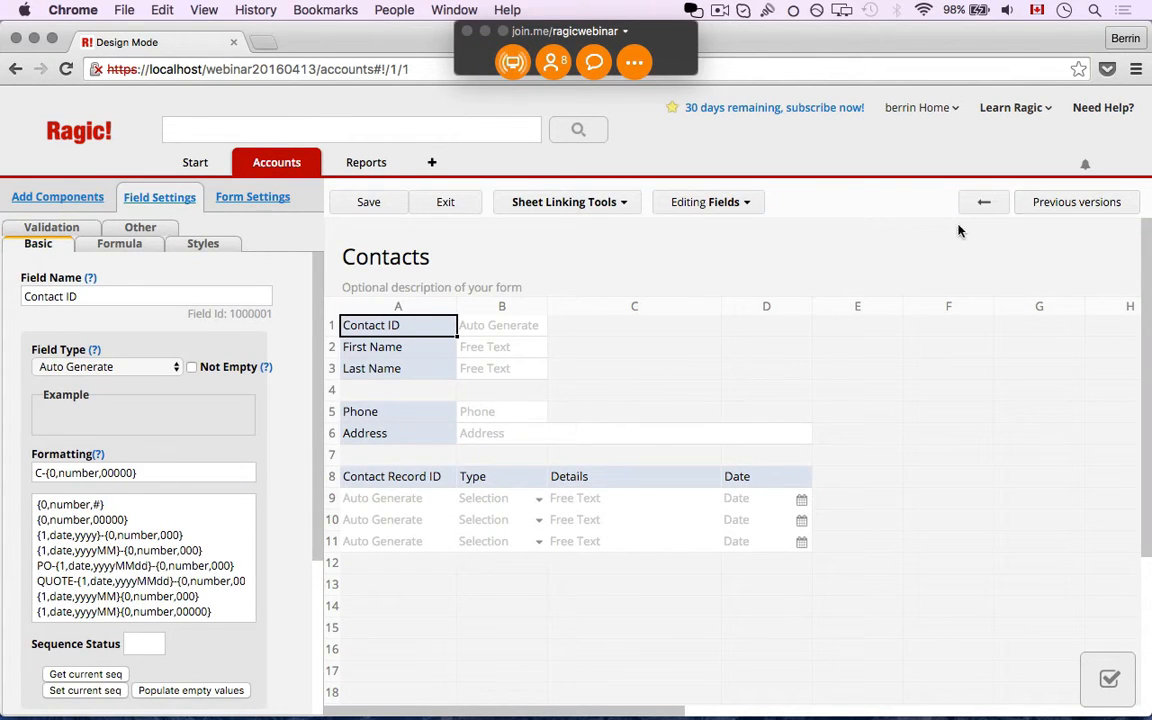
left_click(589, 210)
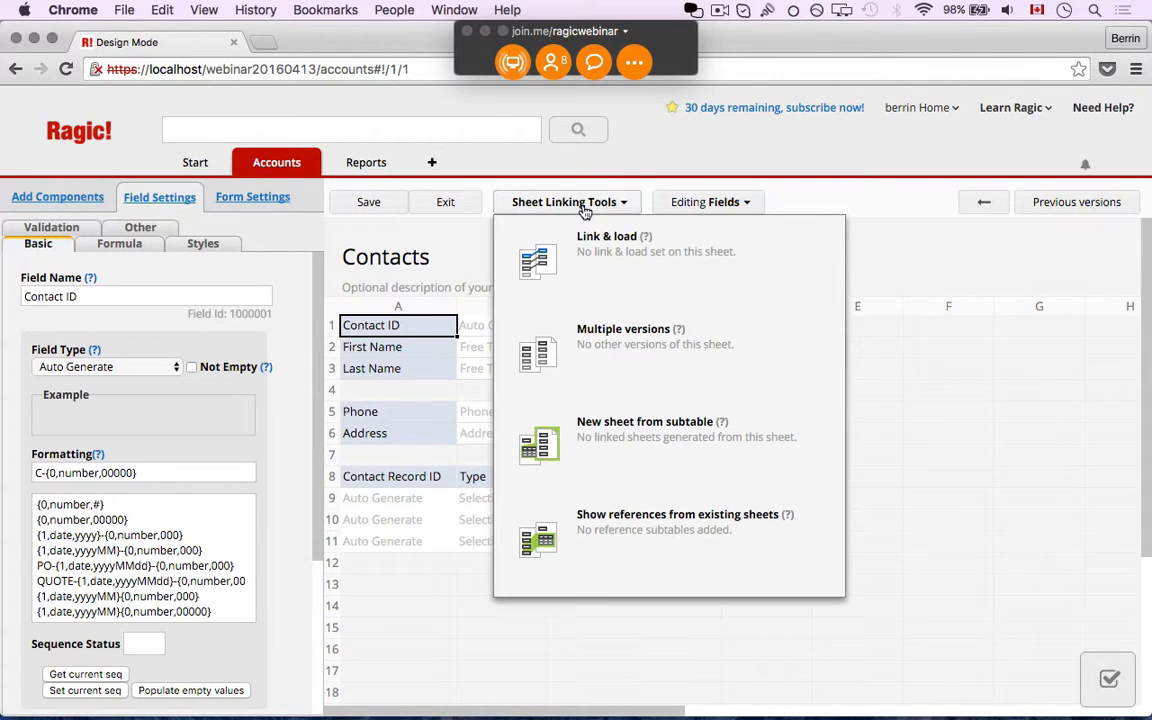
left_click(673, 476)
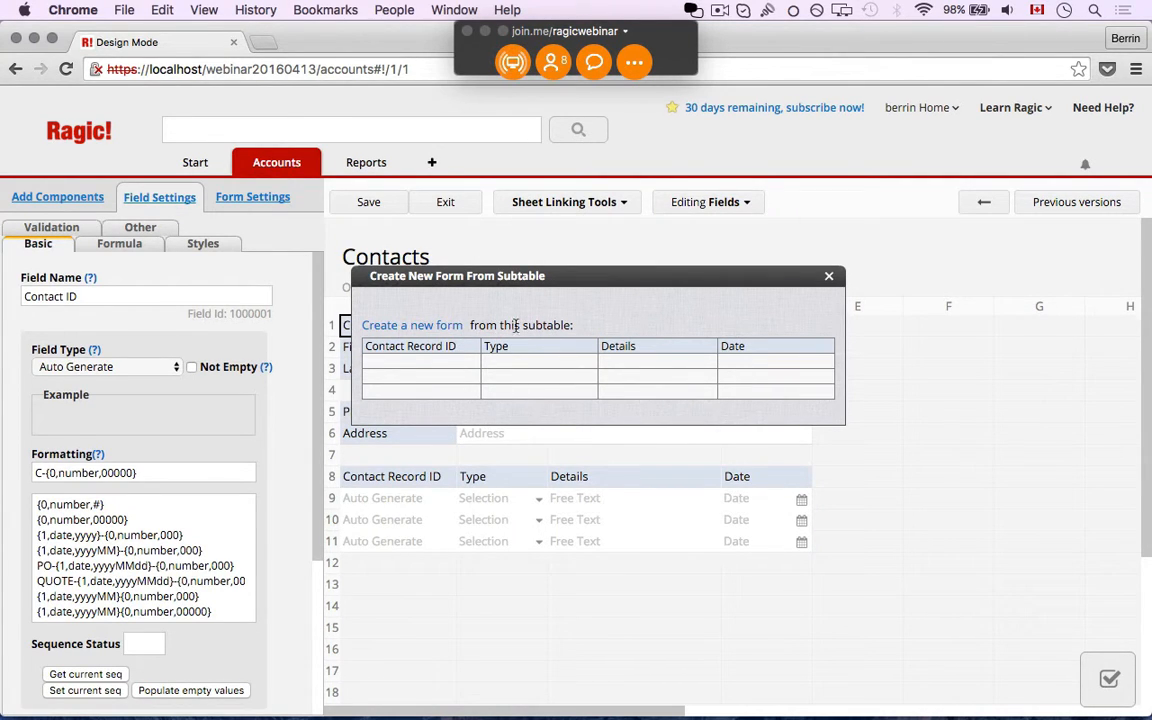
left_click(446, 332)
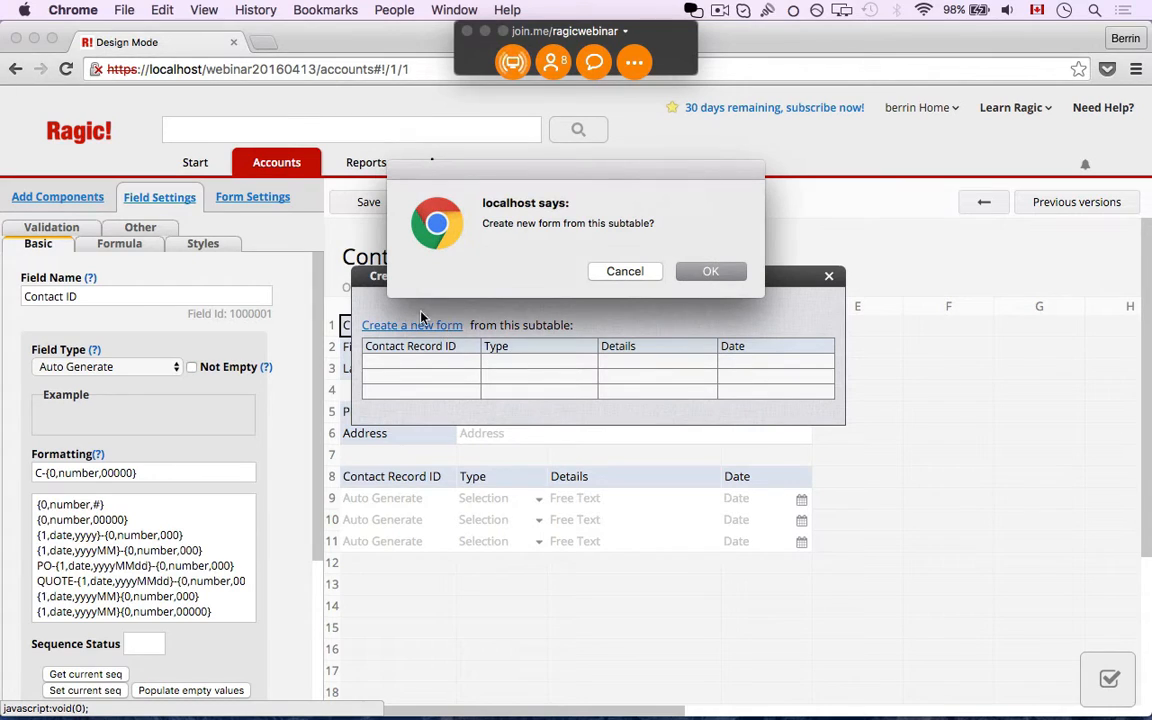
left_click(697, 283)
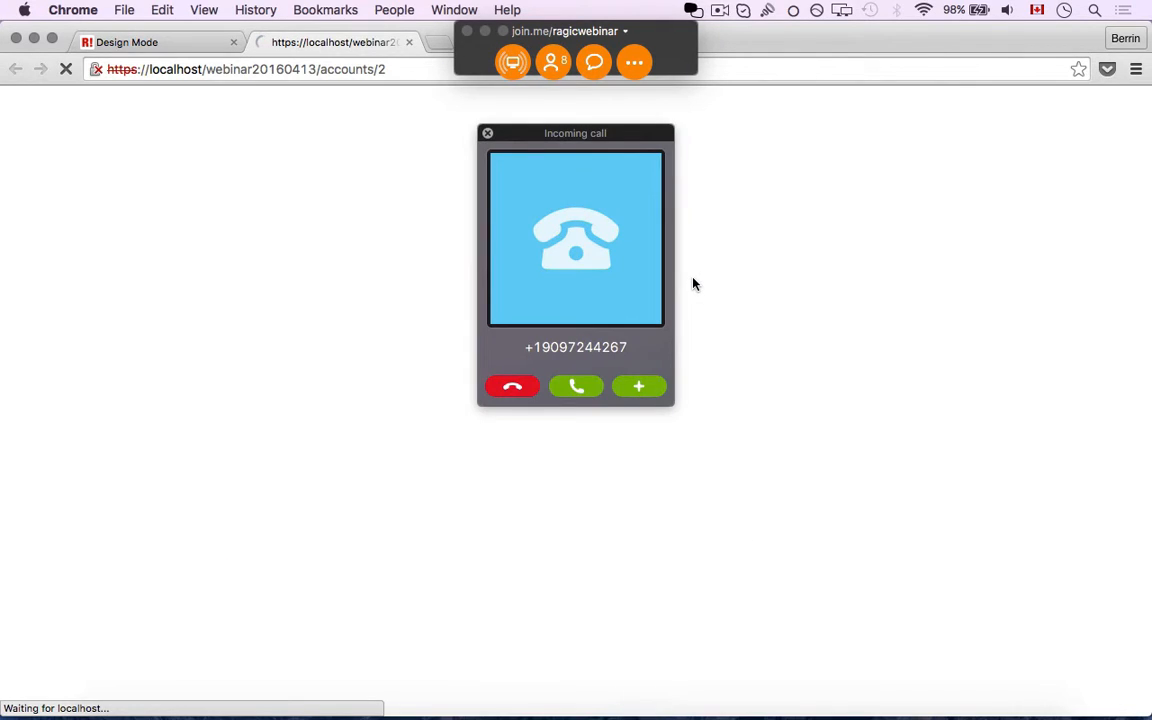
Decline the incoming call, open the CR-00002 E-mail record, and enter its form design
left_click(516, 387)
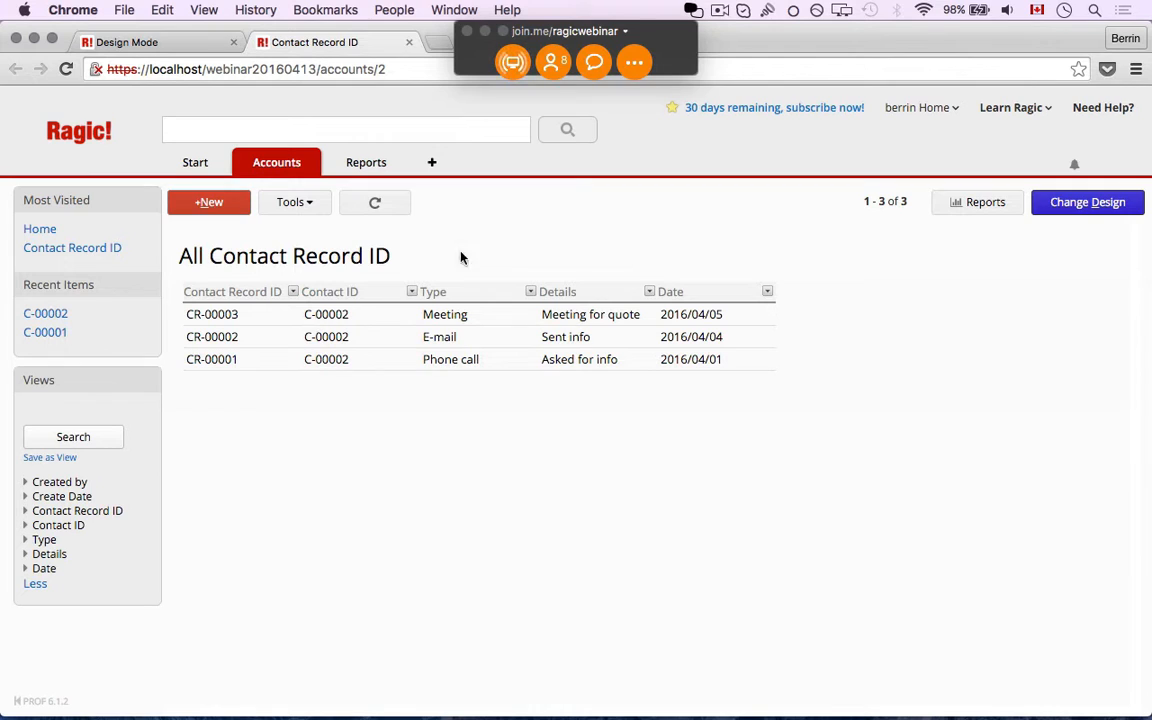
left_click(336, 317)
left_click(383, 337)
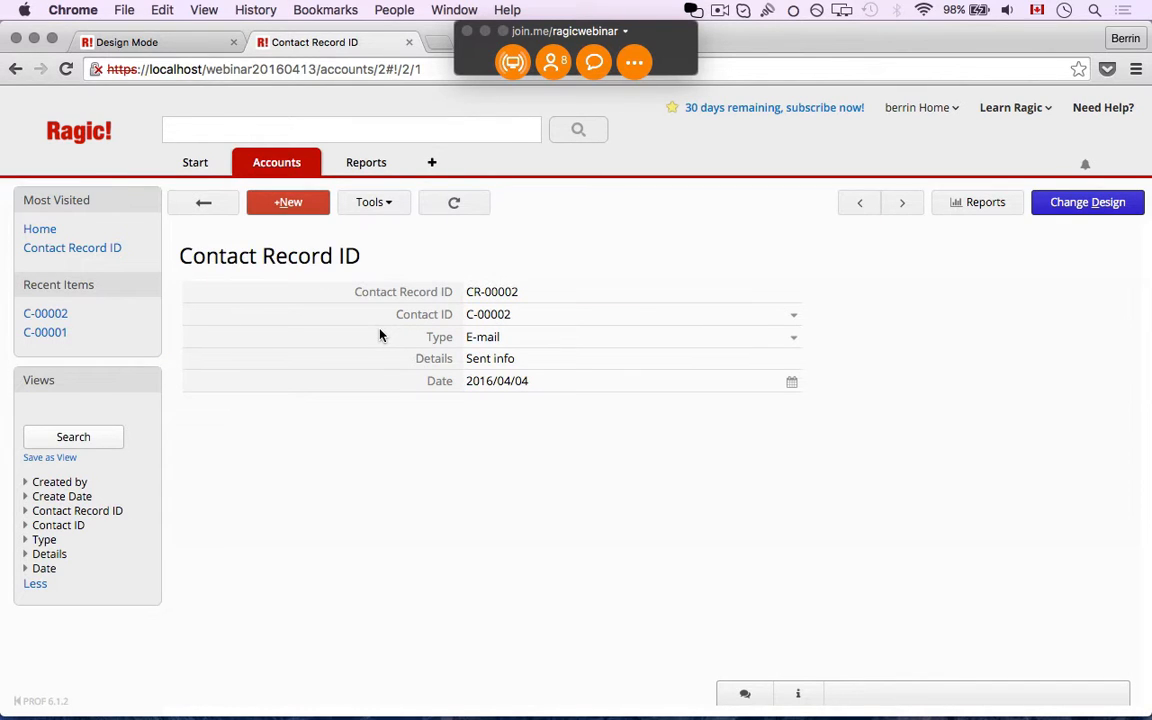
left_click(1057, 214)
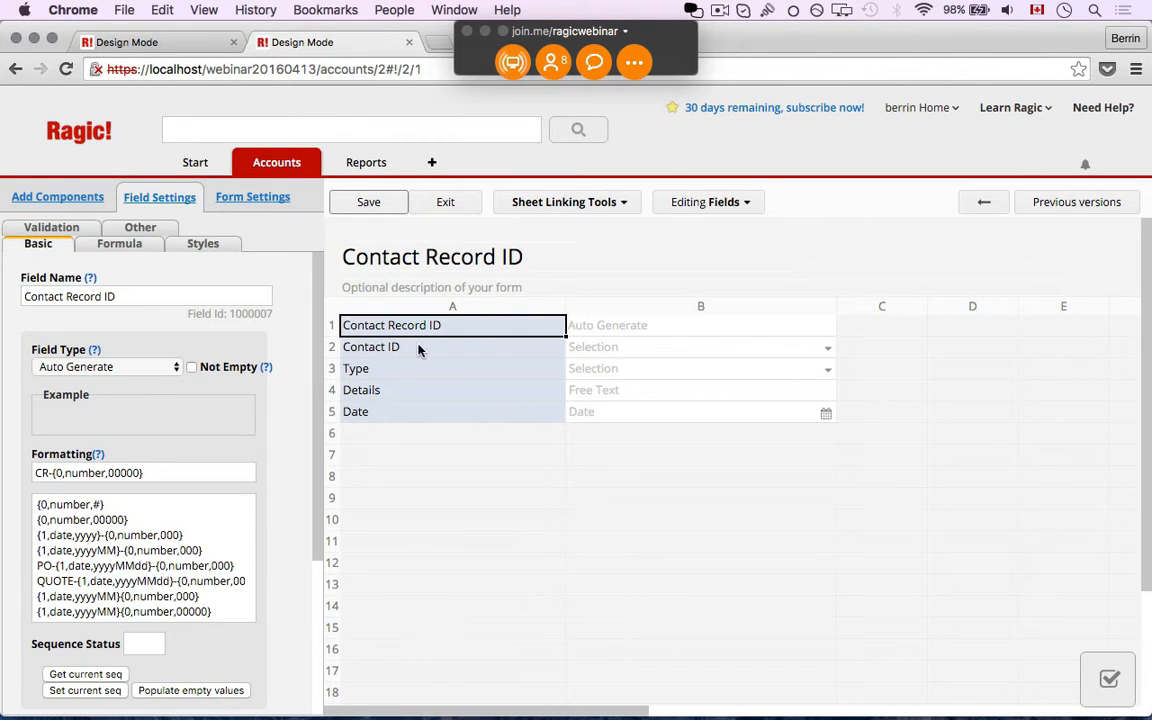
Use Link & load from Contacts to add First Name and Last Name fields to the form
left_click(540, 206)
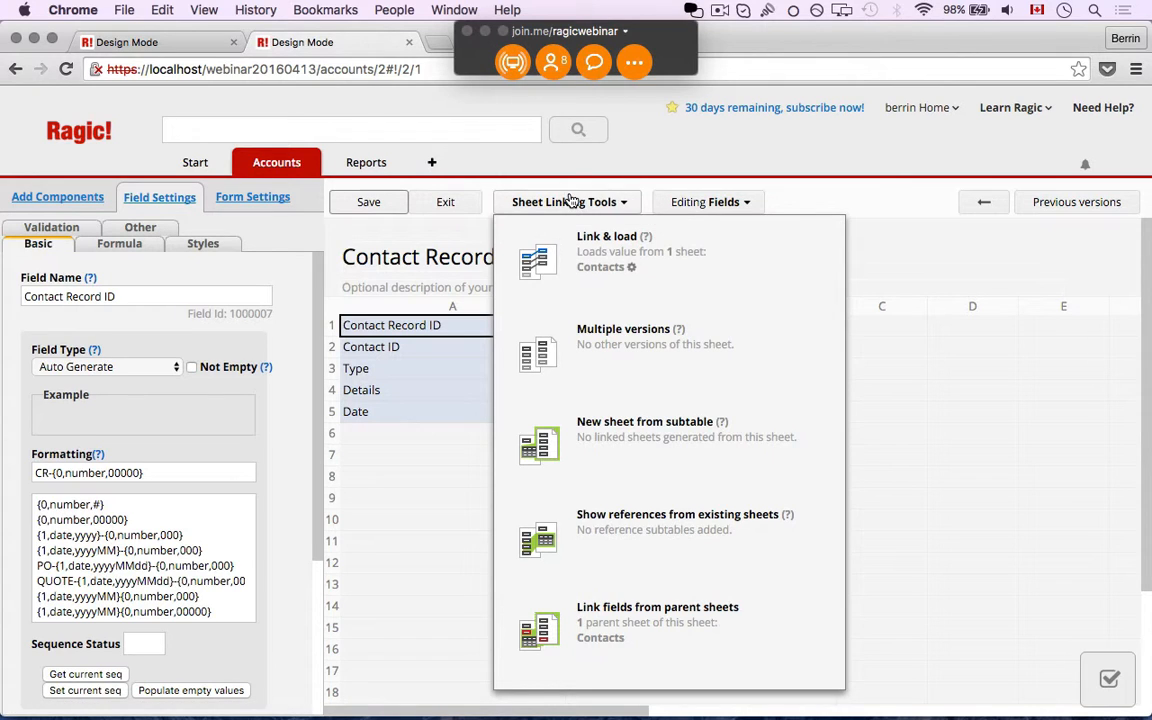
left_click(600, 271)
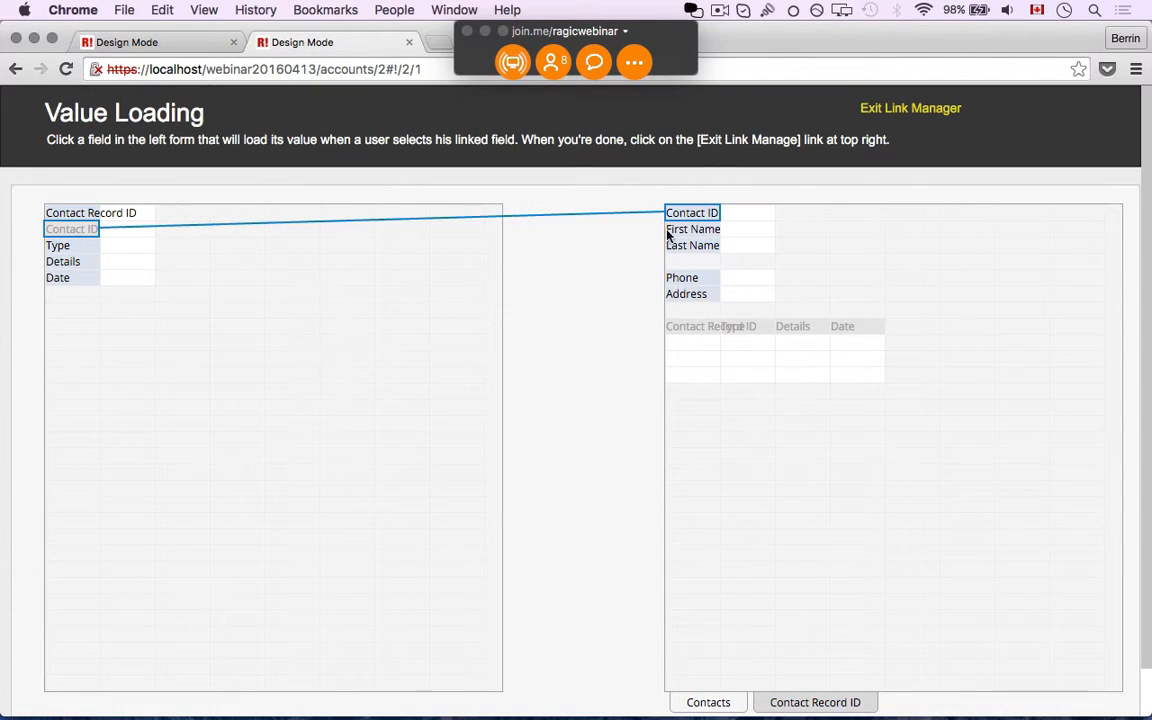
left_click(376, 260)
left_click(693, 229)
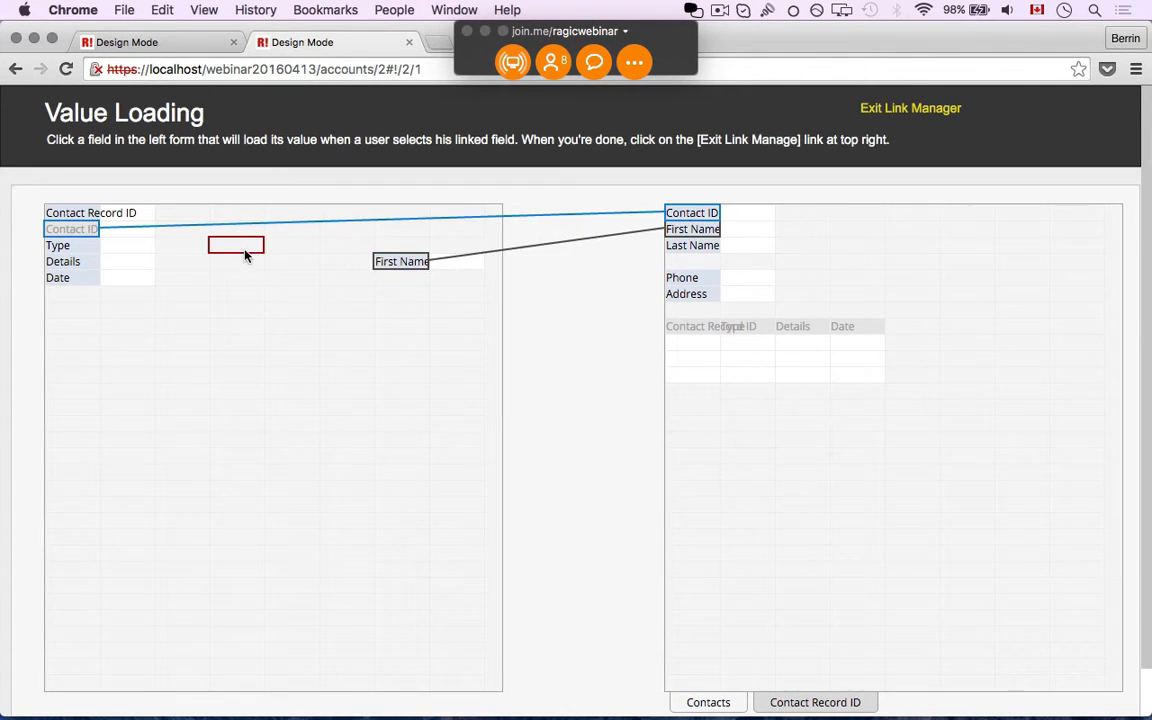
left_click(686, 252)
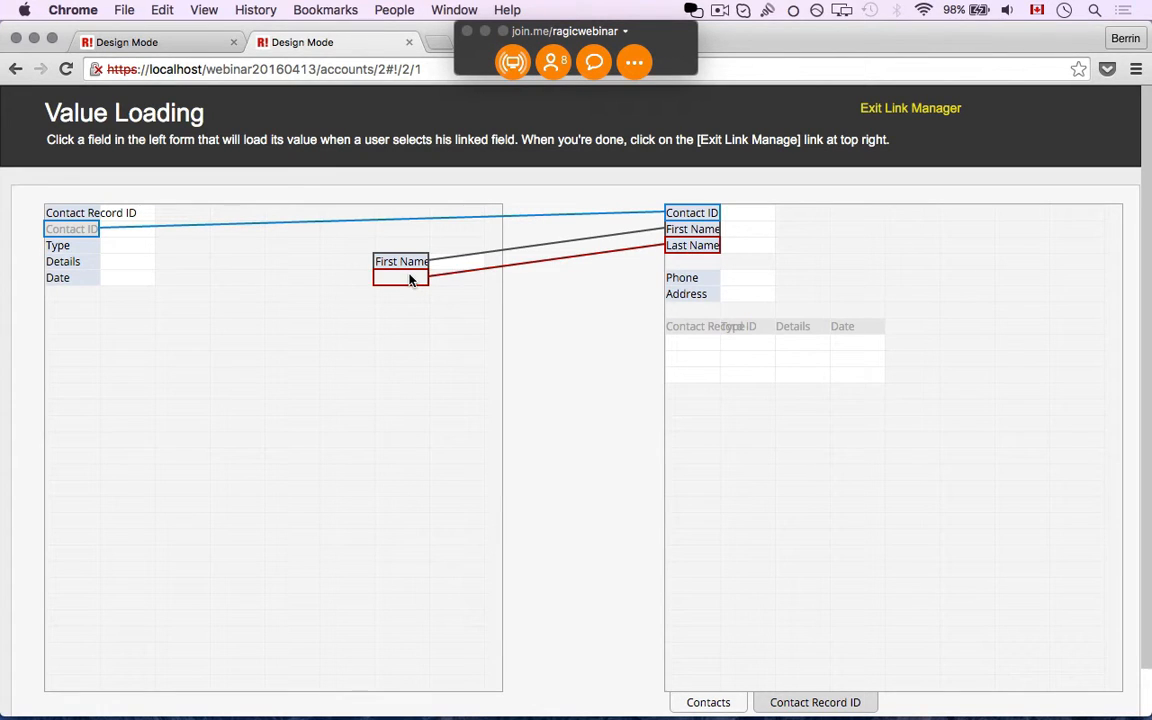
left_click(411, 276)
left_click(910, 108)
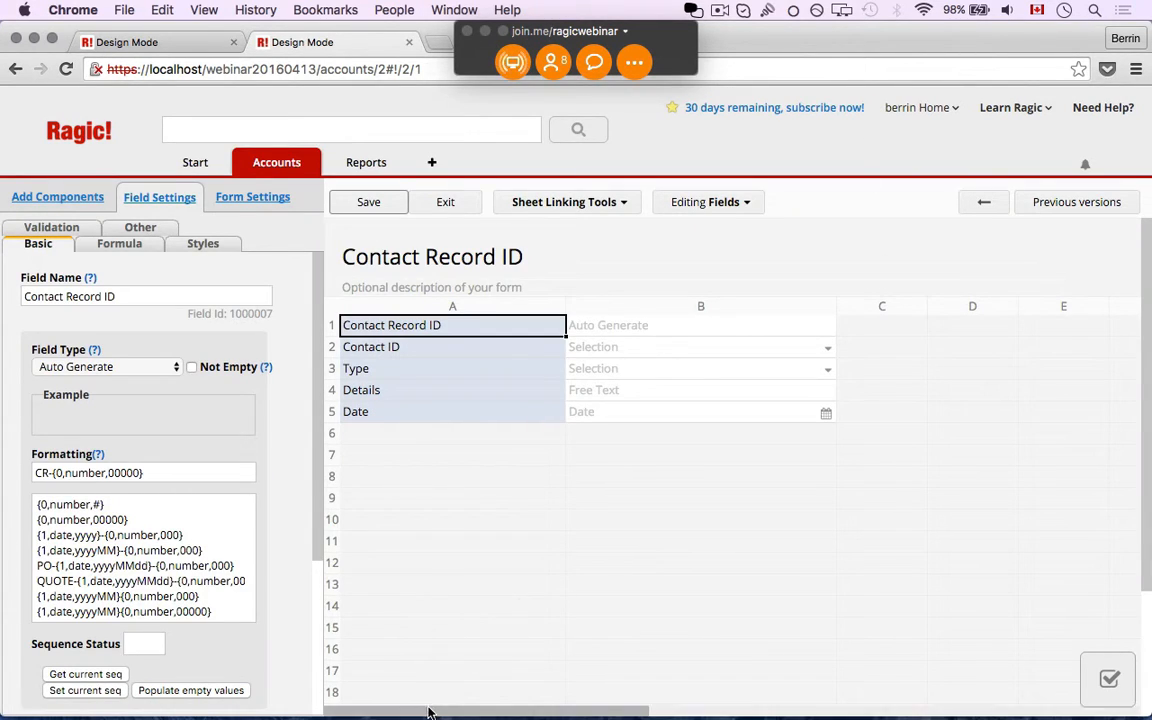
Move the First Name and Last Name fields into column D
left_click_drag(432, 710, 524, 704)
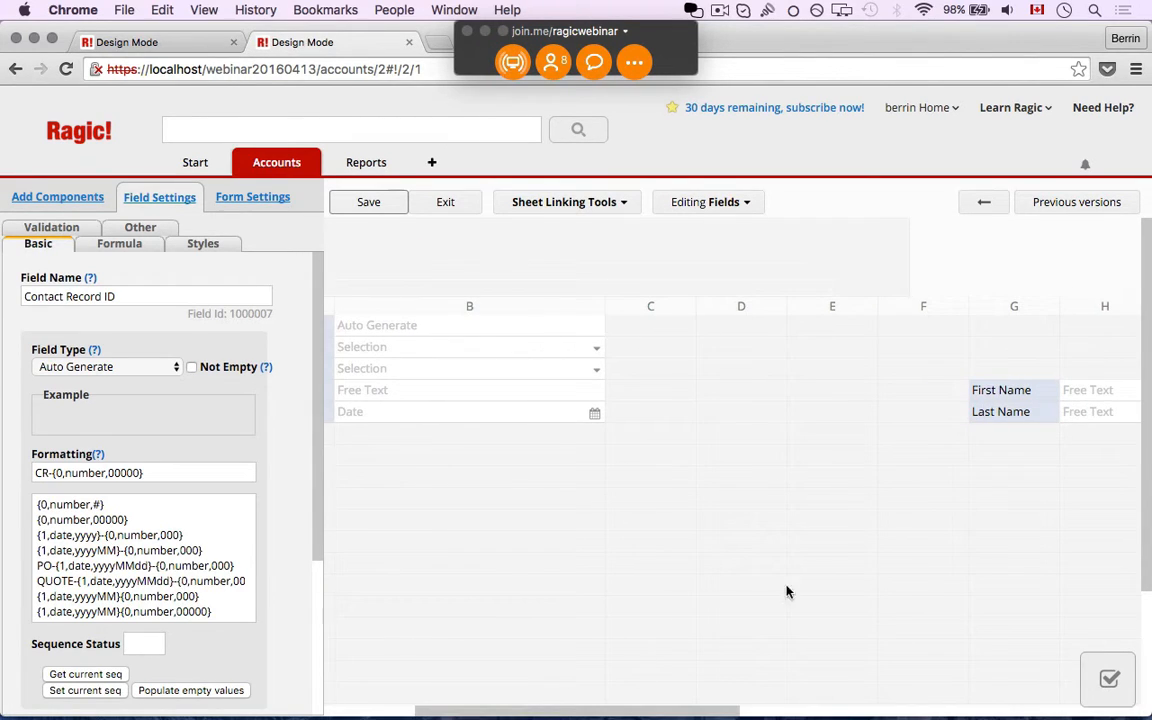
left_click_drag(982, 392, 733, 331)
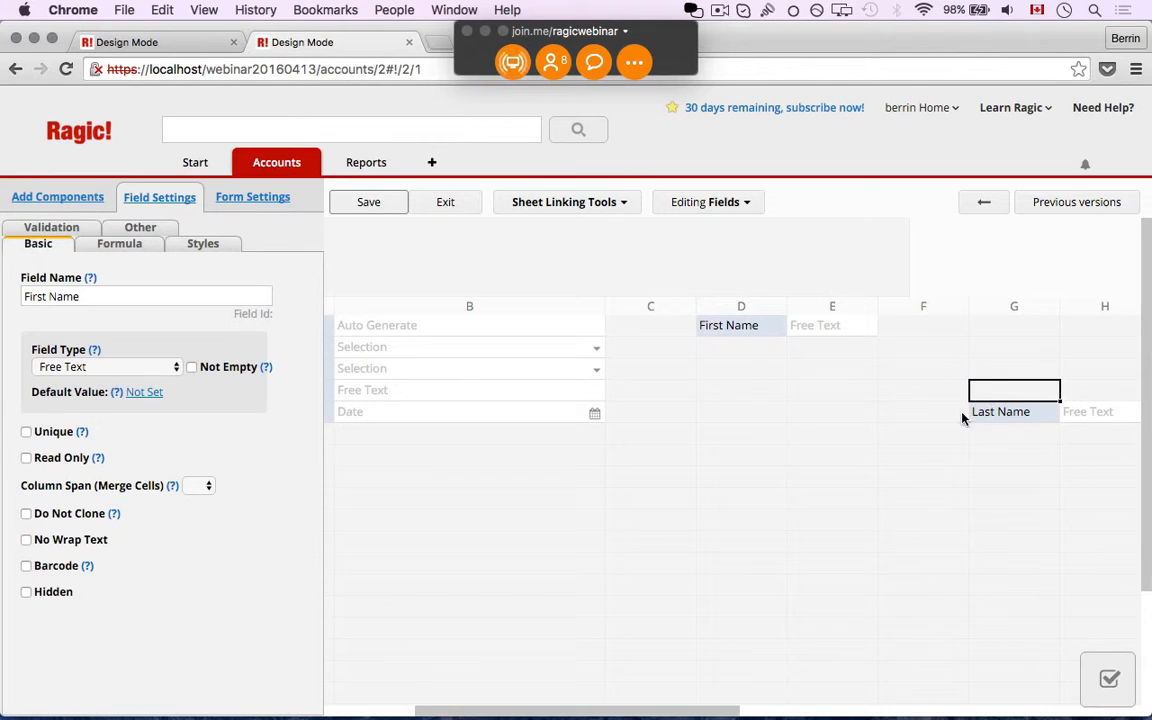
left_click_drag(990, 412, 730, 347)
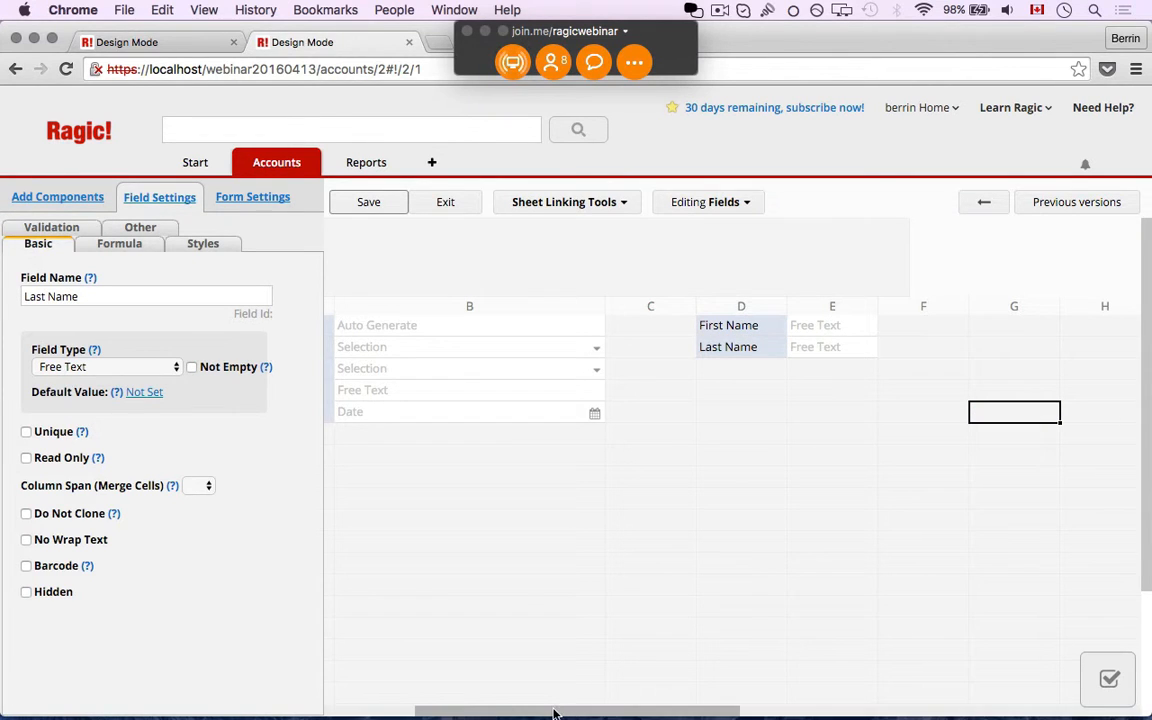
left_click_drag(553, 710, 429, 710)
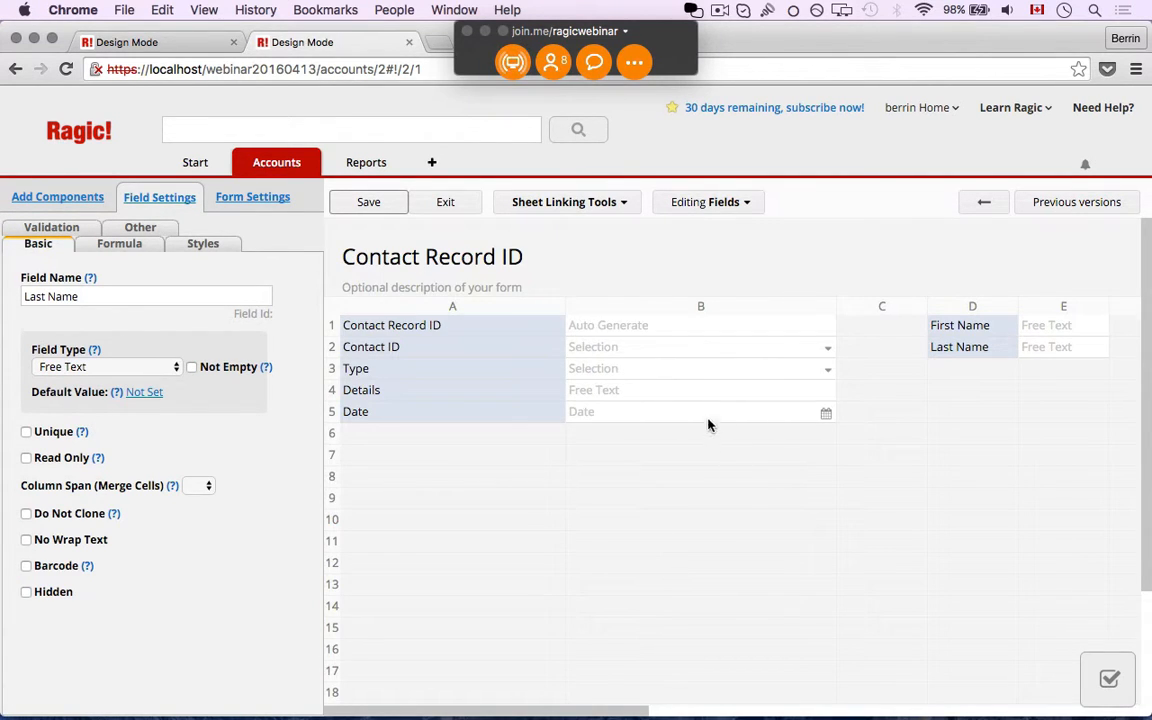
Insert three rows above Type, put First Name and Last Name in rows 3–4, and save
right_click(446, 378)
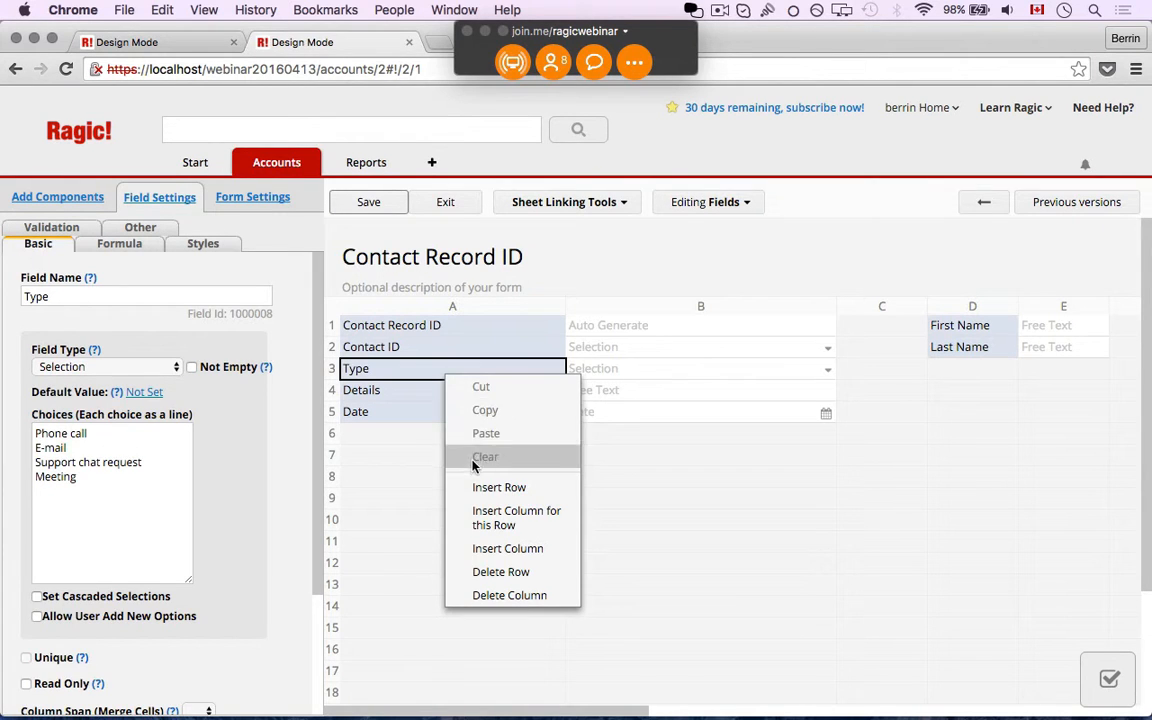
left_click(476, 483)
right_click(441, 368)
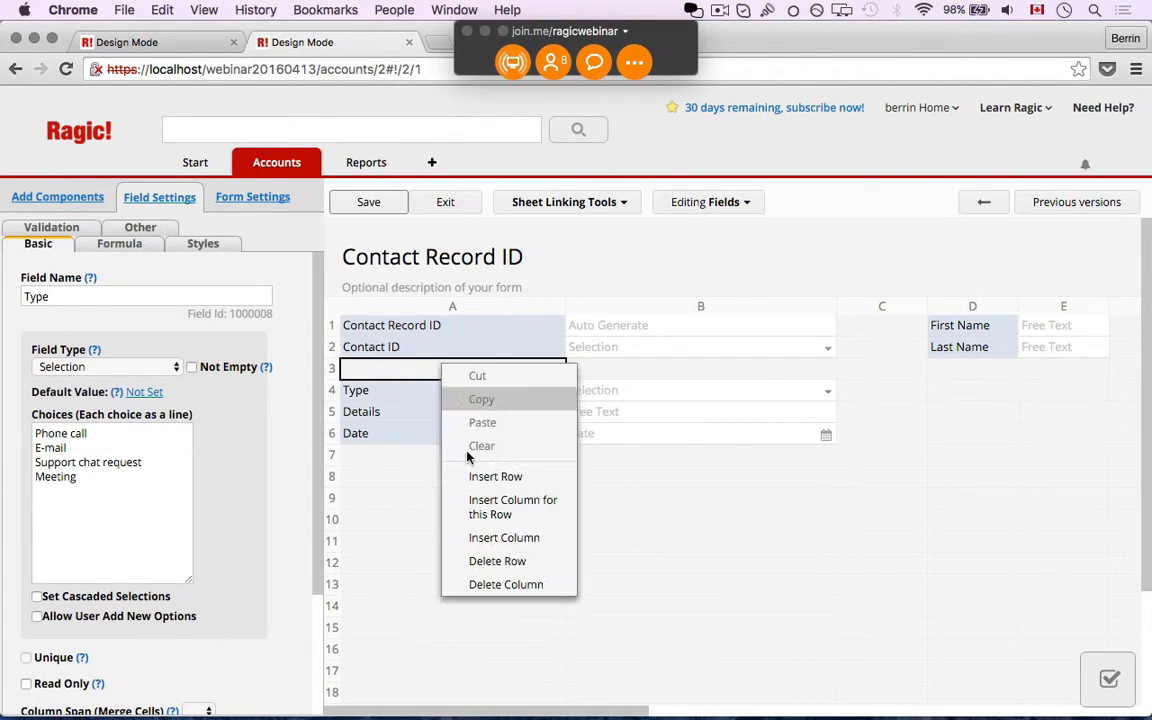
left_click(476, 474)
right_click(444, 378)
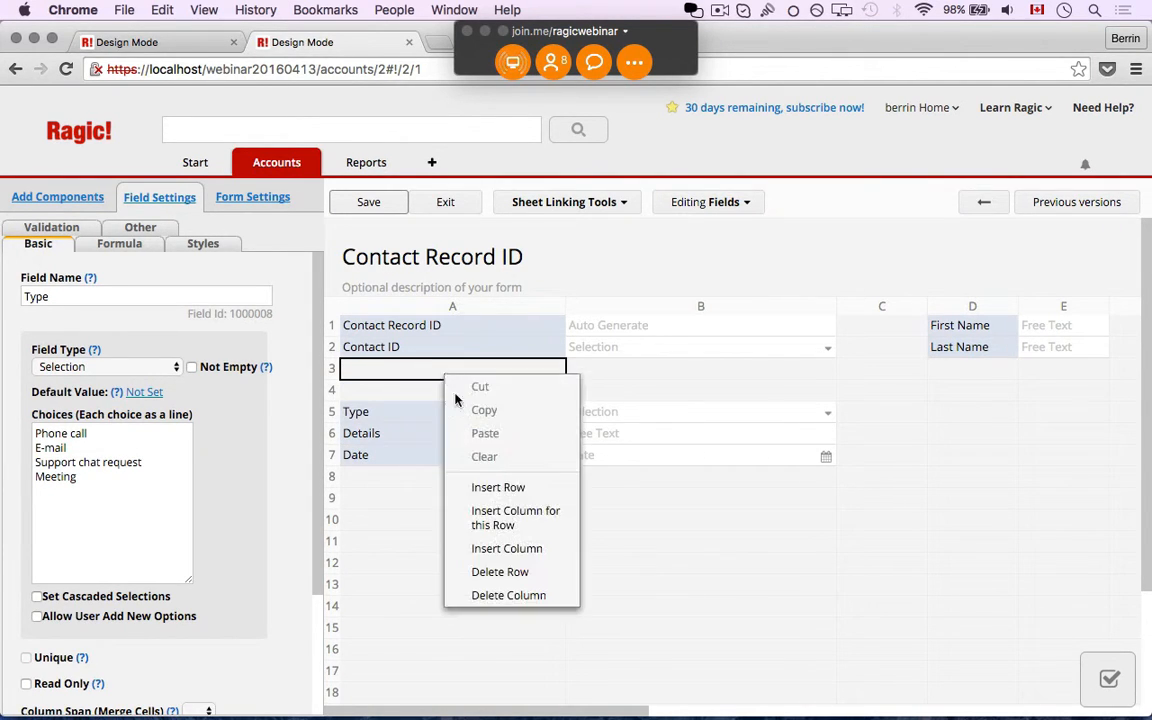
left_click(486, 487)
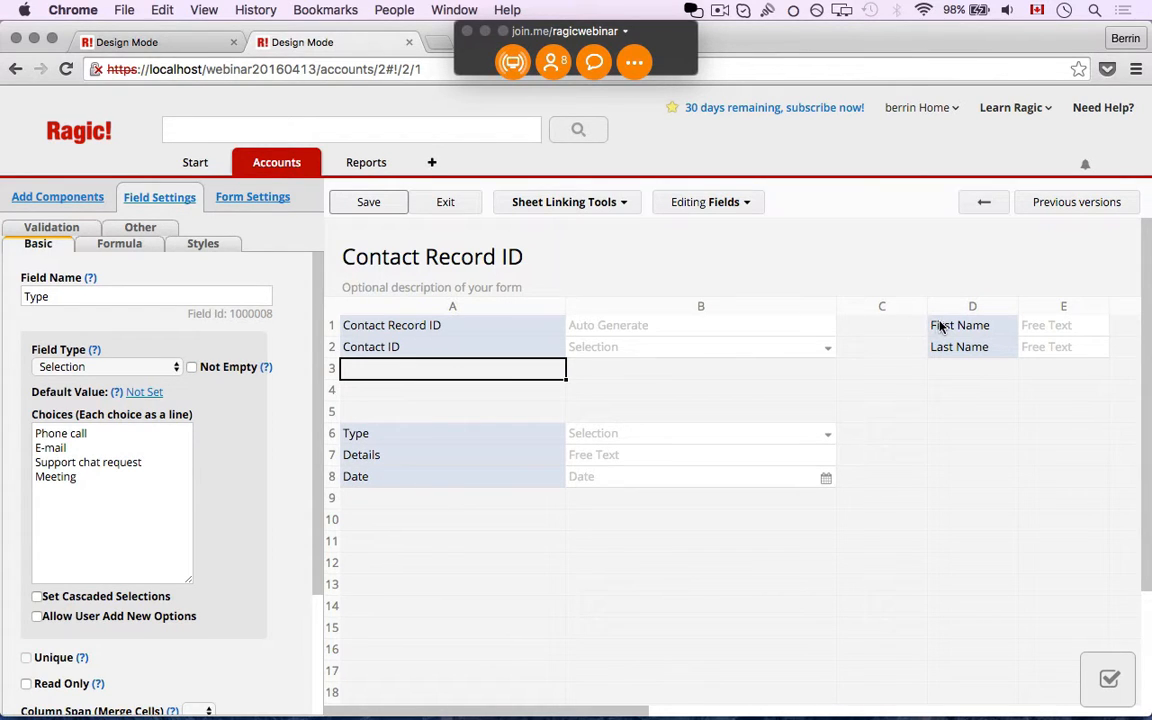
left_click_drag(939, 326, 465, 370)
left_click_drag(939, 353, 465, 394)
left_click(445, 202)
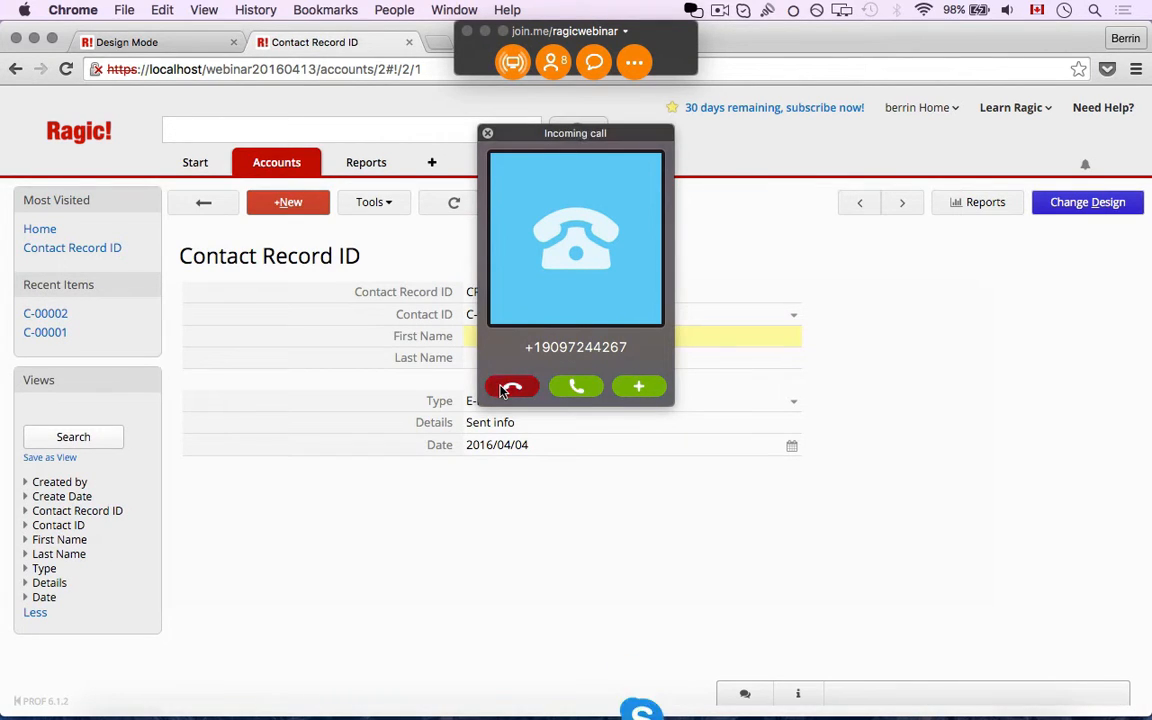
left_click(505, 385)
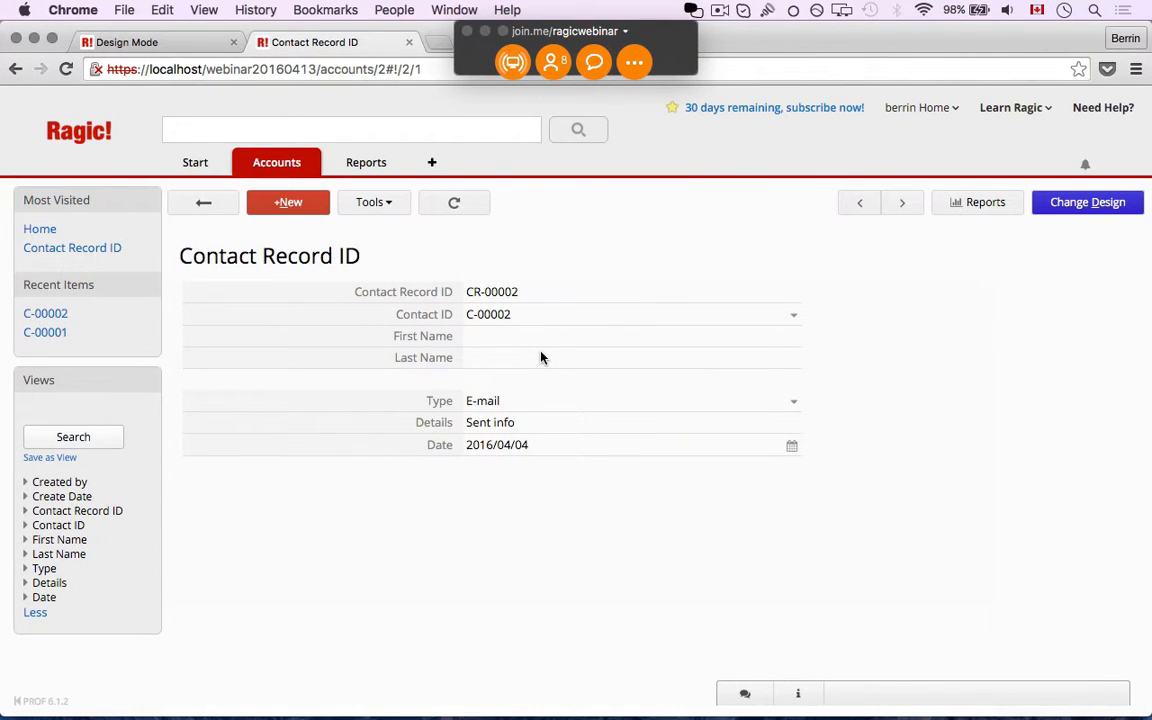
Delete the plain First Name and Last Name fields from rows 3 and 4
left_click(1050, 203)
left_click(565, 202)
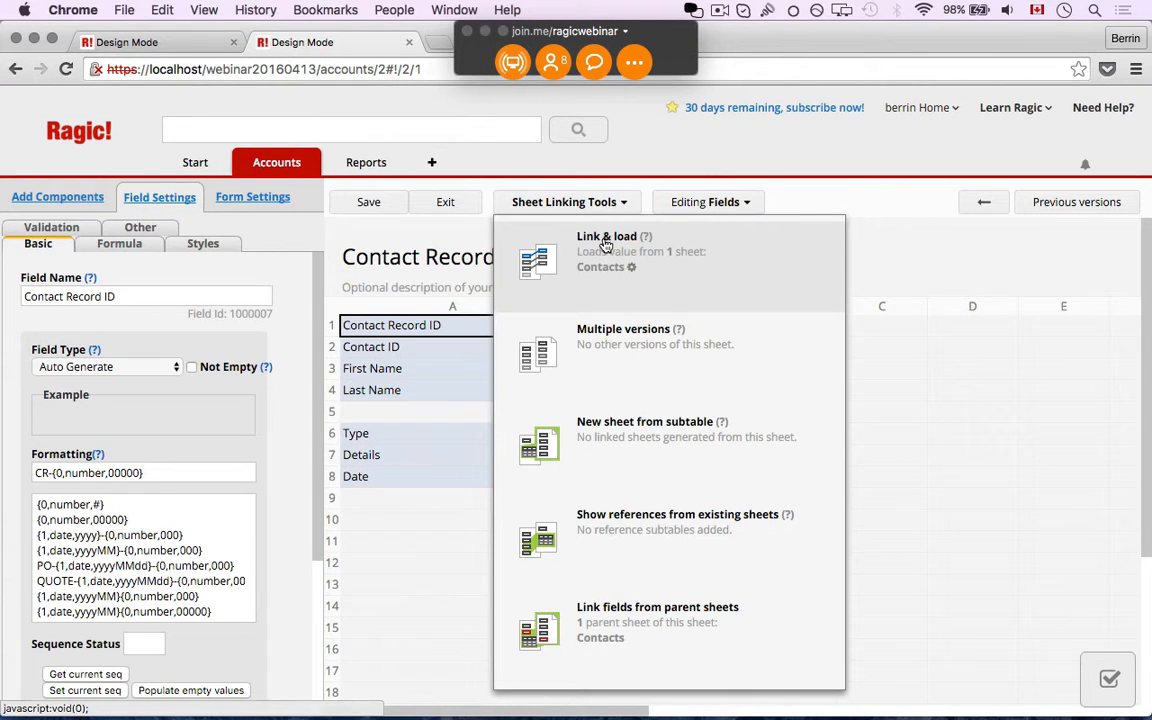
left_click(387, 370)
key("Delete")
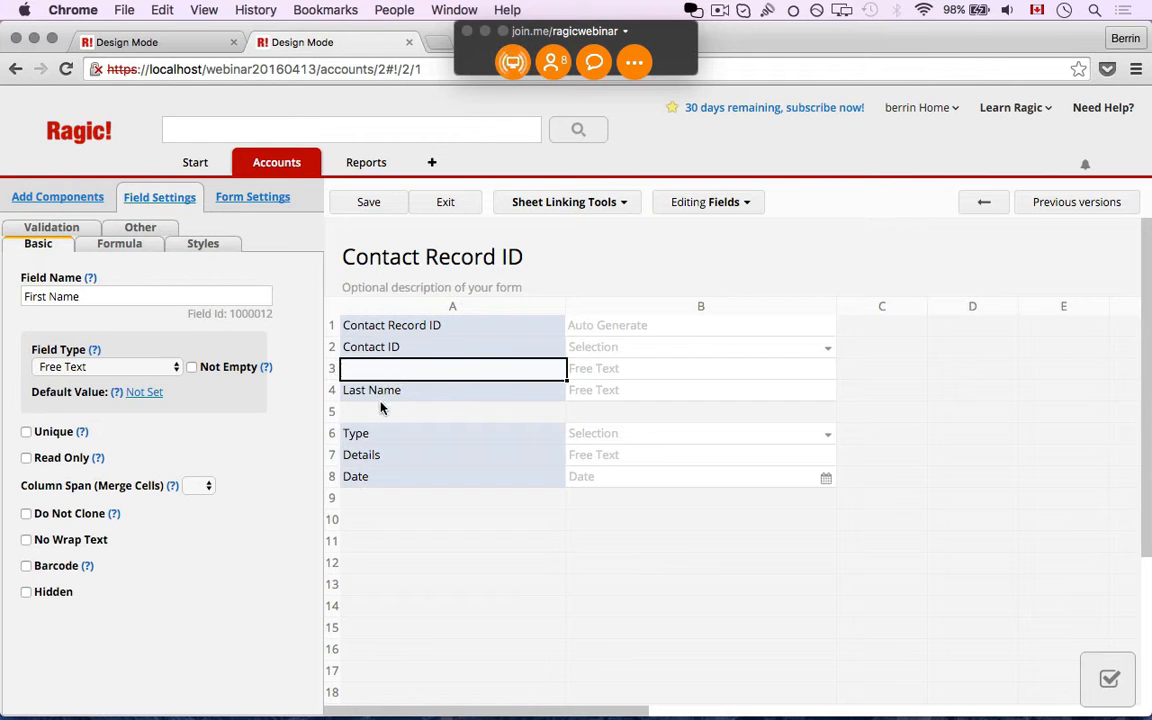
left_click(383, 392)
key("Delete")
left_click(424, 372)
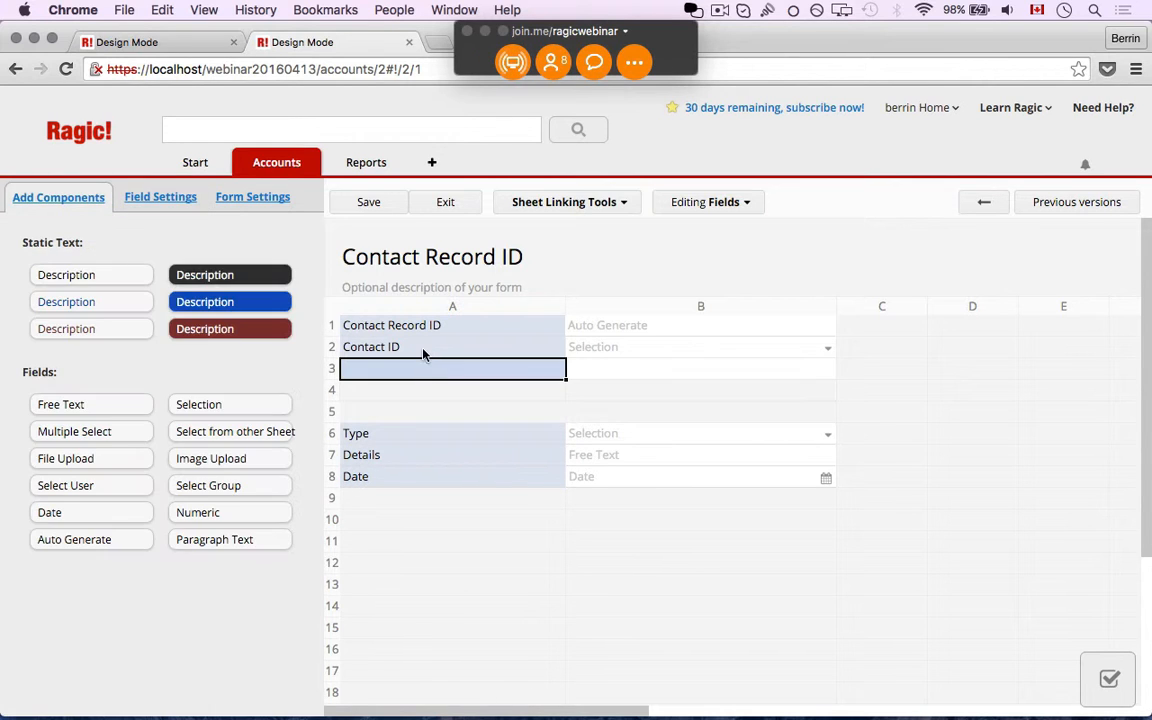
left_click(423, 350)
Place linked First Name and Last Name from Contacts into rows 3–4 and save the design
left_click(563, 203)
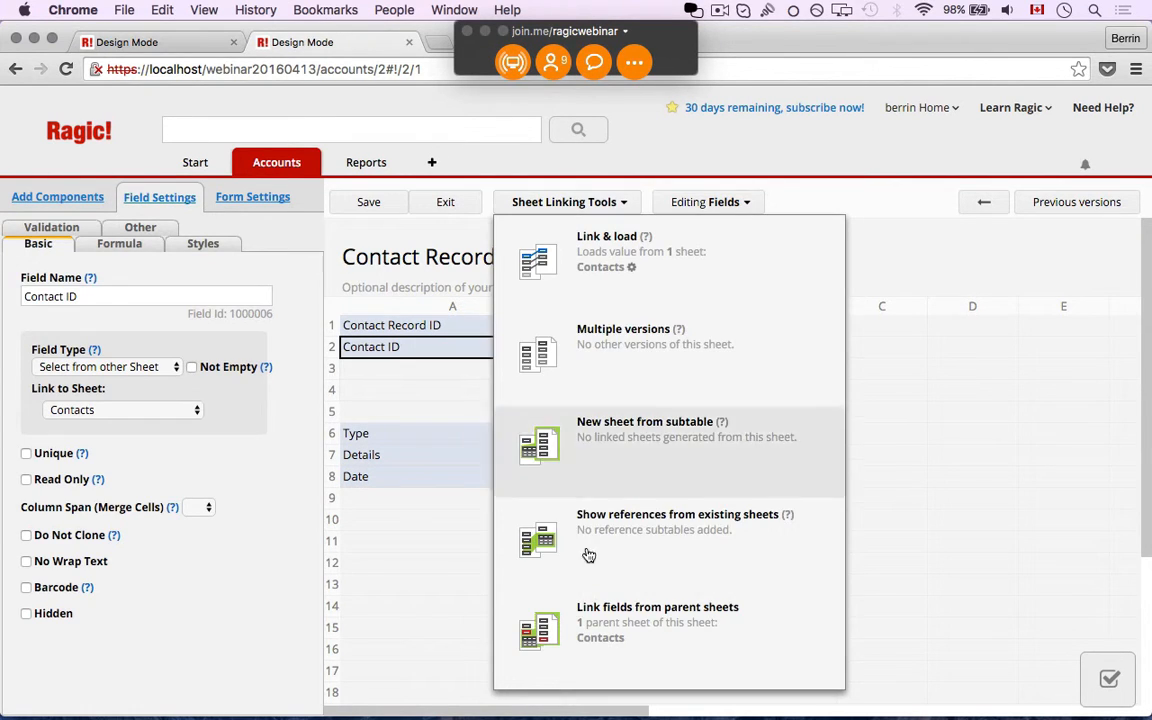
left_click(592, 637)
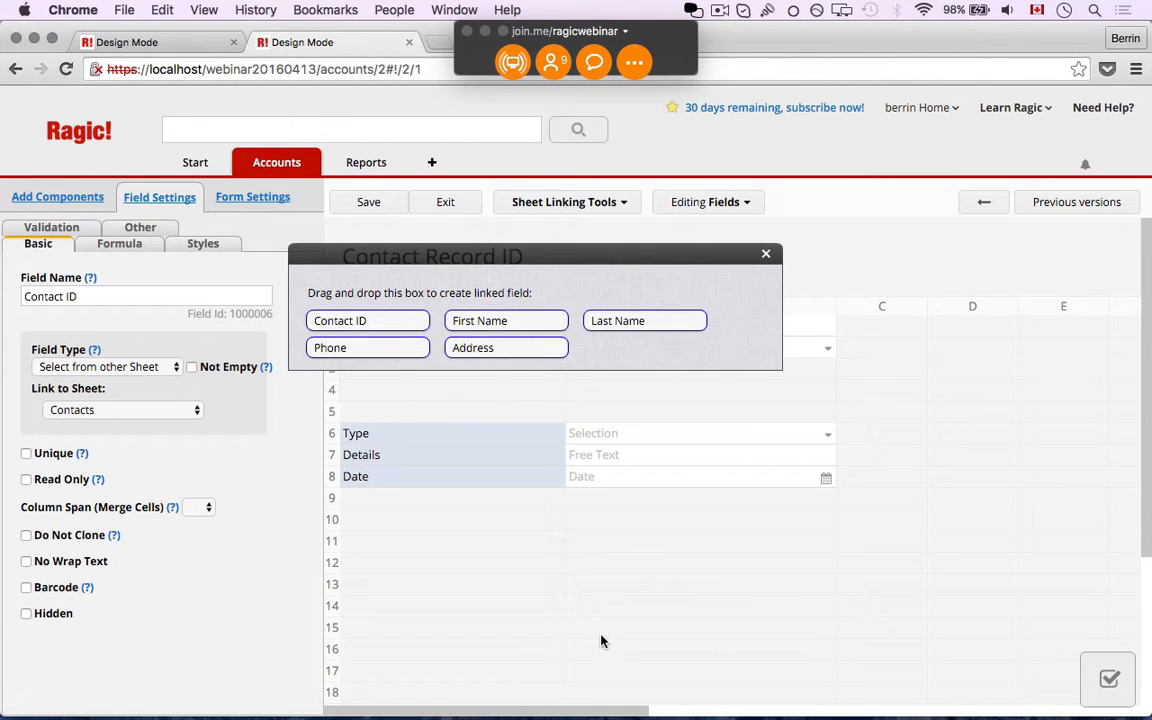
left_click(500, 322)
left_click_drag(558, 263, 563, 162)
left_click_drag(512, 218, 386, 376)
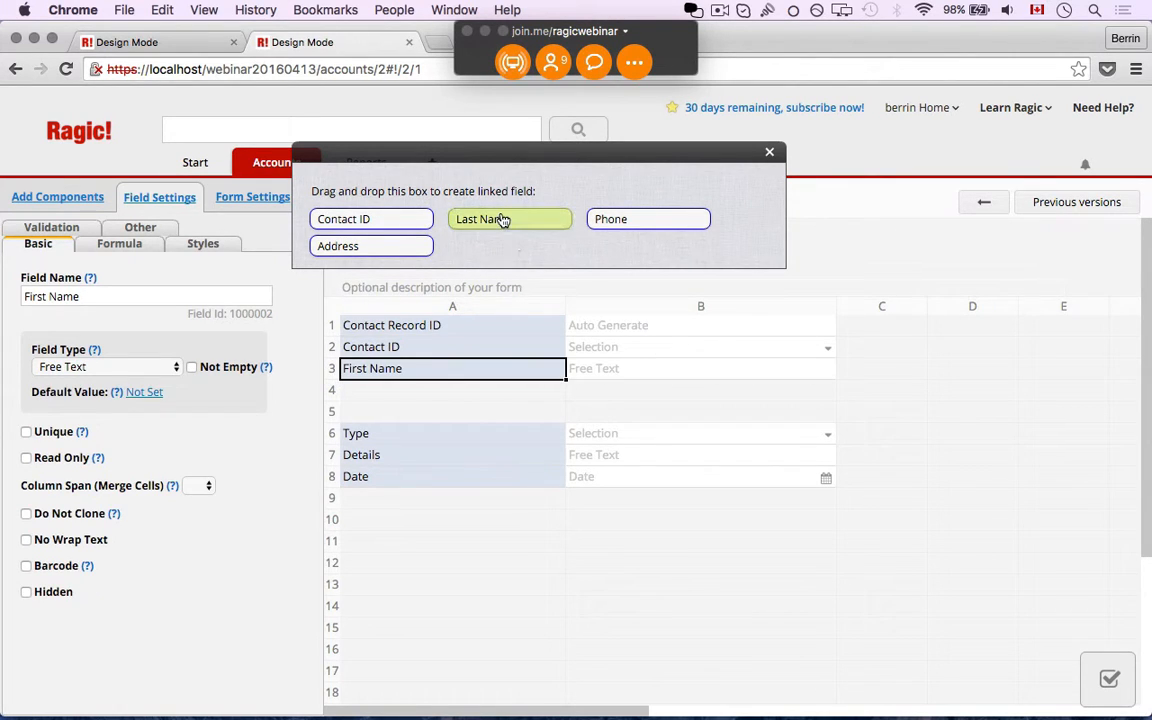
left_click_drag(501, 221, 393, 388)
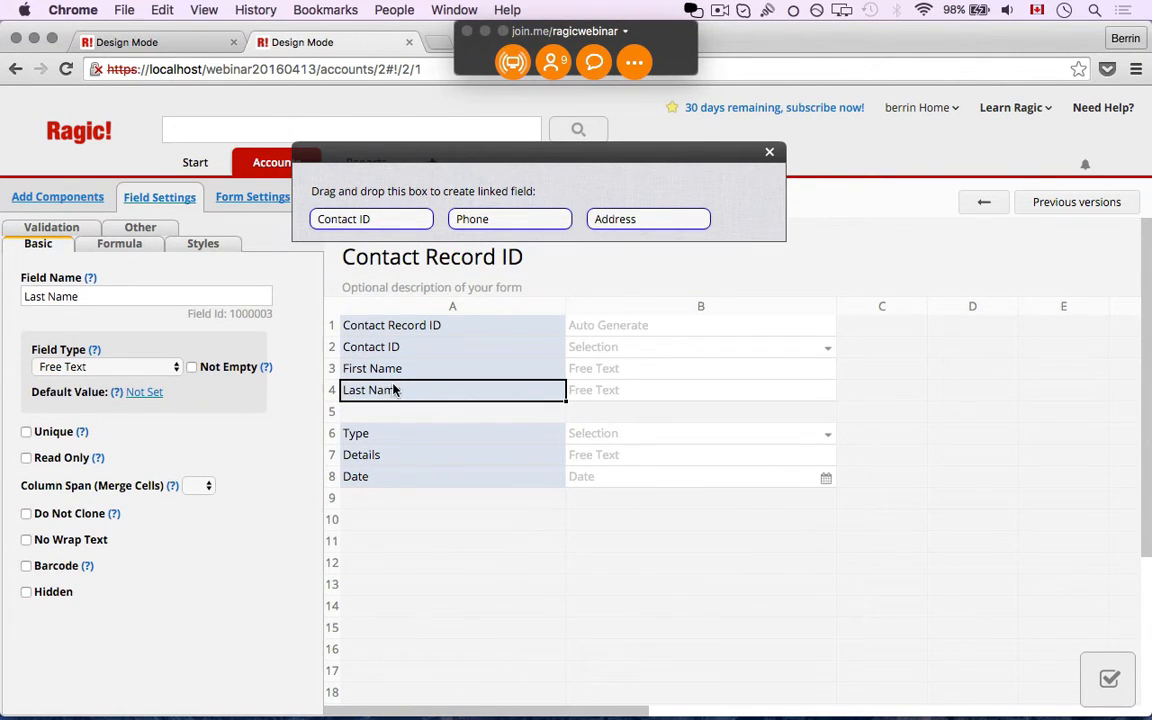
left_click(769, 153)
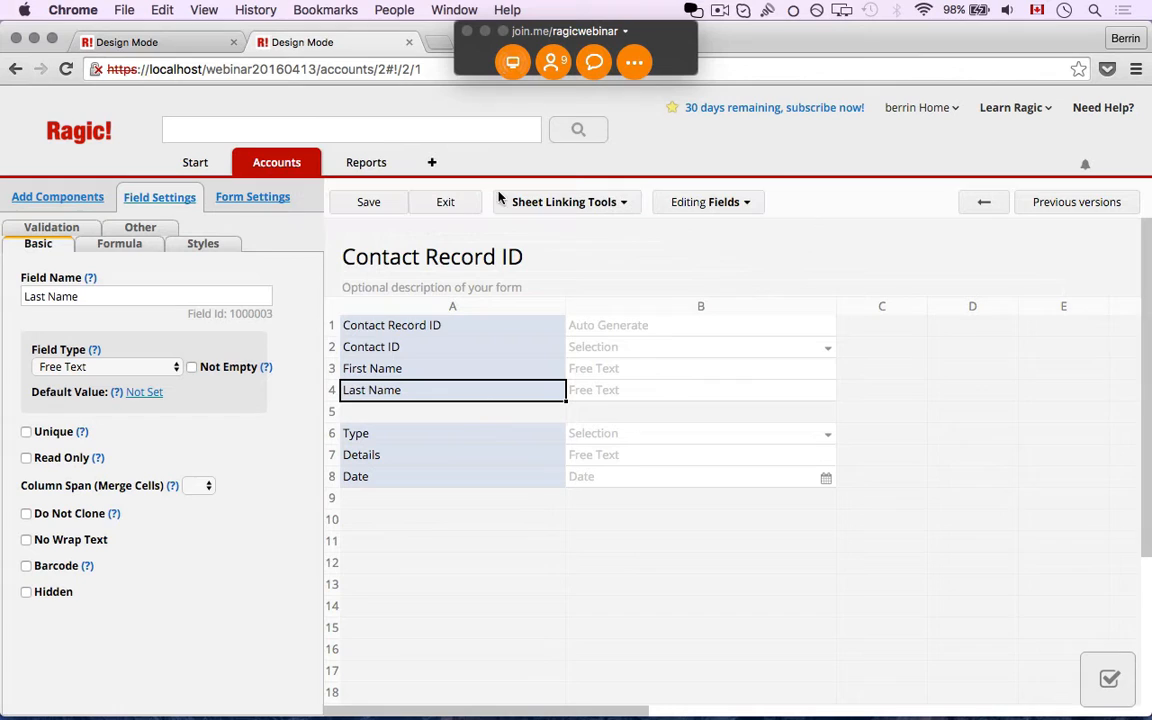
left_click(369, 203)
Exit design mode and switch to the Contacts sheet's All Contacts list
left_click(447, 203)
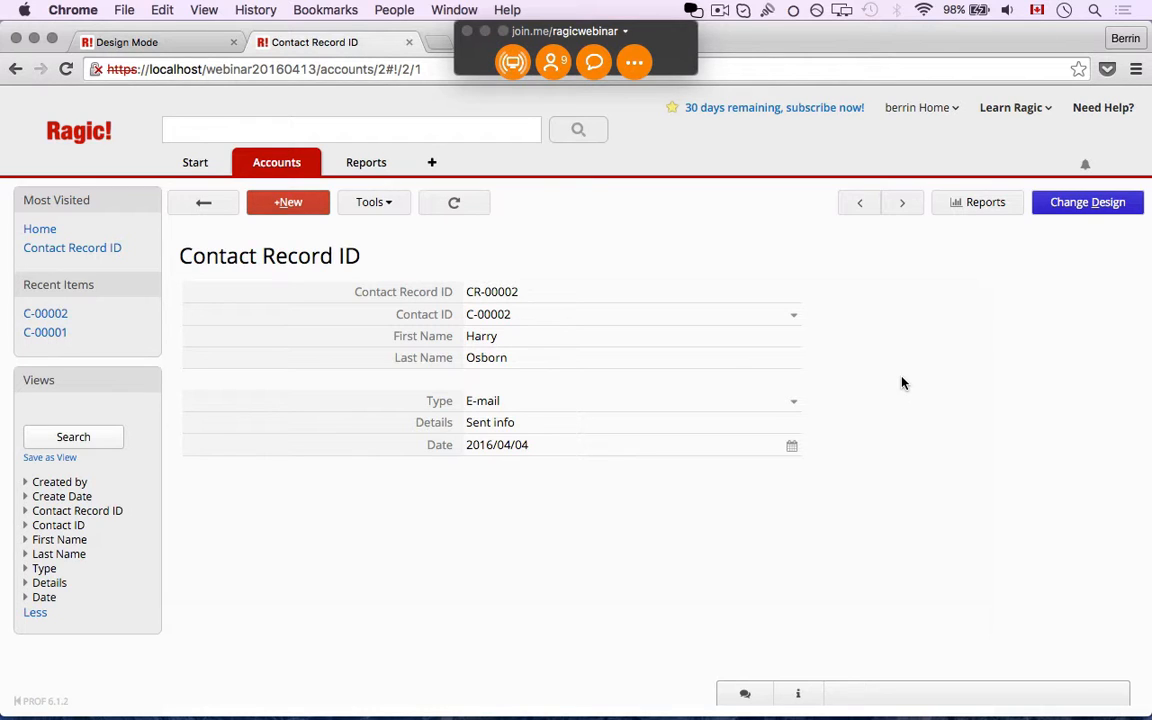
mouse_move(298, 175)
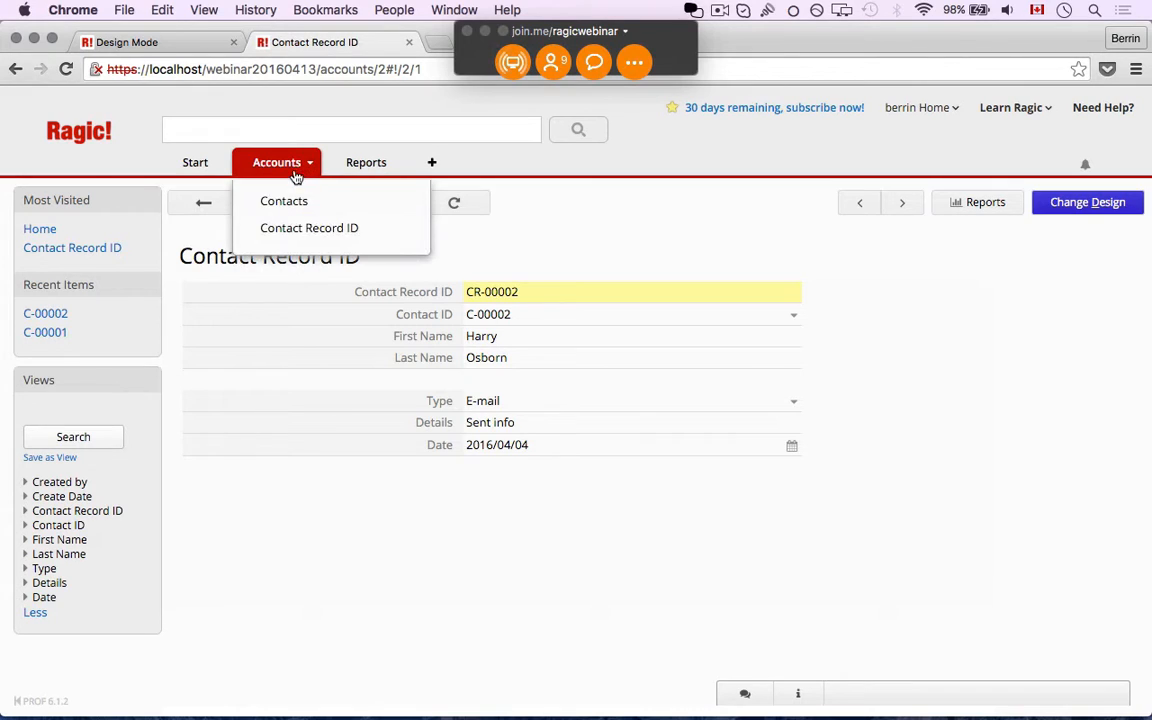
left_click(285, 203)
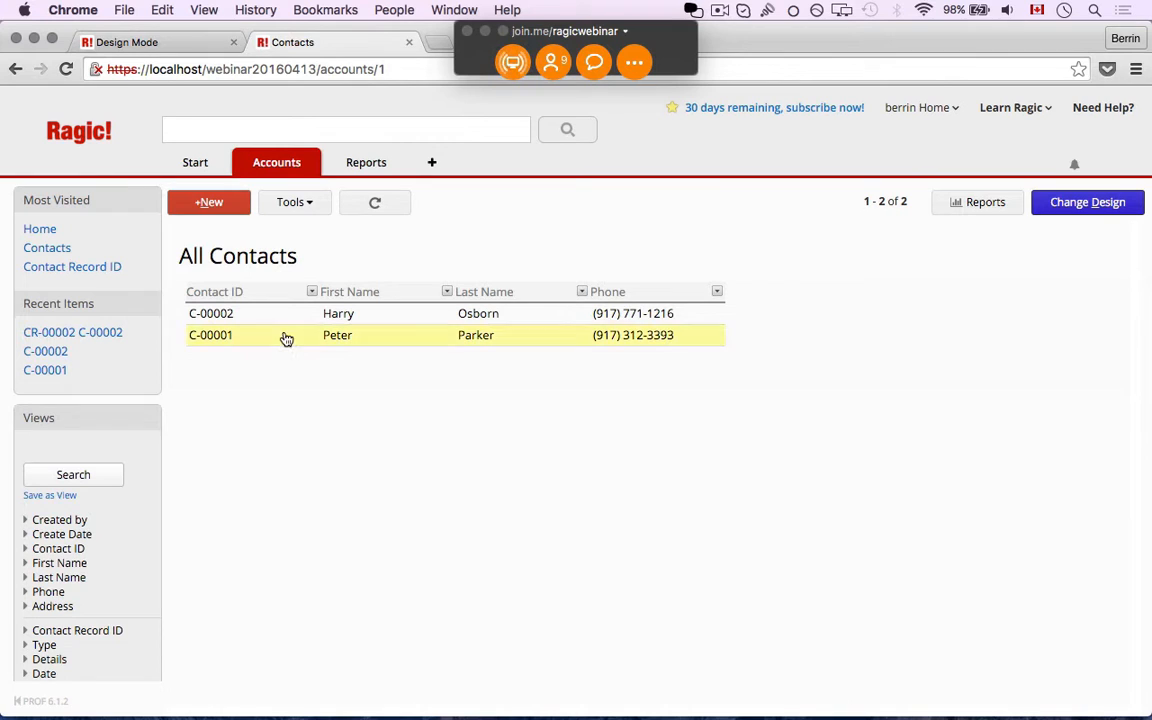
In contact C-00001, add a Phone call entry 'called for info' dated 2016/04/11 and save it
left_click(272, 341)
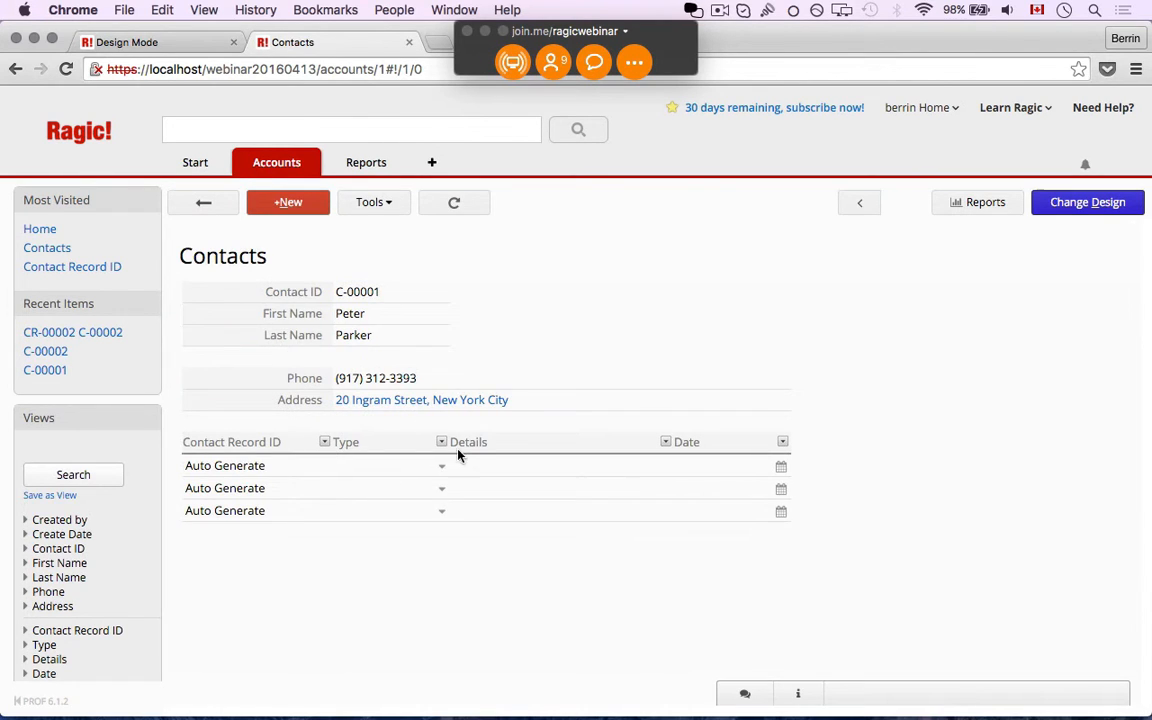
left_click(435, 466)
left_click(400, 488)
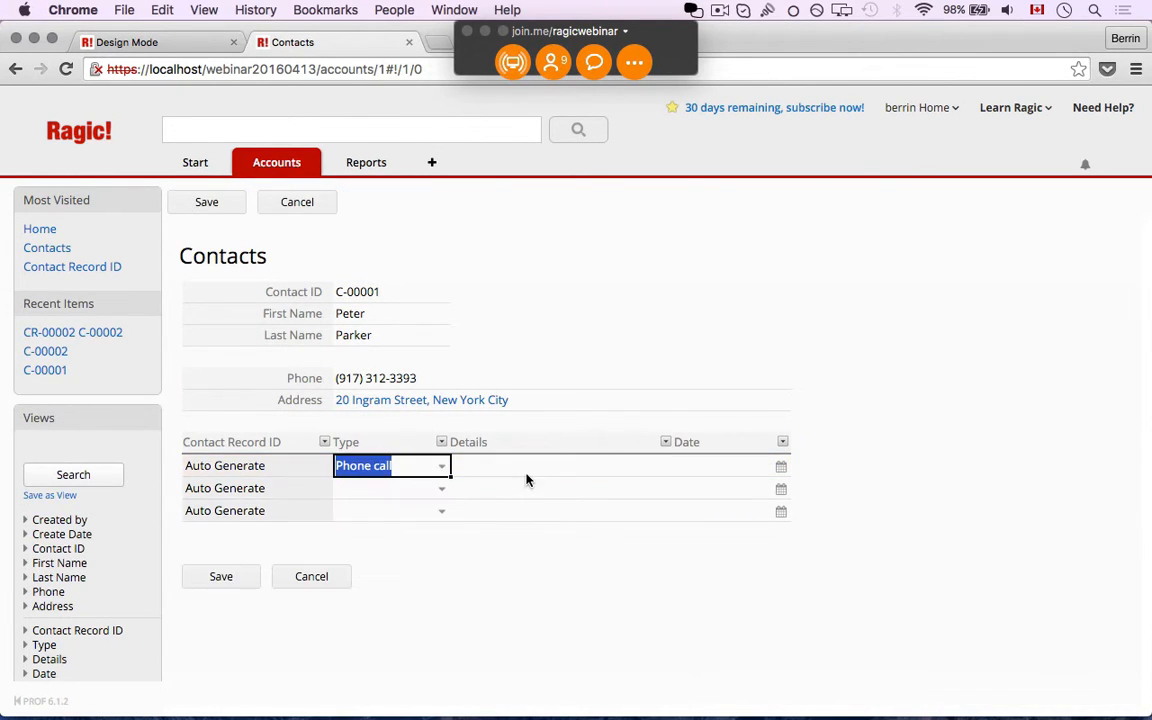
left_click(526, 472)
type("called ")
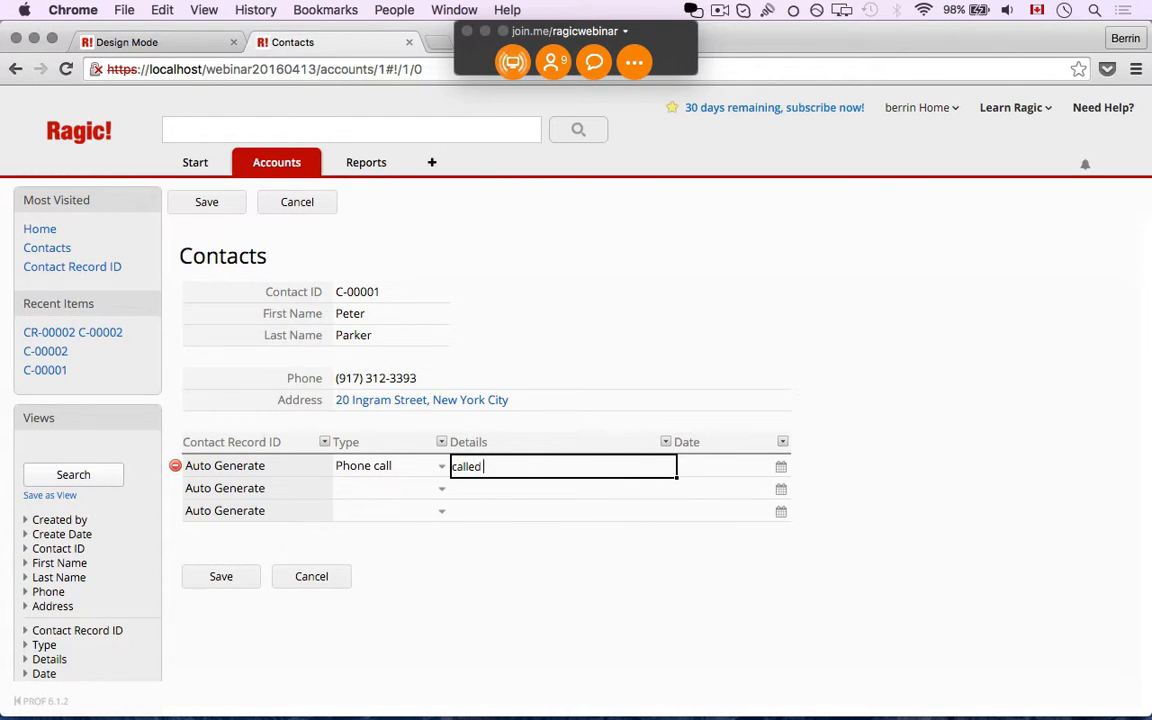
type("for info")
left_click(779, 467)
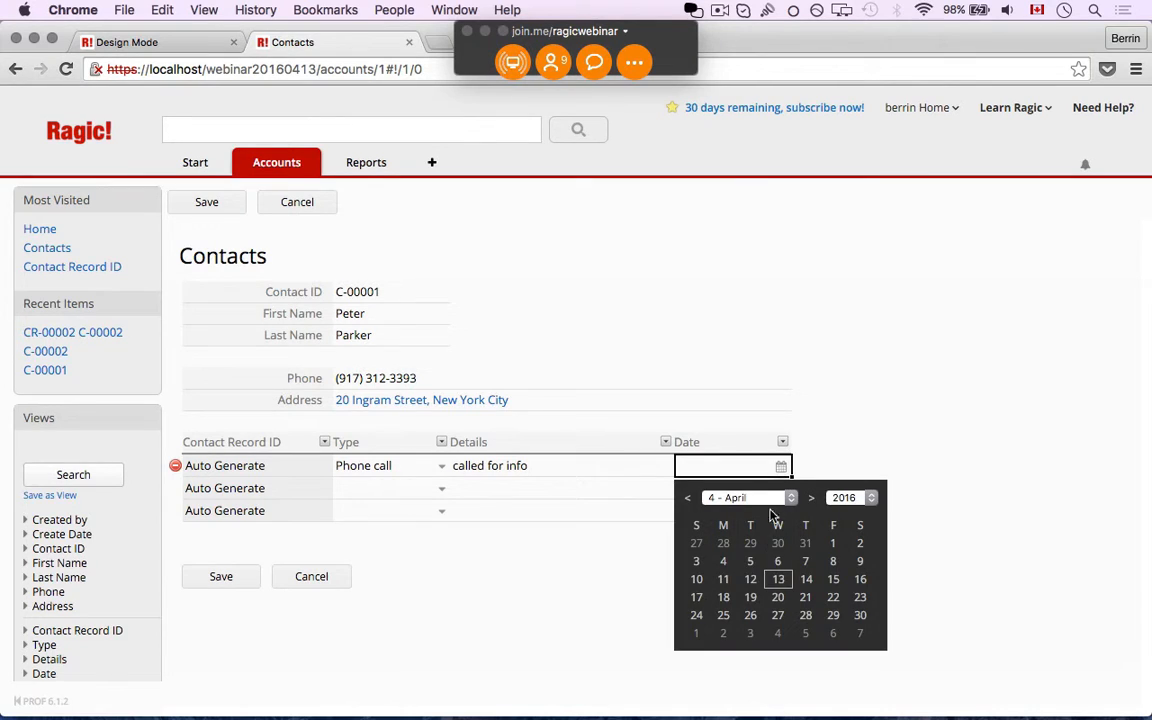
left_click(723, 579)
left_click(220, 577)
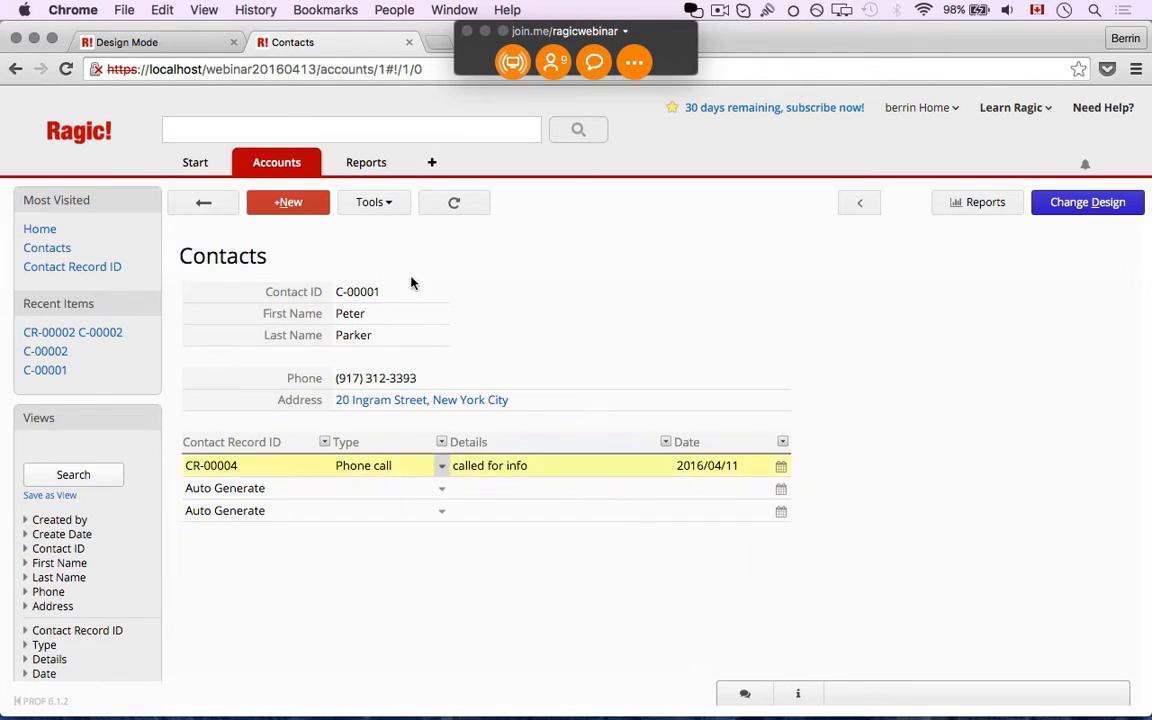
mouse_move(299, 176)
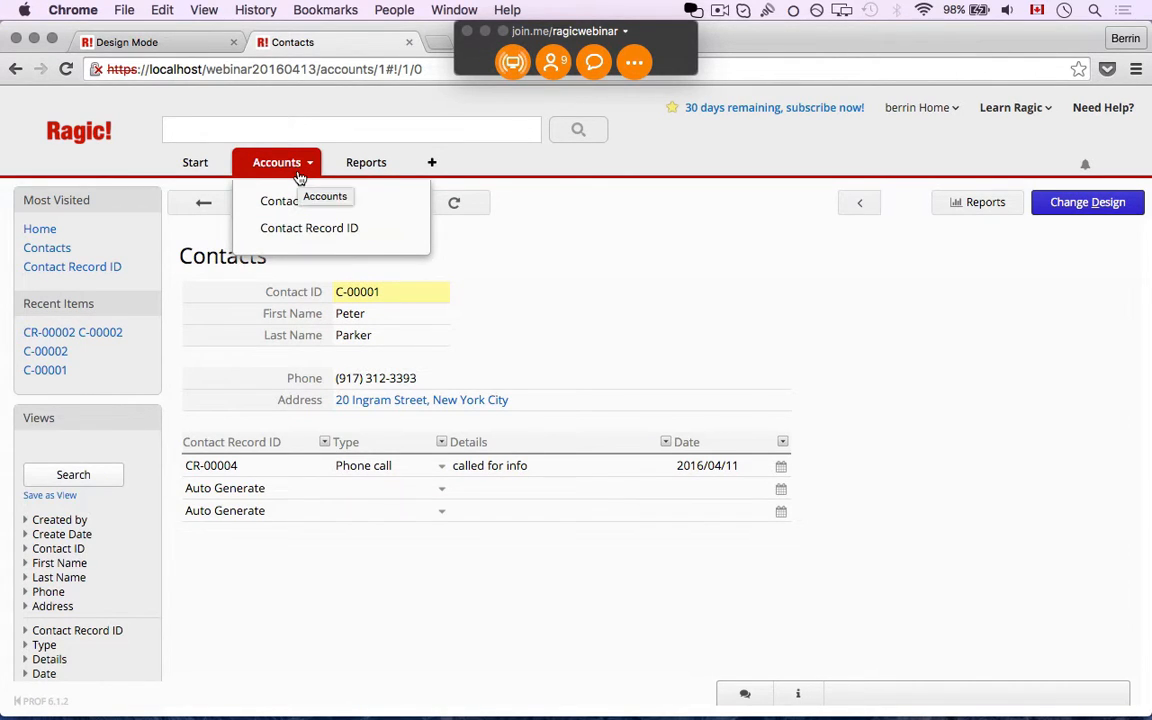
Open the Contact Record ID sheet to review records CR-00001 through CR-00004
left_click(298, 231)
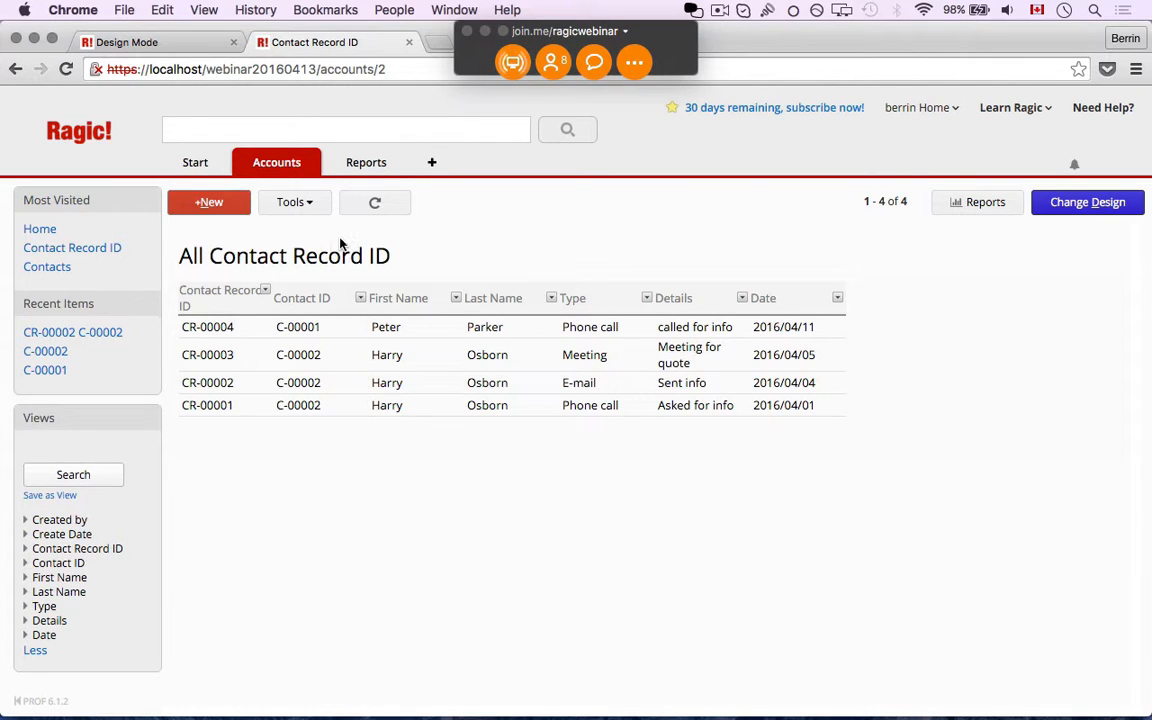
mouse_move(287, 164)
Add a new tab named Projects from the New Sheet dialog
left_click(313, 167)
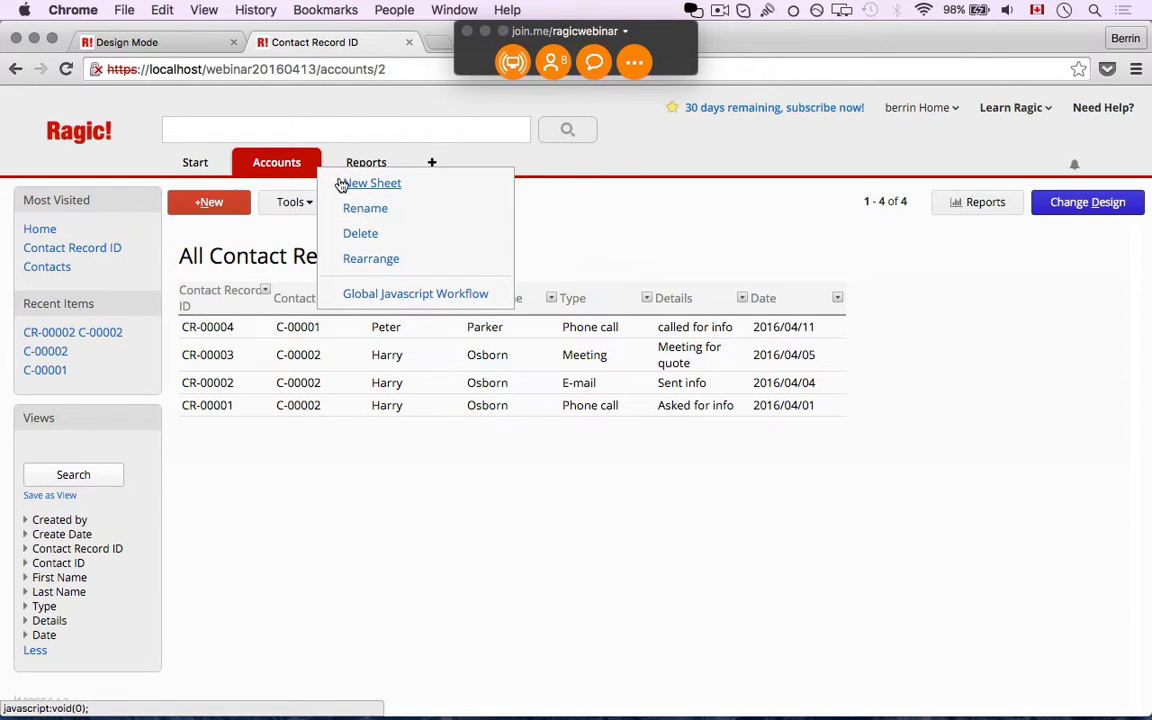
left_click(341, 184)
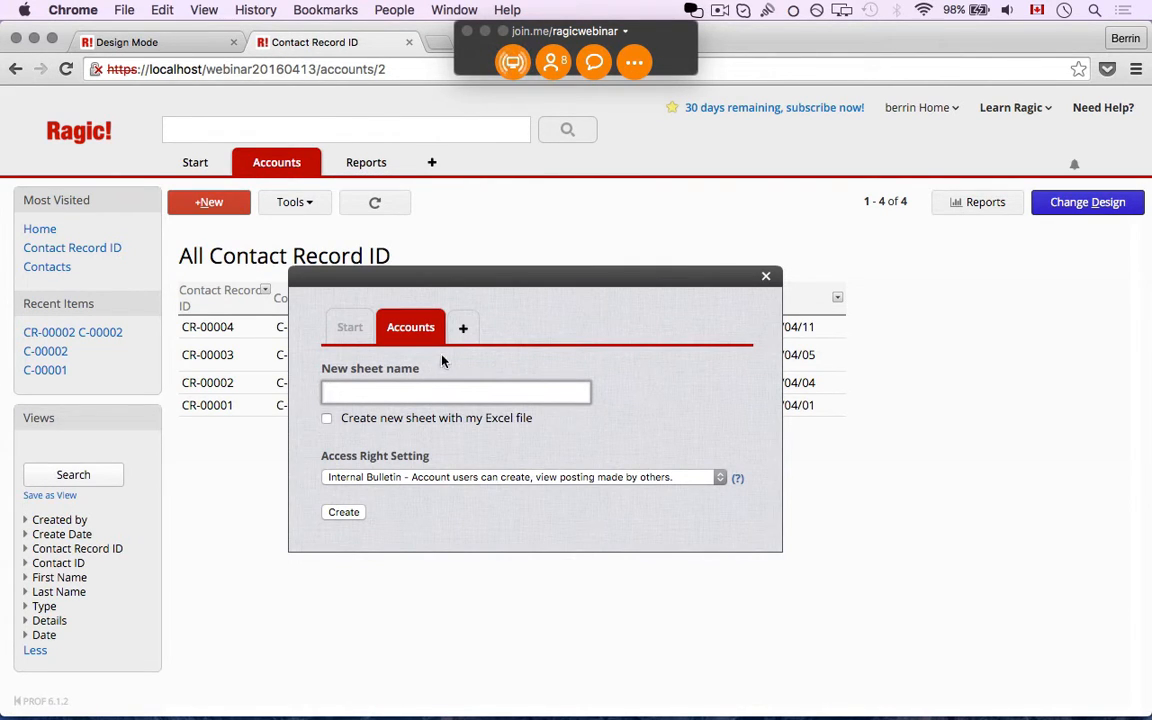
left_click(460, 331)
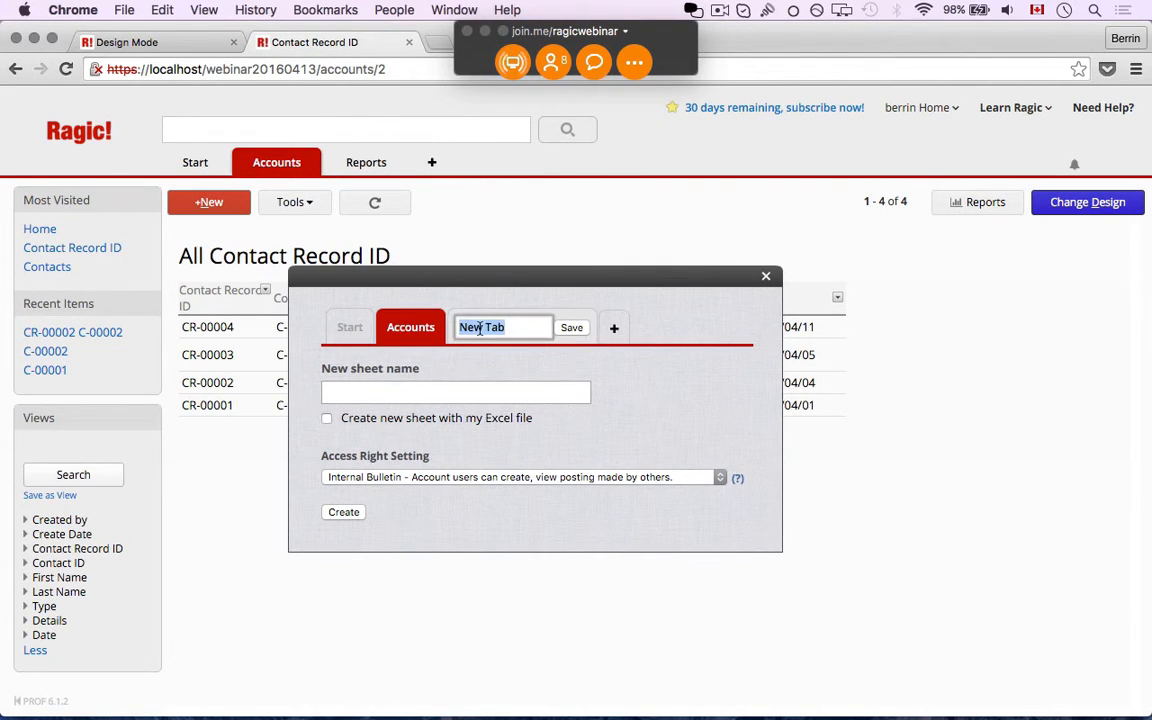
key("BackSpace")
type("Projects")
left_click(569, 328)
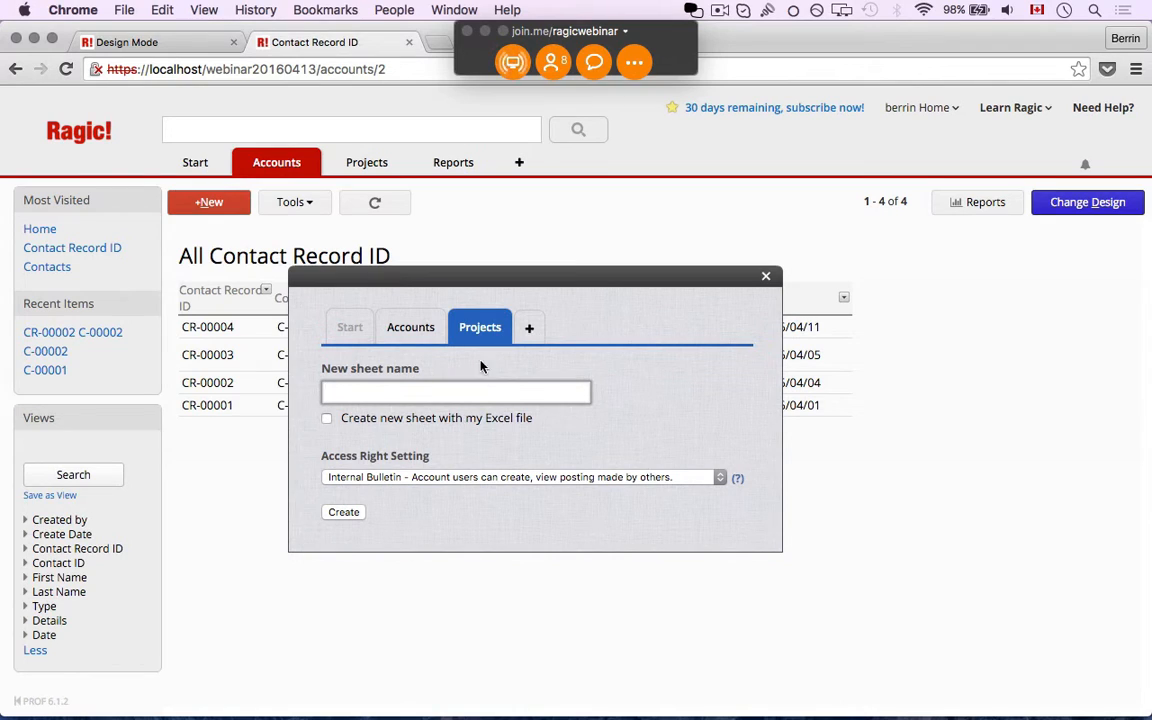
Create a sheet named Jobs under the Projects tab
left_click(463, 392)
type("Jobs")
left_click(344, 513)
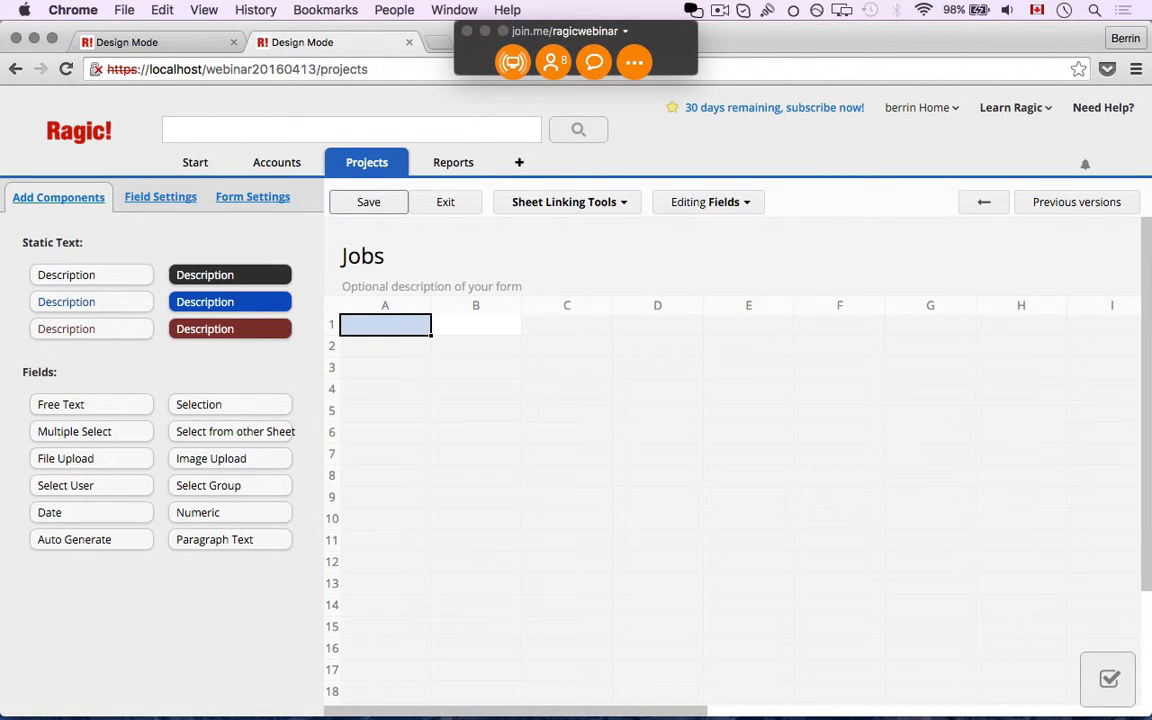
Name field A1 'Job ID' and make it Auto Generate with format J-{0,number,00000}
type("Job ID")
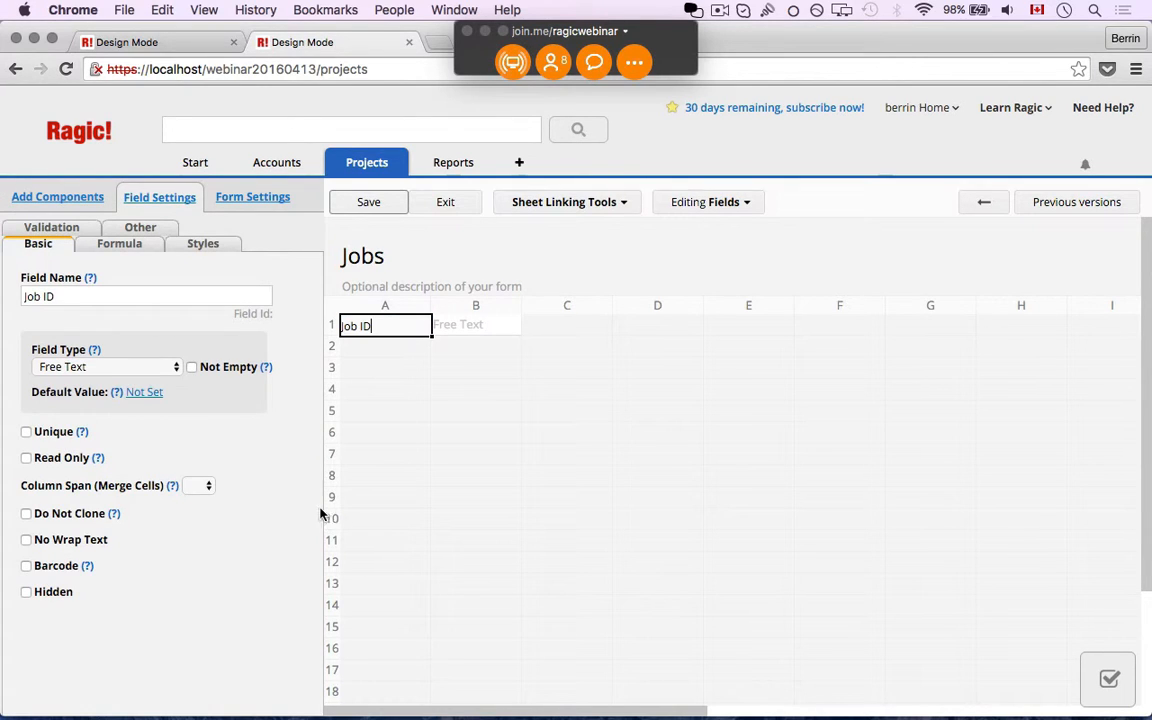
left_click(110, 370)
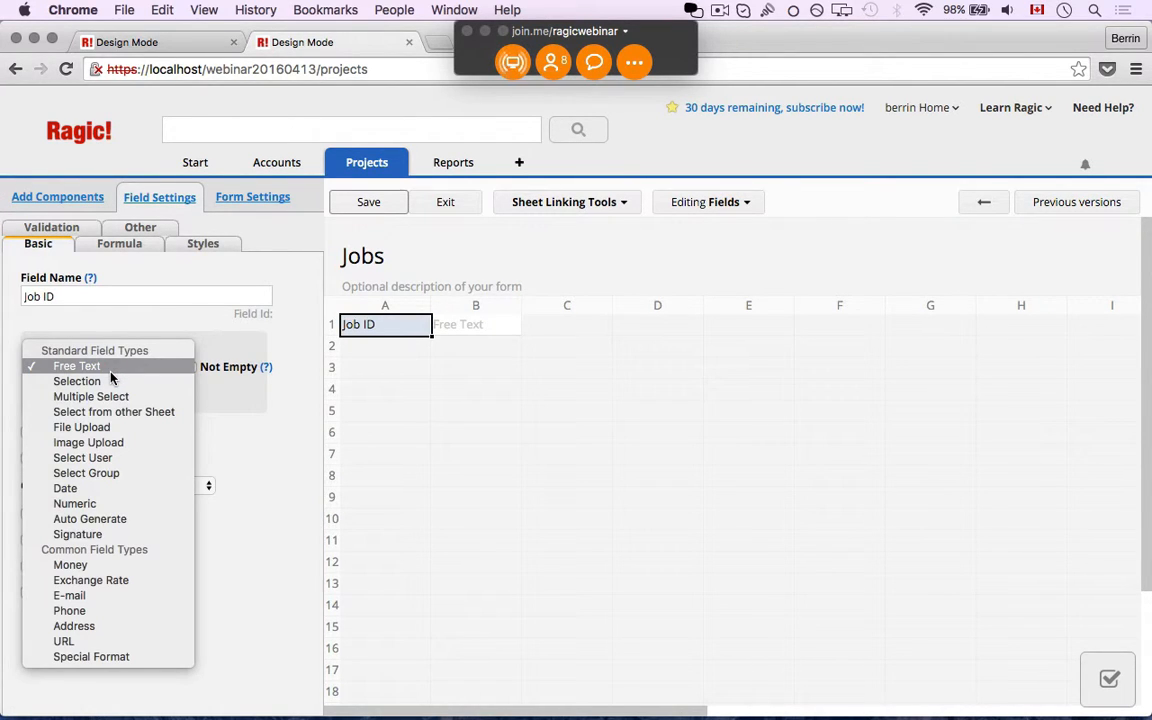
key("Escape")
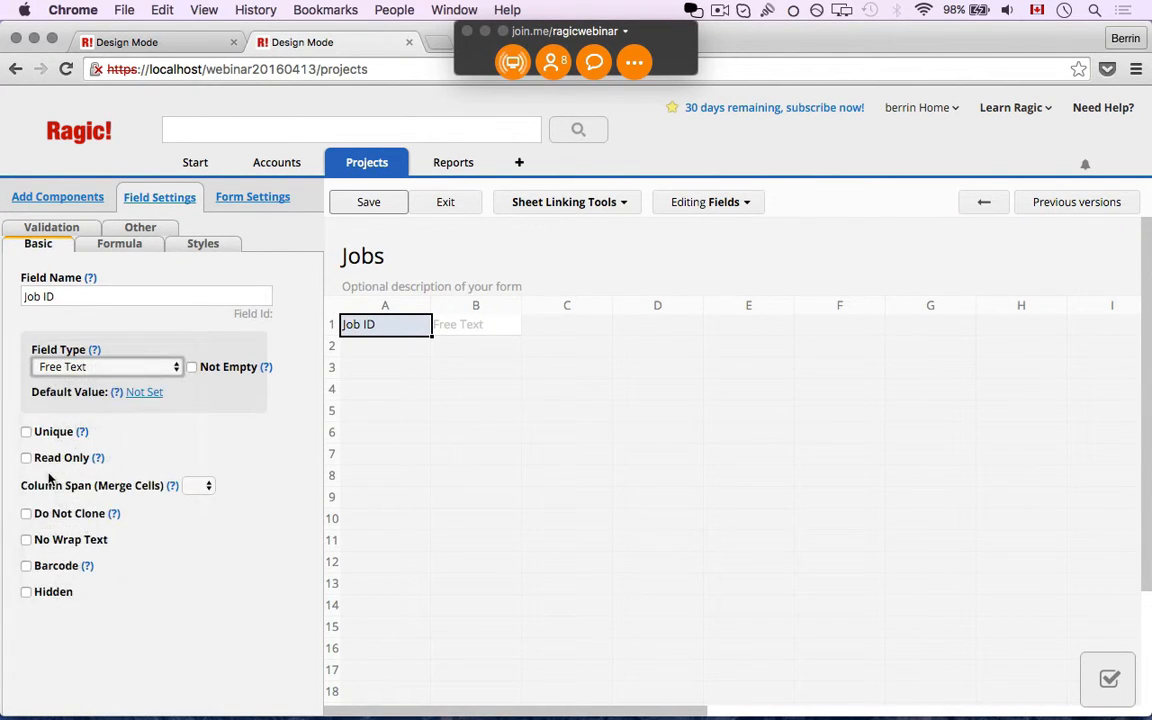
left_click(35, 472)
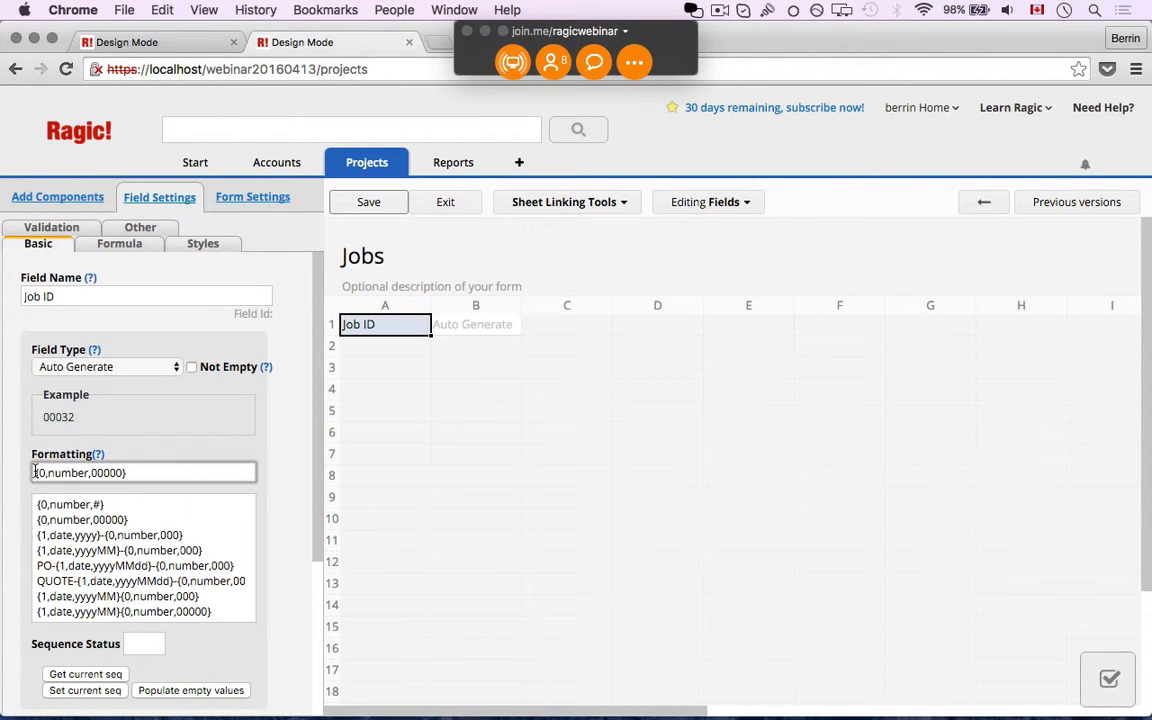
type("J-")
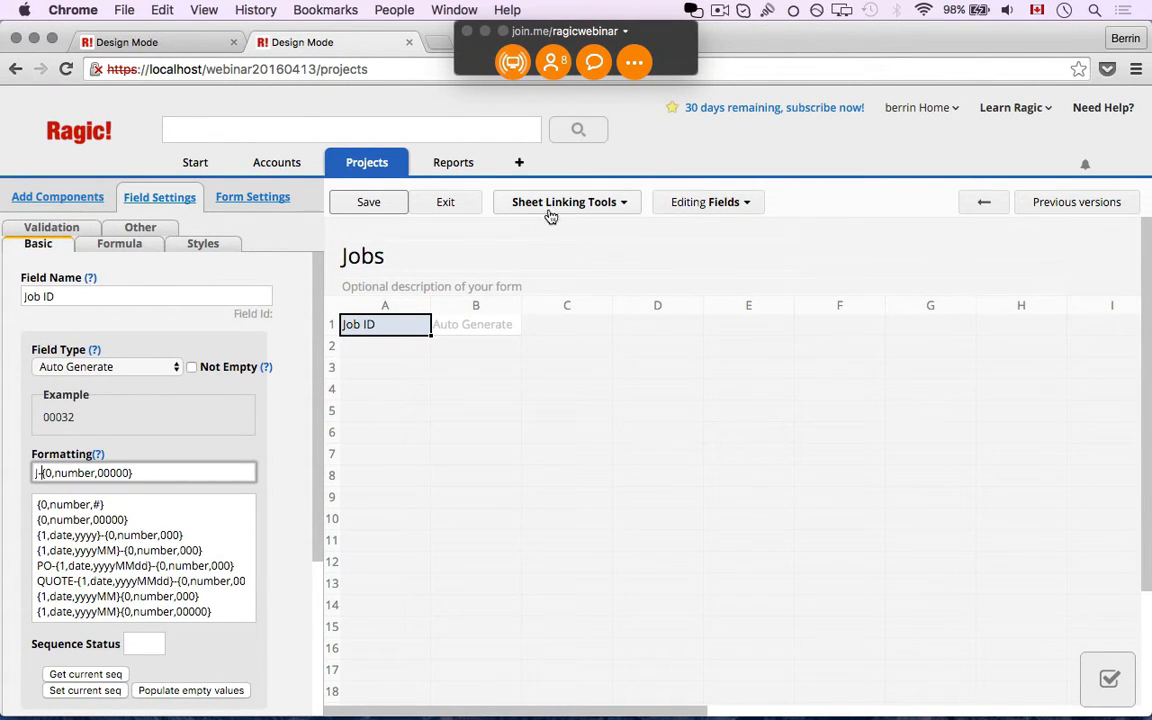
mouse_move(270, 163)
In the Link Manager, link a Contact ID field from the Accounts Contacts sheet into Jobs
left_click(563, 204)
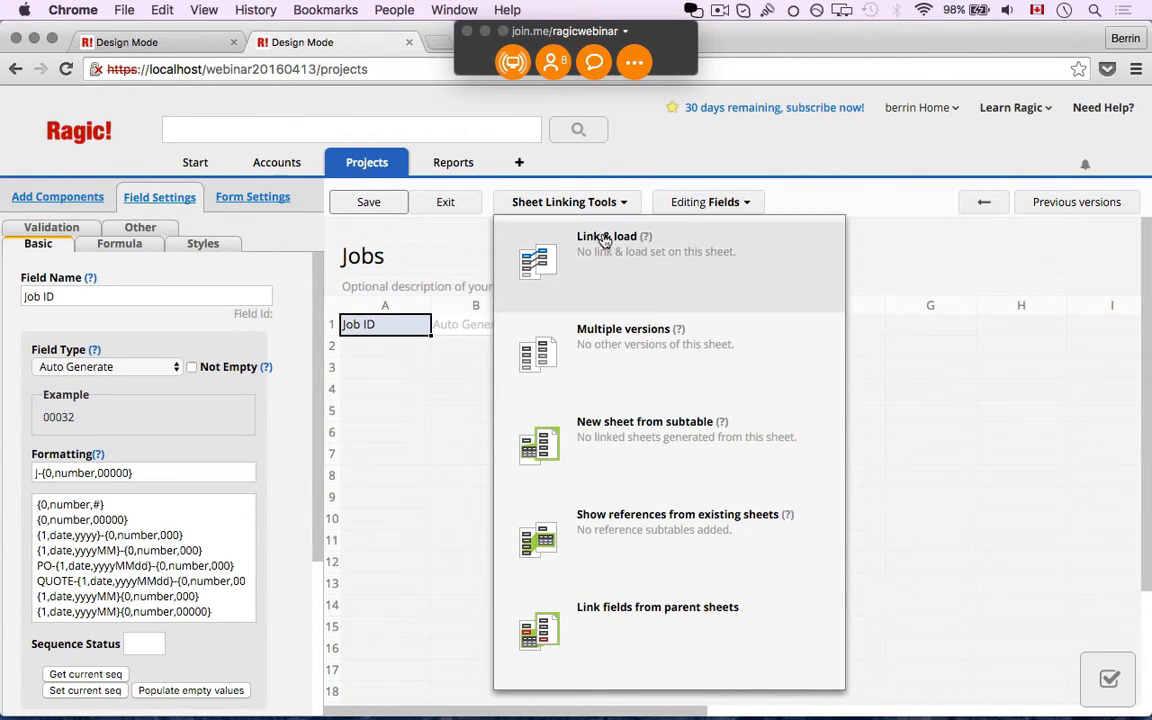
left_click(611, 268)
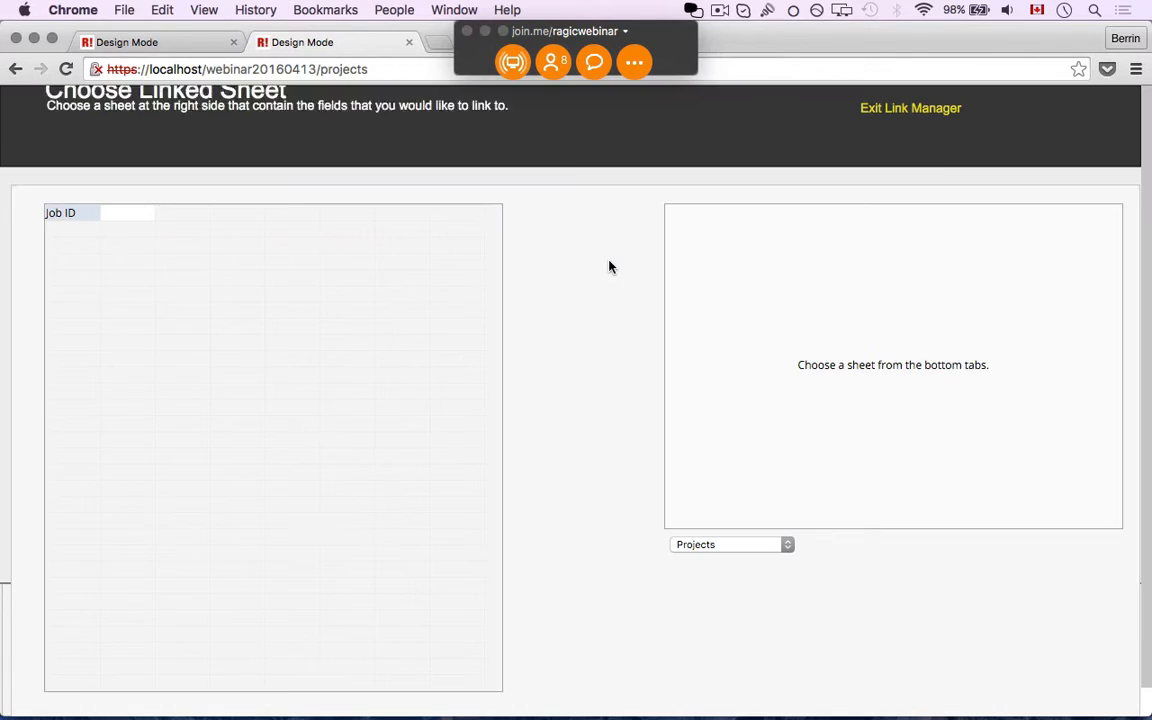
left_click(757, 544)
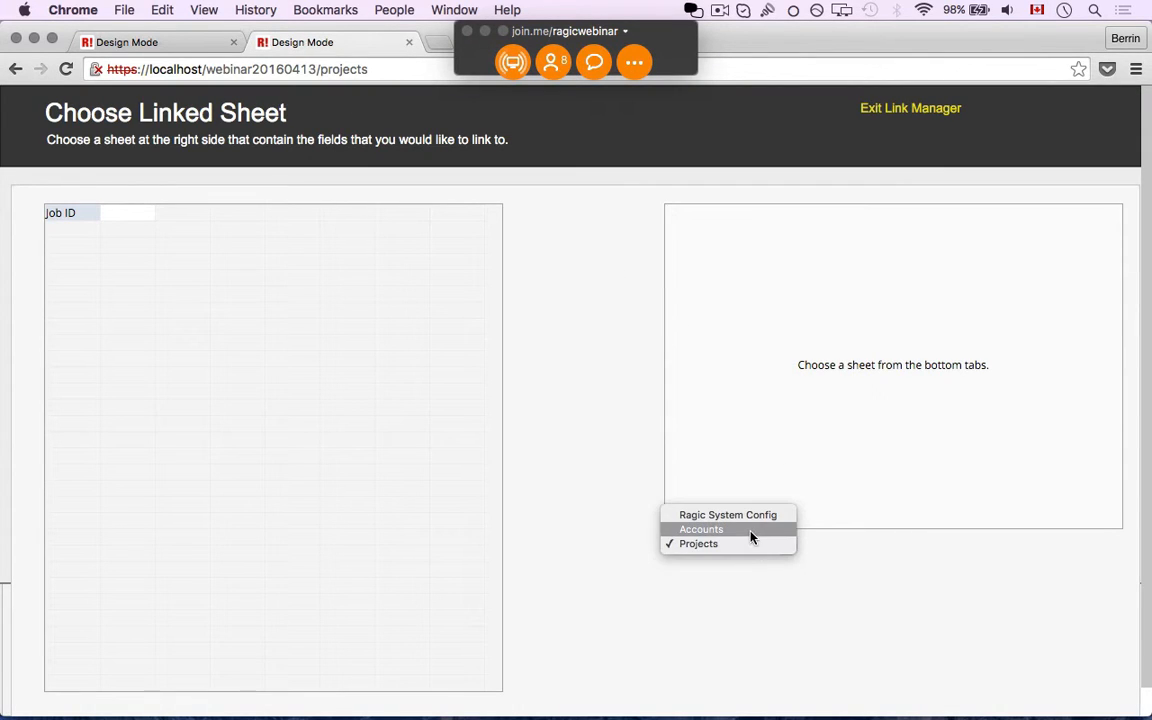
left_click(818, 537)
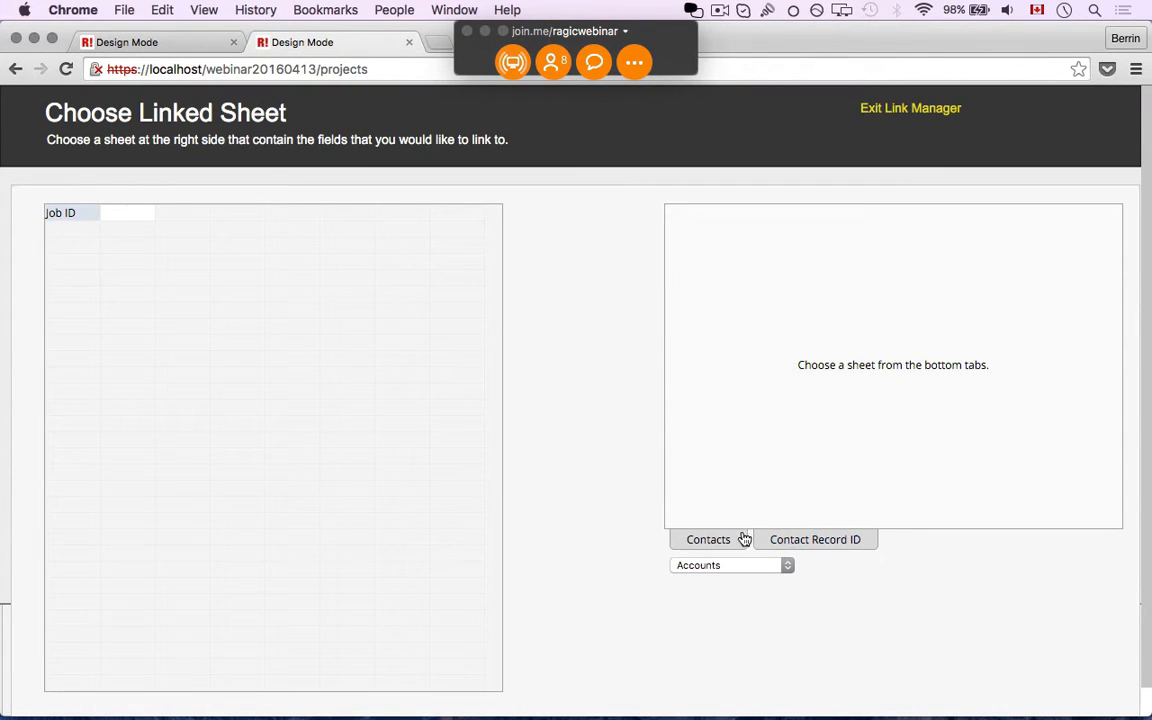
left_click(730, 540)
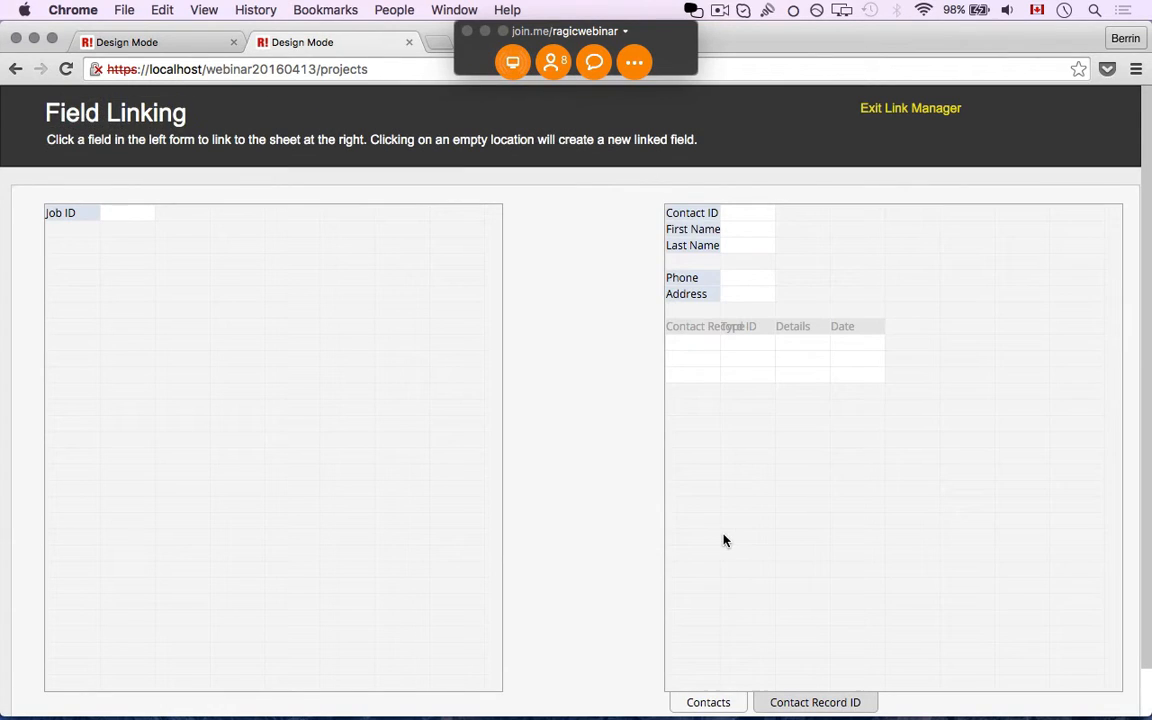
left_click(705, 214)
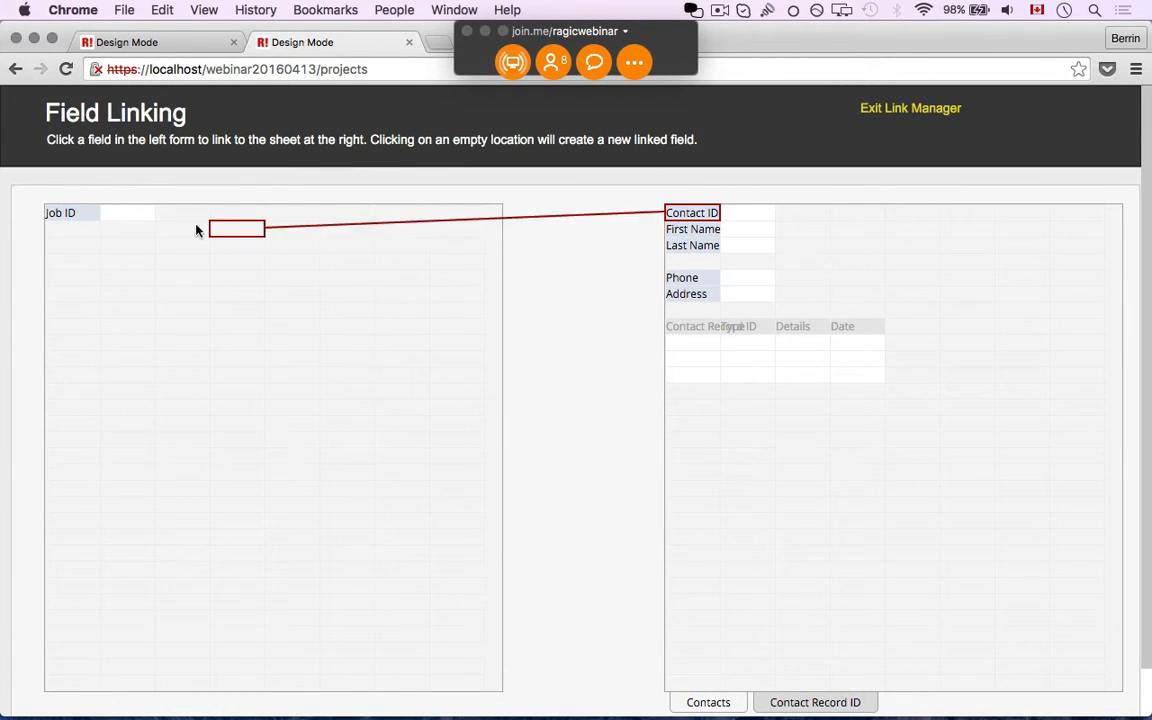
left_click(80, 244)
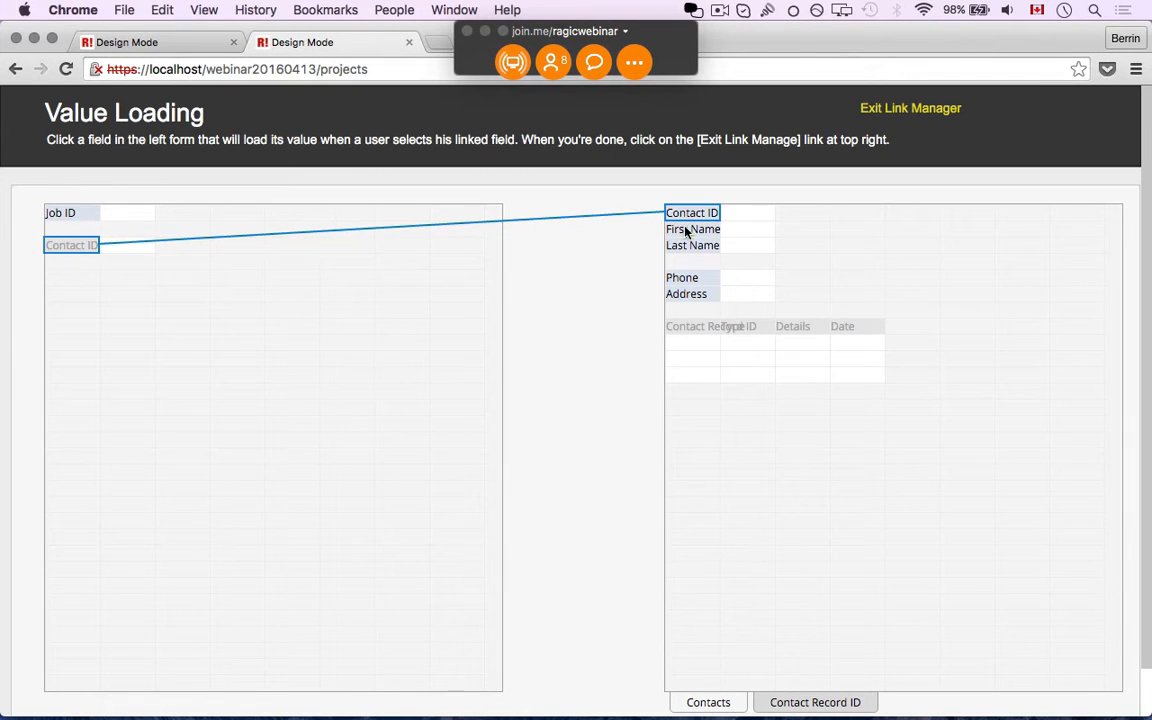
Load First Name, Last Name, Phone and Address below Contact ID, then exit the Link Manager
left_click(692, 229)
left_click(88, 260)
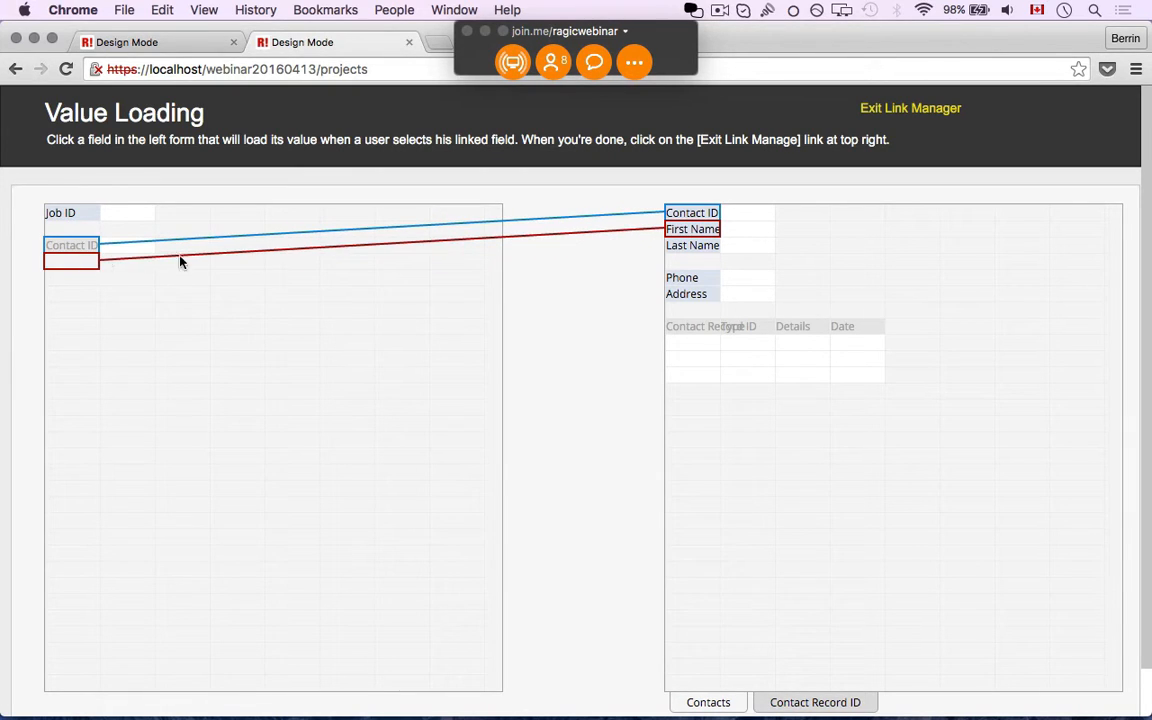
left_click(682, 247)
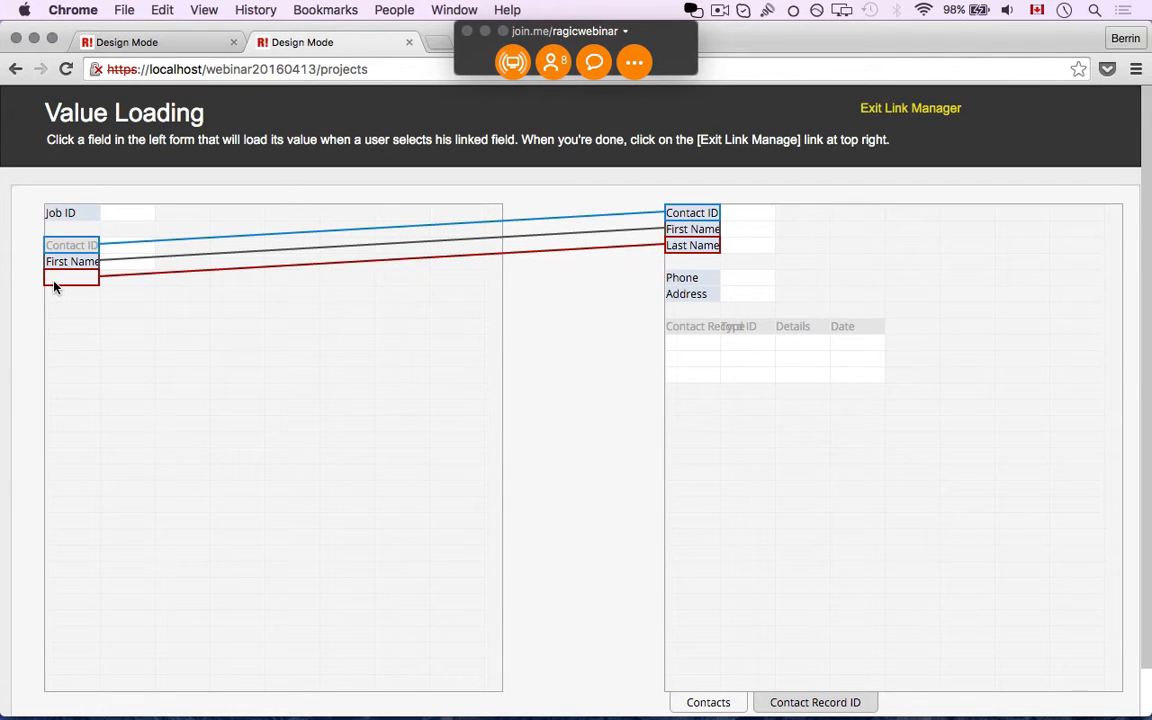
left_click(54, 281)
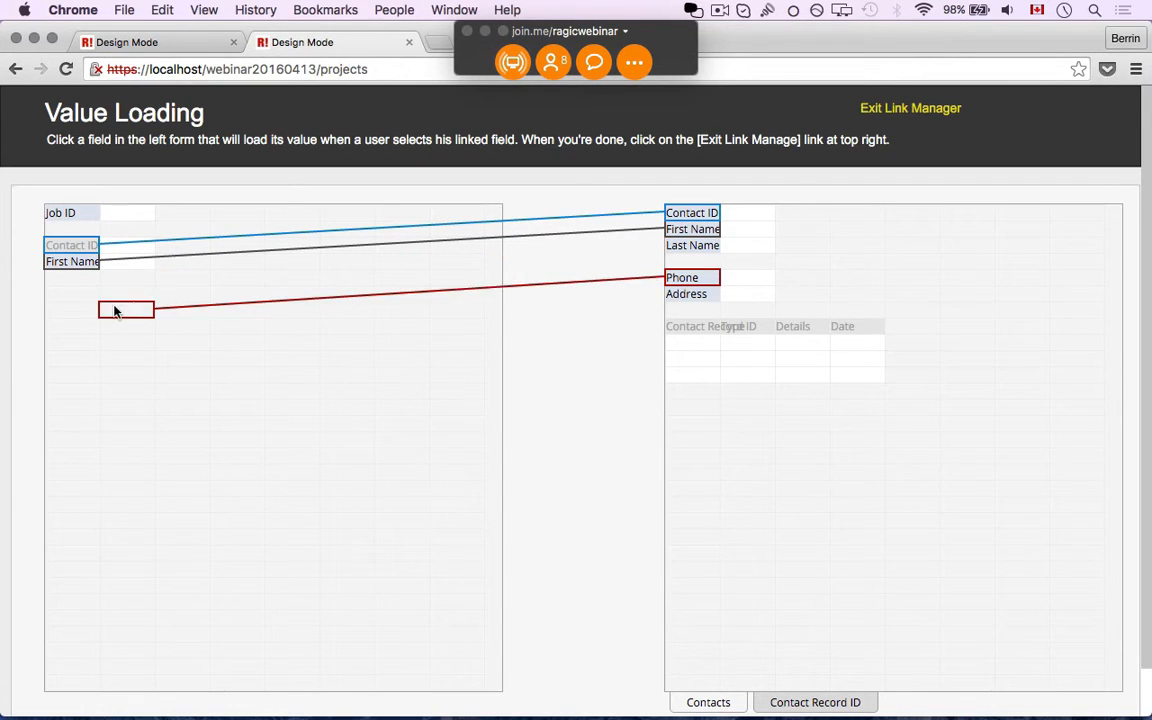
left_click(75, 311)
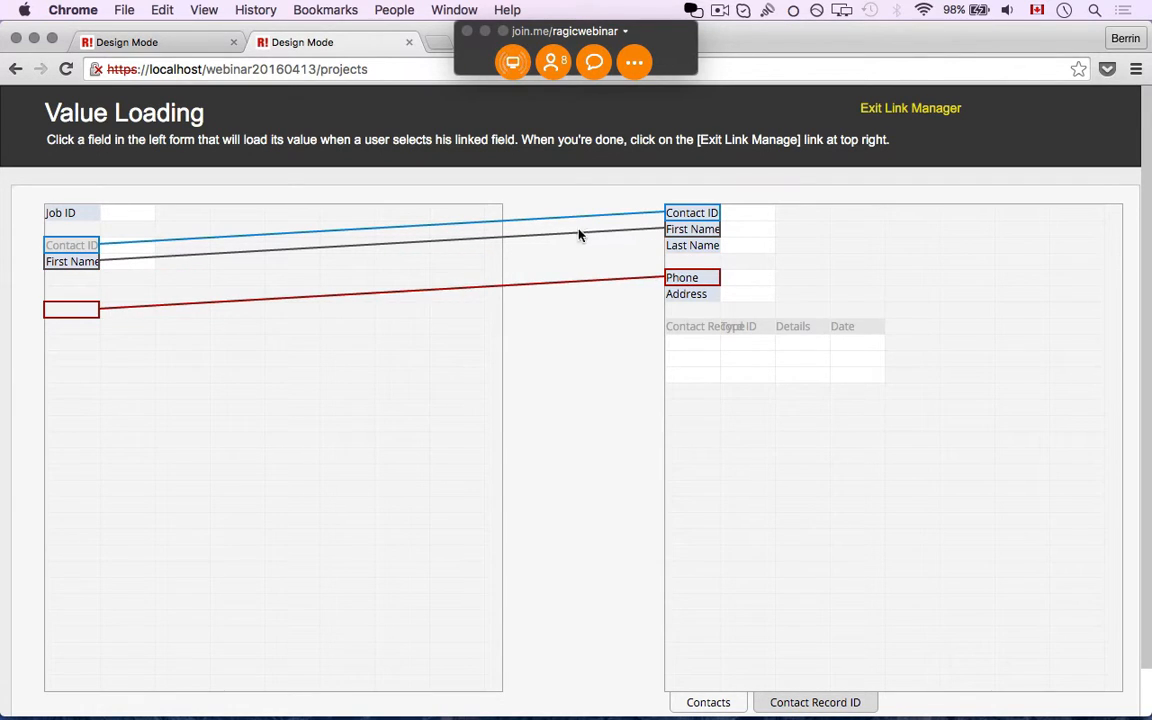
left_click(684, 245)
left_click(70, 285)
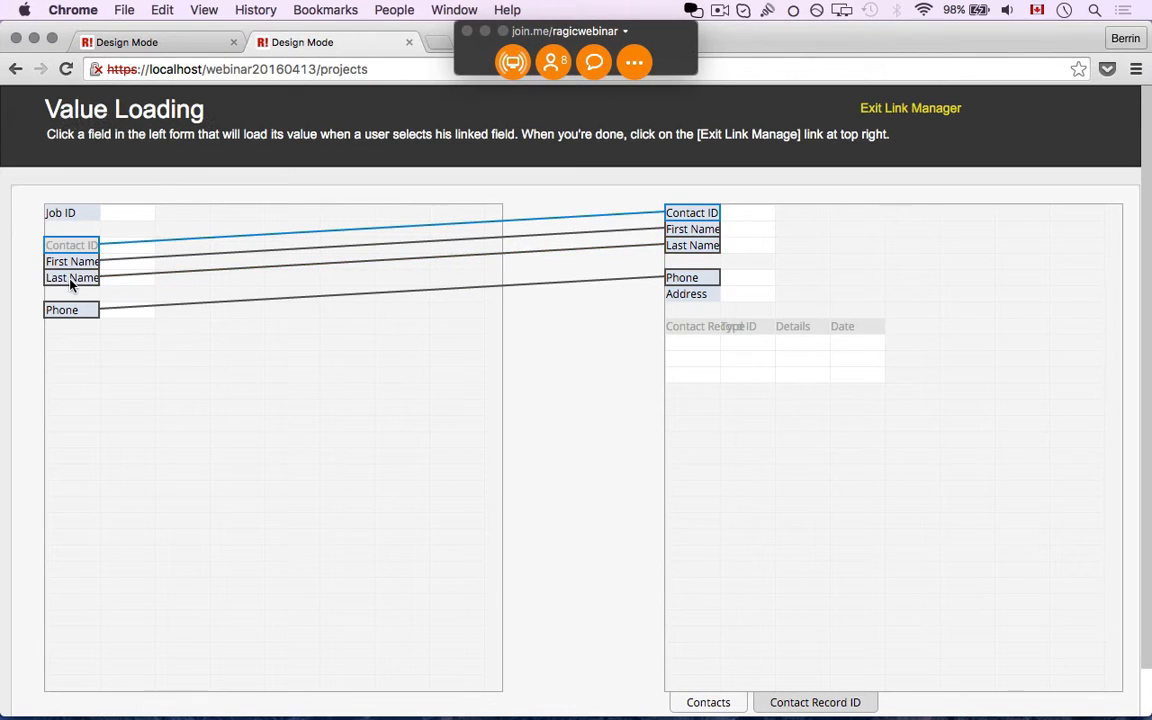
left_click(686, 293)
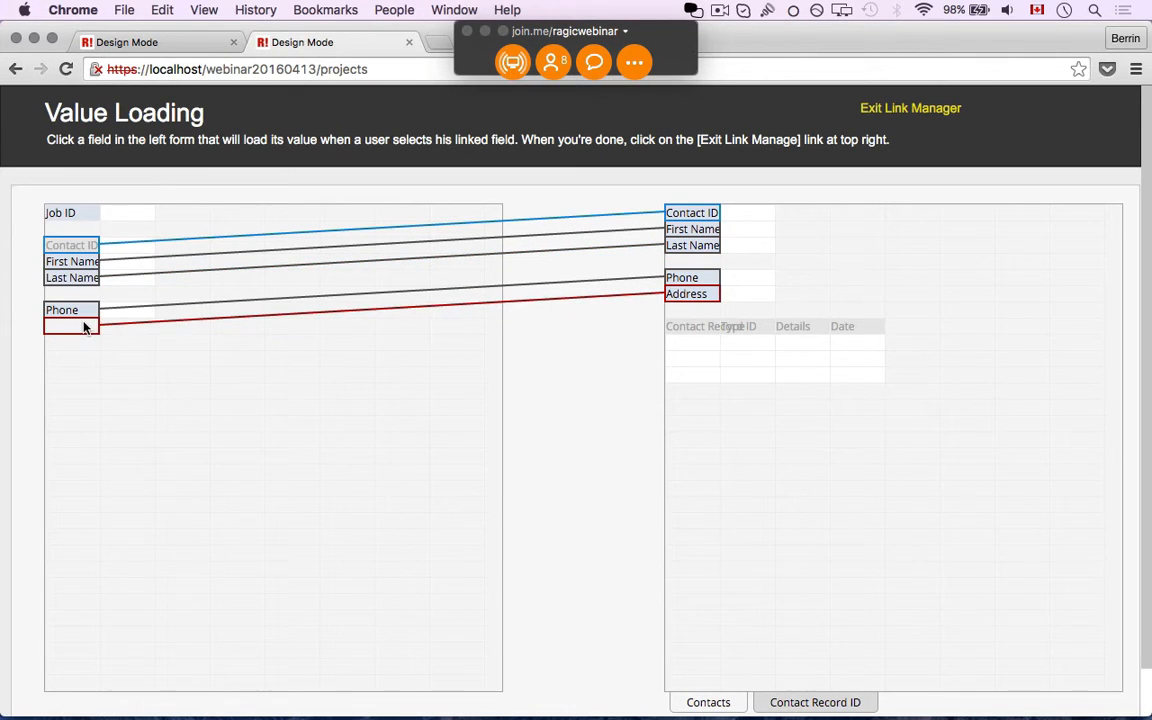
left_click(85, 327)
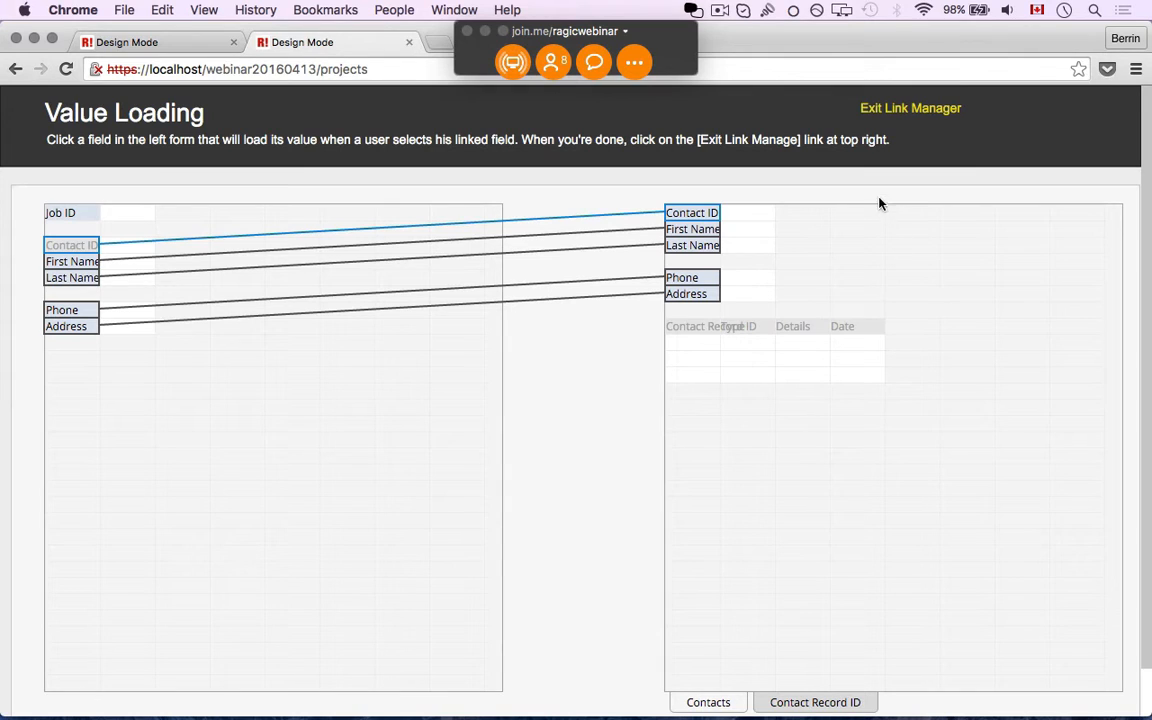
left_click(872, 109)
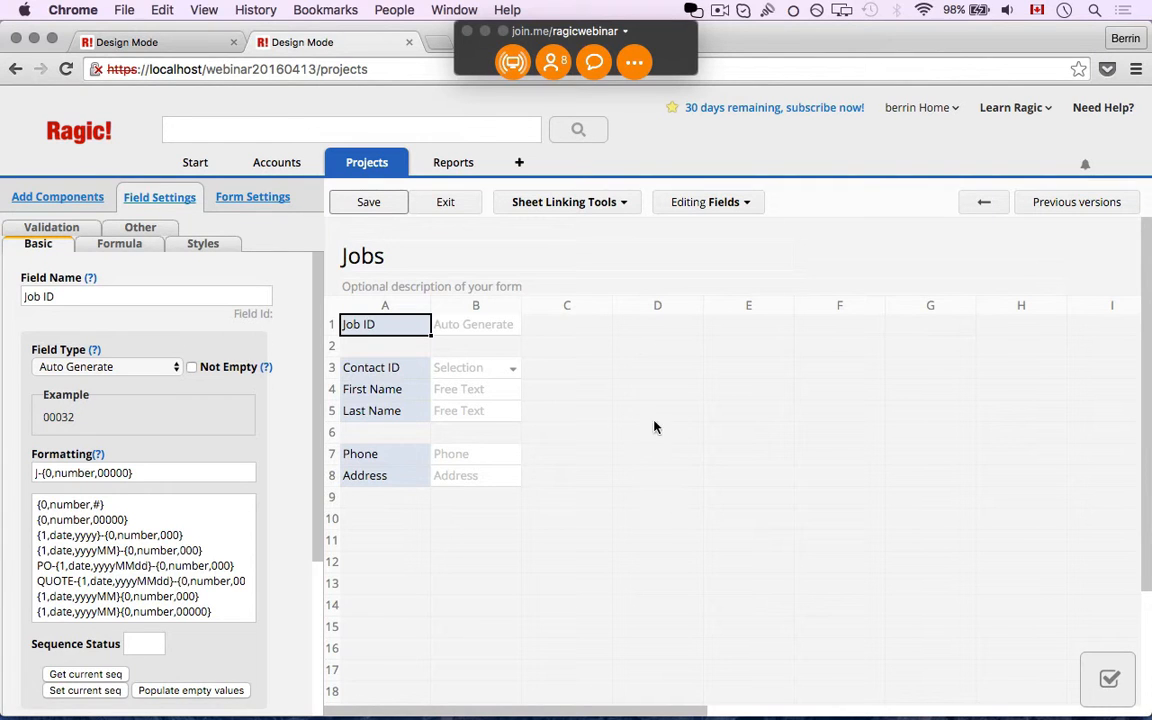
Add a Job Date field in cell A10
left_click(364, 516)
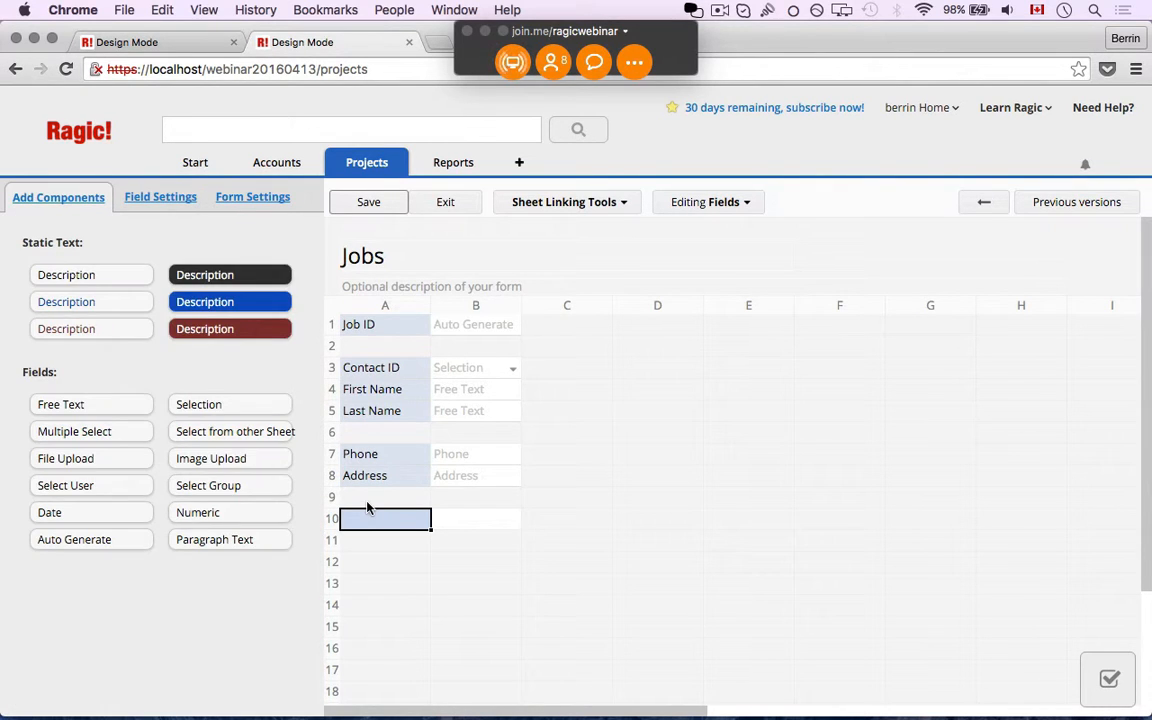
type("Job Date")
key("Return")
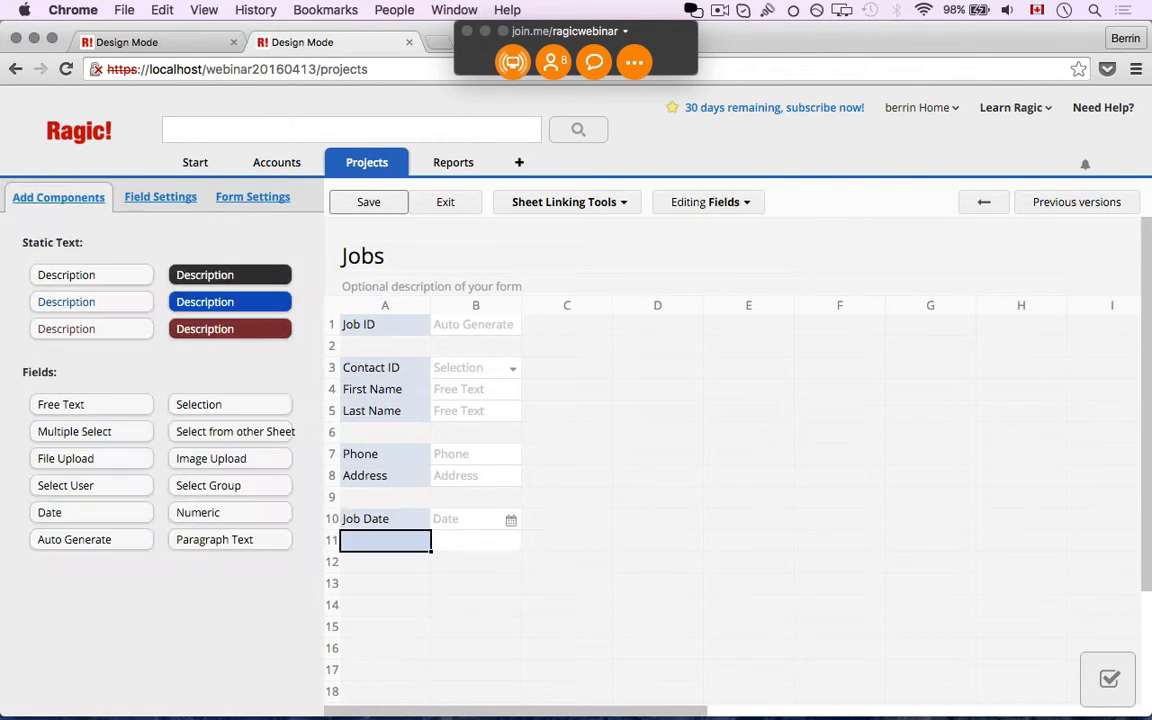
Add a Status field with choices Complete and In Process, then save the design
type("Status")
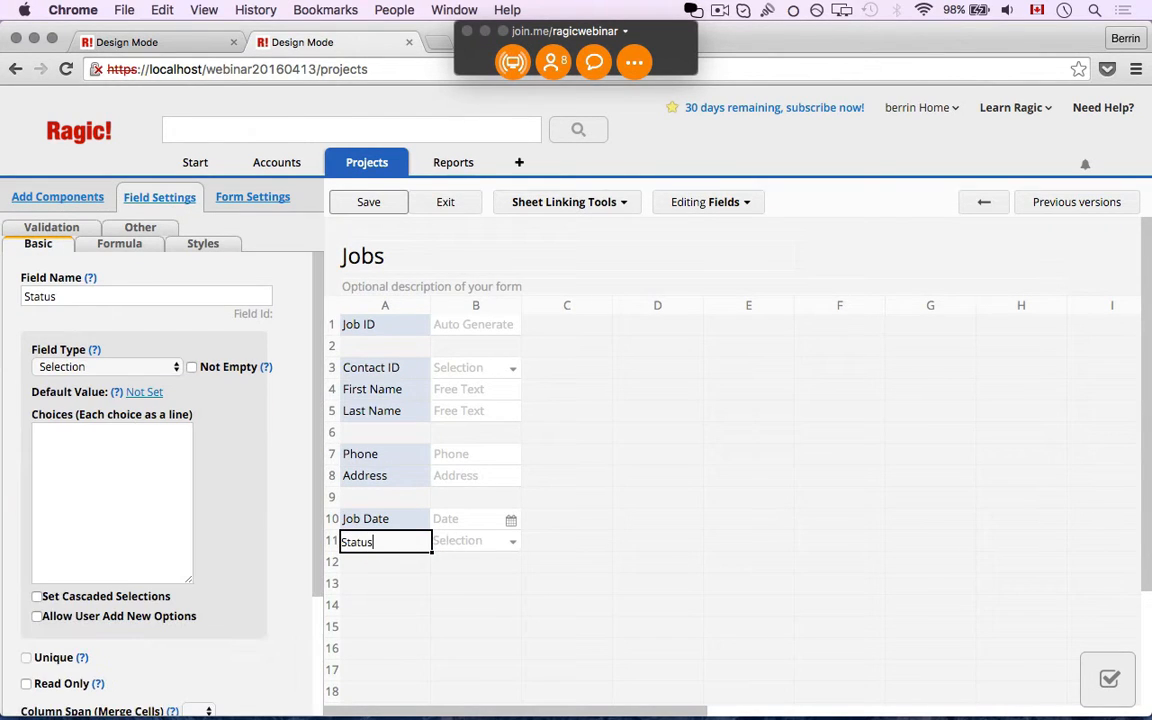
left_click(154, 452)
type("Complete ")
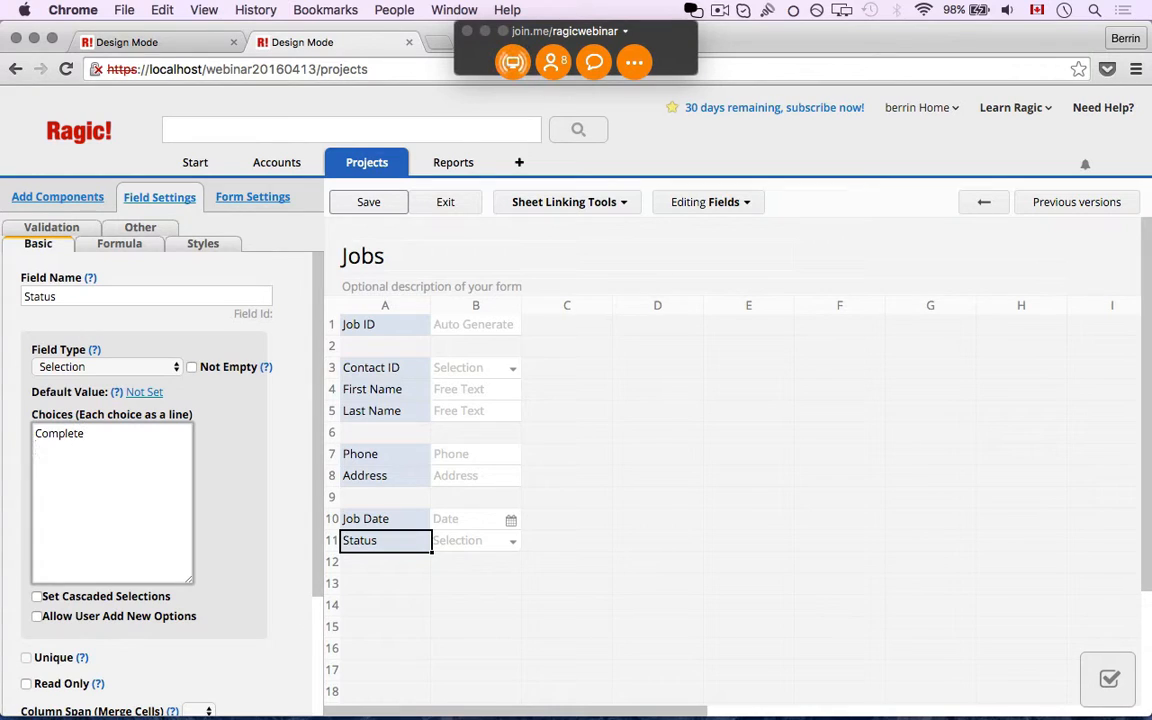
type("In Process")
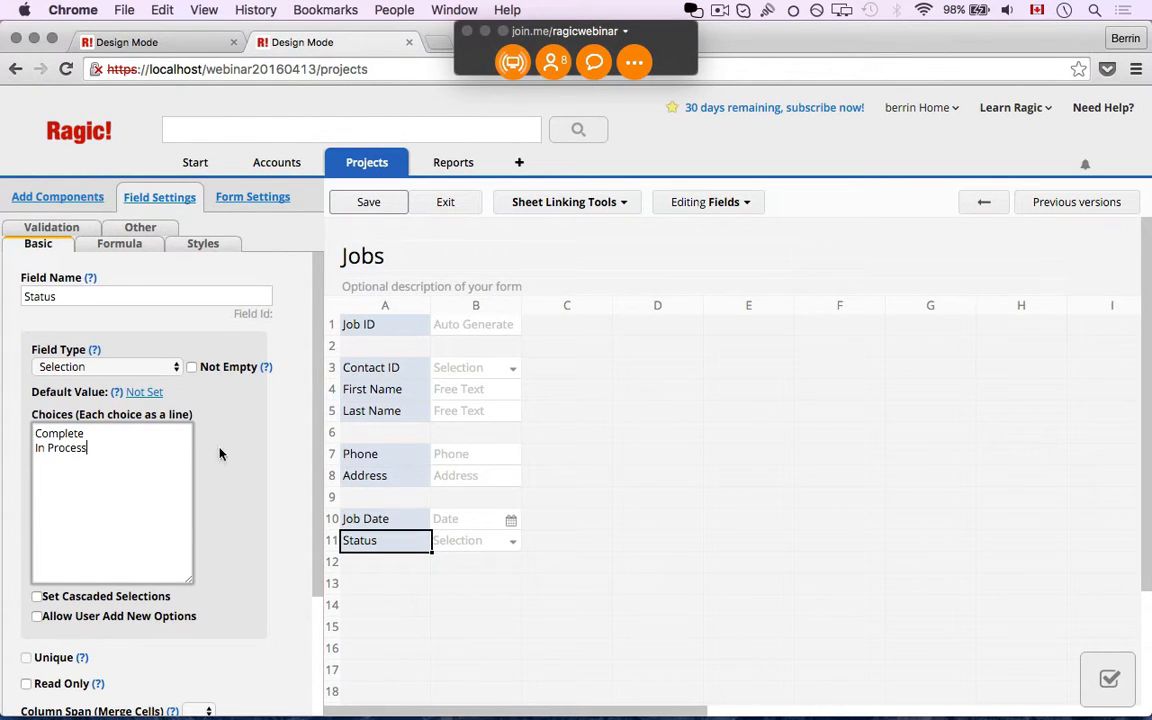
left_click(372, 202)
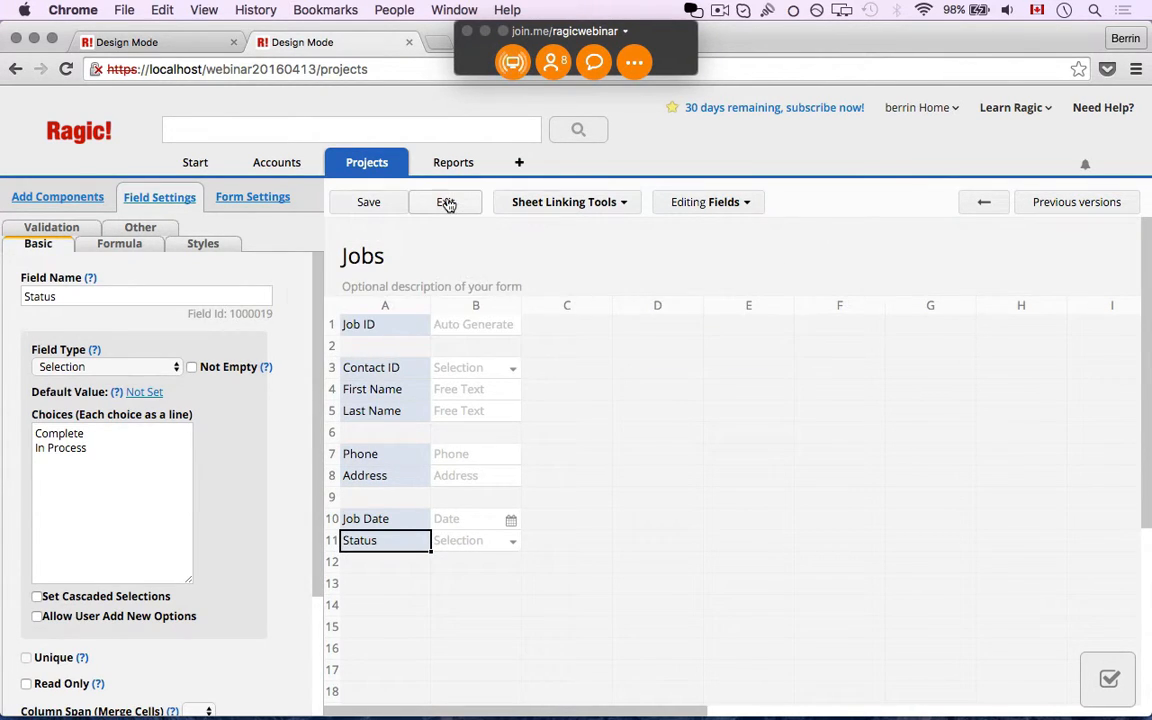
In a new Jobs entry, set Contact ID to C-00002 so the contact's details load
left_click(447, 203)
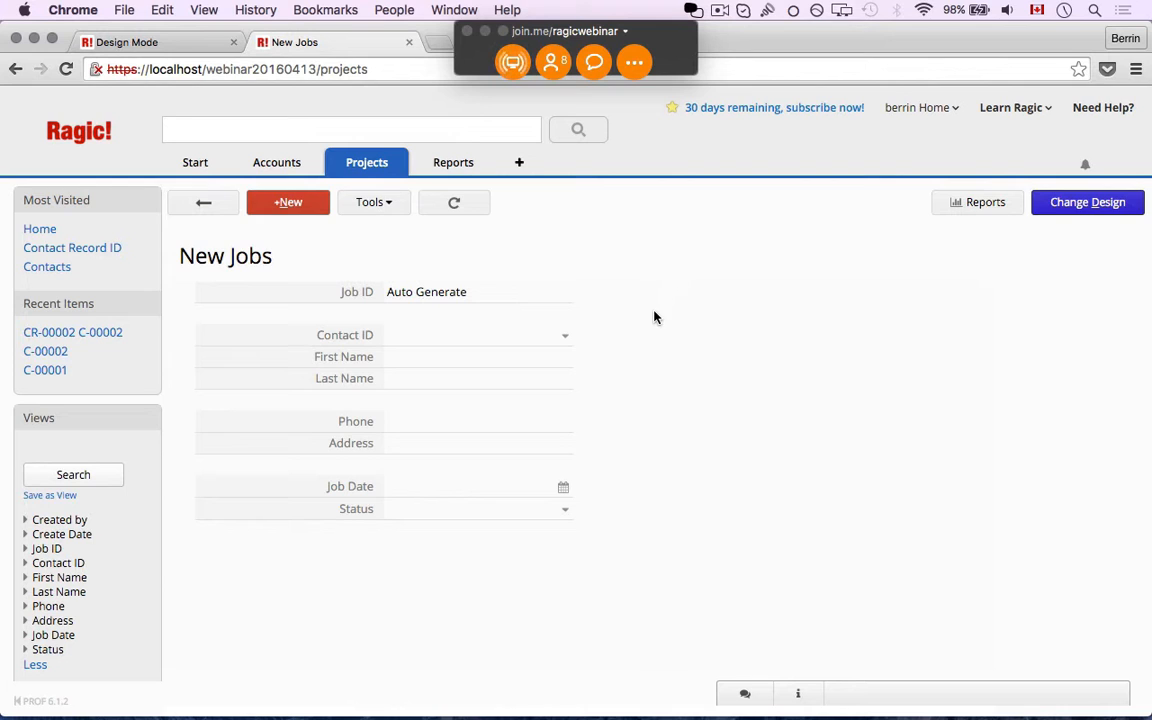
left_click(474, 346)
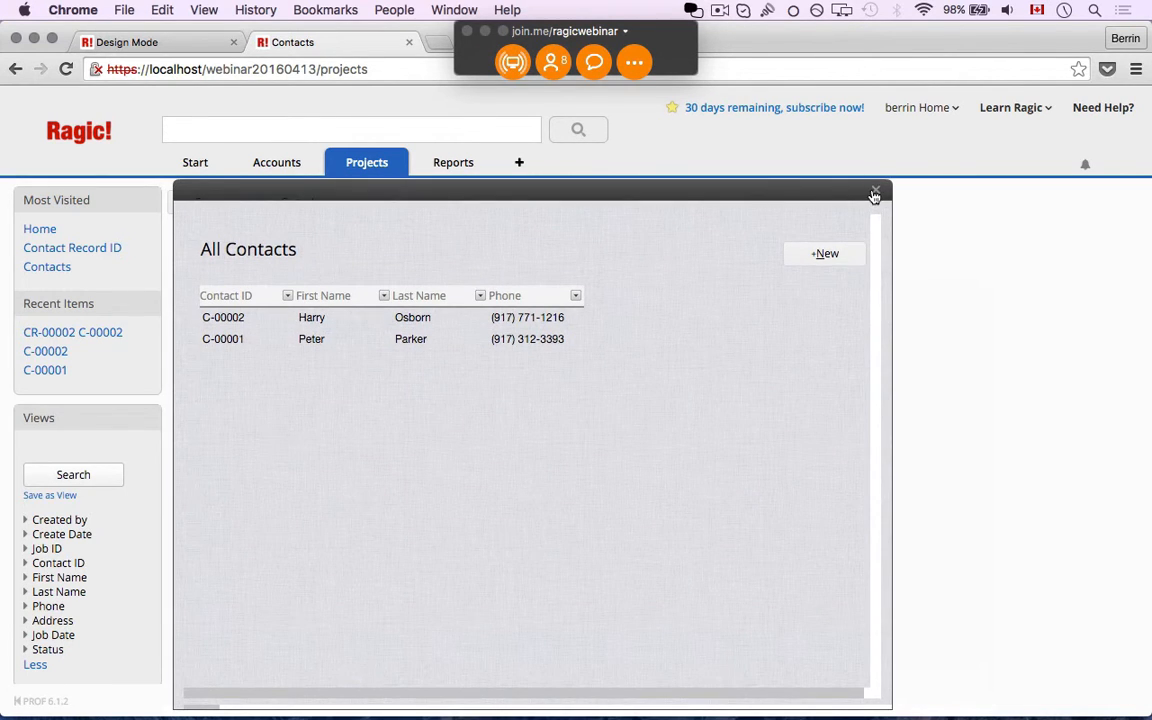
left_click(874, 193)
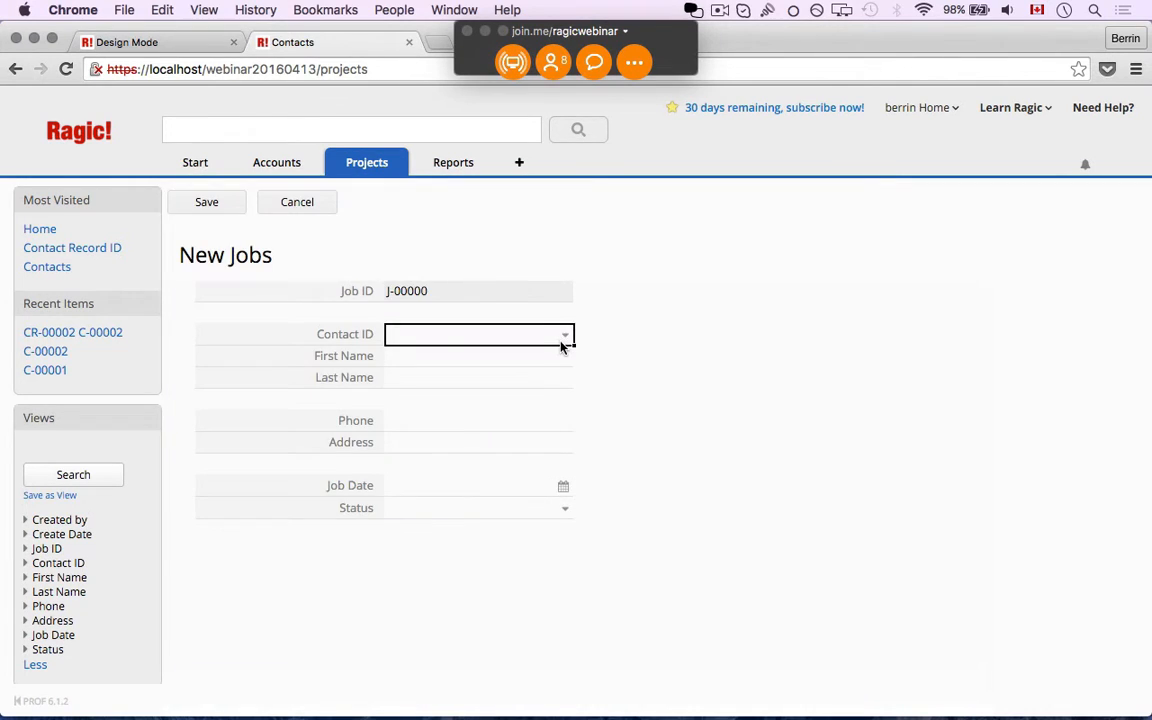
left_click(560, 340)
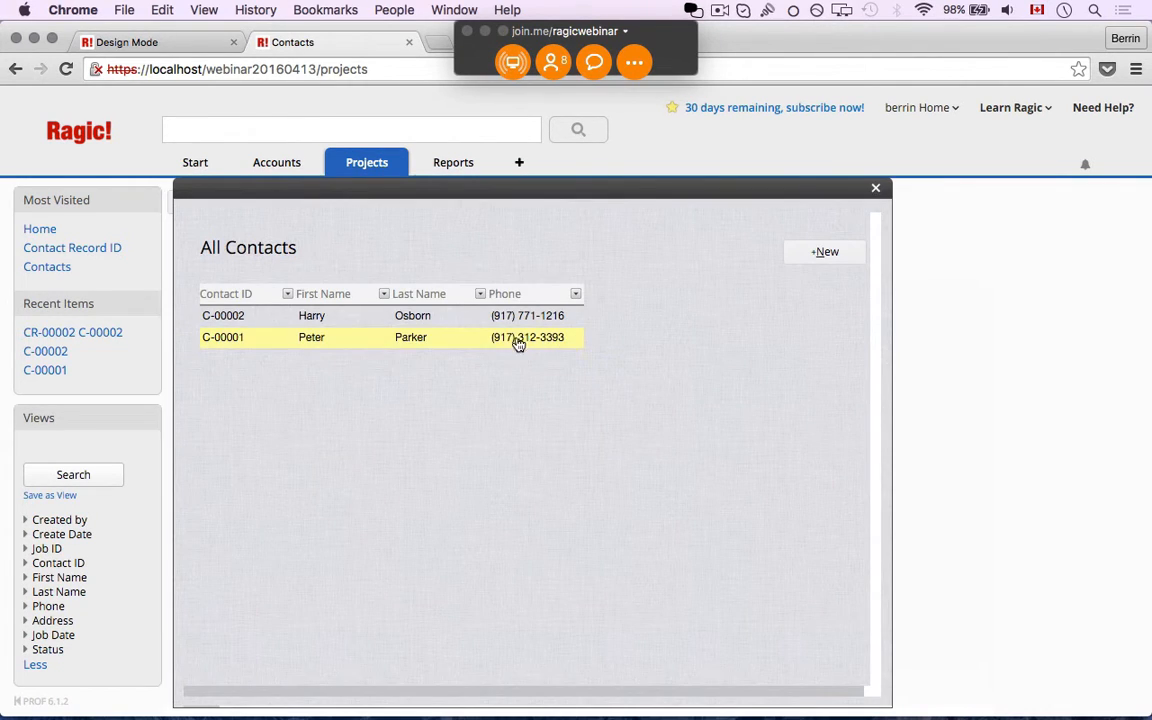
left_click(312, 338)
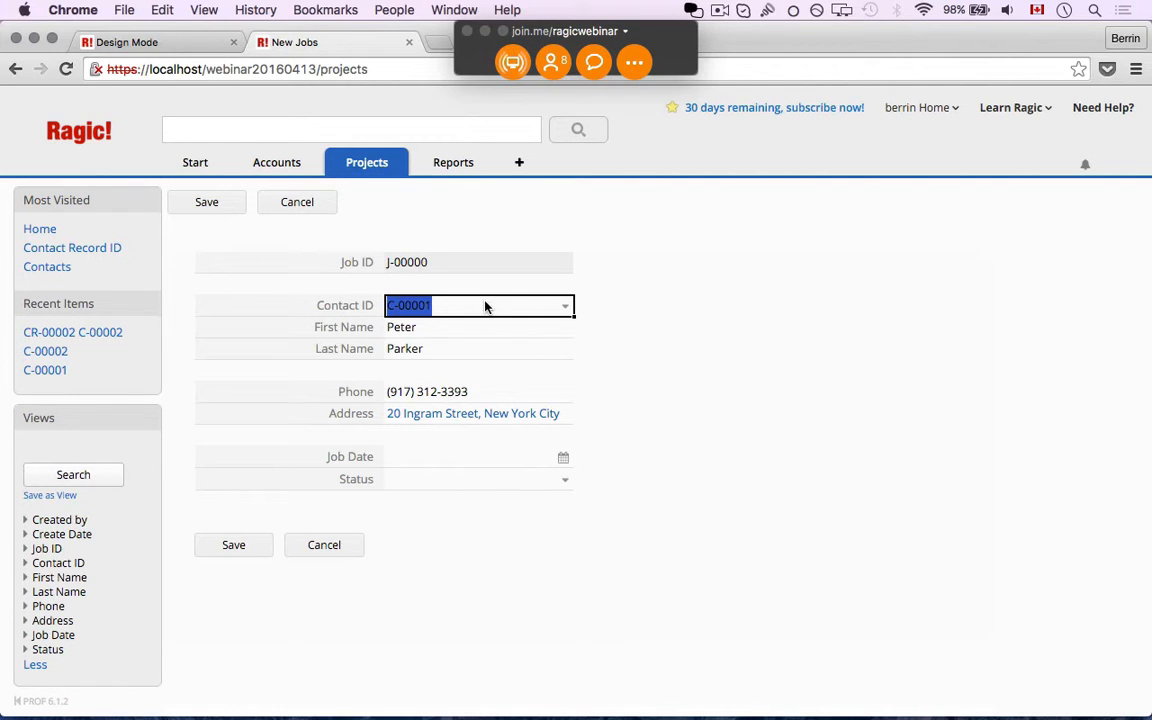
key("BackSpace")
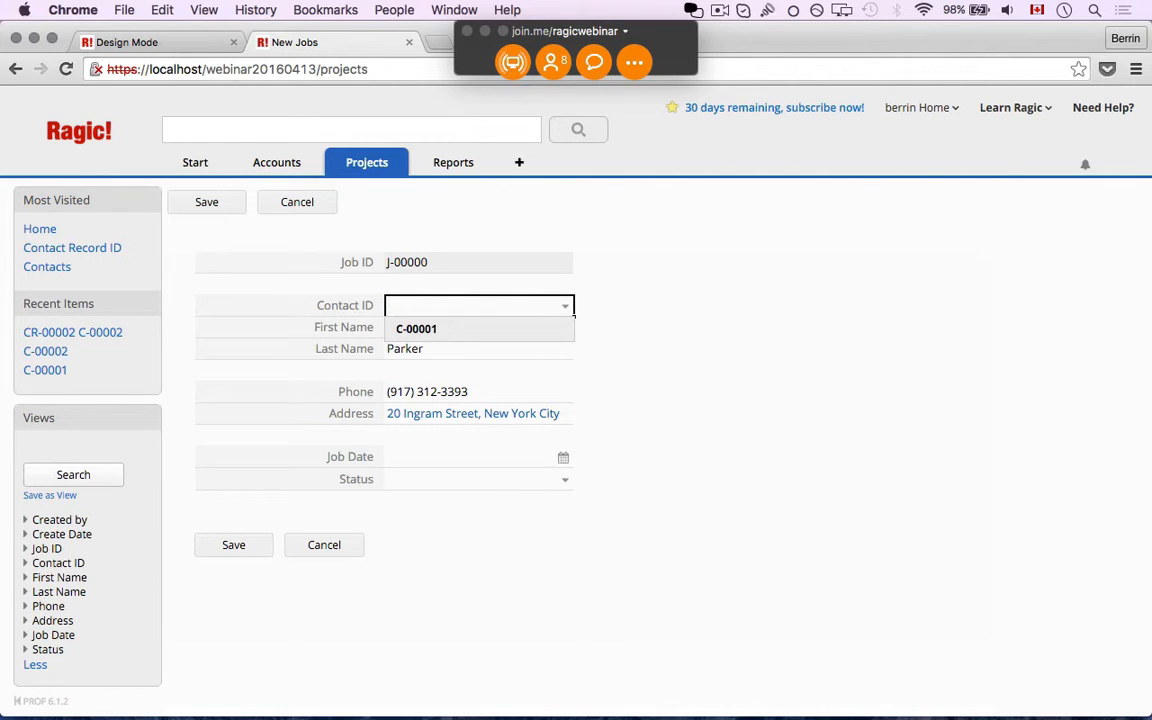
type("C-000")
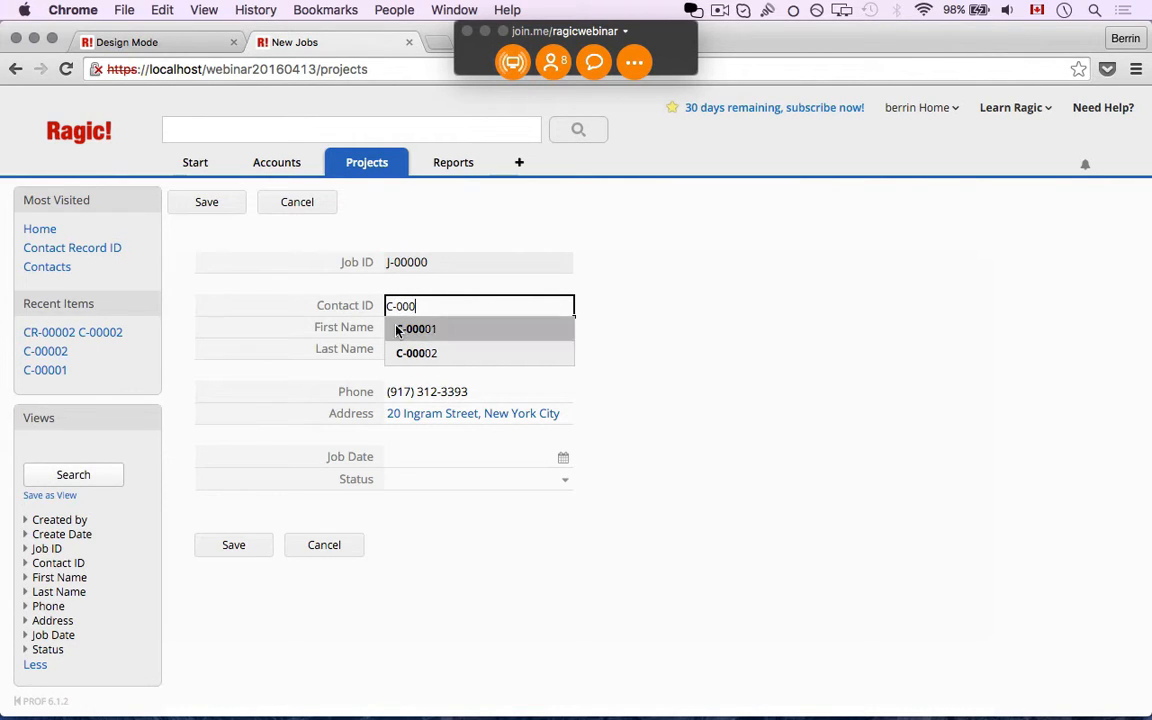
left_click(408, 353)
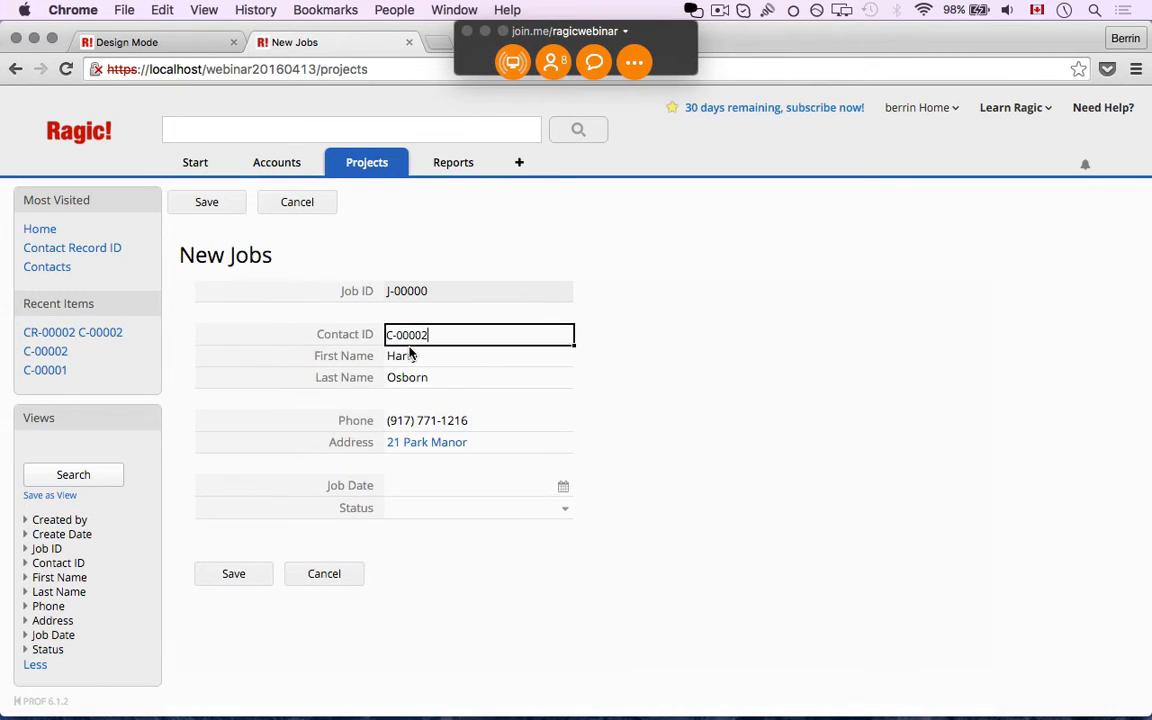
left_click(517, 336)
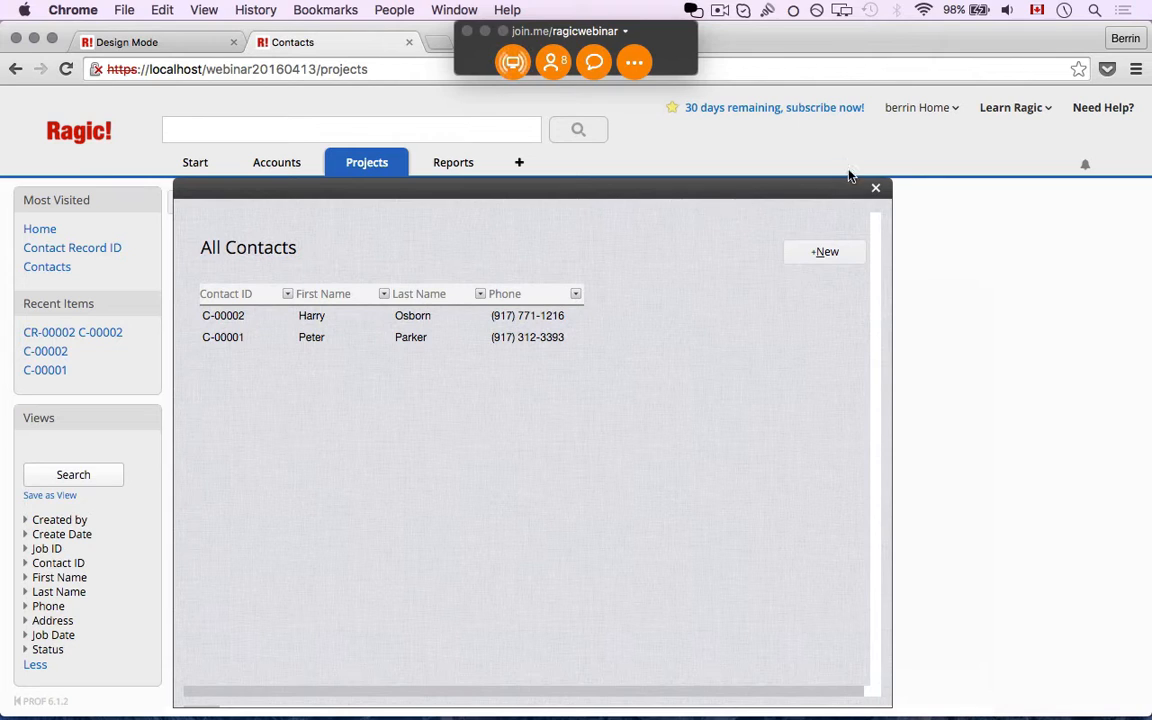
left_click(877, 188)
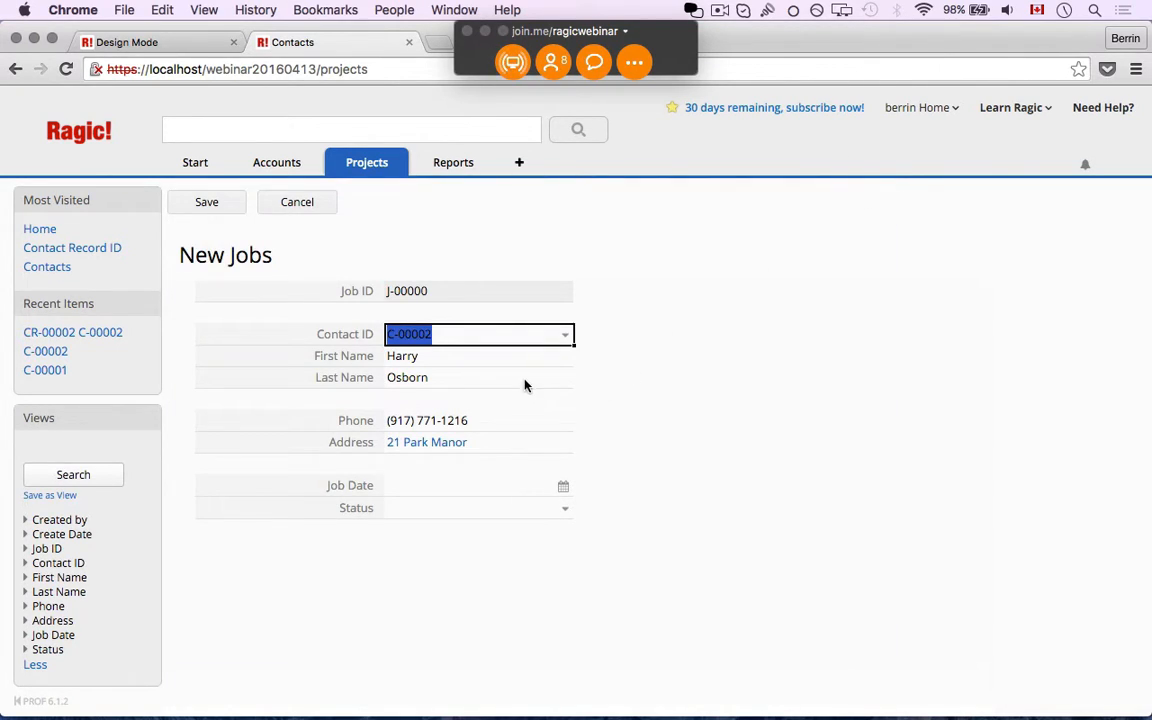
Set Job Date to 2016/04/13 and Status to Complete
left_click(560, 487)
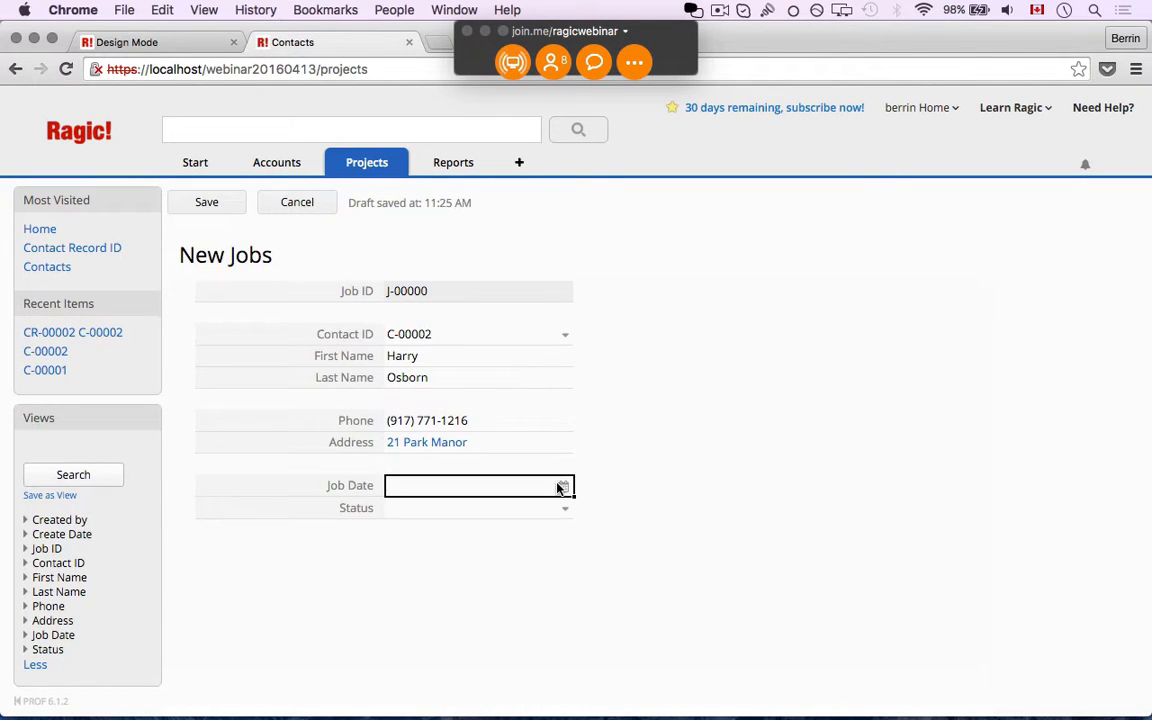
left_click(561, 487)
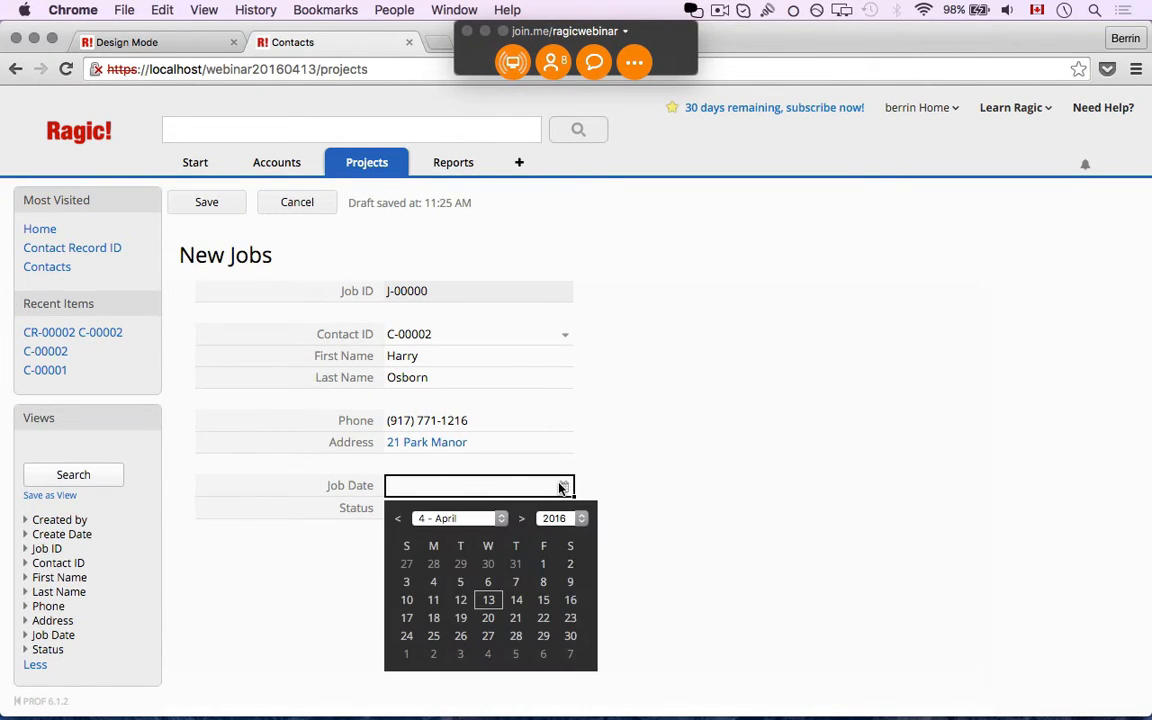
left_click(487, 600)
left_click(460, 510)
left_click(447, 534)
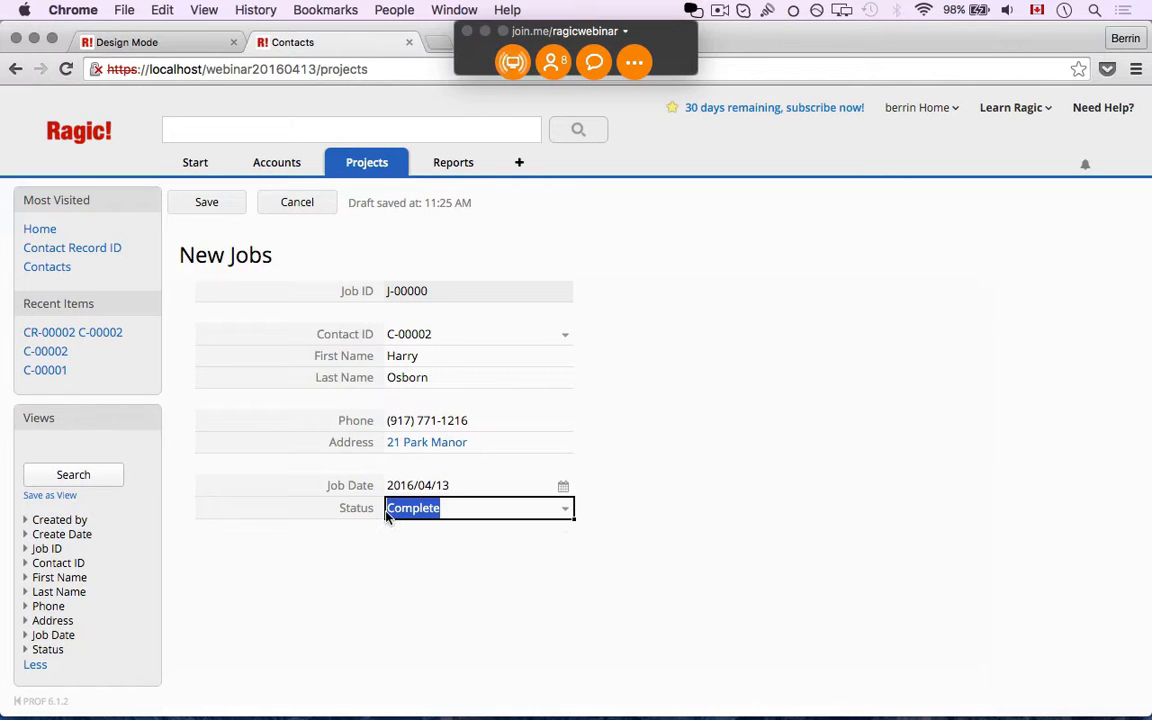
Save the job as J-00001, then return to the browser and bring up the Accounts sheet list
left_click(225, 202)
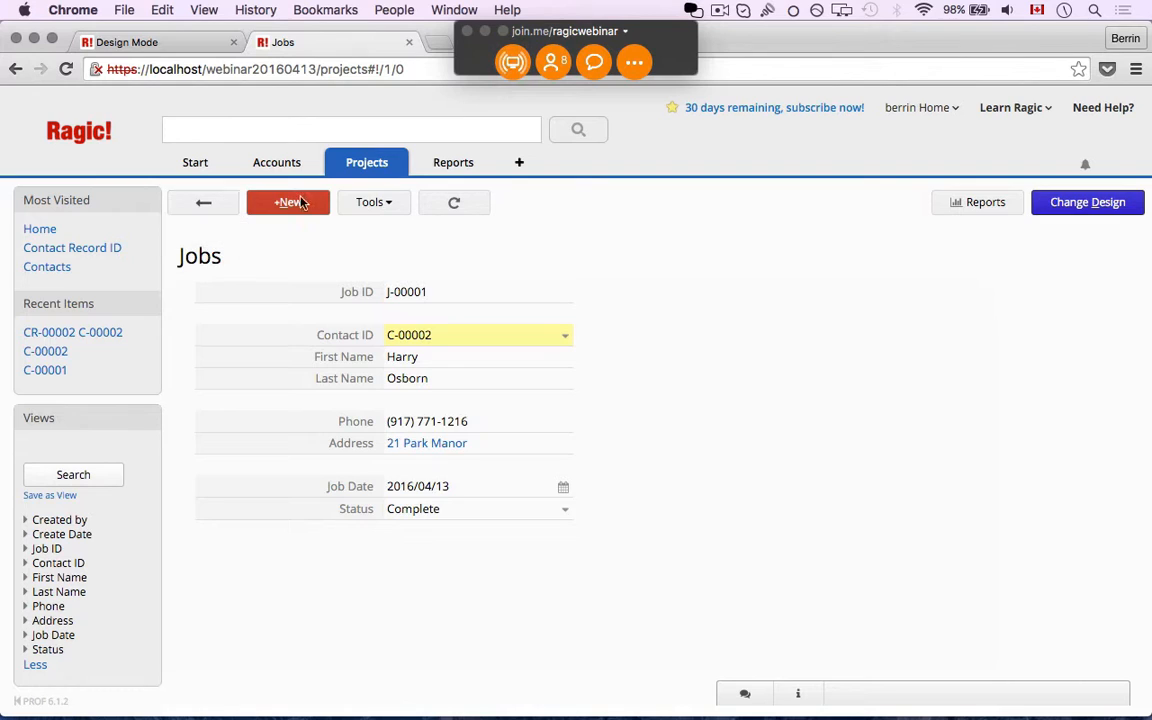
left_click(513, 62)
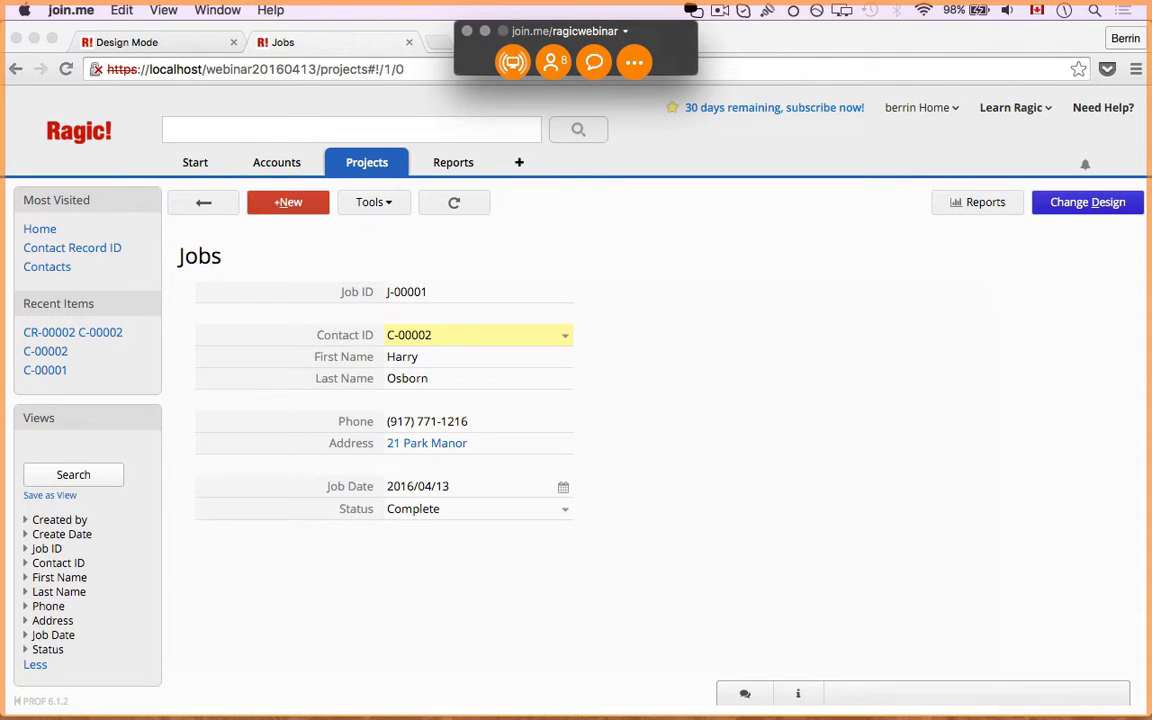
left_click(291, 197)
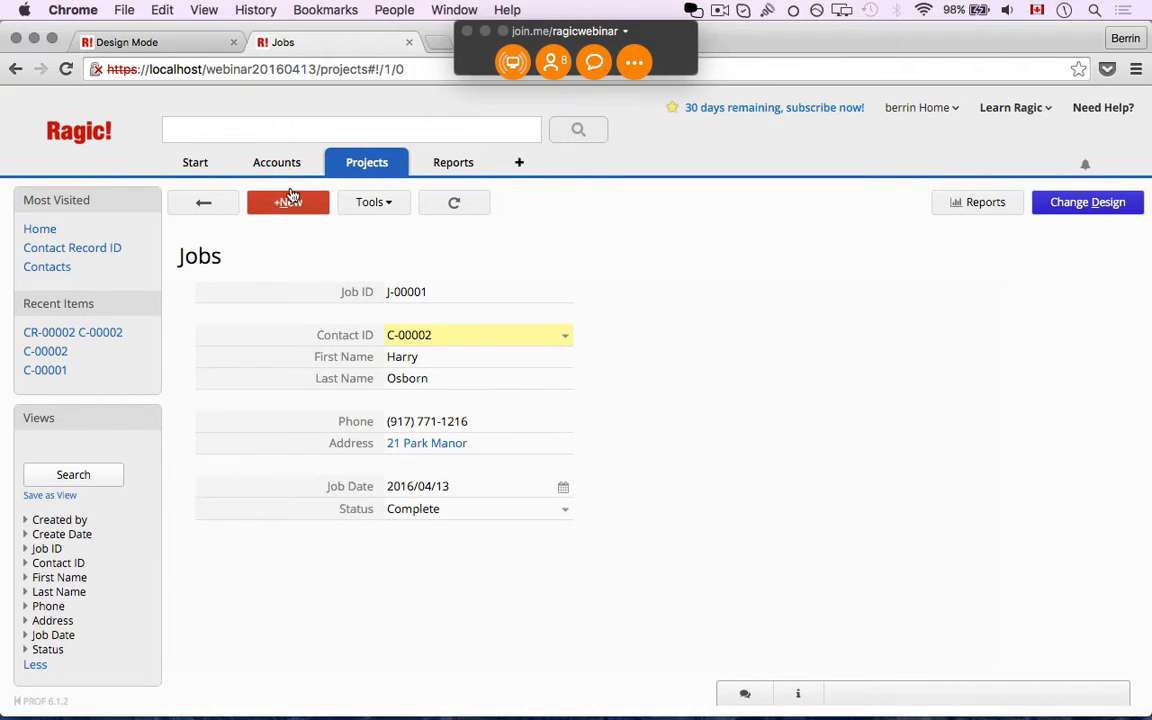
mouse_move(286, 160)
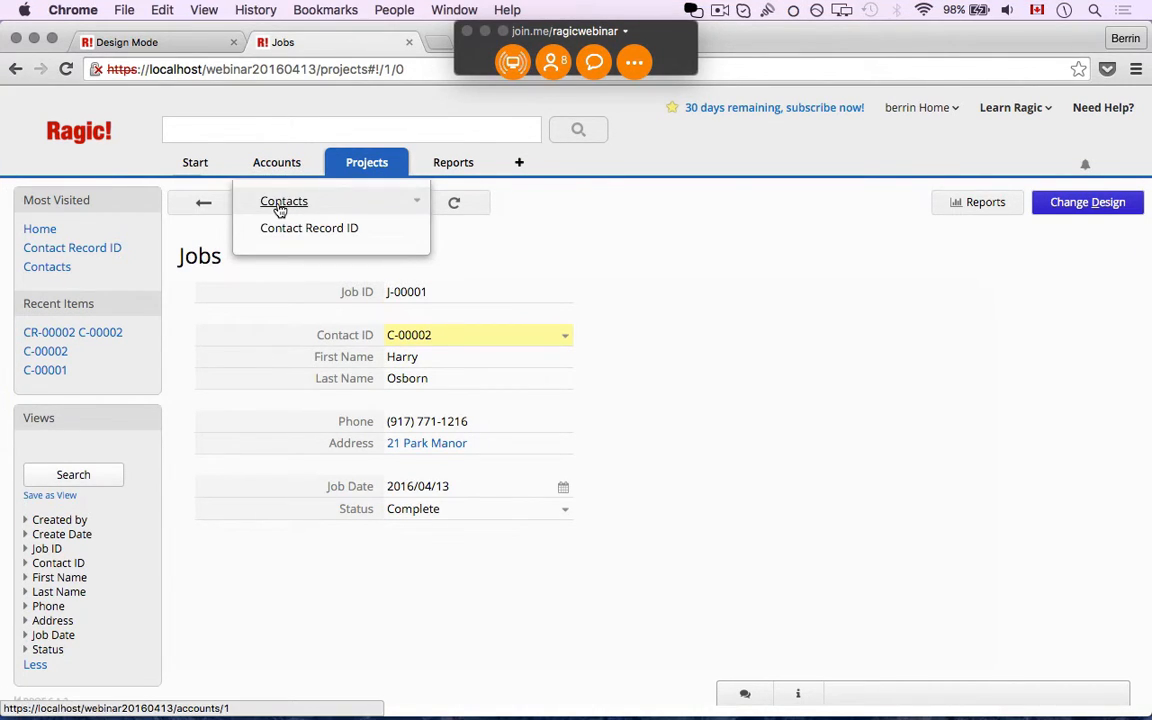
Open Contacts and filter the Contact ID column by text to C-00002
left_click(281, 206)
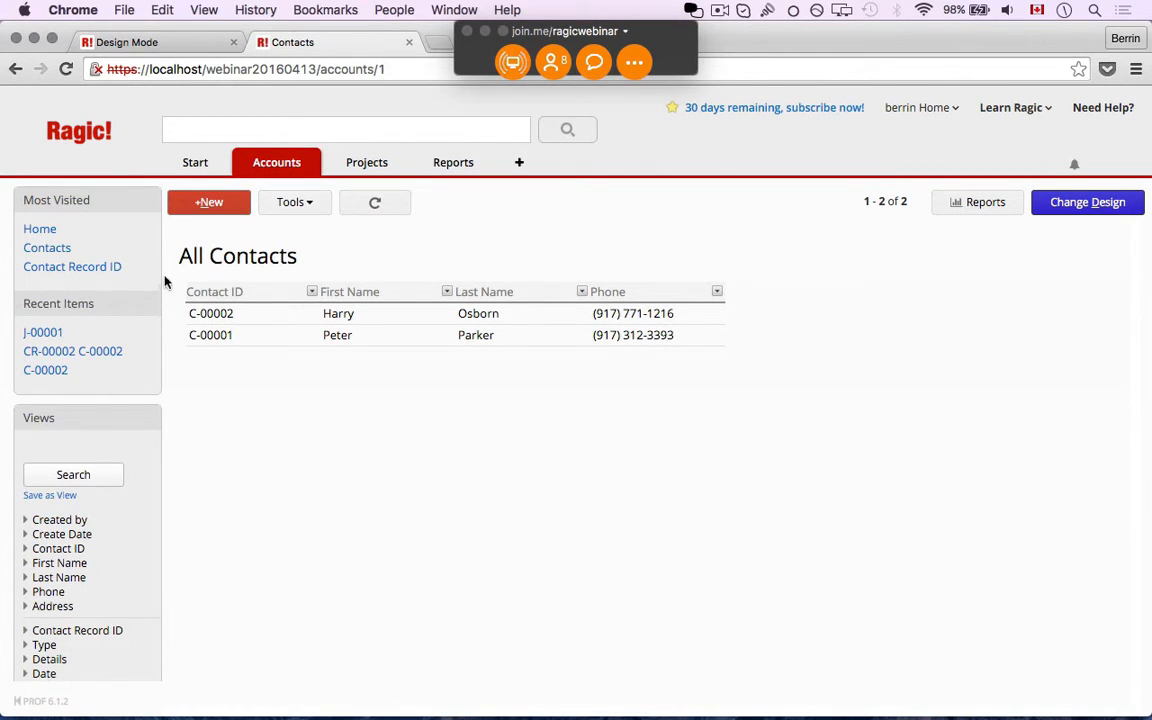
left_click(312, 293)
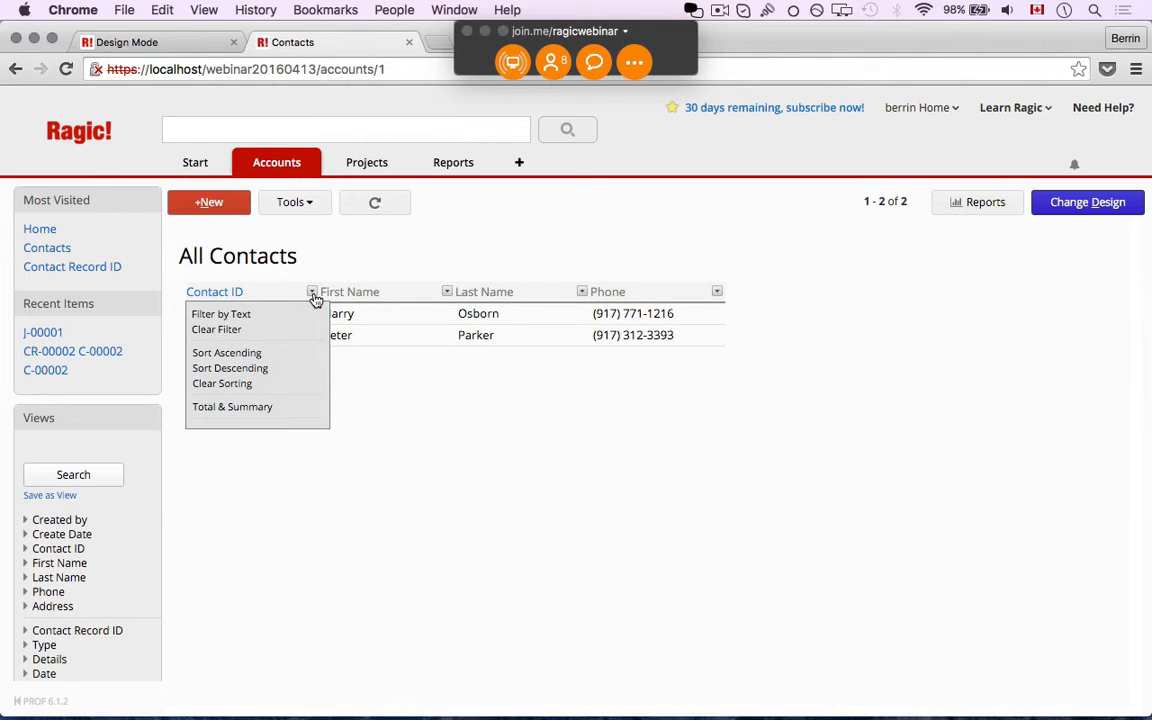
left_click(266, 316)
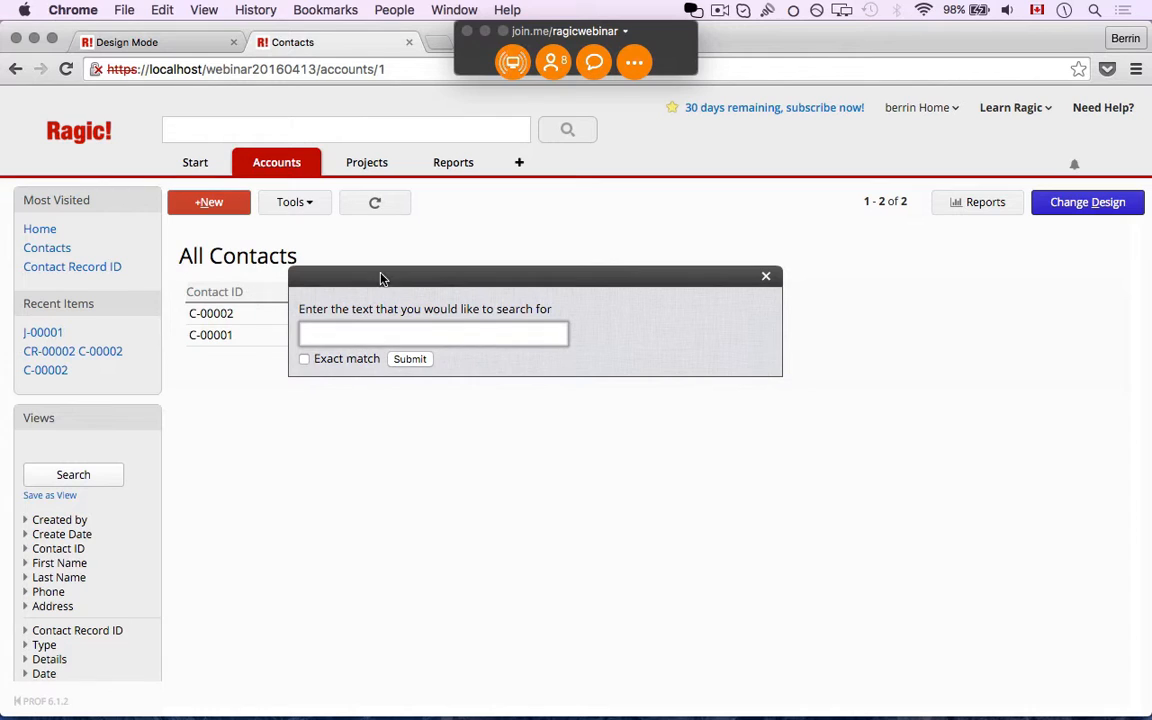
left_click_drag(380, 278, 359, 417)
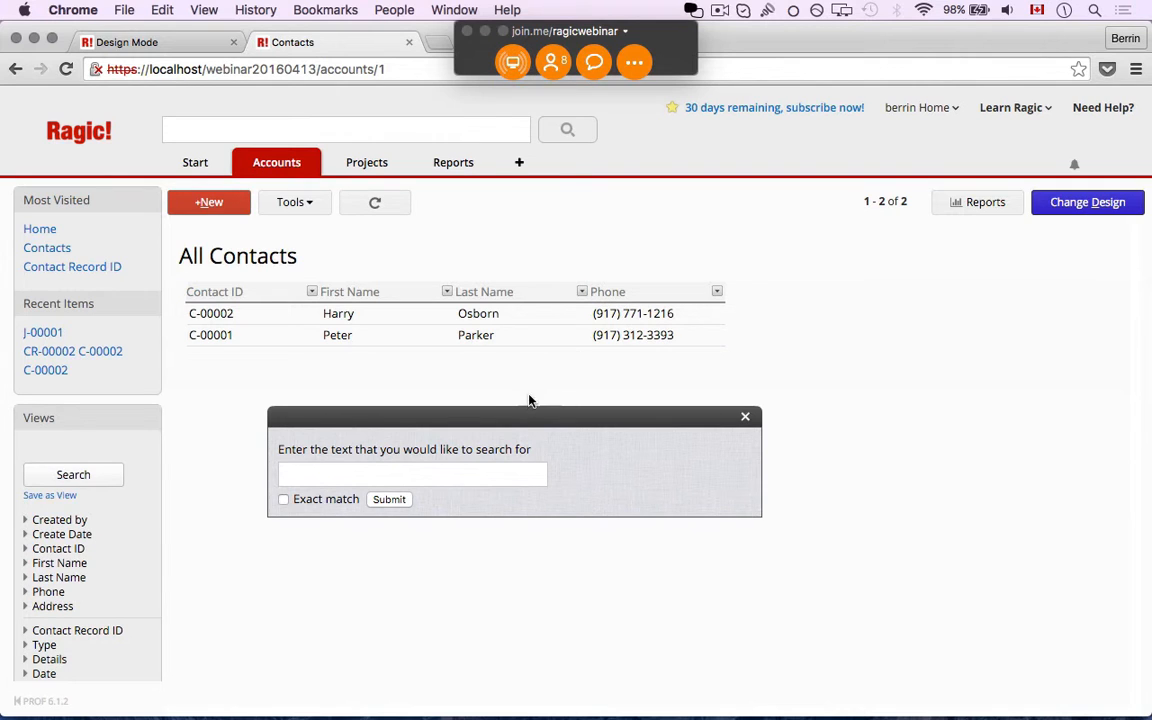
left_click_drag(497, 420, 578, 313)
type("C")
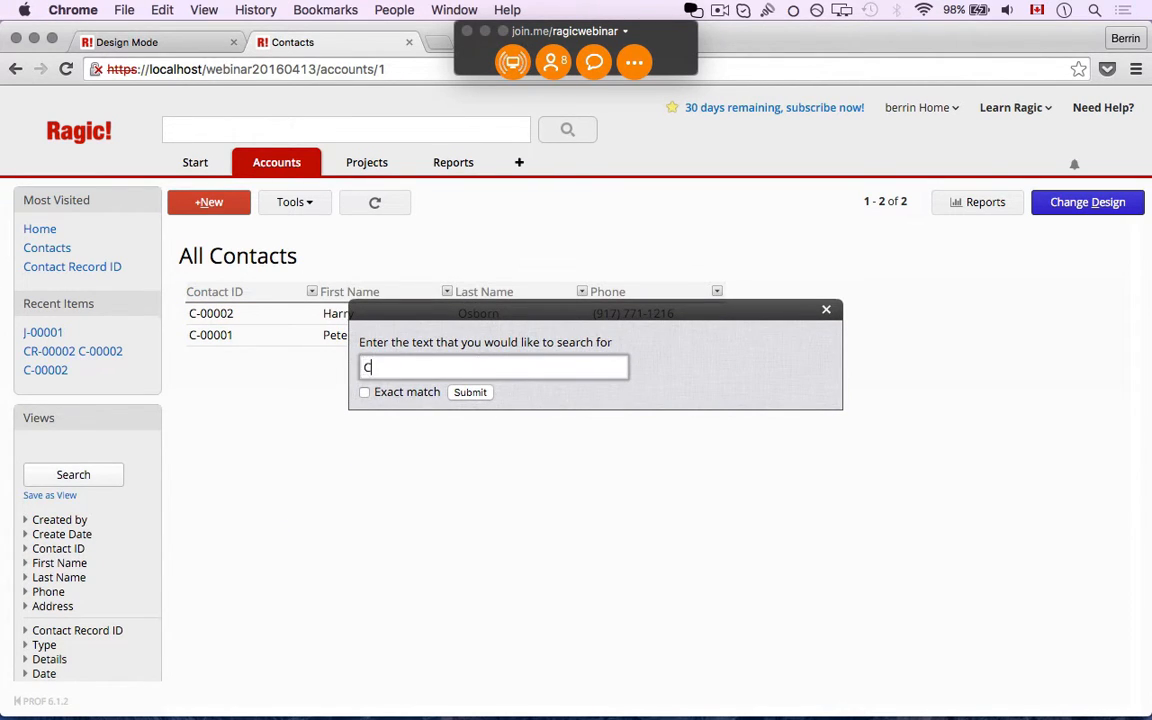
type("-00002")
left_click(469, 393)
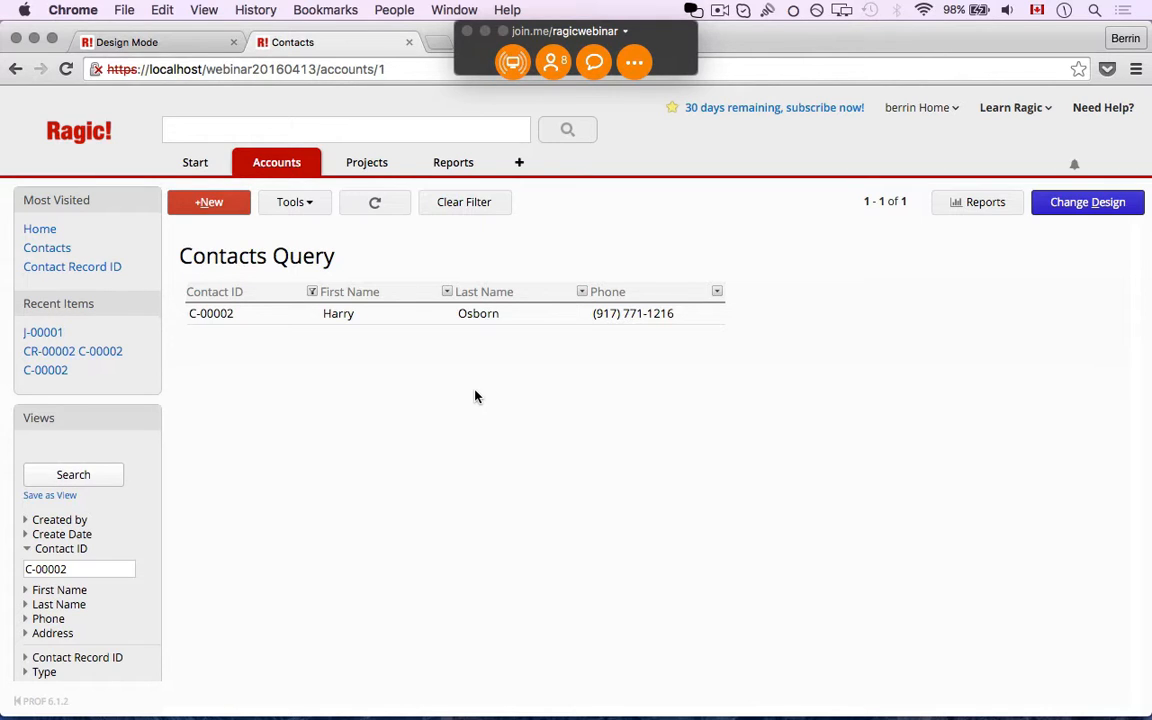
mouse_move(293, 173)
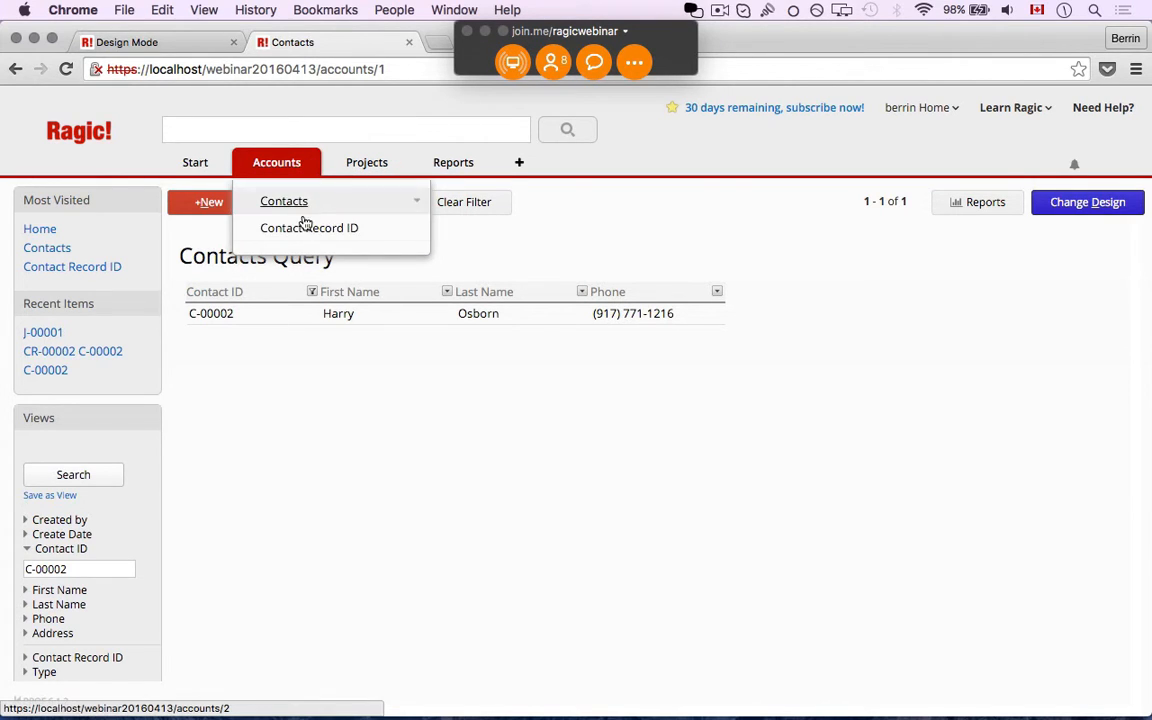
Open the Contact Record ID list and filter Contact ID to C-00002
left_click(305, 227)
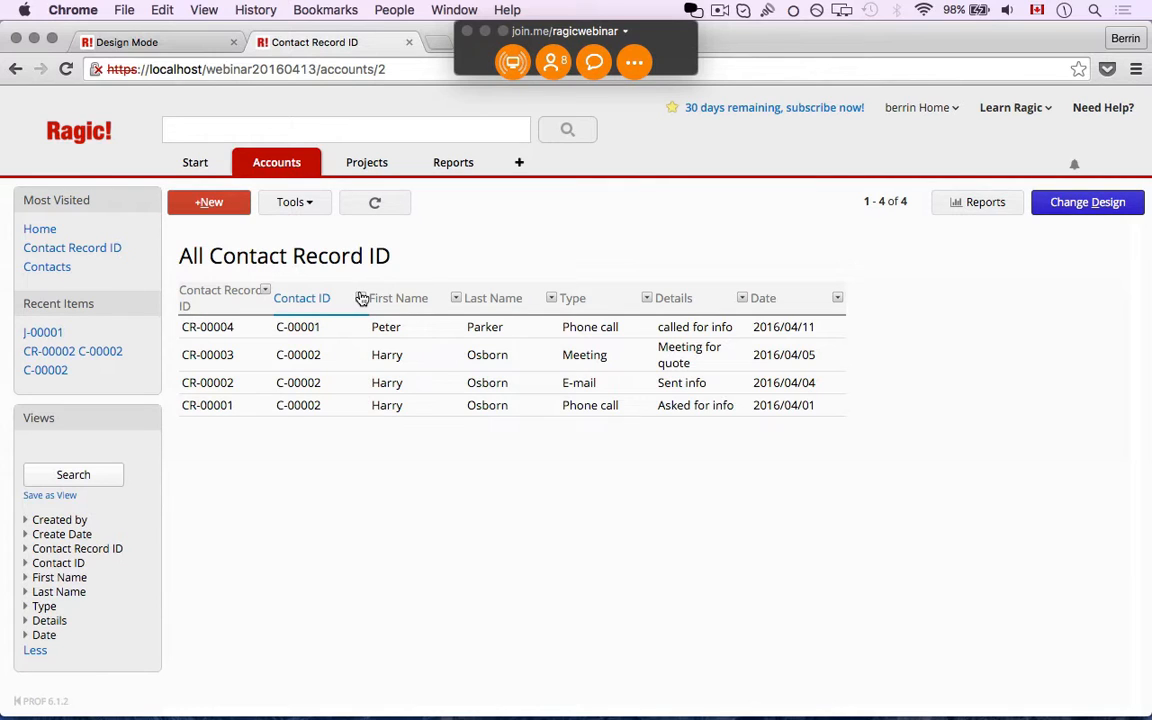
left_click(361, 298)
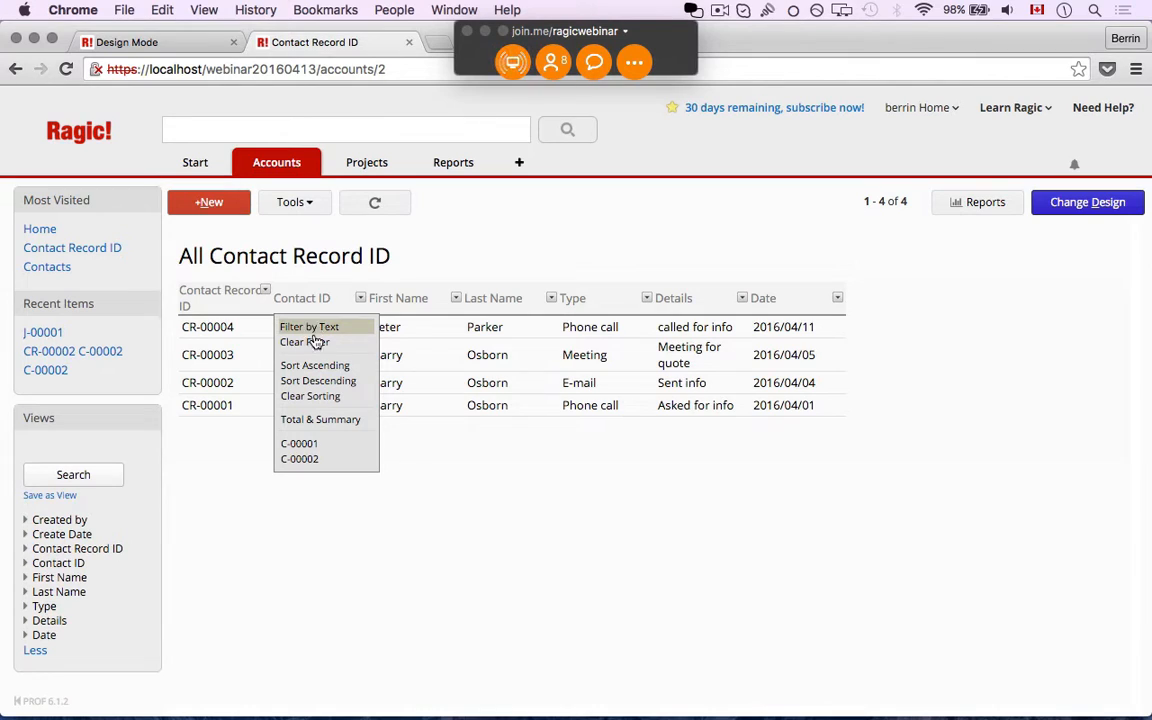
left_click(316, 460)
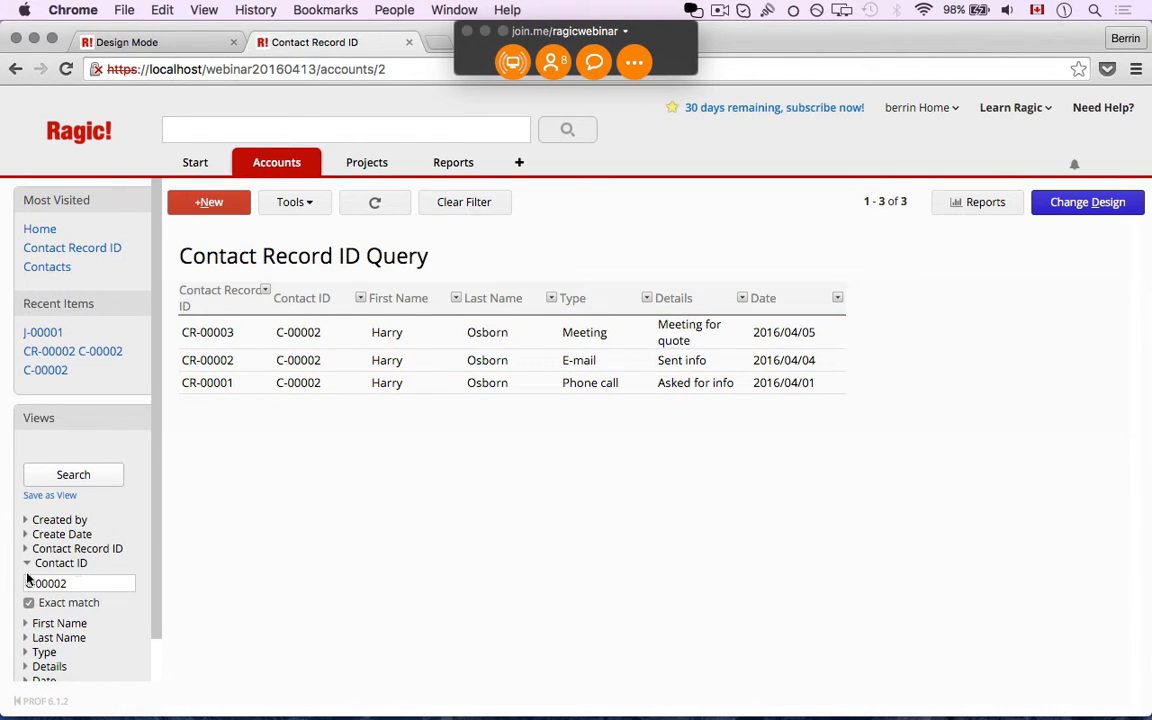
Restrict the sidebar Type filter to E-mail and run the search, leaving only CR-00002
left_click(82, 587)
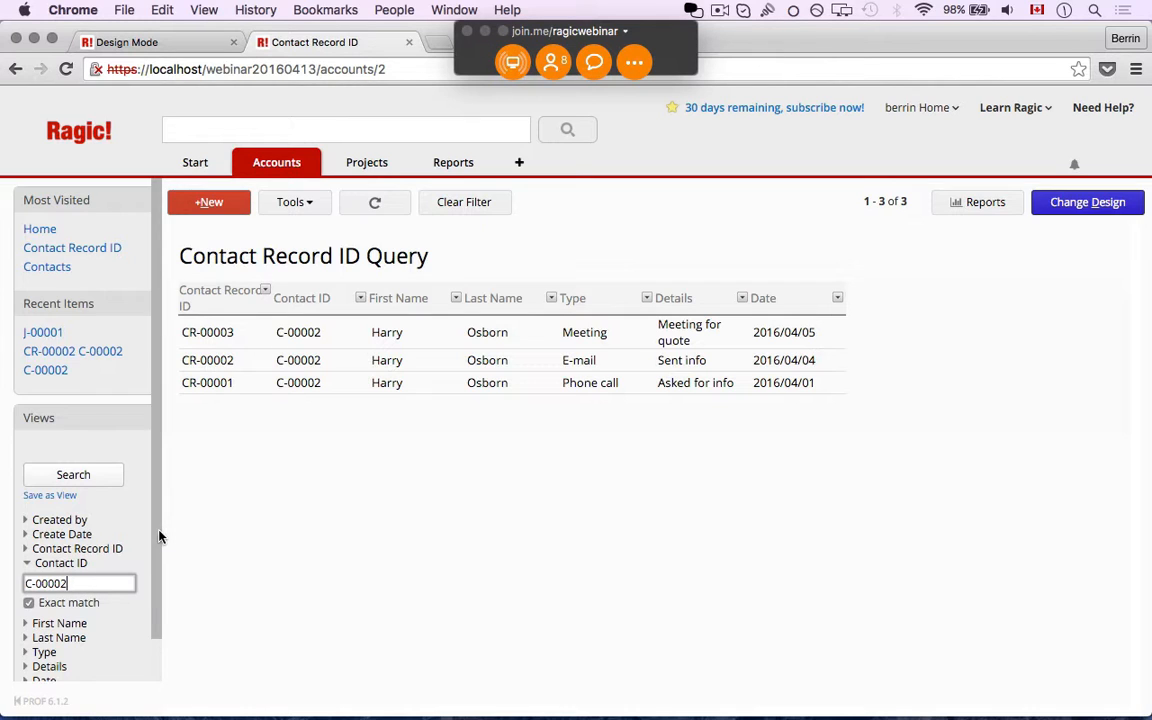
scroll(152, 593, "down", 2)
left_click(44, 606)
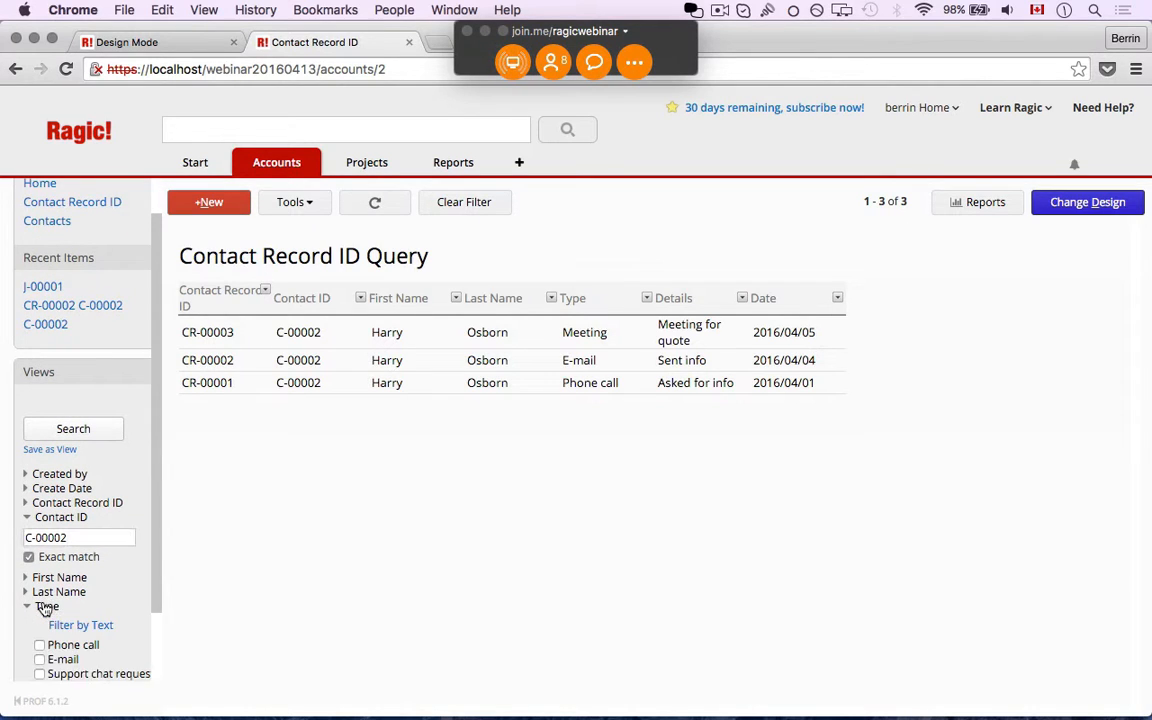
scroll(73, 617, "down", 2)
left_click(40, 594)
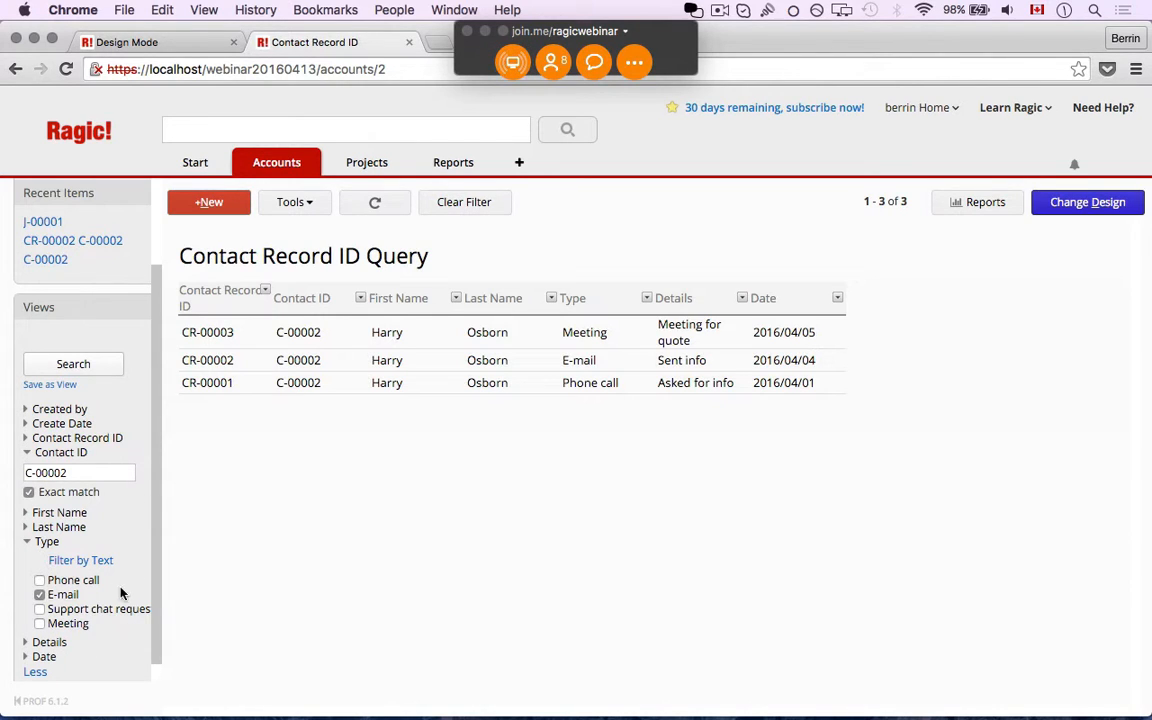
left_click(73, 364)
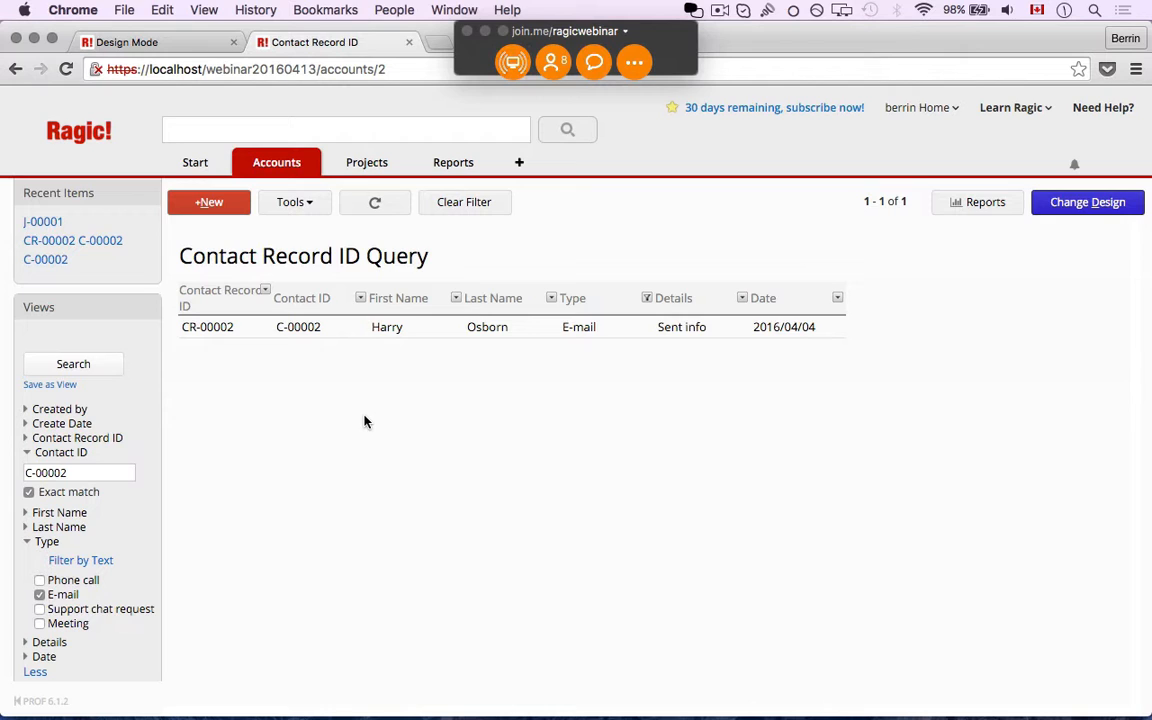
Clear all list filters and run a full-text search for a contact's first name
left_click(435, 212)
left_click(370, 133)
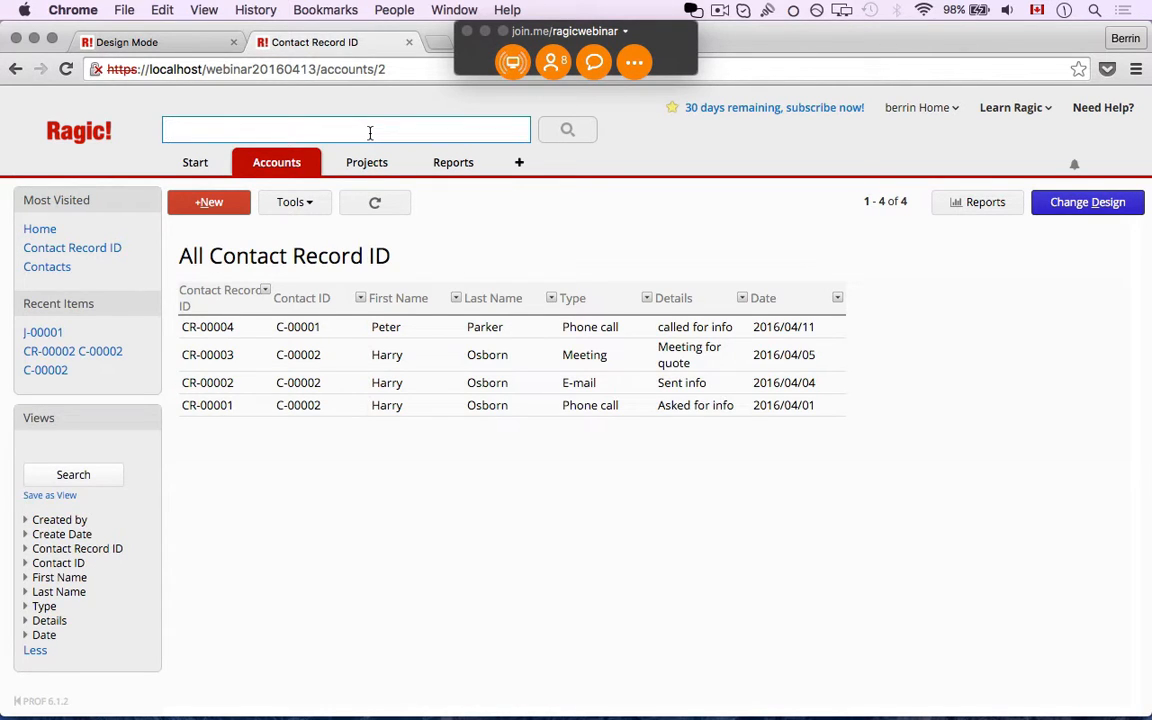
type("Harry")
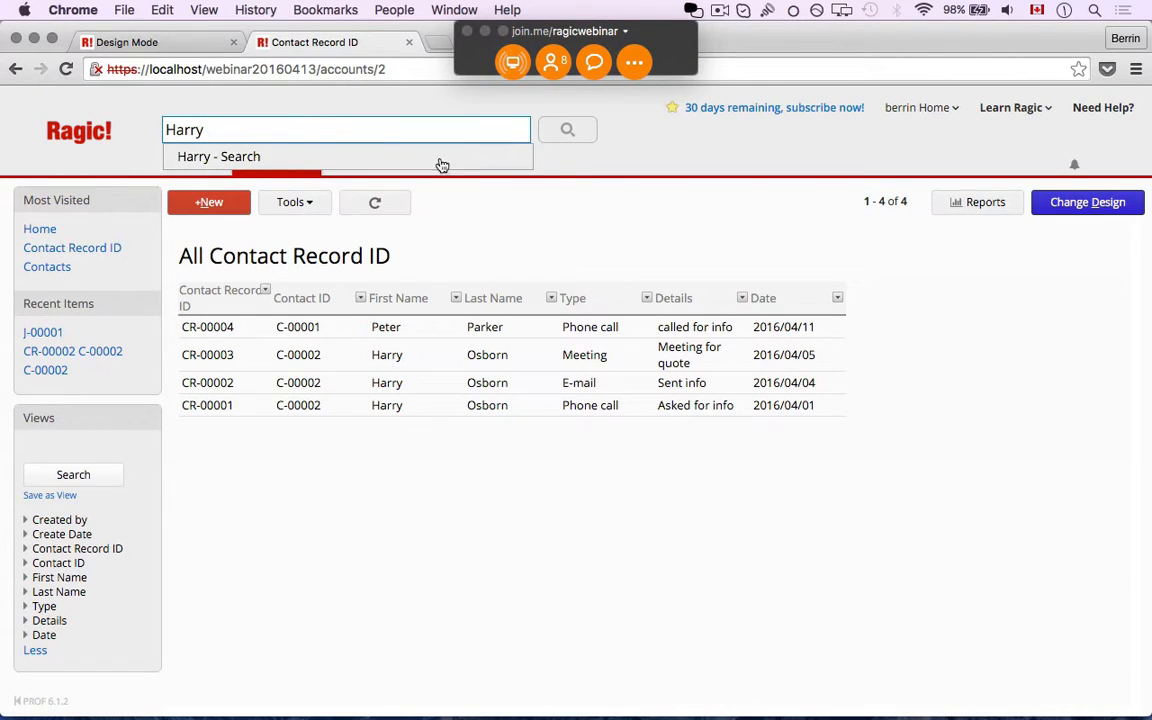
left_click(565, 133)
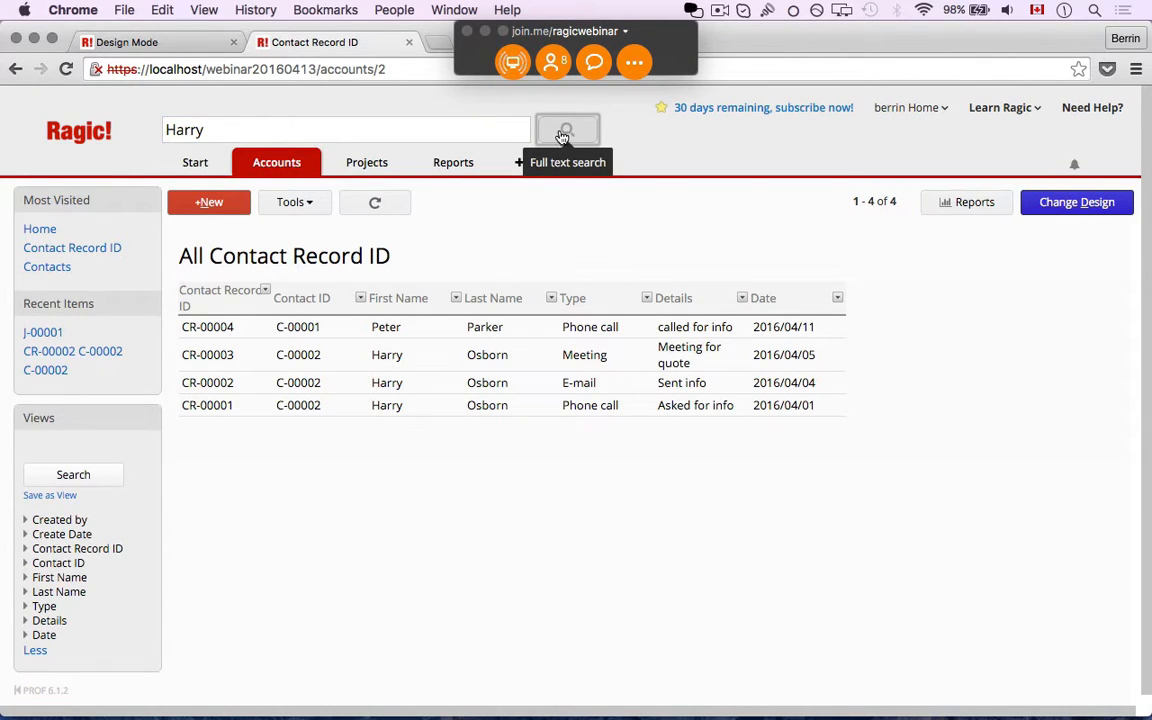
Re-enter the contact's first name, rerun the search, then empty the search box
left_click(457, 128)
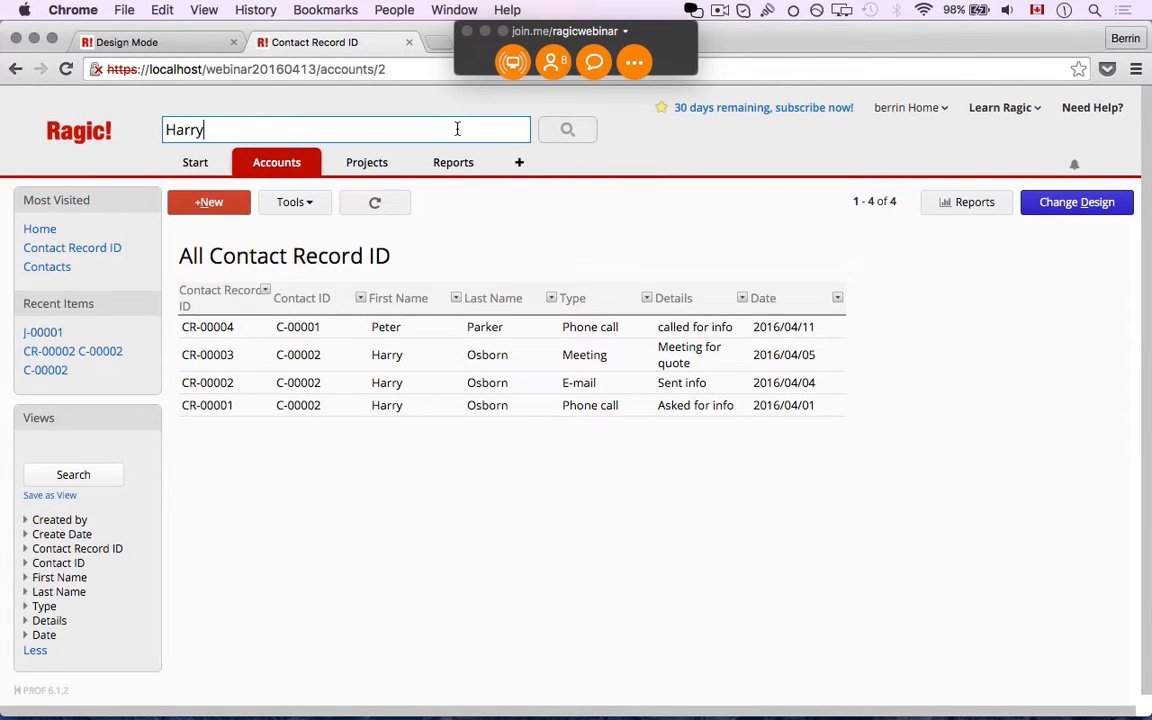
key("BackSpace")
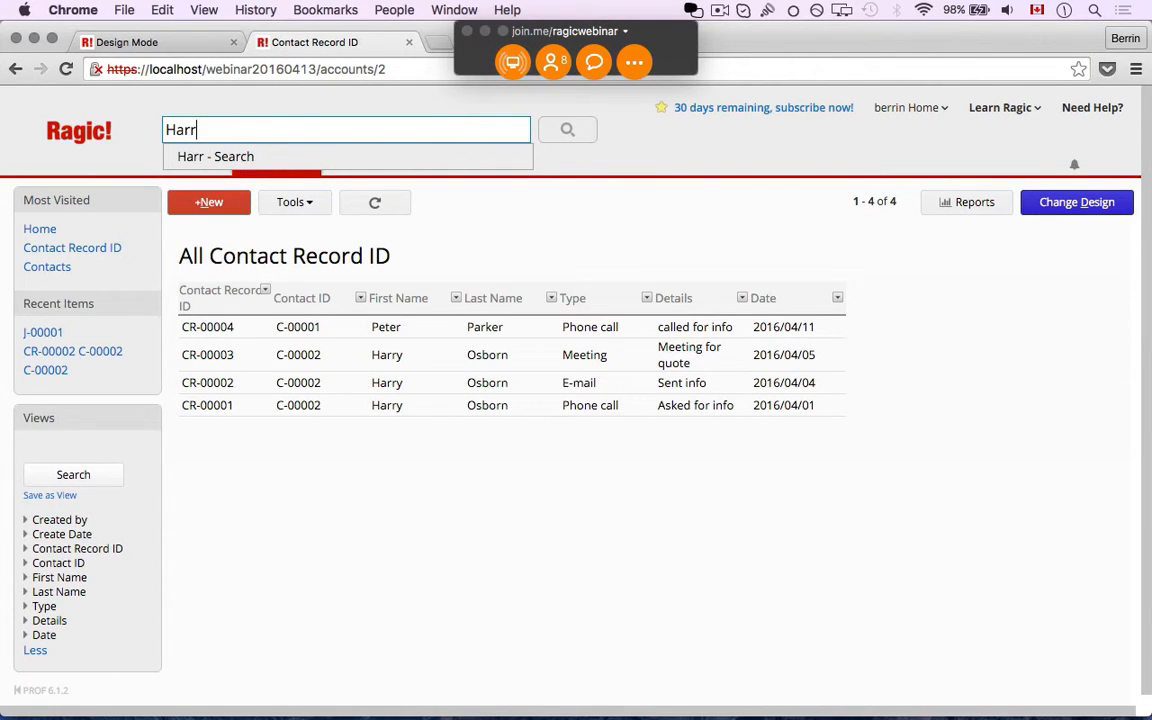
type("y")
left_click(427, 166)
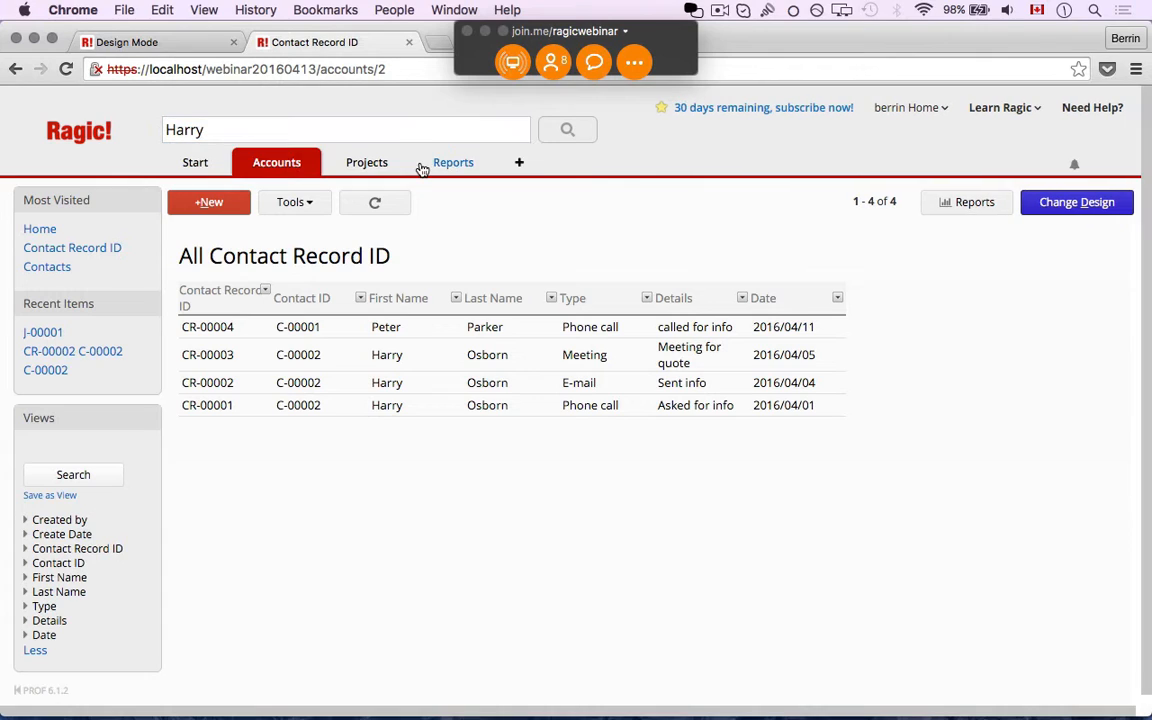
left_click(577, 130)
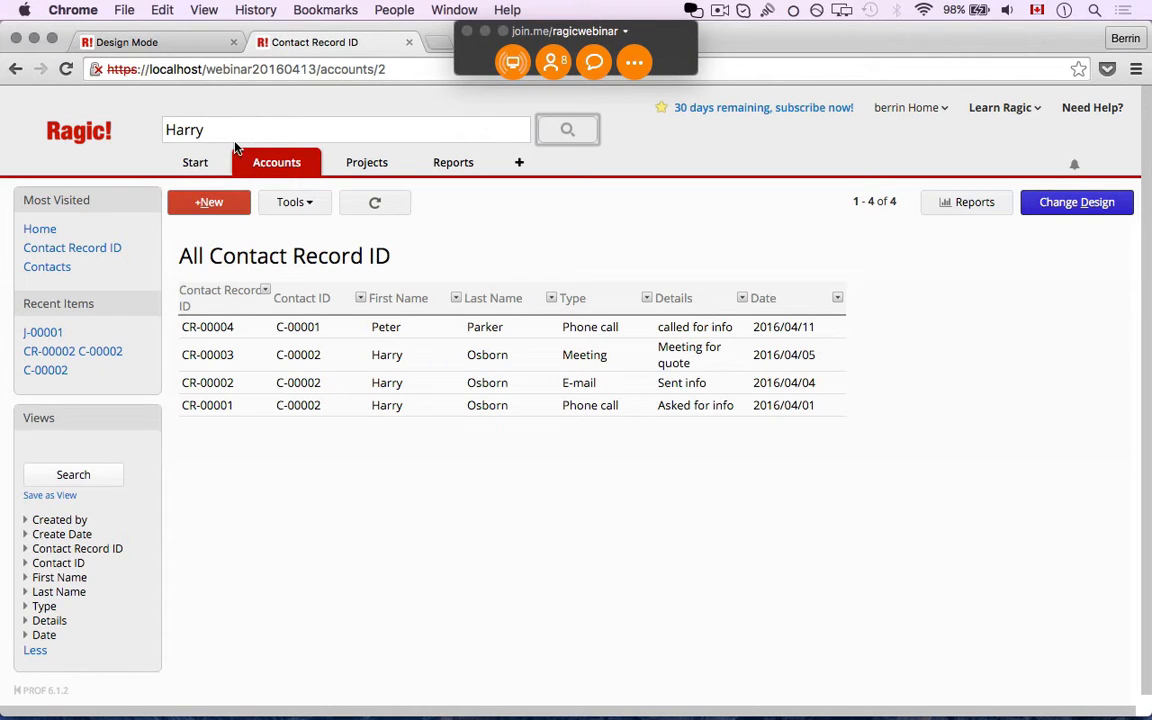
left_click(391, 130)
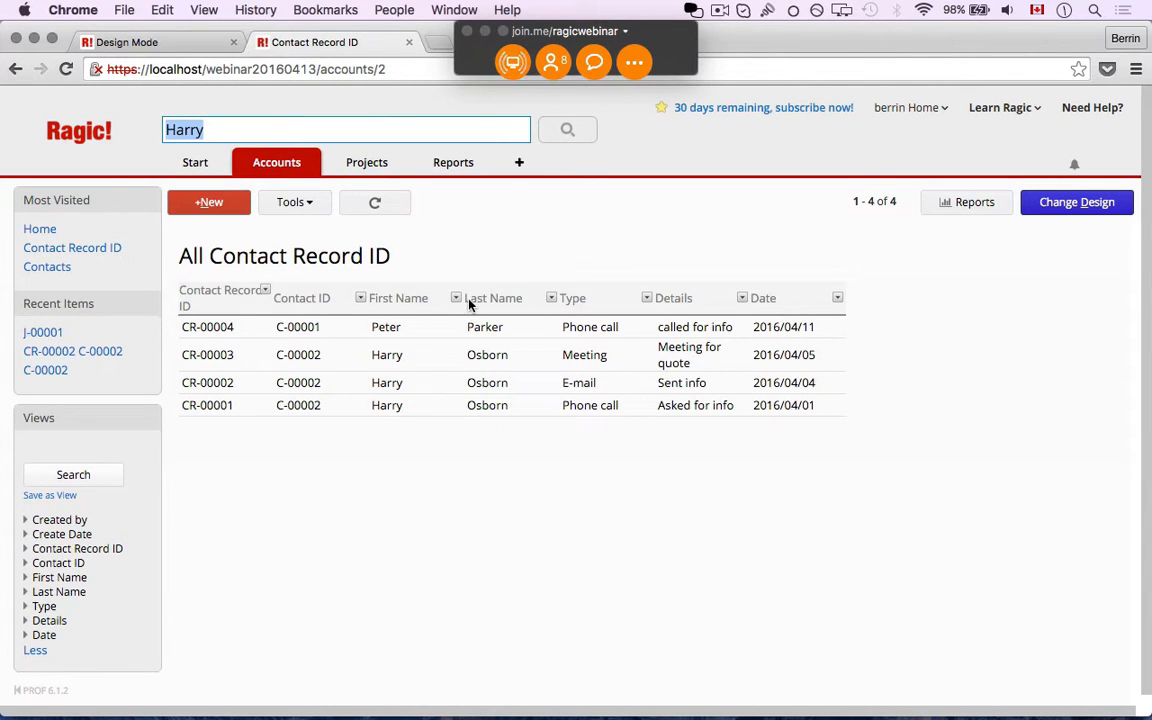
key("BackSpace")
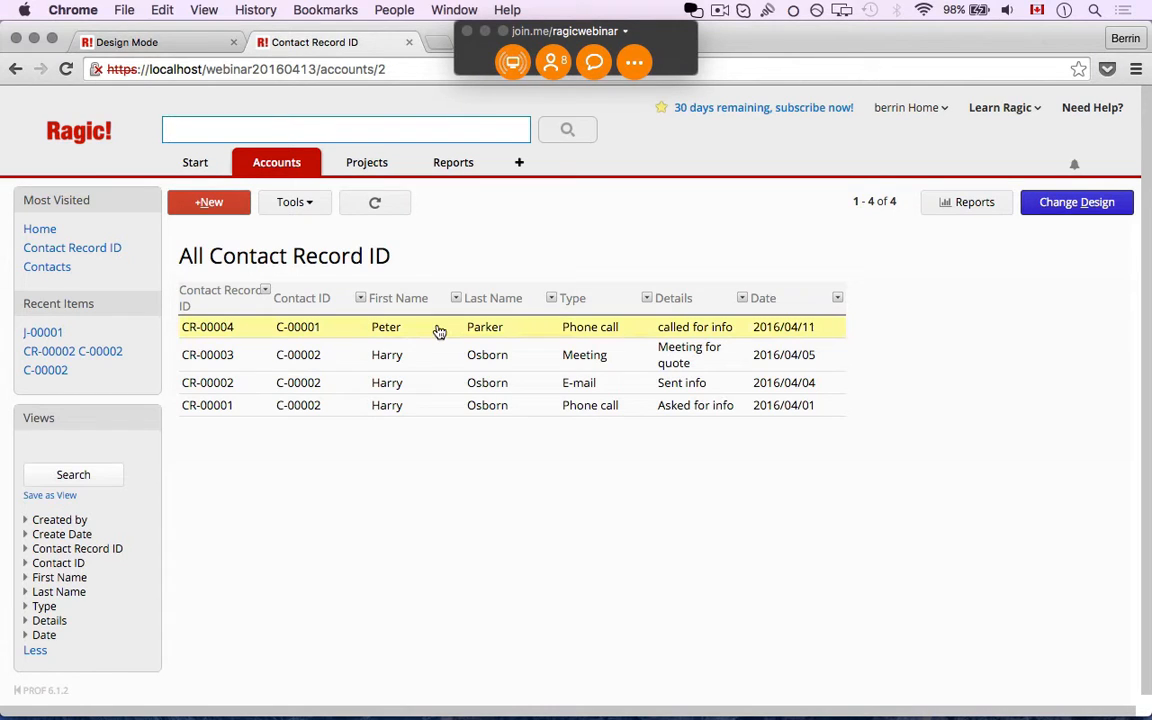
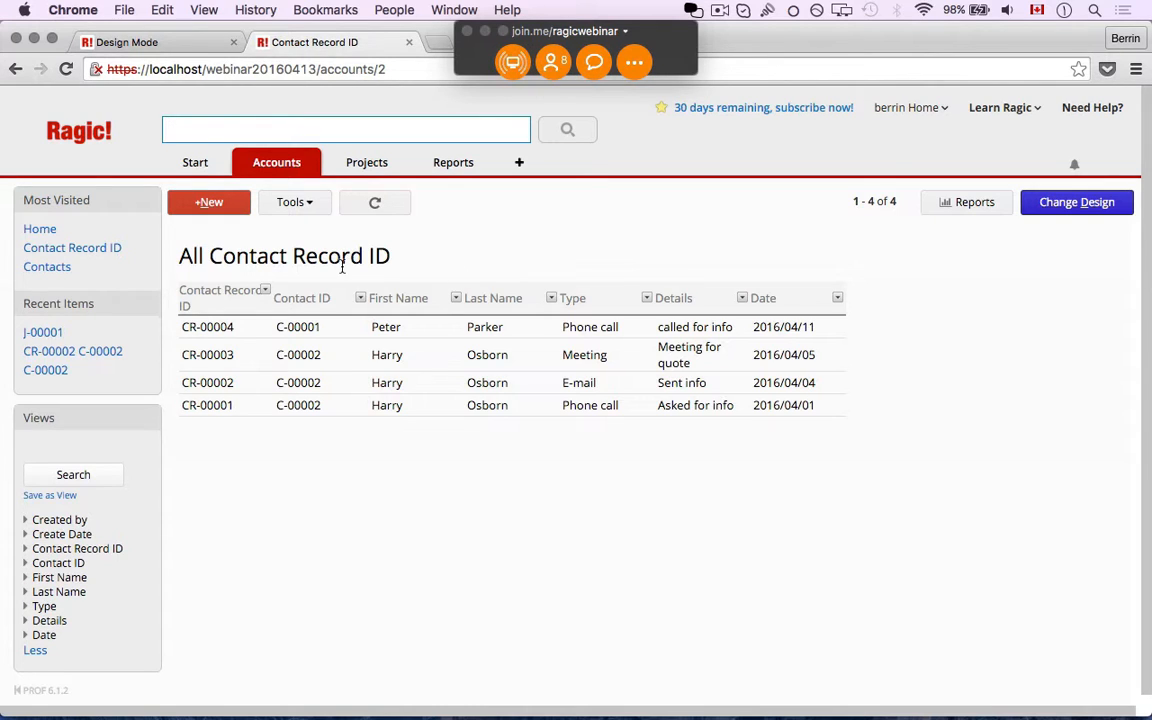
Clear the Contacts list filter and open contact C-00002's record
mouse_move(287, 170)
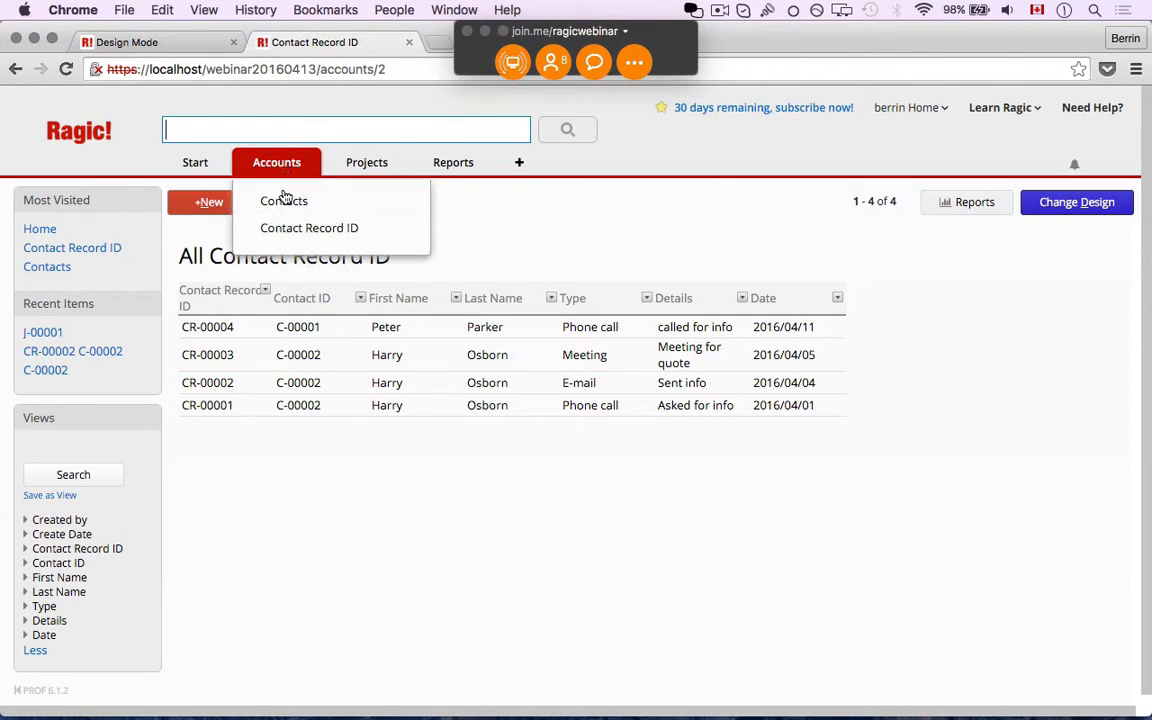
left_click(301, 198)
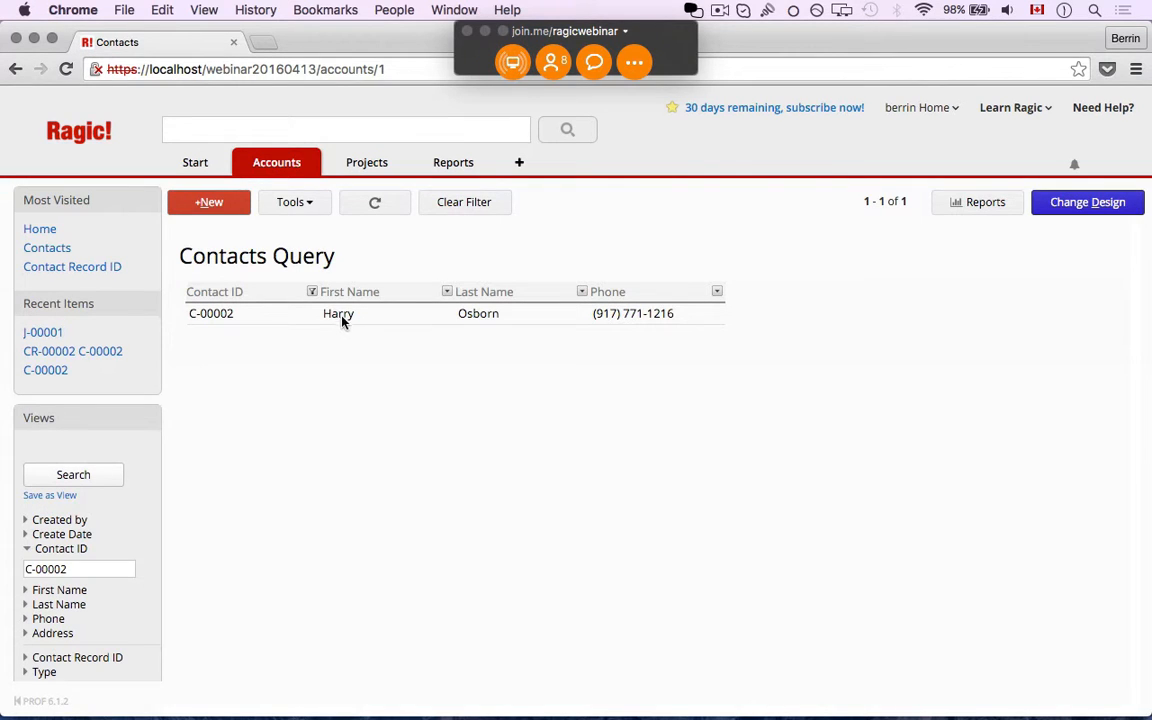
left_click(457, 205)
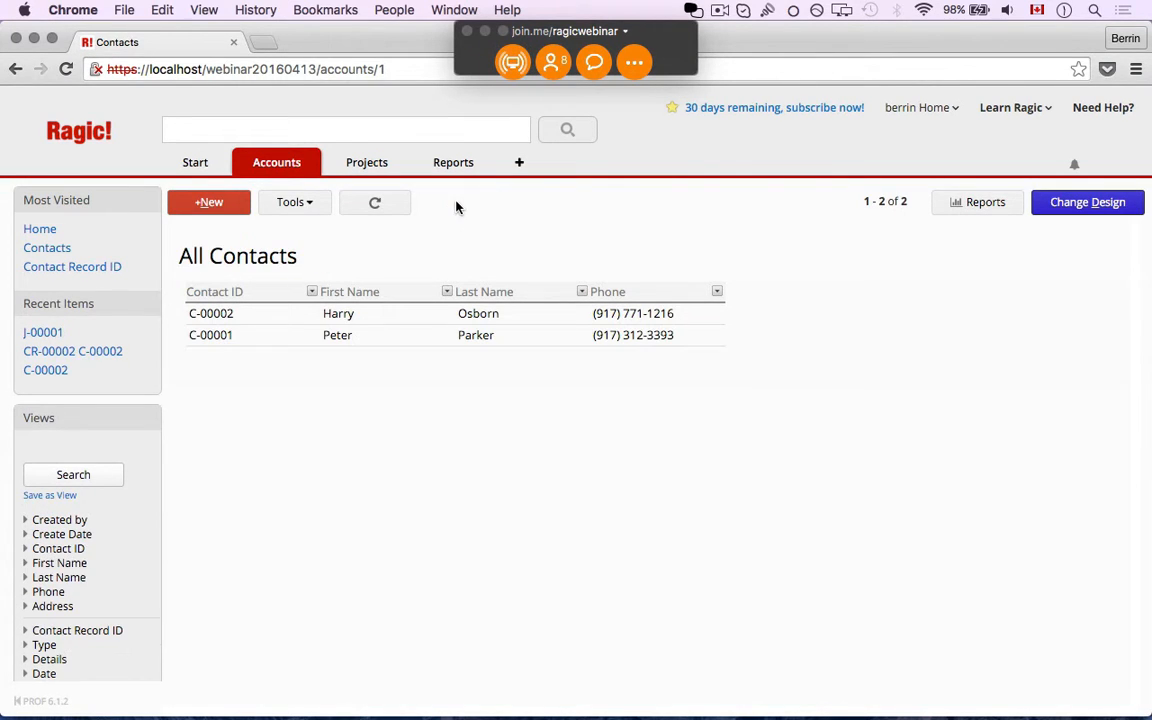
left_click(372, 318)
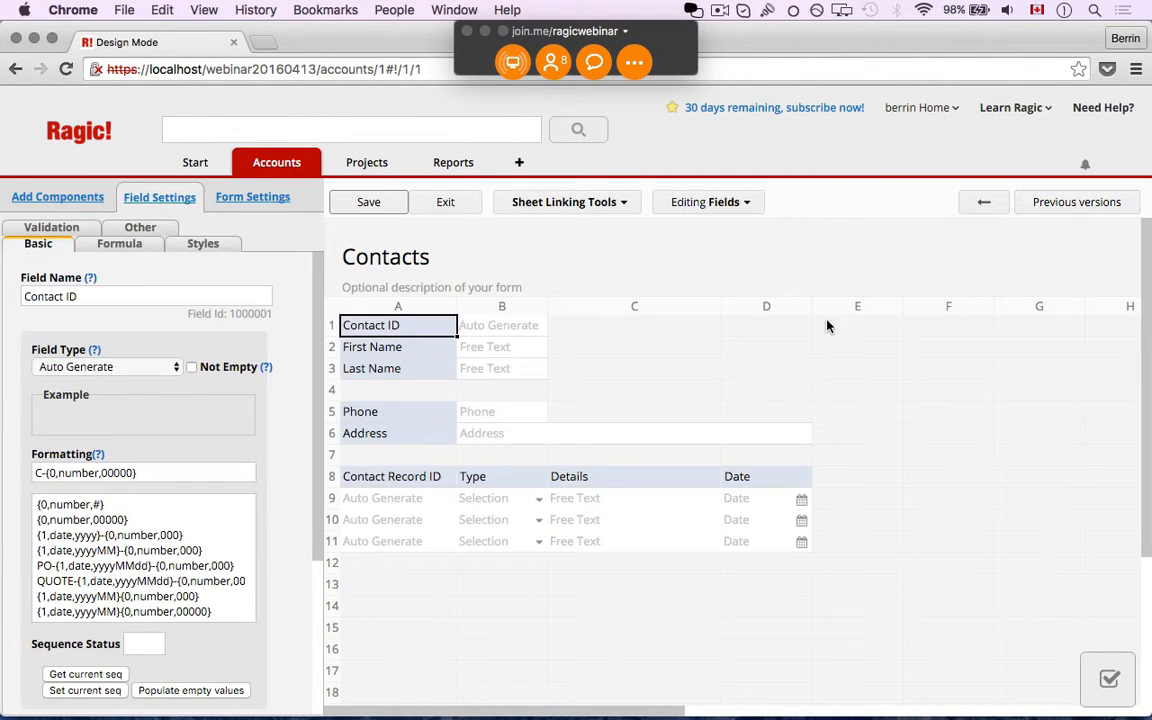
Add an 'Emergency Contact' field in cell D2 beside First Name, save, and exit design mode
left_click(662, 350)
left_click(786, 348)
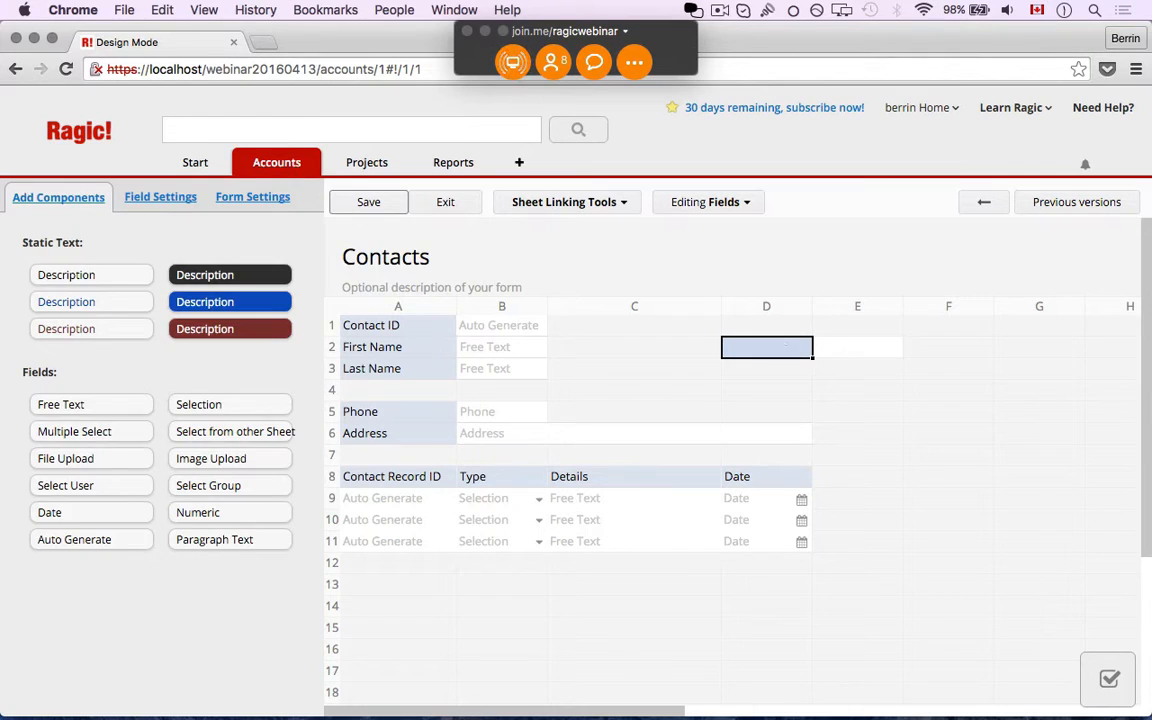
type("Emergency")
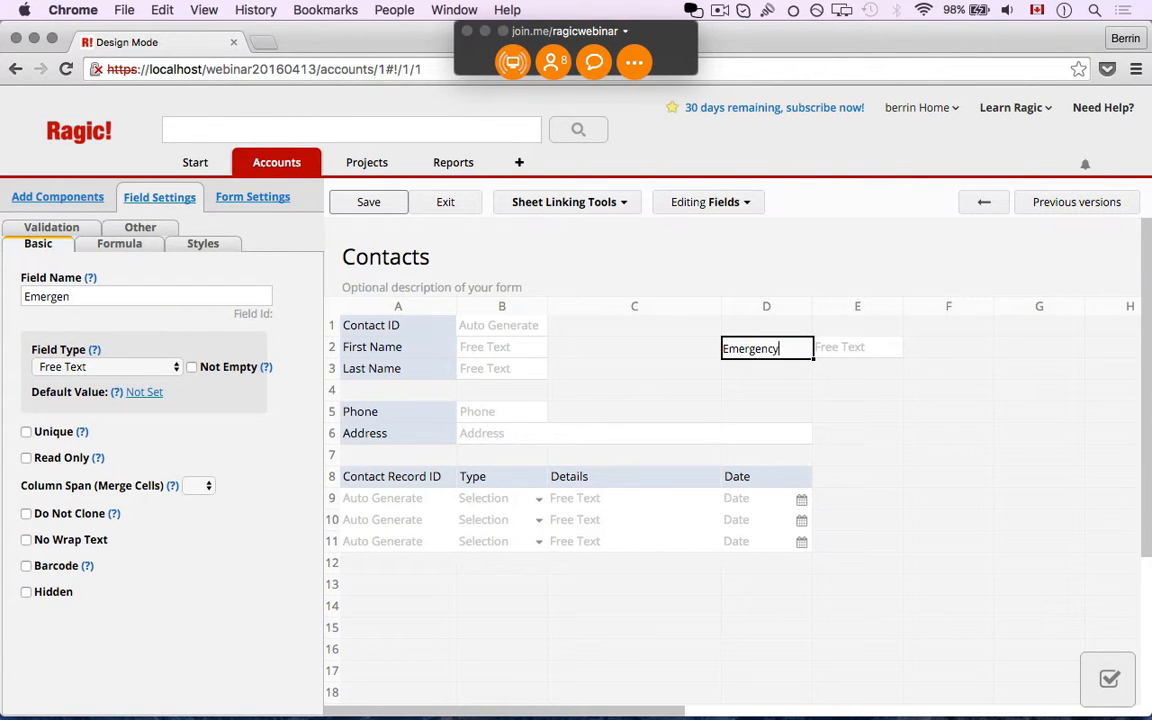
type(" Contact")
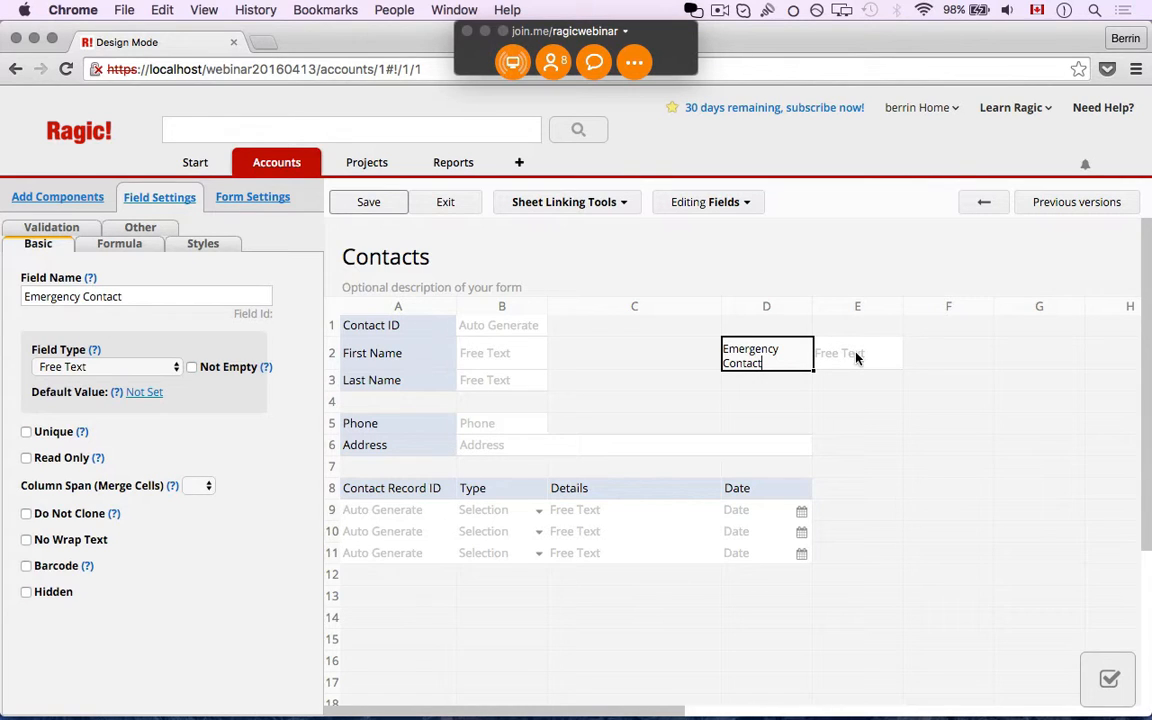
left_click(366, 204)
left_click(447, 209)
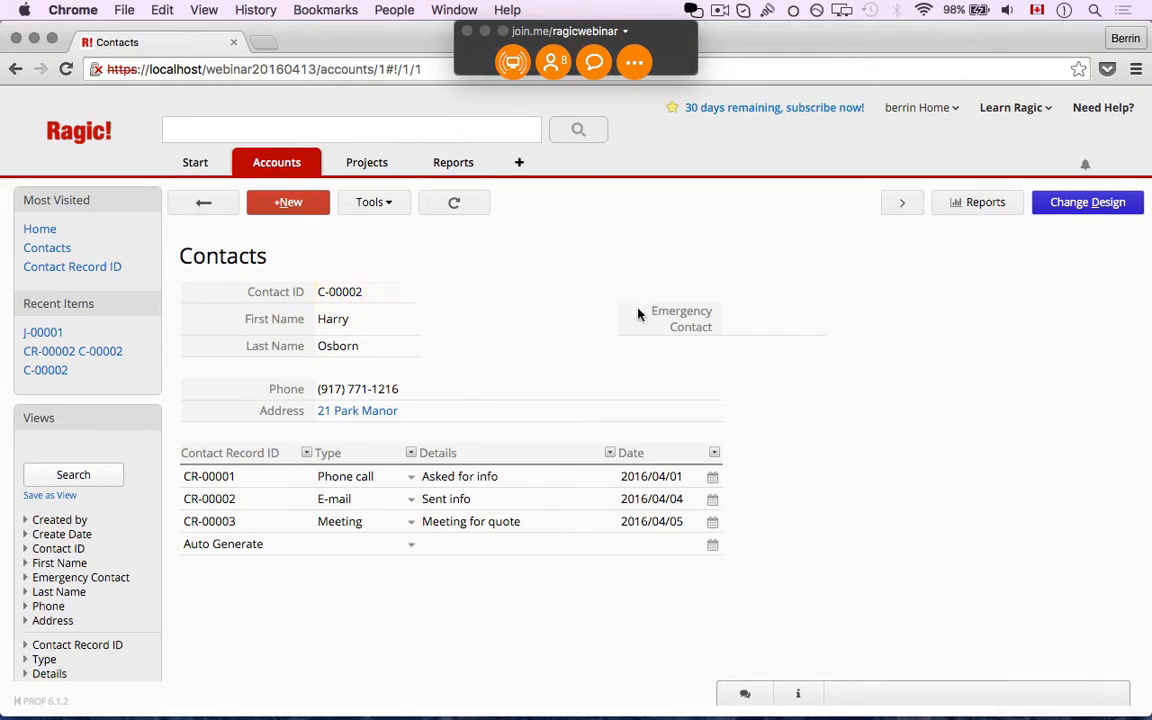
Enter [C-0001] as C-00002's Emergency Contact, save, follow the link, then return to the first tab
left_click(760, 332)
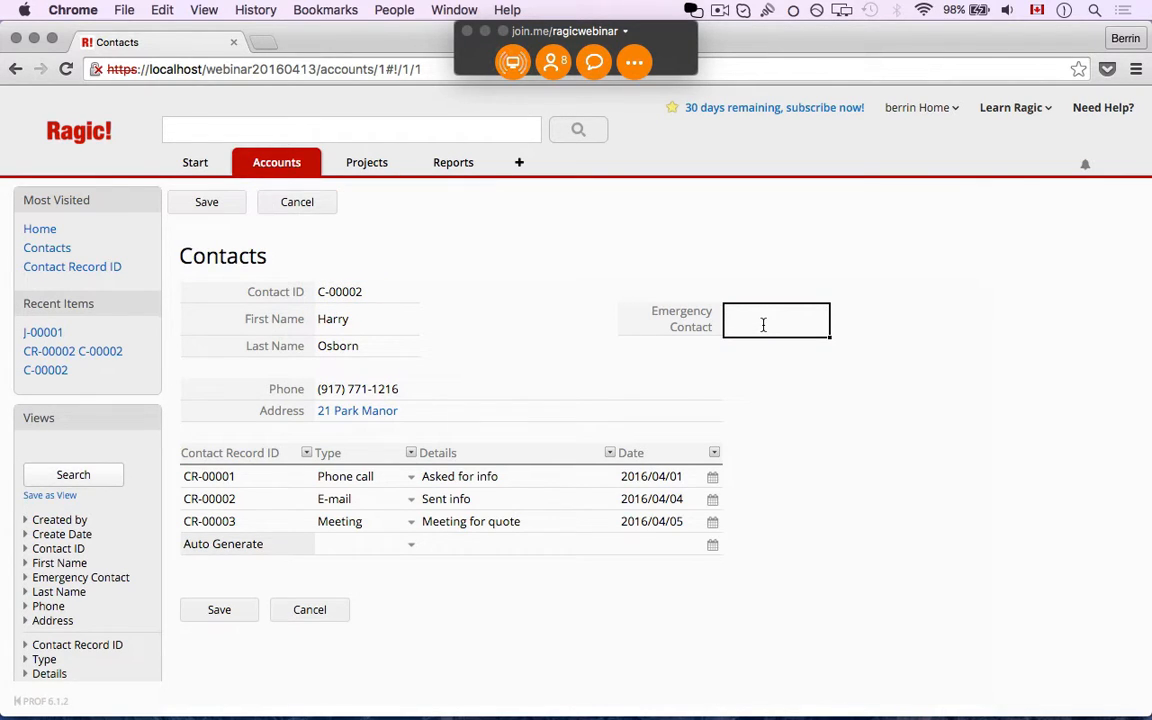
type("[]")
key("BackSpace")
type("C-0001]")
left_click(218, 207)
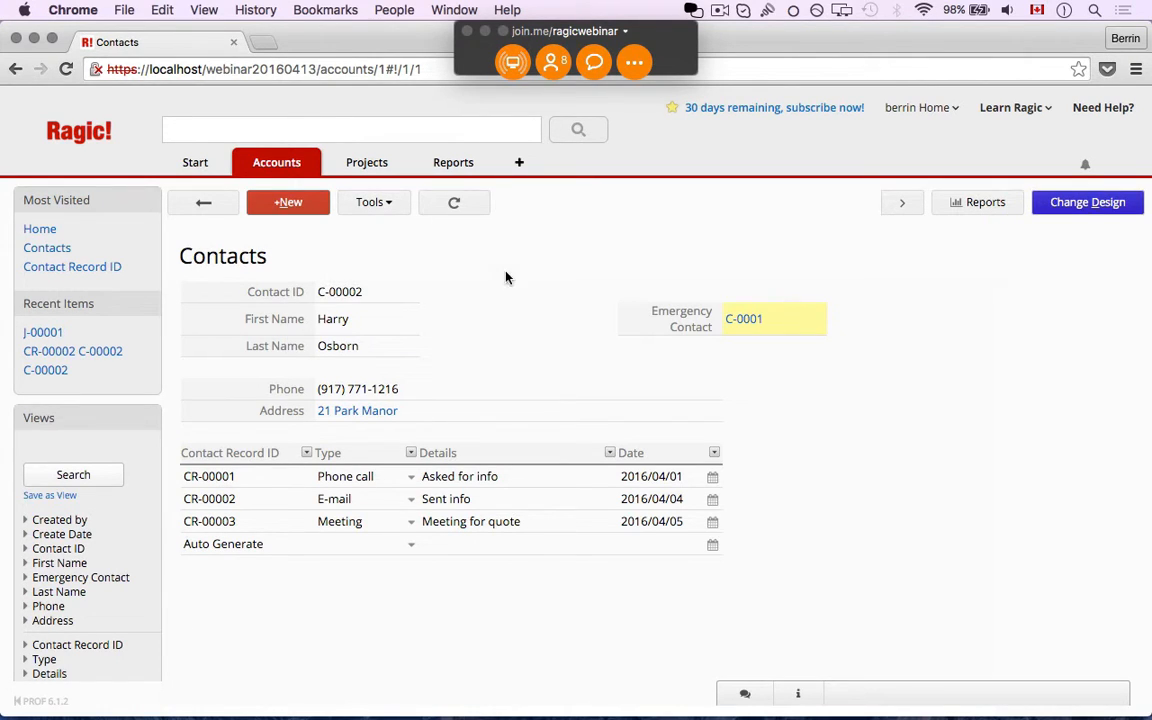
left_click(743, 319)
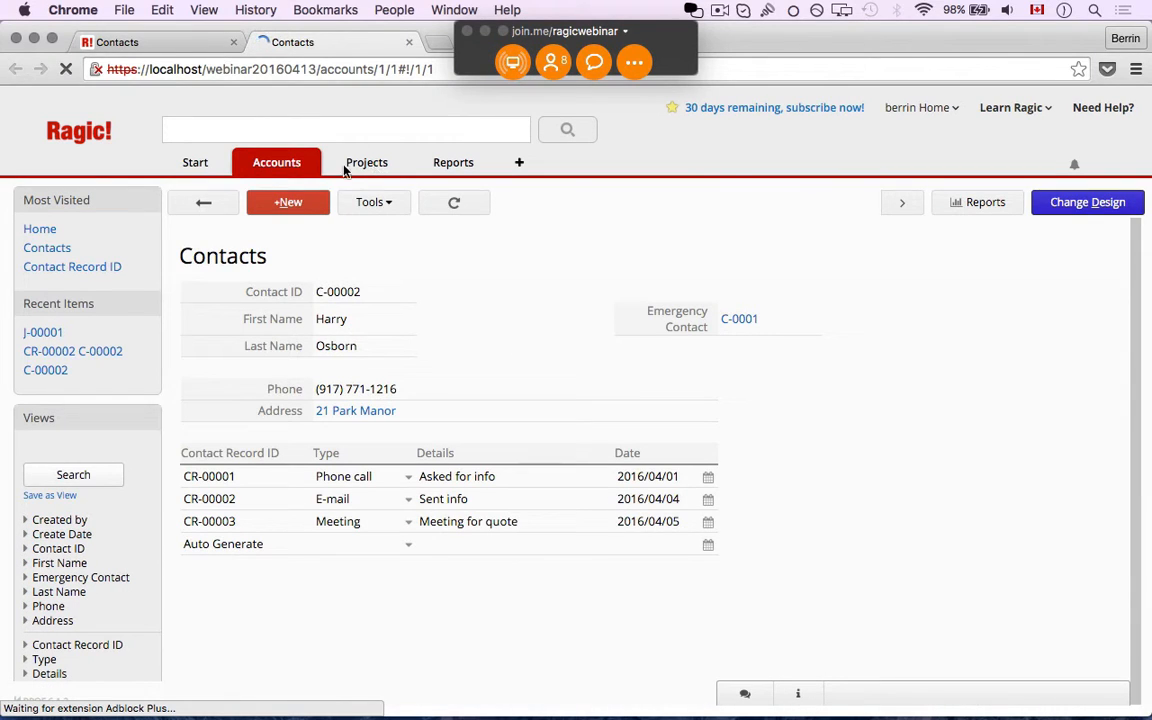
left_click(185, 48)
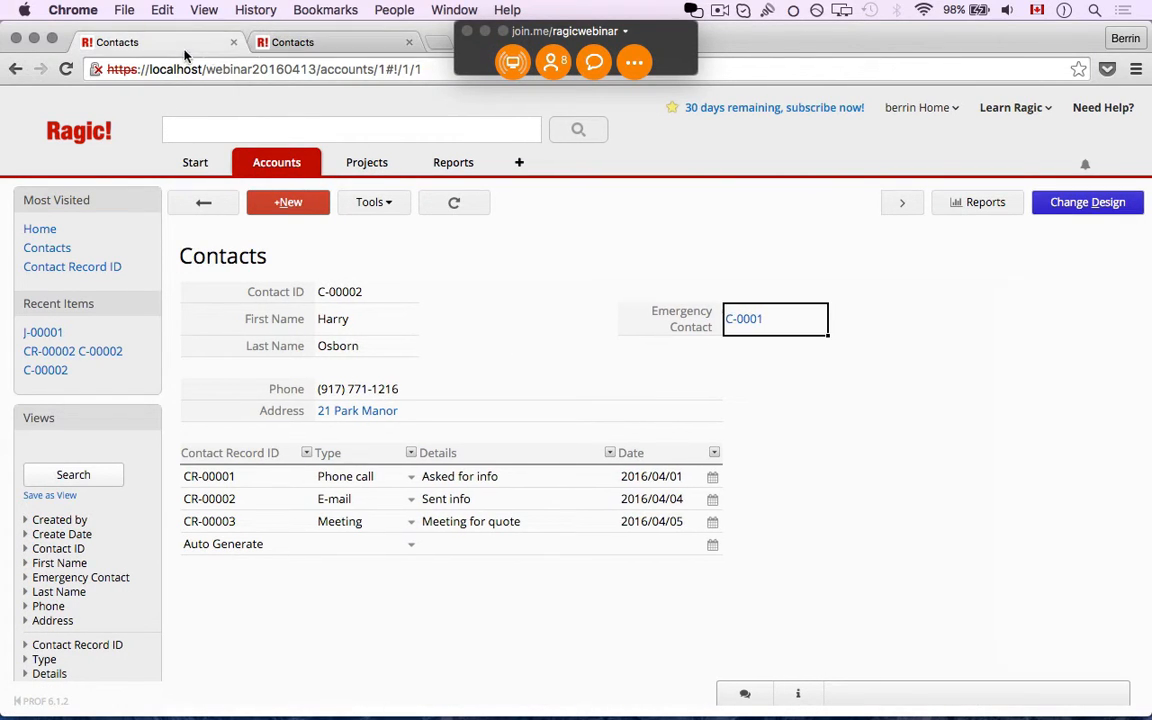
Close the extra tab, correct the Emergency Contact to [C-00001], save, and open that link
left_click(300, 42)
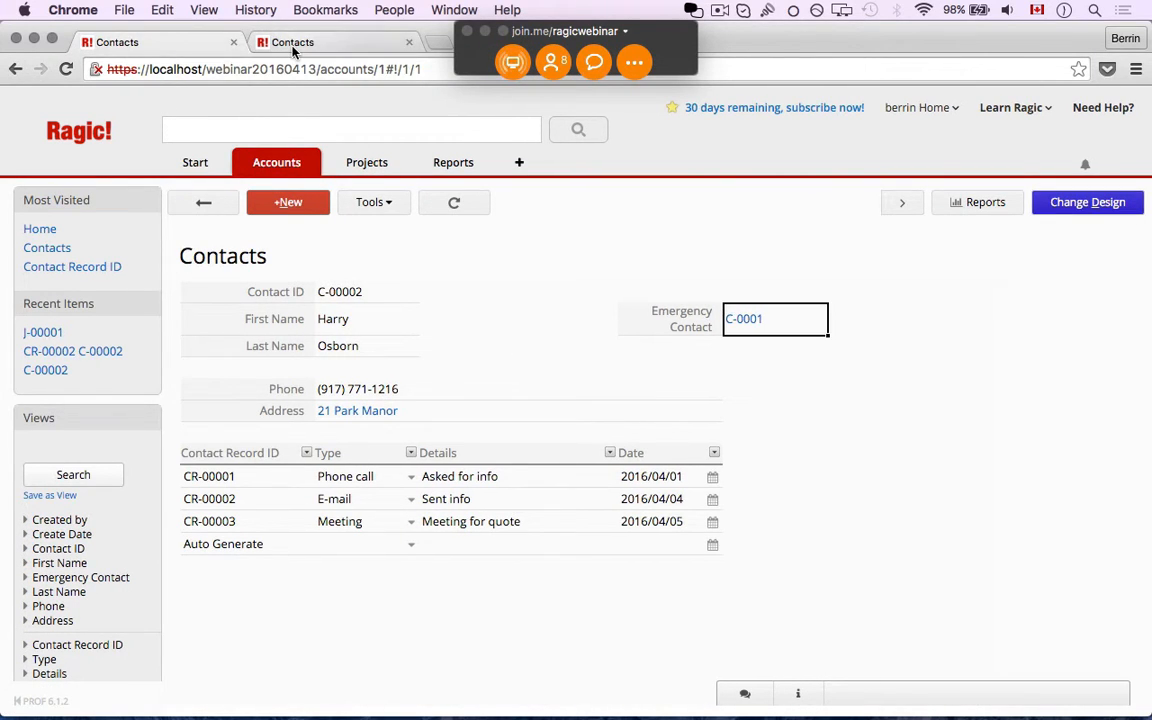
left_click(408, 44)
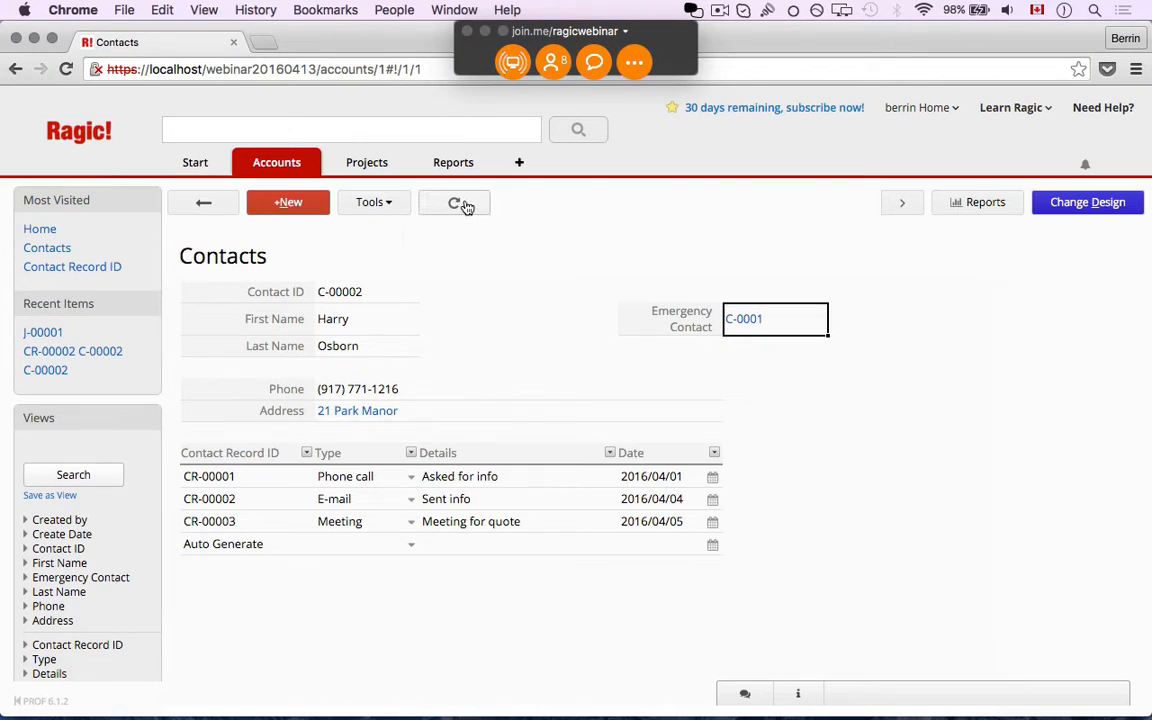
left_click(731, 326)
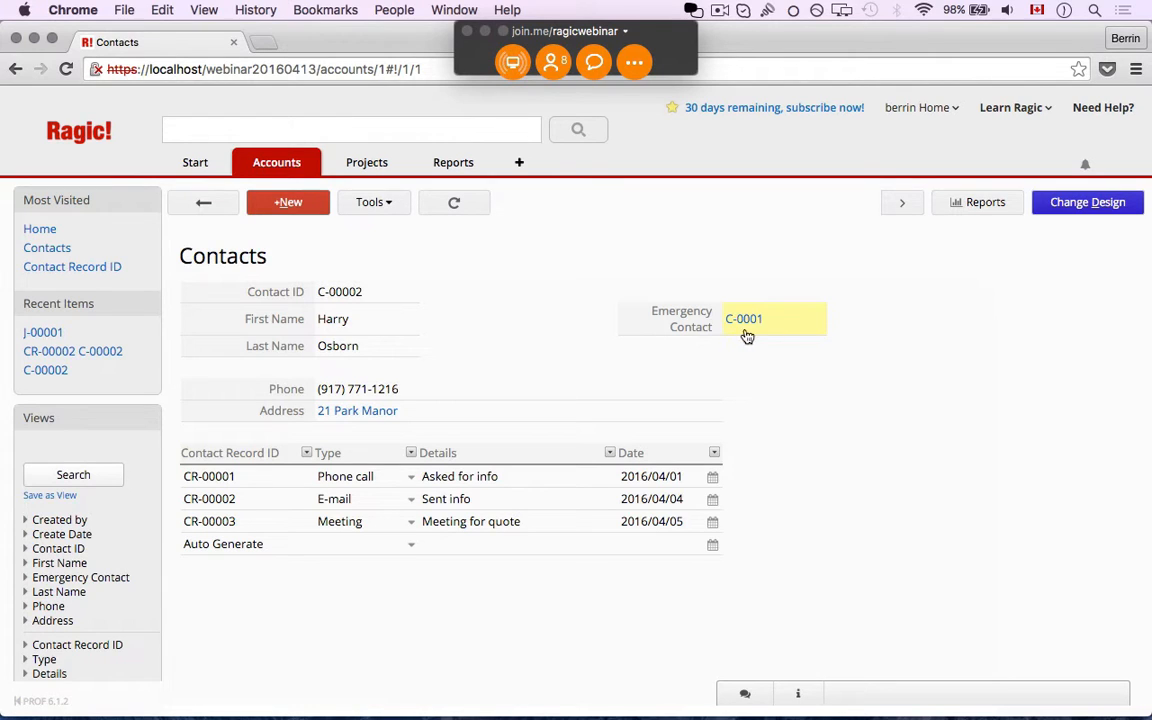
left_click(789, 335)
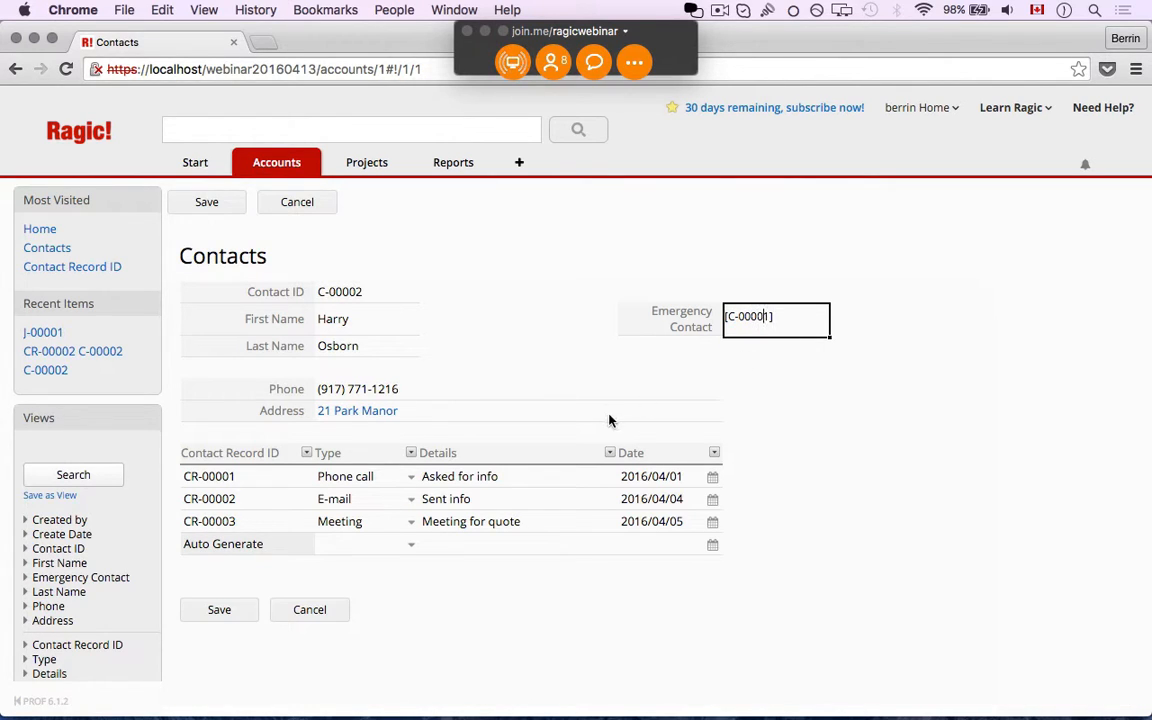
left_click(217, 609)
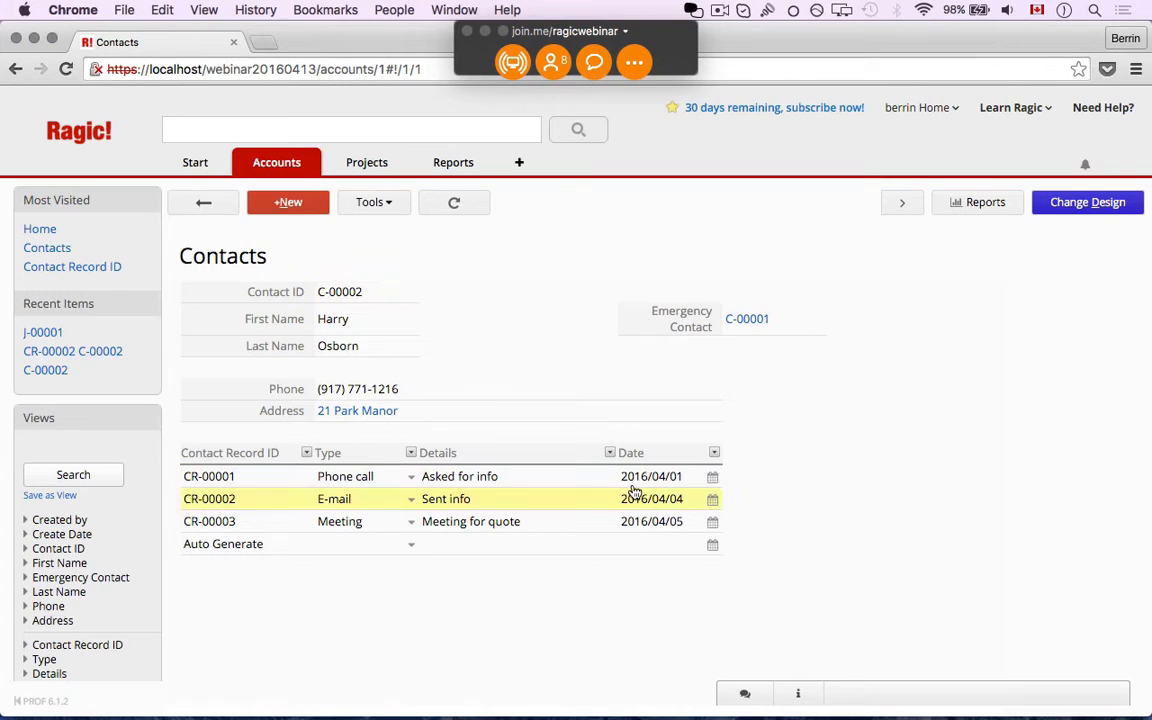
left_click(748, 319)
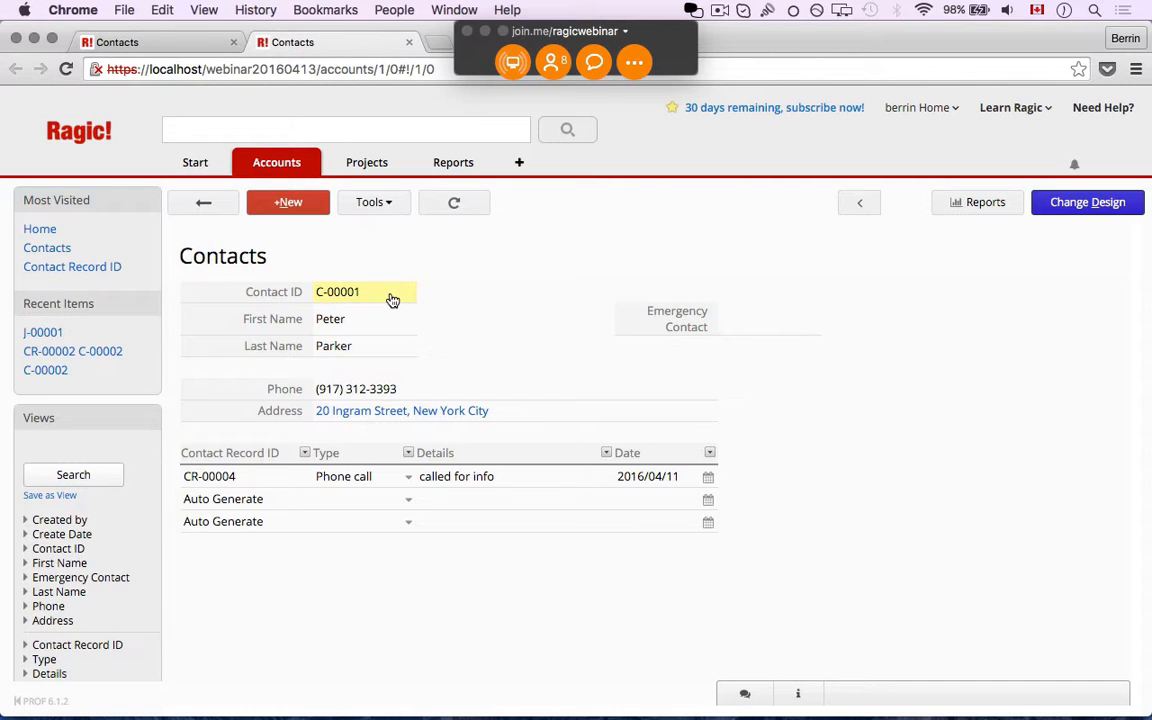
Go back to contact C-00002's tab after reviewing contact C-00001's record
left_click(194, 44)
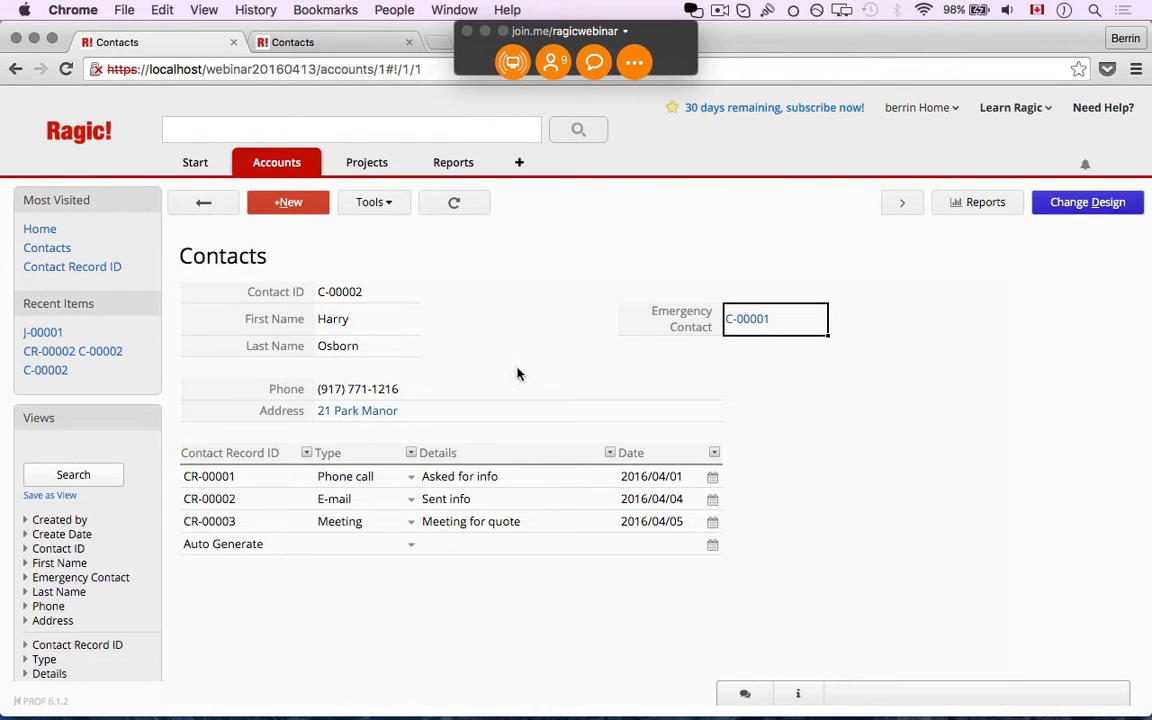
mouse_move(347, 165)
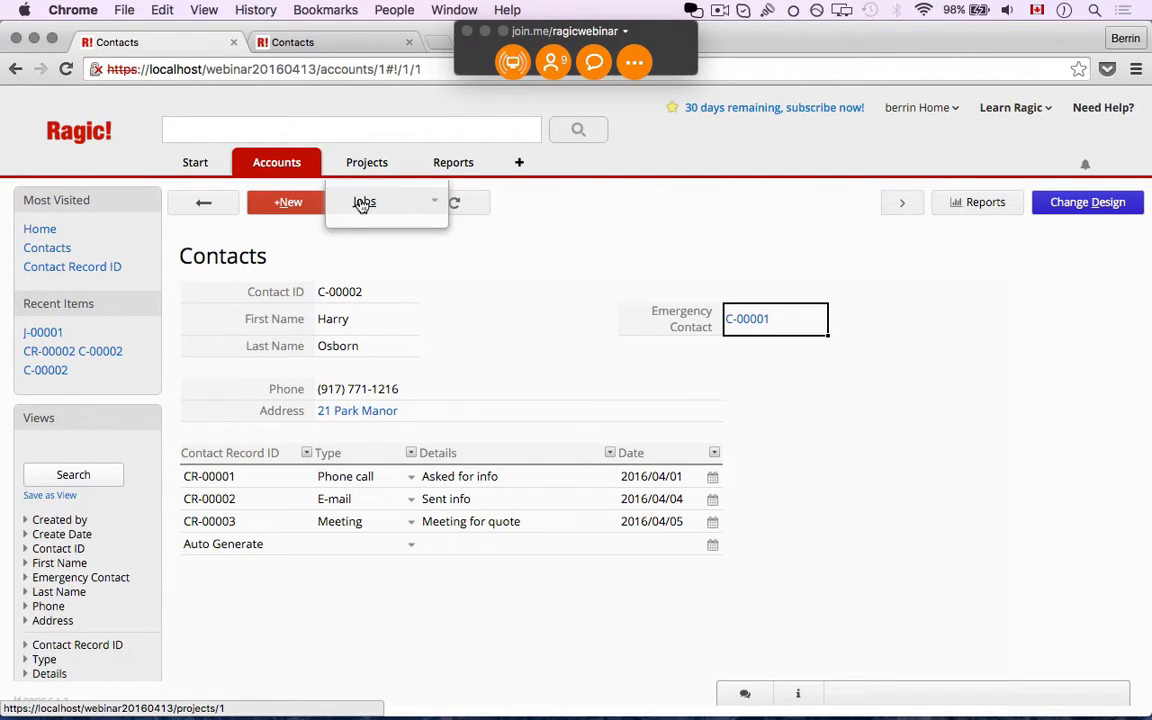
Open the Jobs list, review job J-00001, and follow its contact C-00002 link
left_click(362, 203)
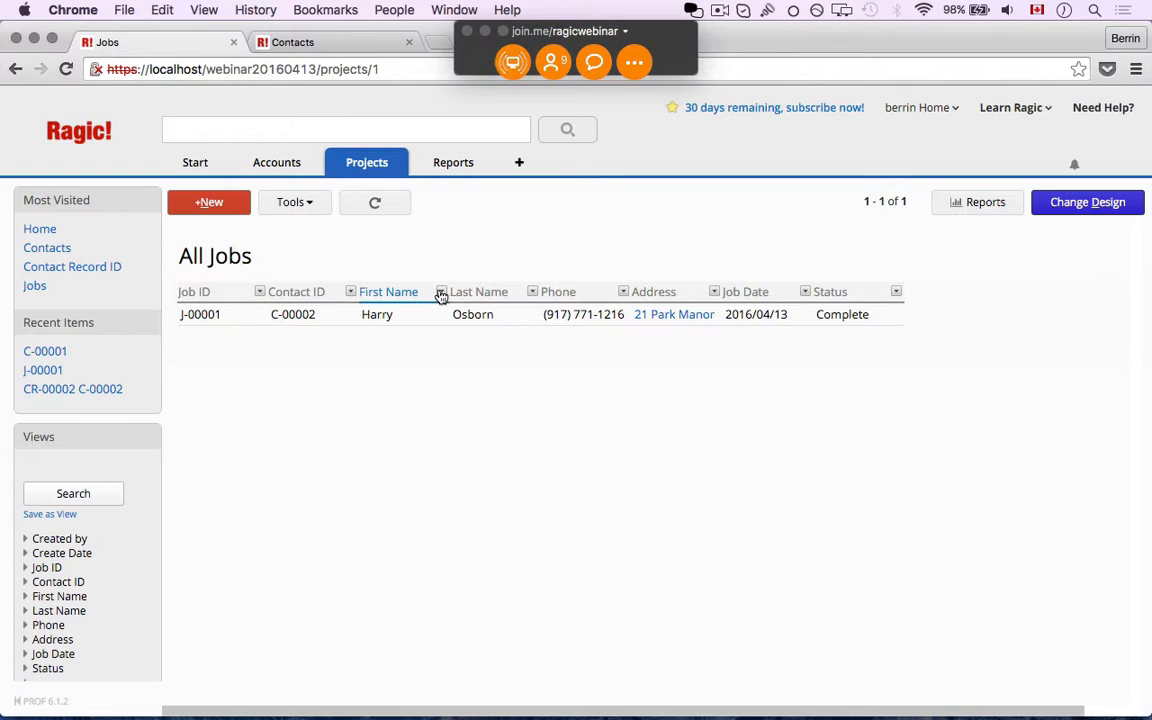
mouse_move(257, 171)
left_click(305, 316)
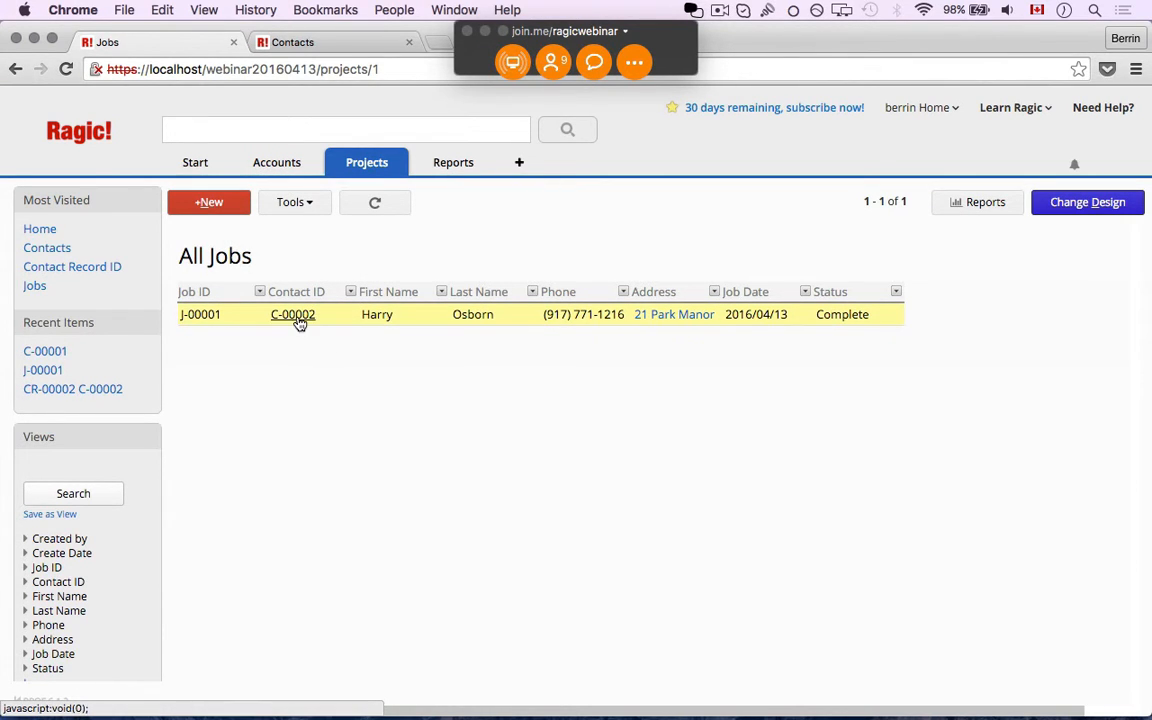
Open contact C-00002 from the Contacts sheet and switch its form into design mode
mouse_move(270, 174)
left_click(272, 204)
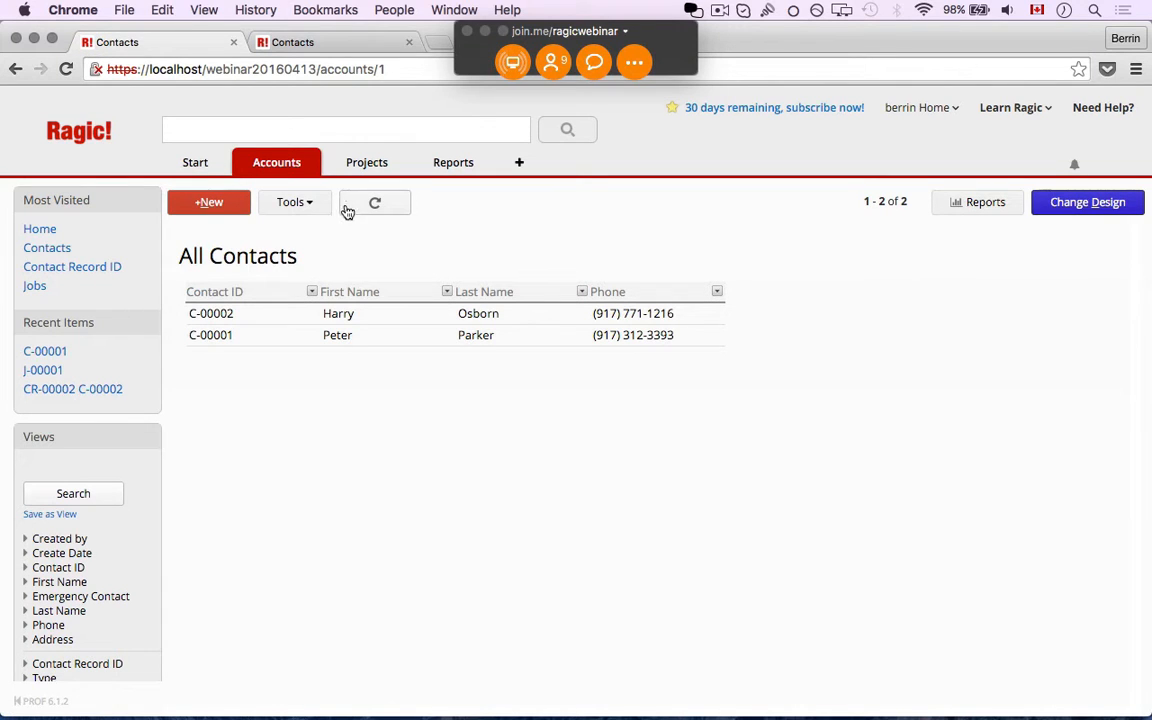
left_click(309, 316)
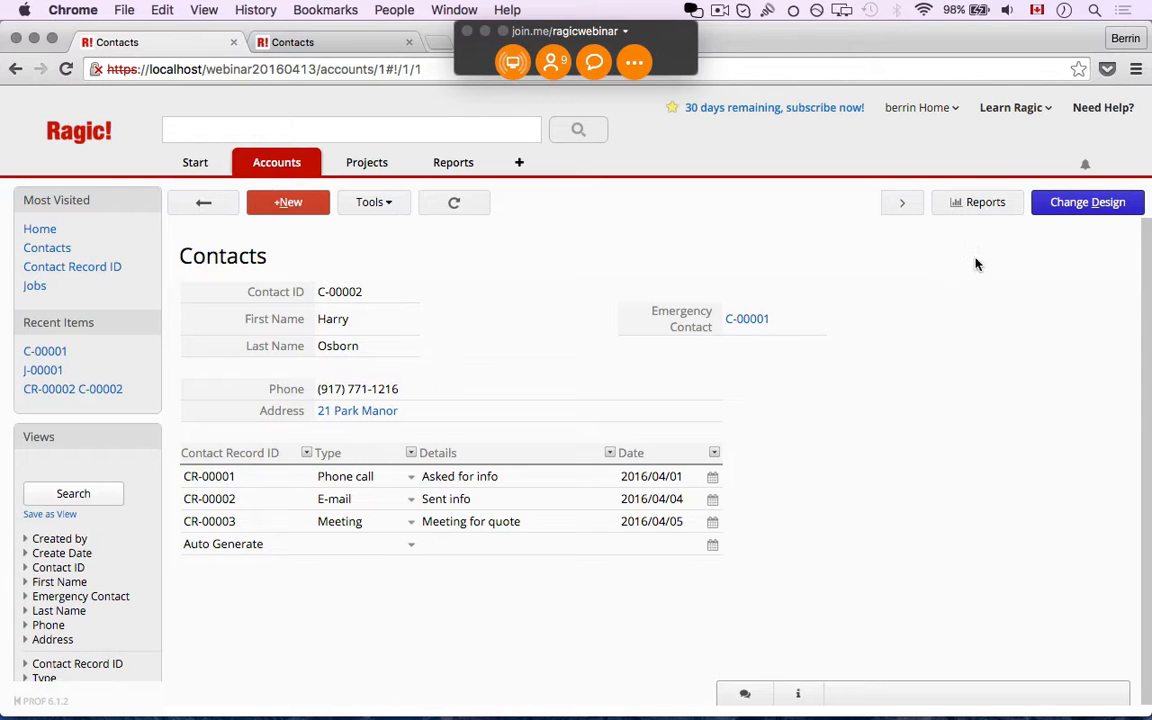
left_click(1062, 211)
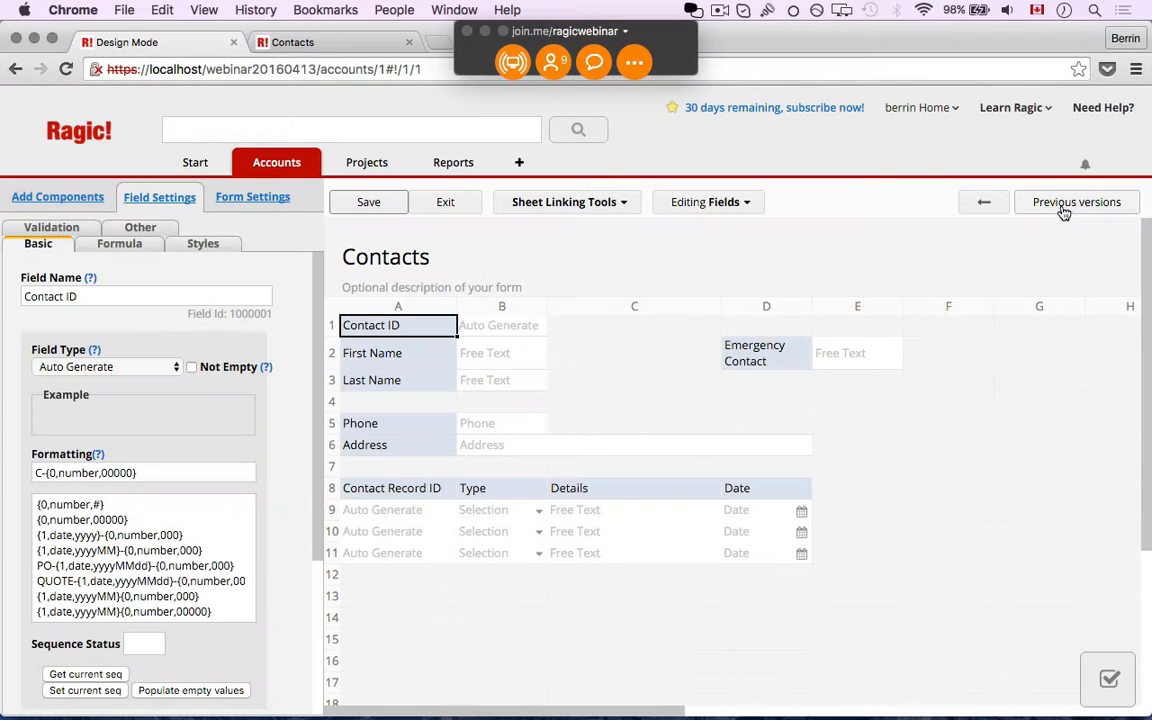
Open and close the Sheet Linking Tools menu, then bring it up again
left_click(585, 208)
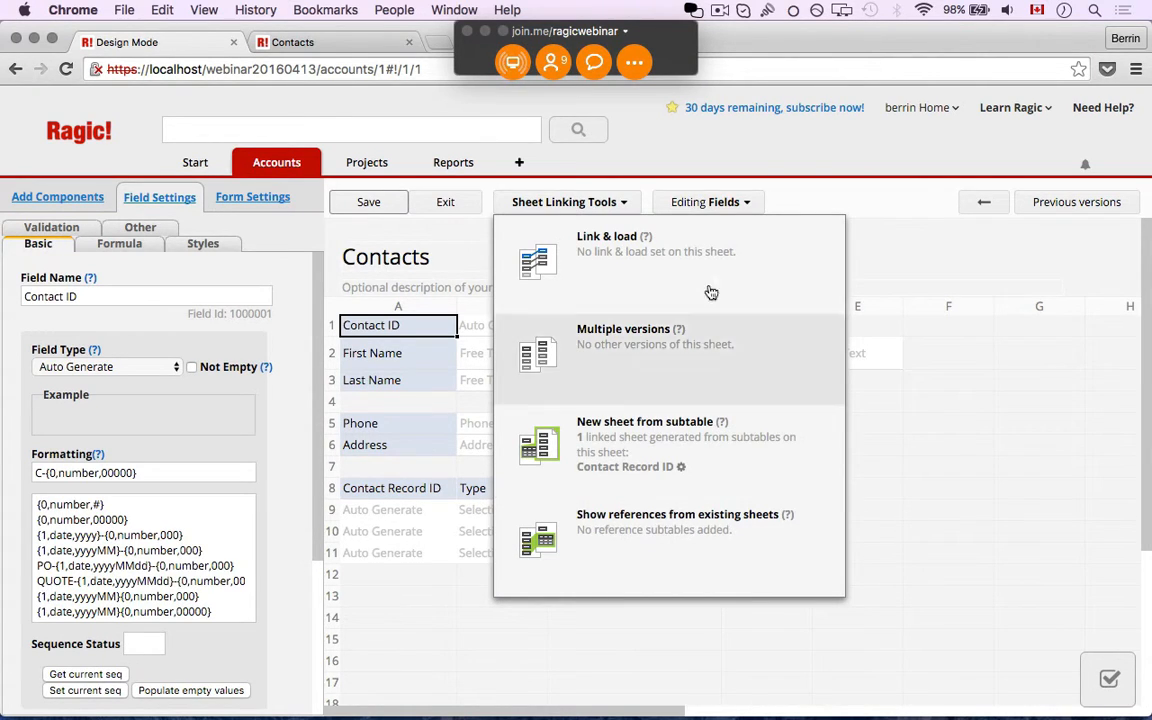
left_click(577, 214)
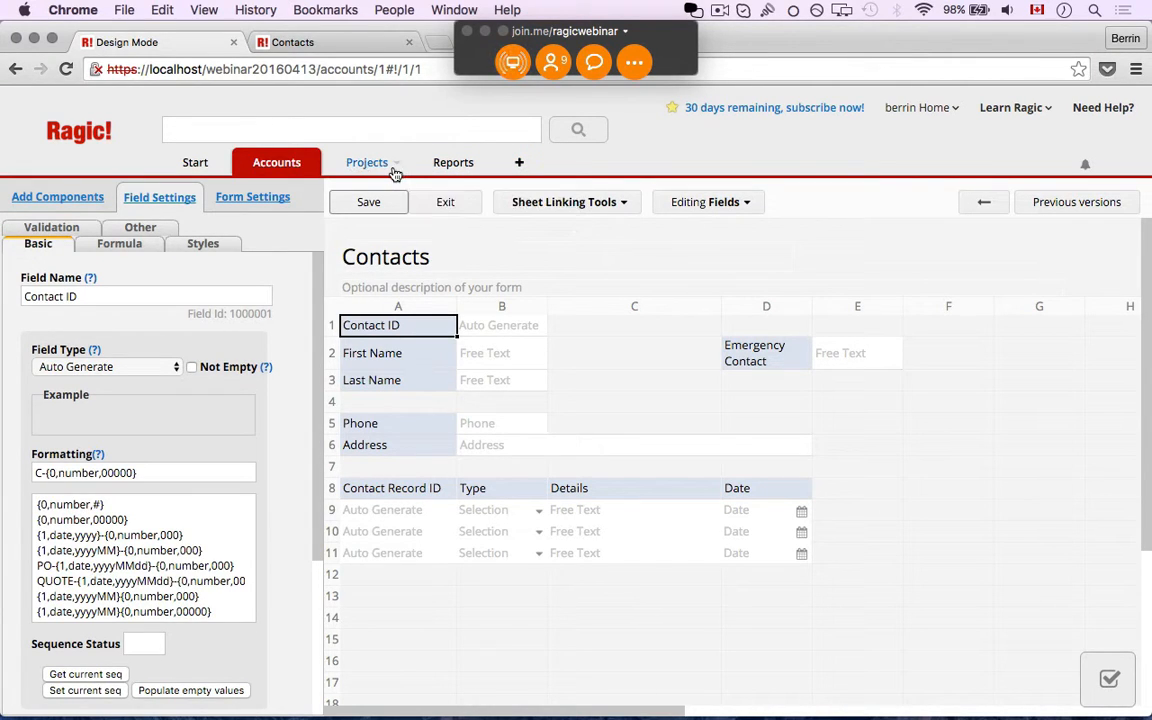
mouse_move(395, 173)
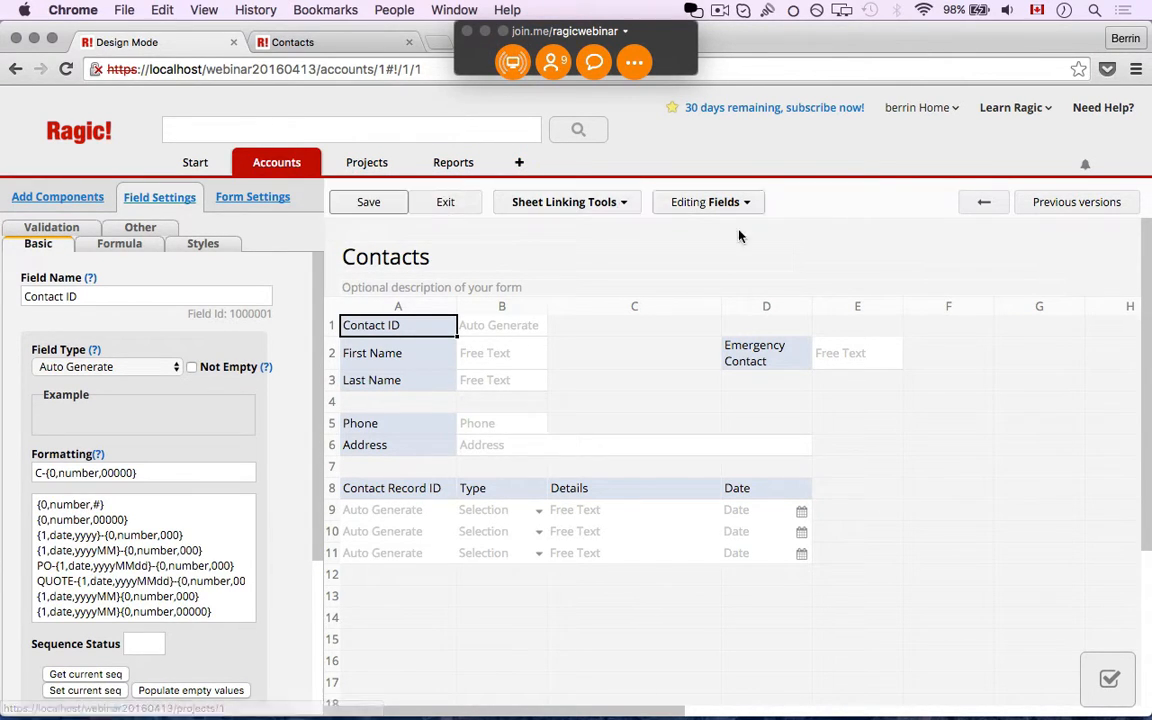
mouse_move(620, 213)
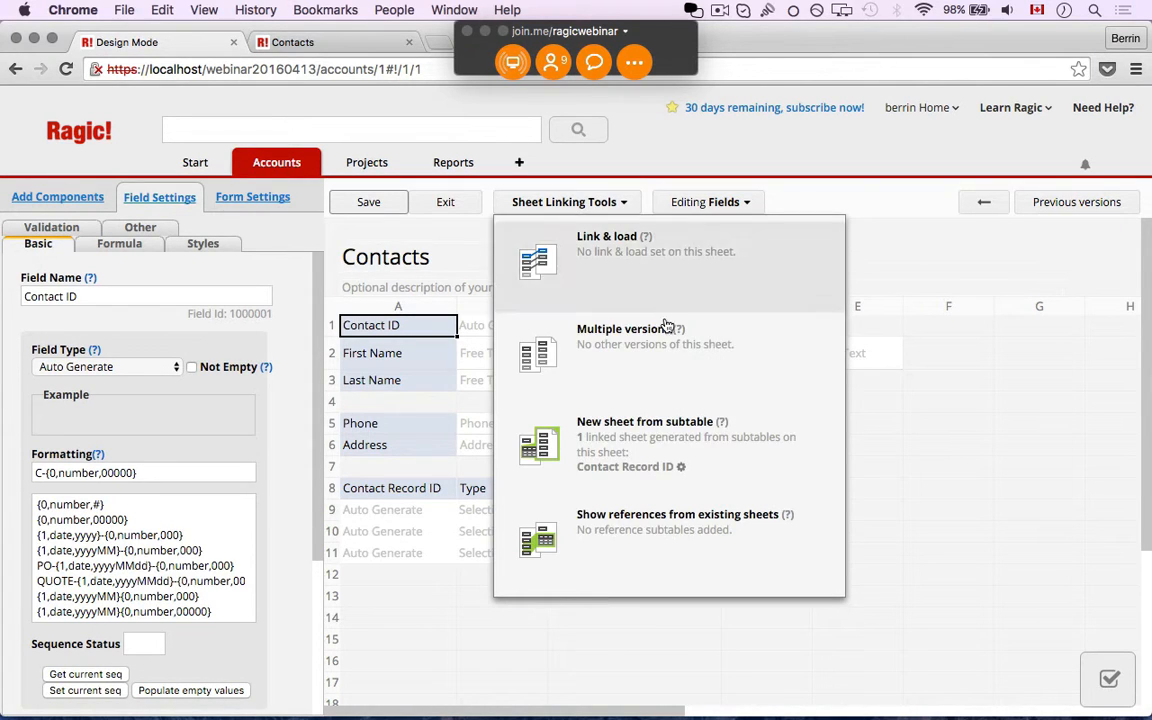
Insert a linked Jobs subtable at row 13 showing only Job ID, Job Date and Status
left_click(740, 530)
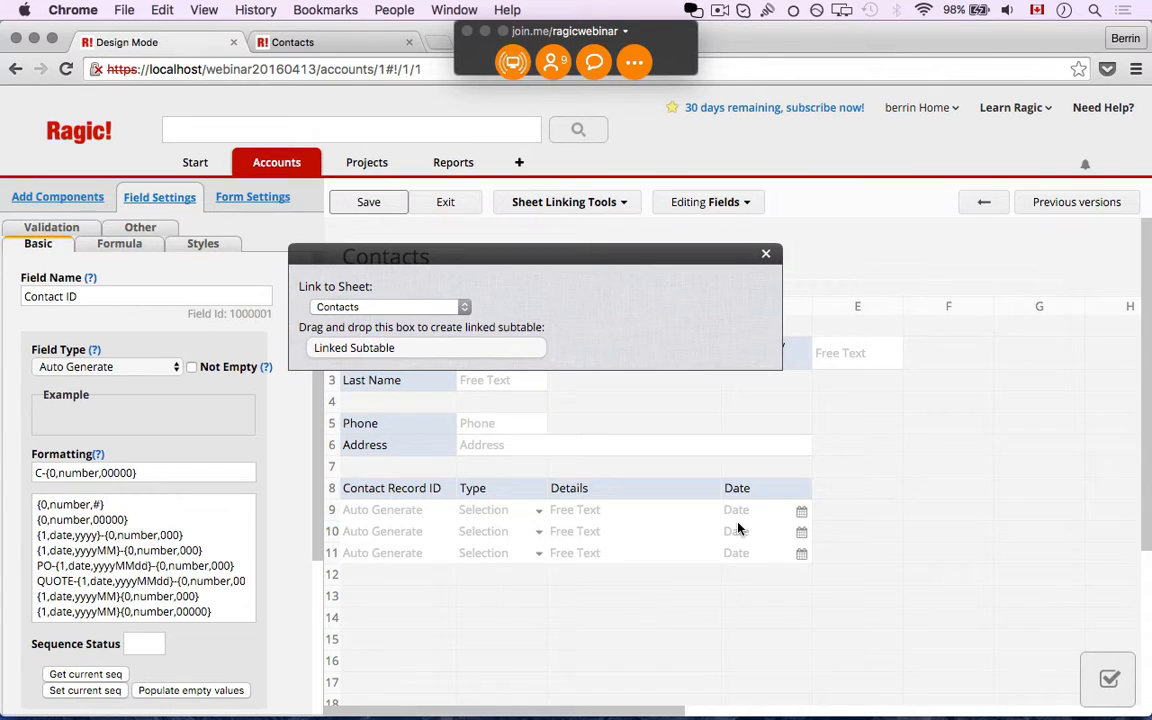
left_click(437, 309)
left_click(413, 352)
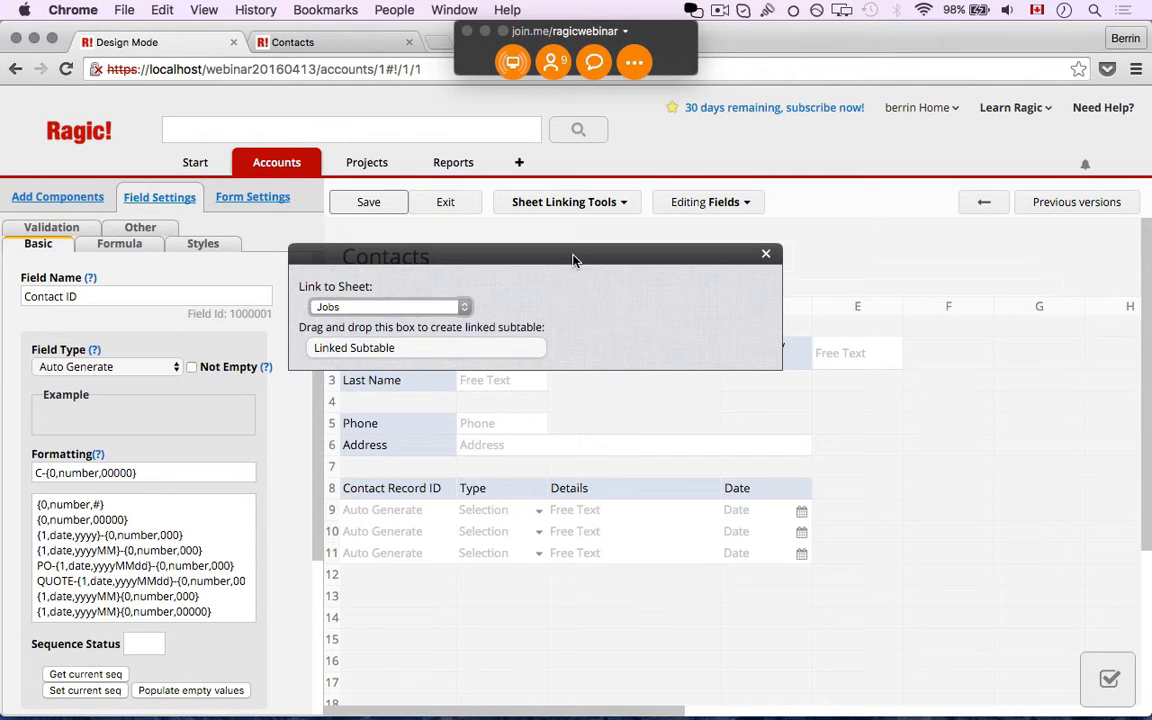
left_click_drag(571, 257, 850, 311)
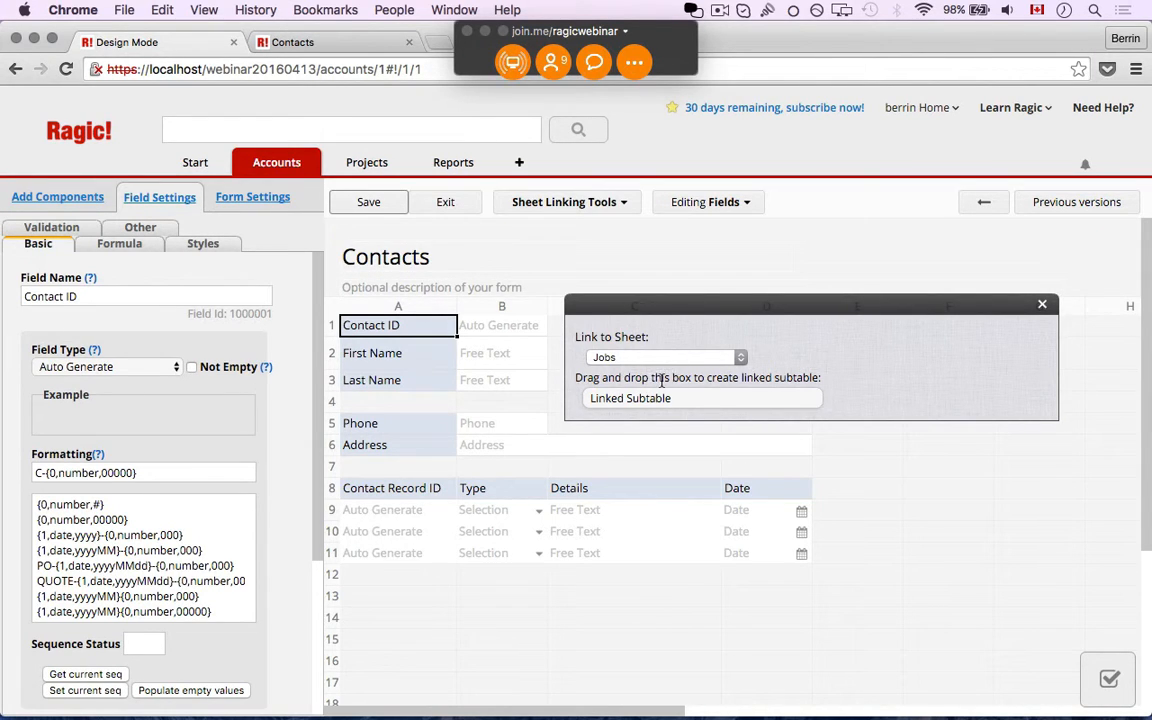
left_click_drag(652, 405, 411, 607)
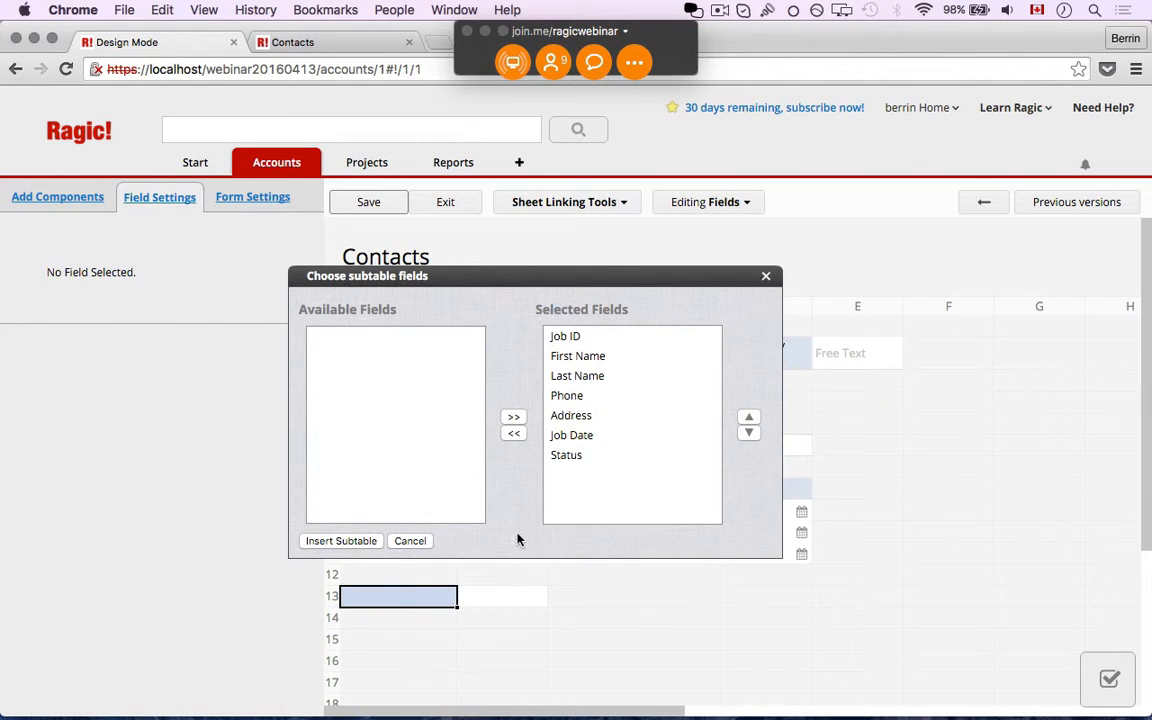
left_click(599, 358)
left_click(586, 376, "shift")
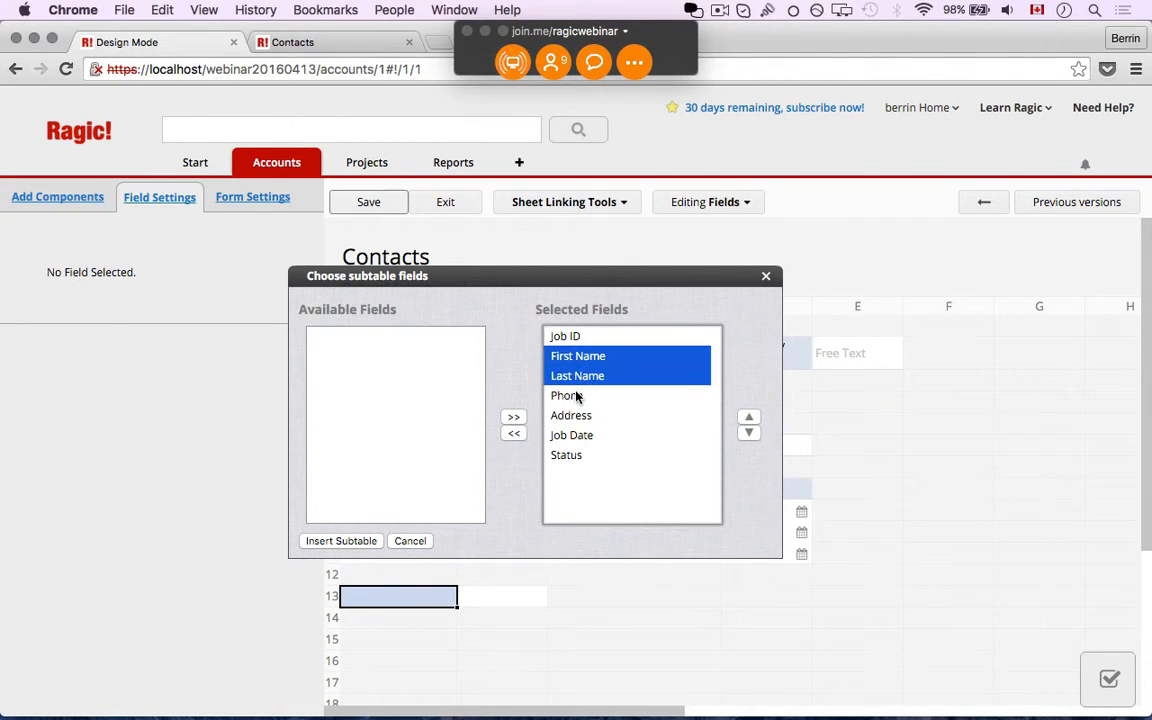
left_click(574, 414, "shift")
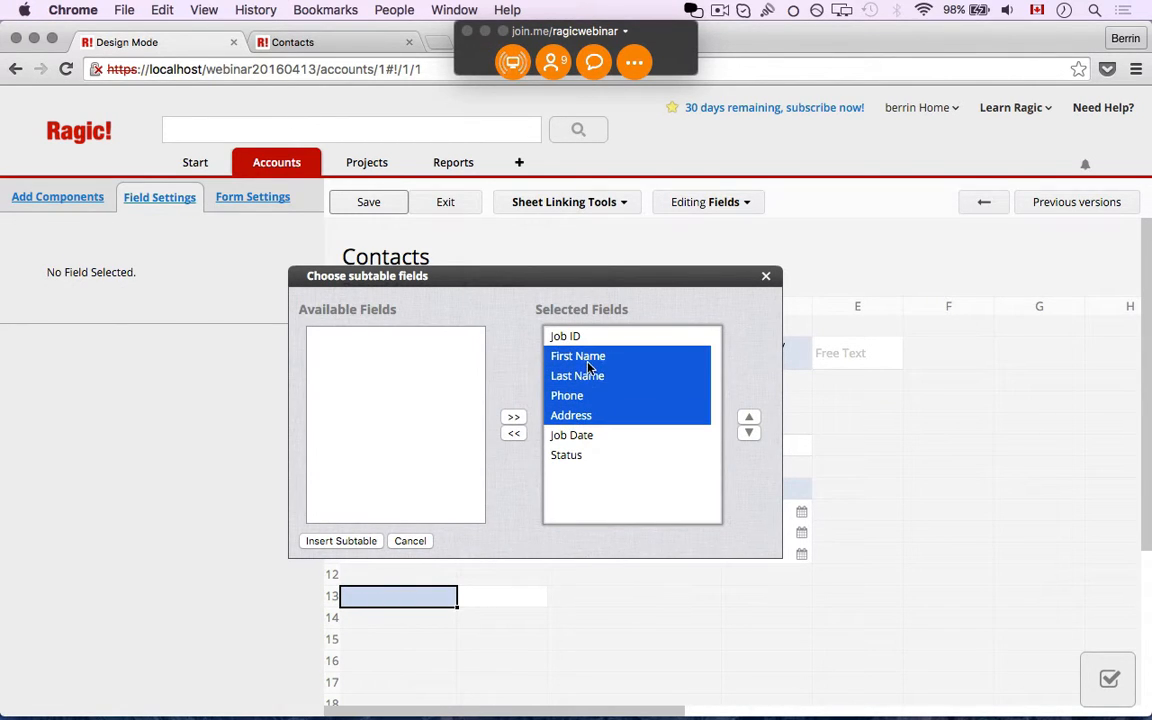
left_click(513, 433)
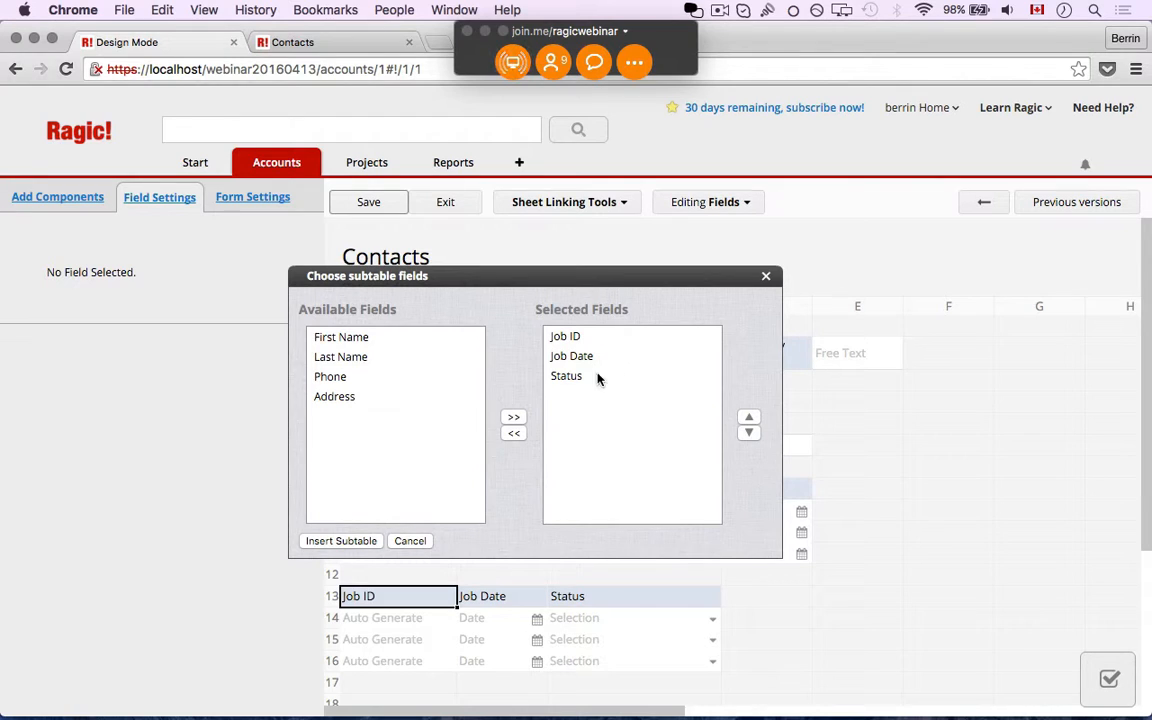
left_click(341, 541)
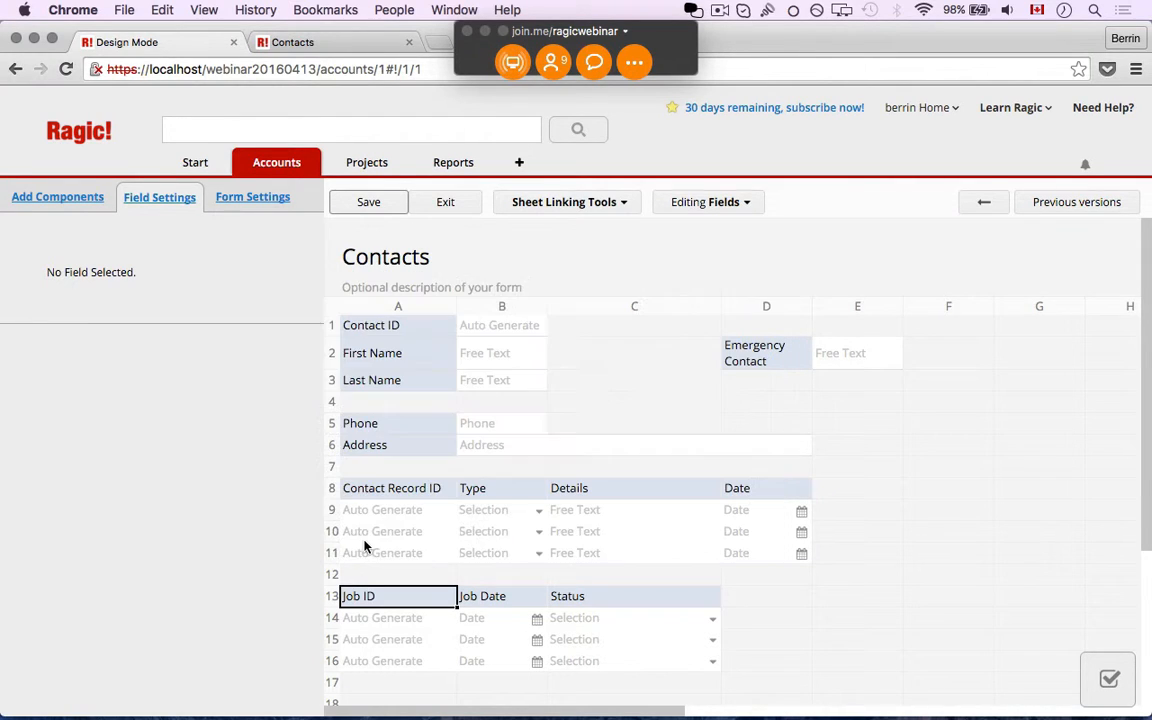
Save the Contacts design, confirm the record lists job J-00001, then go to the Jobs list
left_click(369, 203)
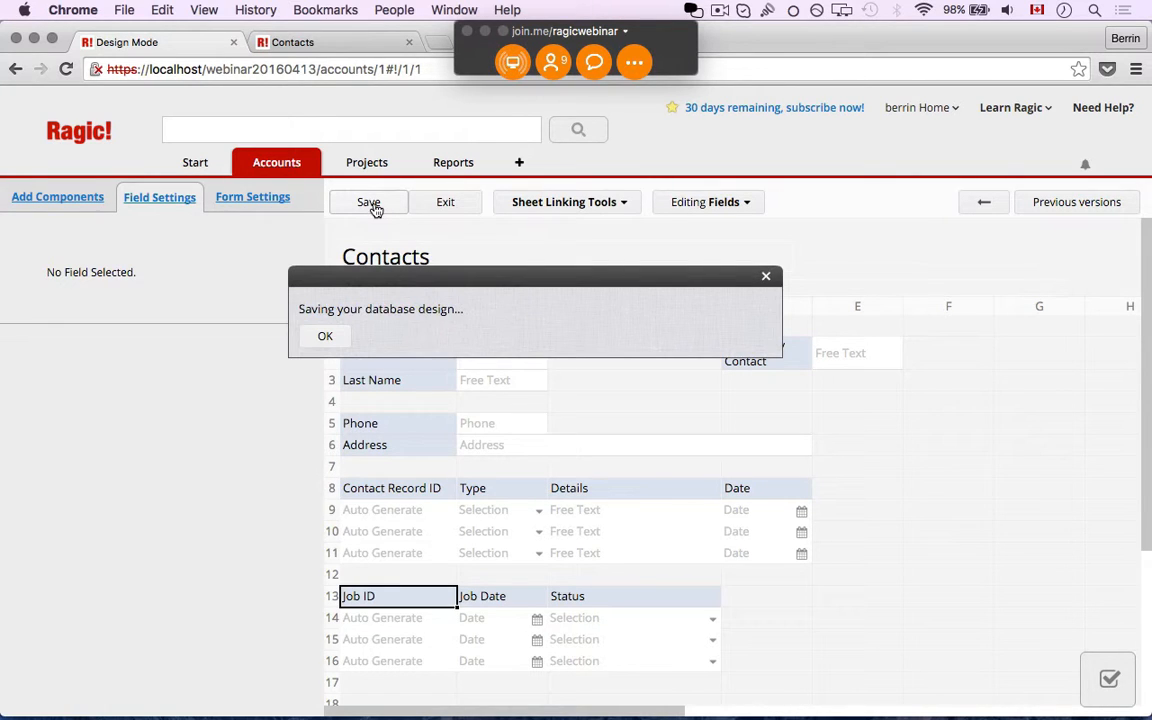
left_click(444, 203)
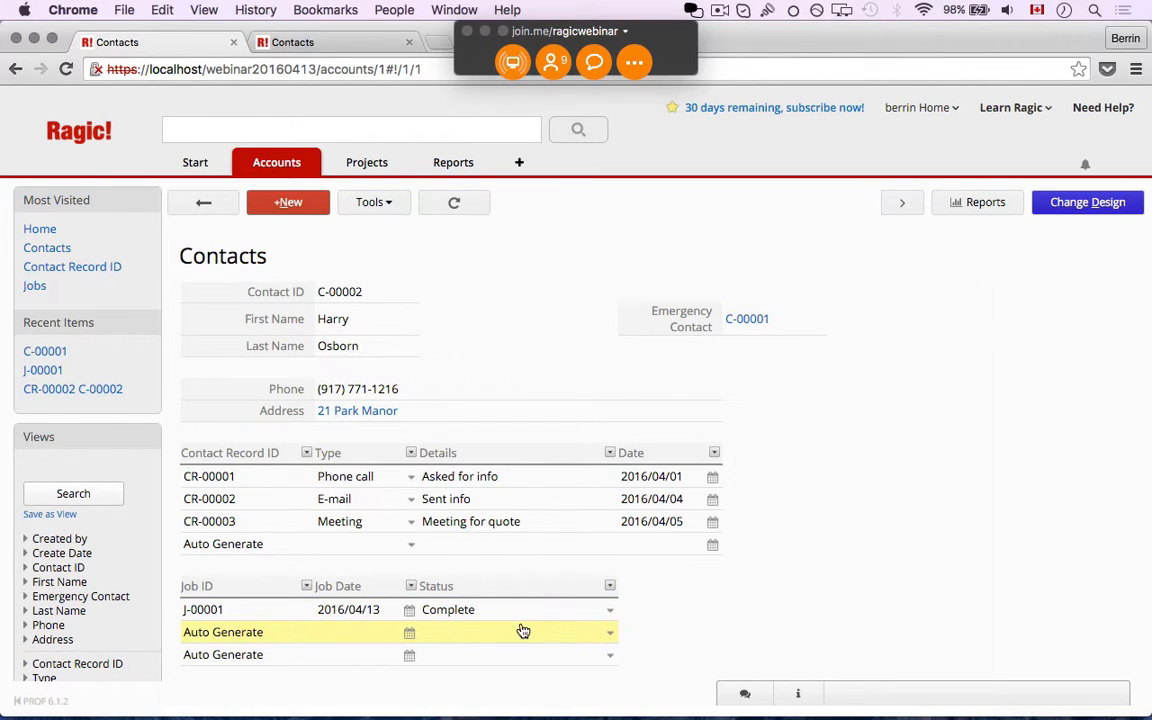
left_click(368, 201)
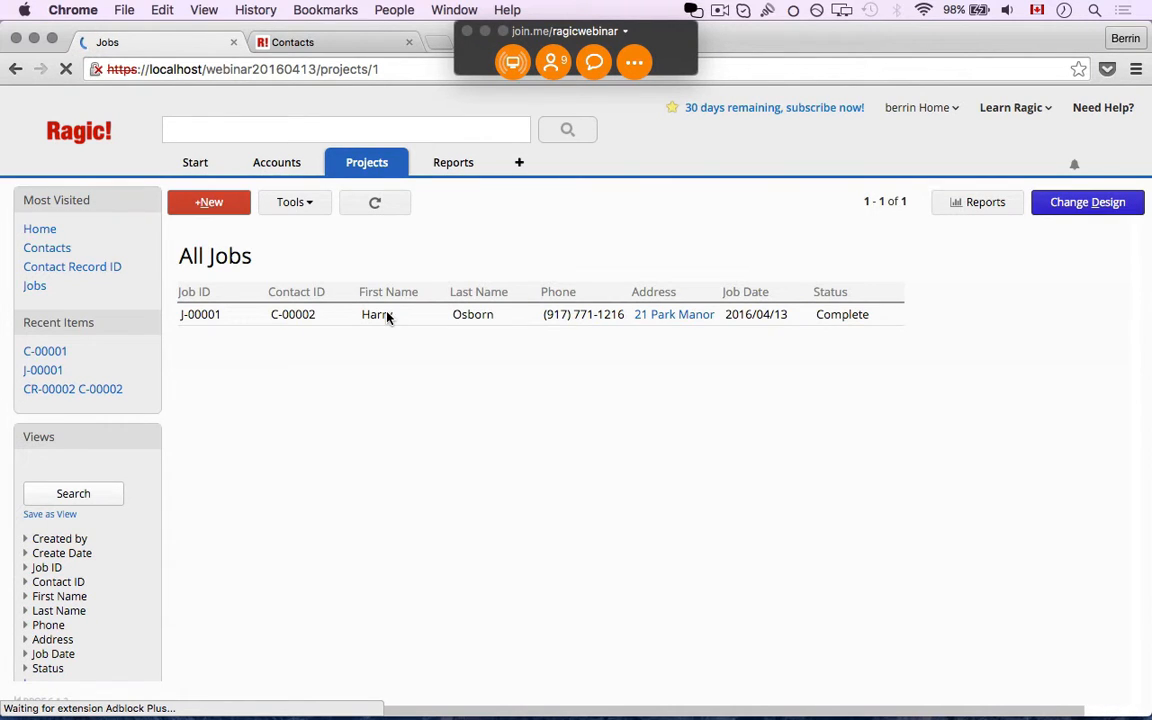
Create job J-00002 for Harry Osborn, dated 2016/04/13 with status In Process, and return to All Jobs
left_click(212, 203)
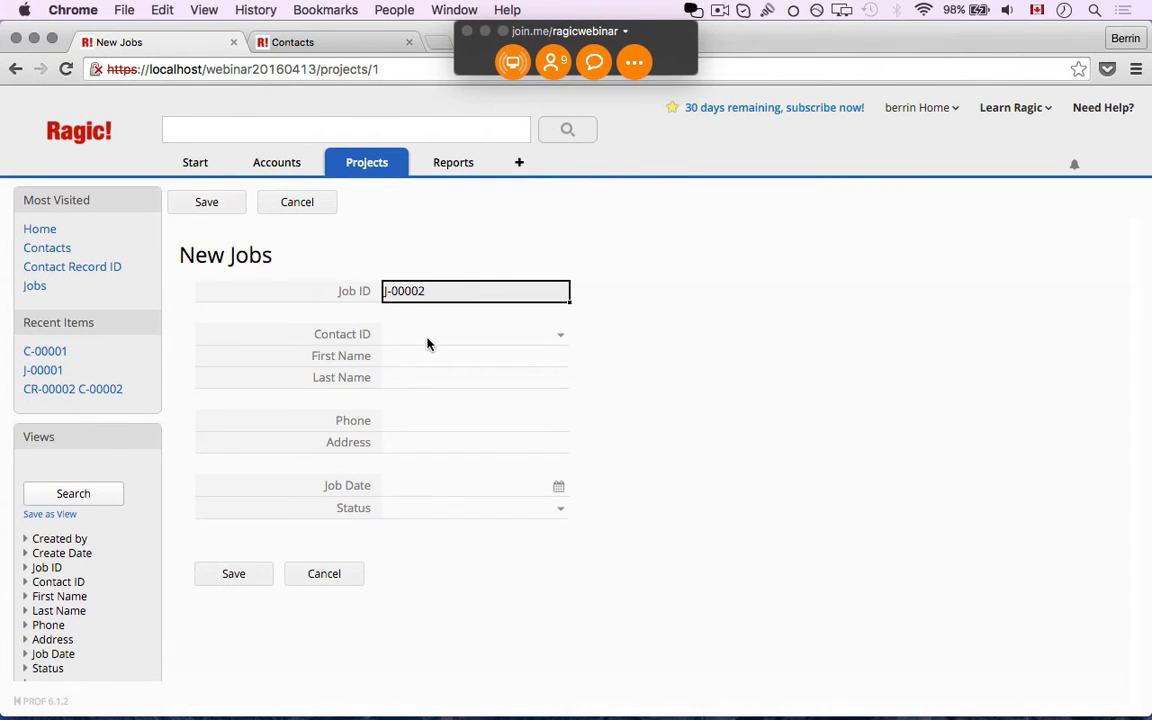
left_click(427, 344)
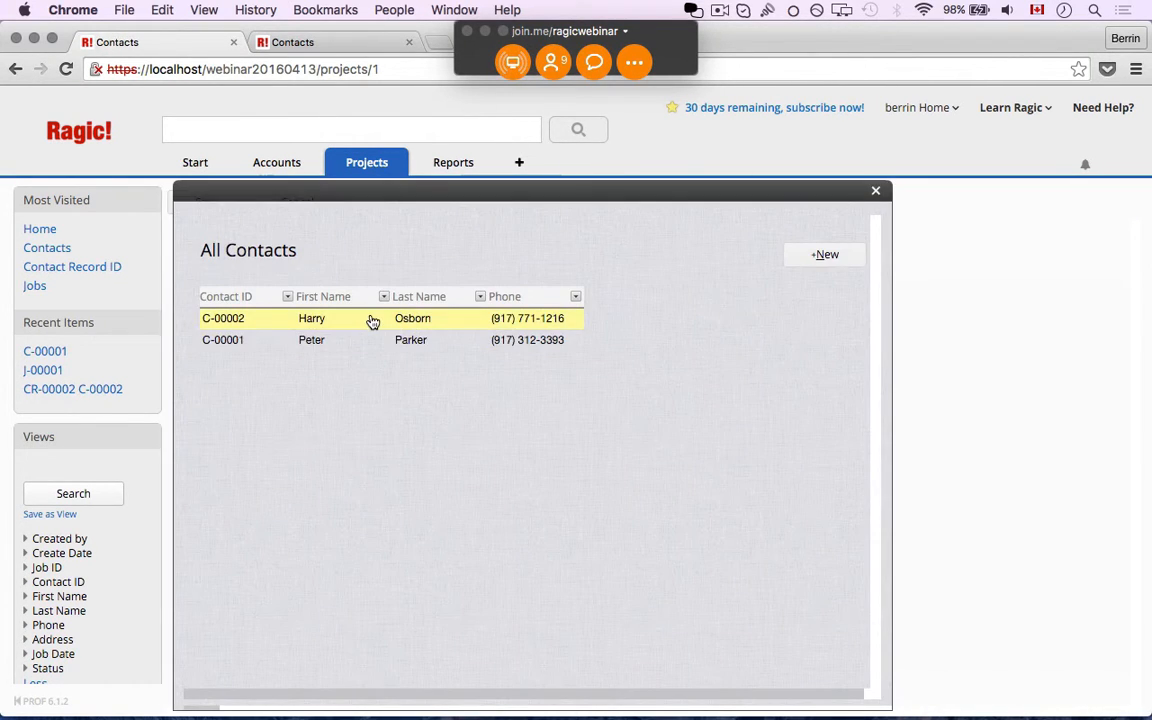
left_click(372, 319)
left_click(430, 455)
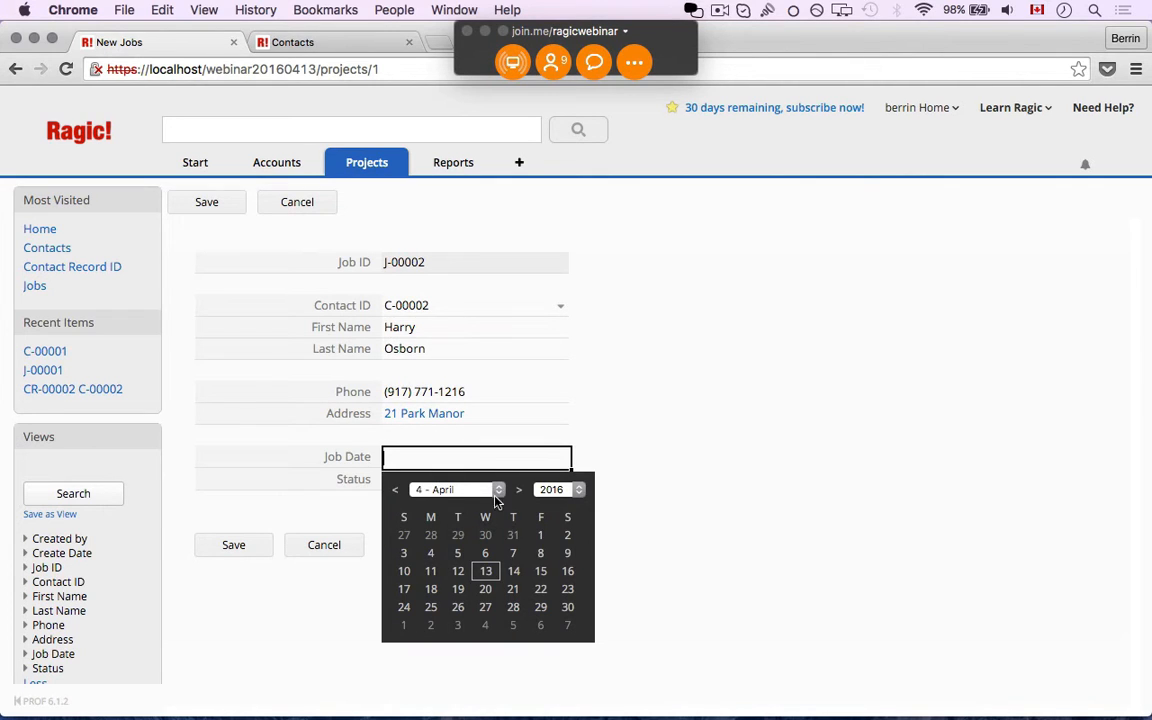
left_click(485, 571)
left_click(436, 483)
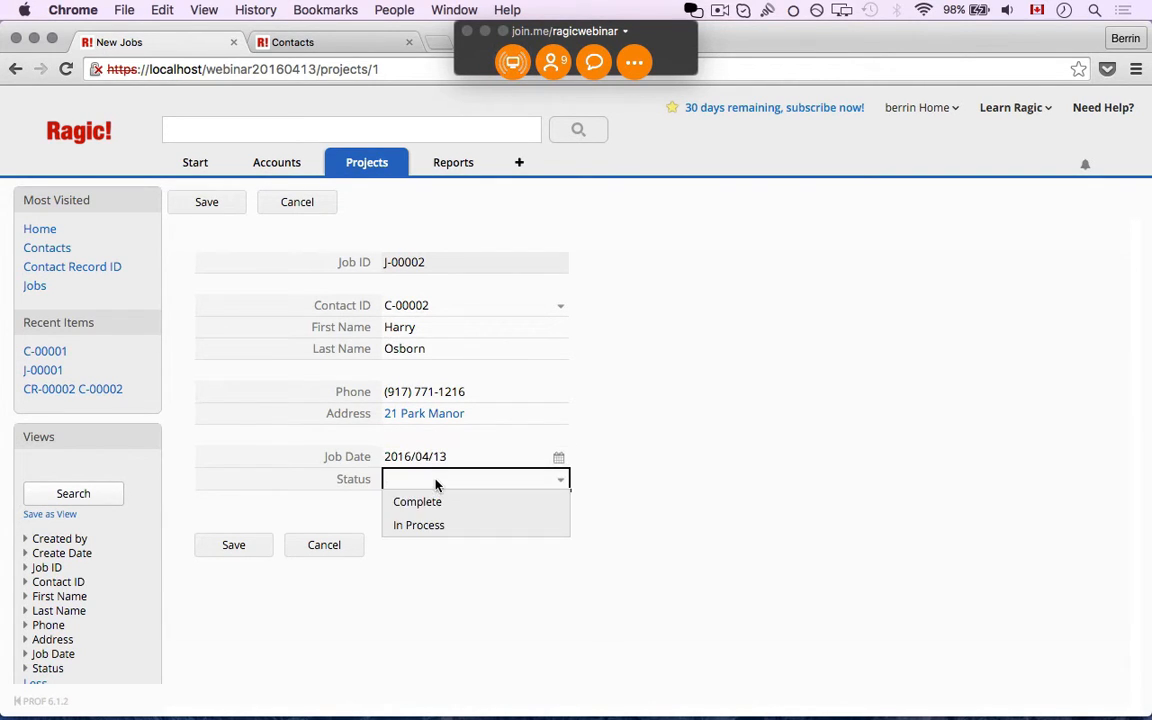
left_click(418, 525)
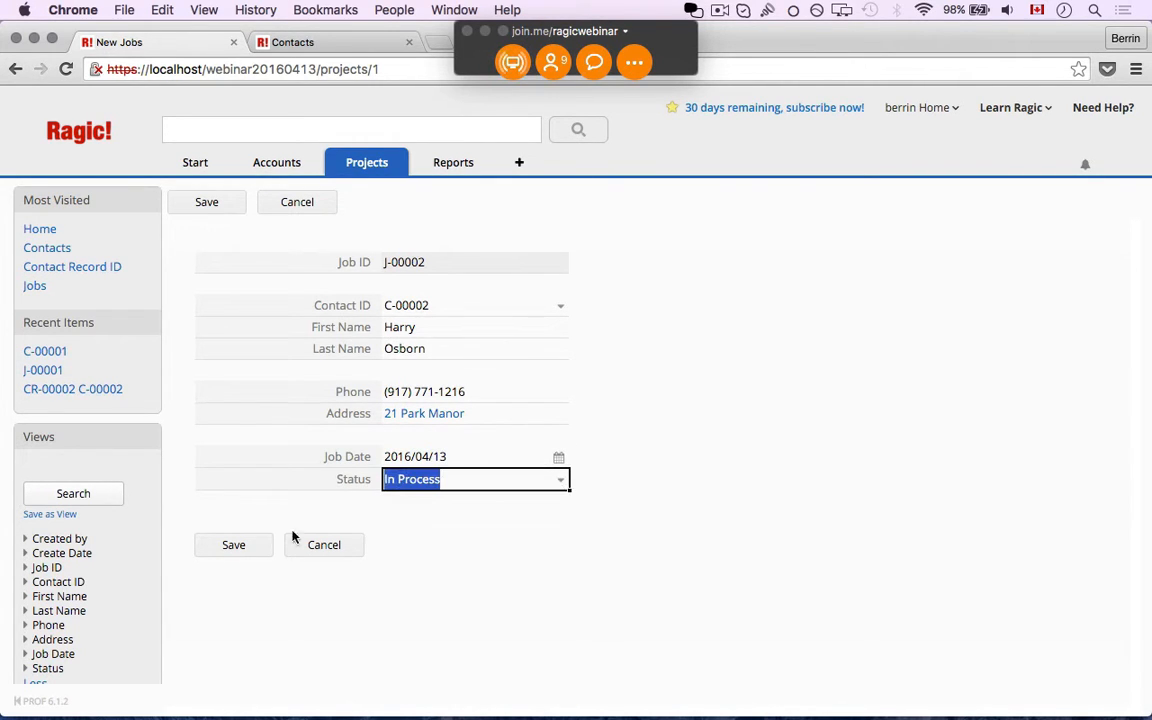
left_click(230, 545)
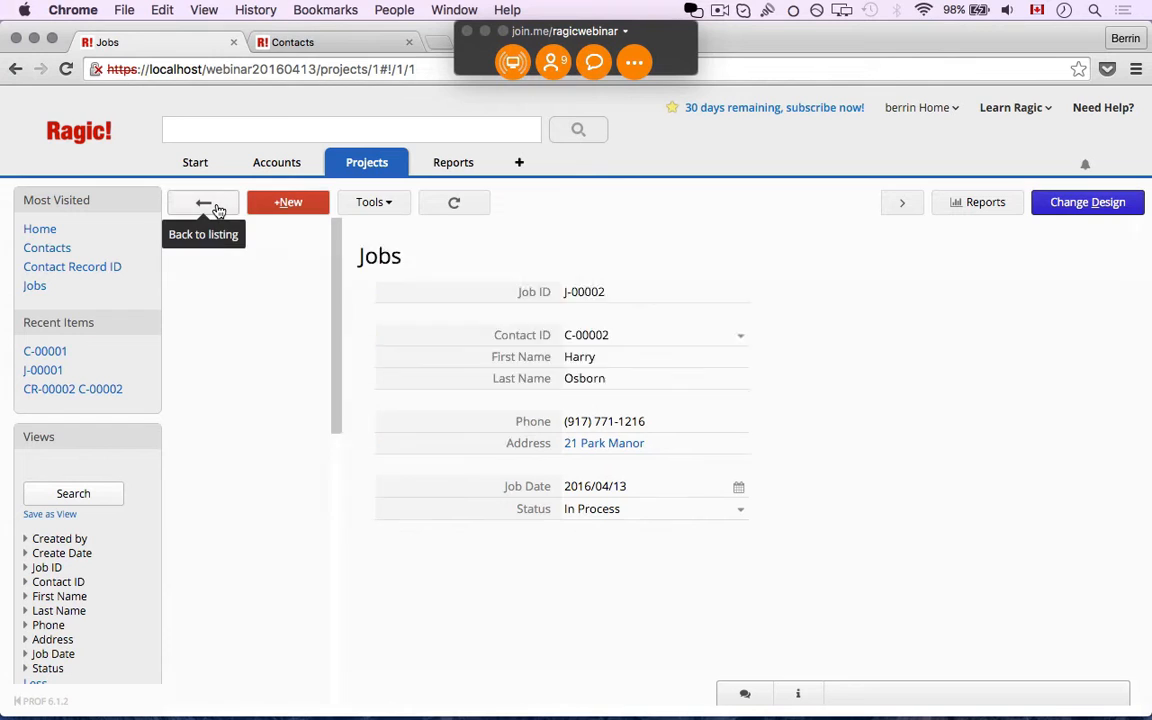
left_click(205, 203)
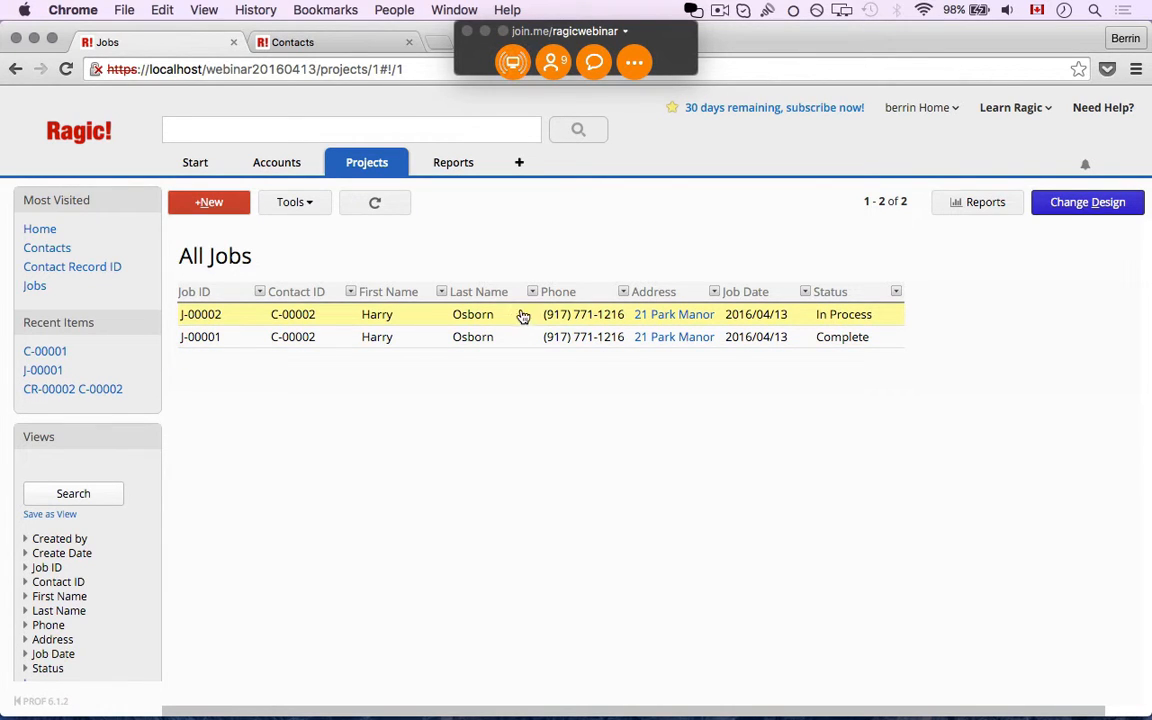
Go to the Contacts list under Accounts and open Harry Osborn's record C-00002
mouse_move(282, 167)
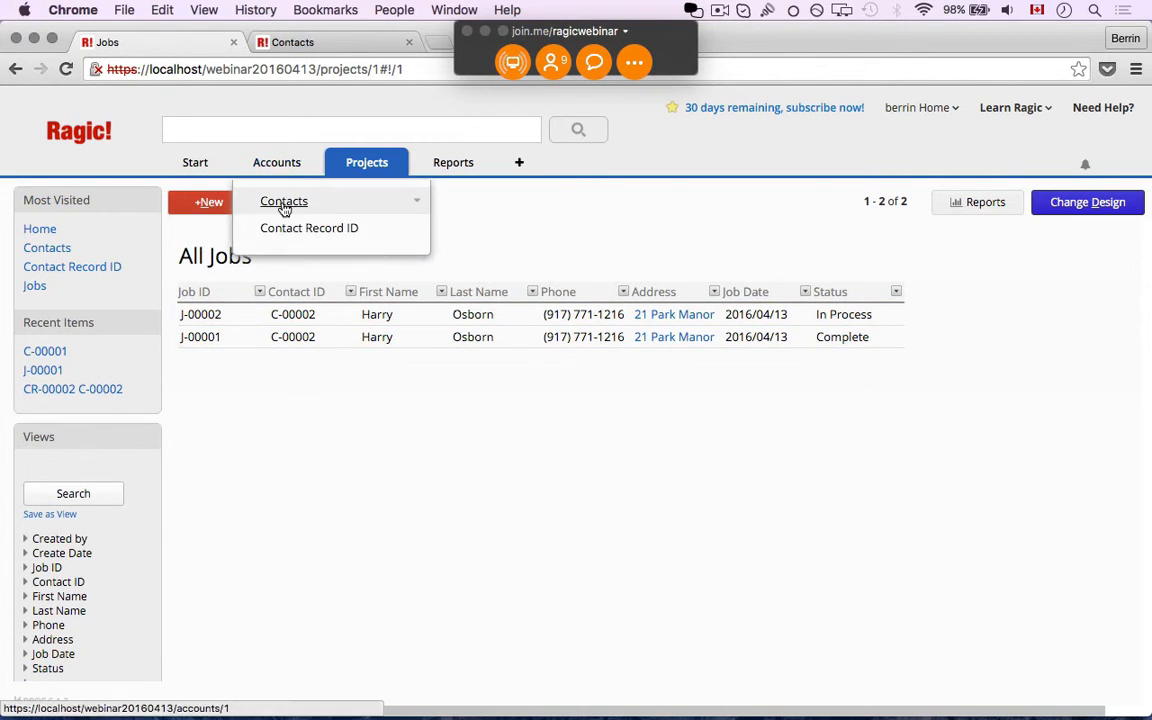
left_click(284, 204)
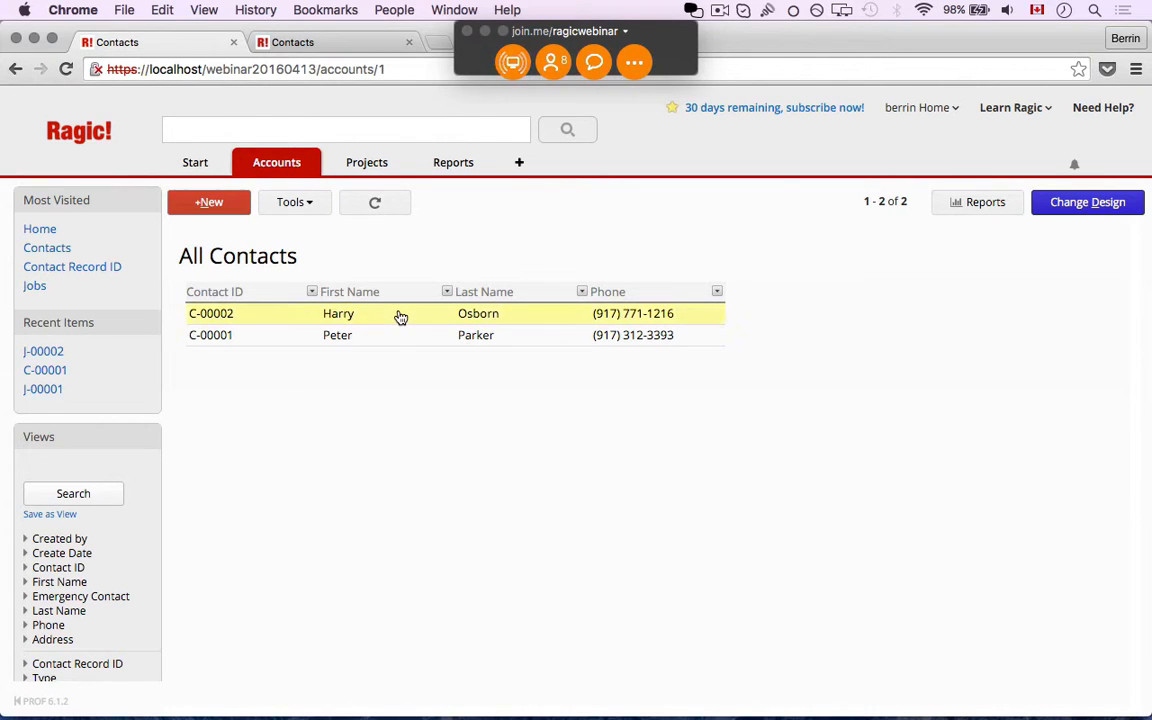
left_click(400, 317)
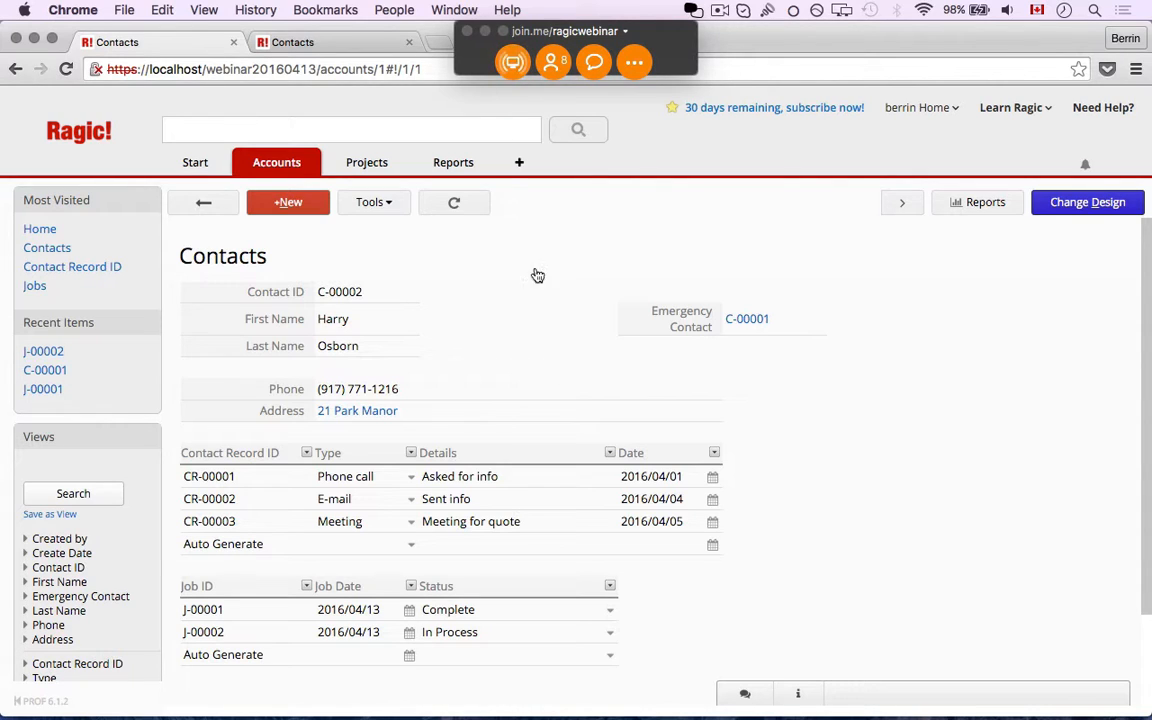
Preview jobs J-00001 and J-00002 from the Jobs subtable in the side panel
left_click(200, 614)
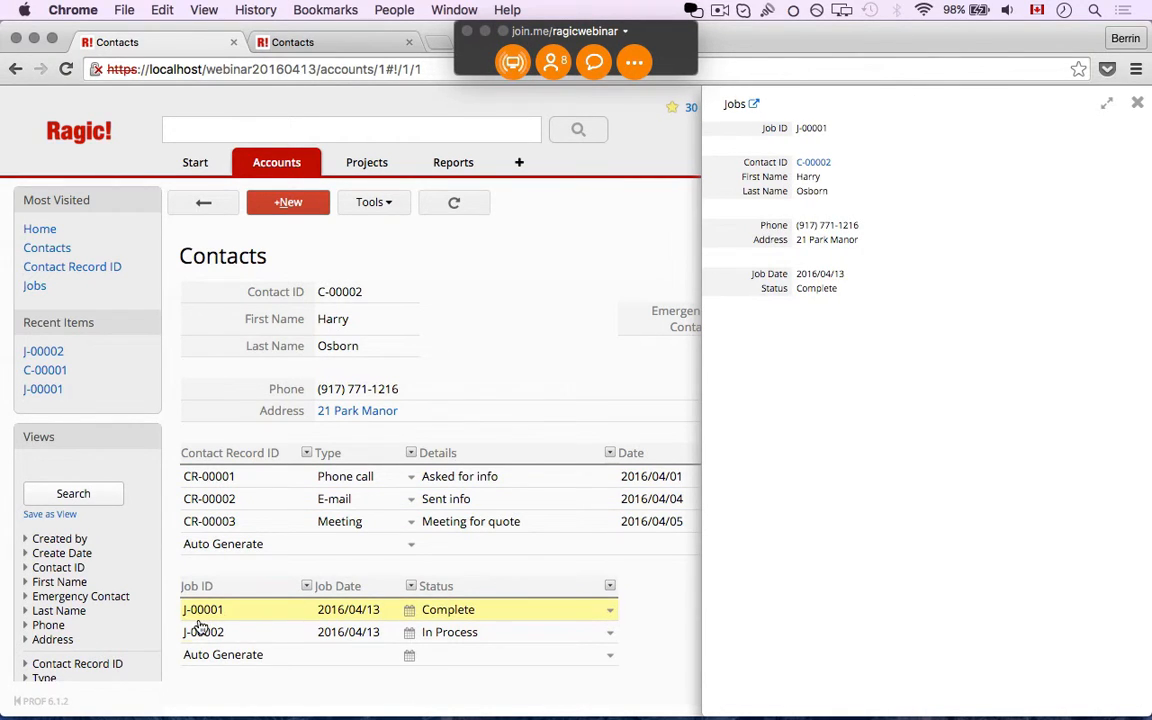
left_click(201, 634)
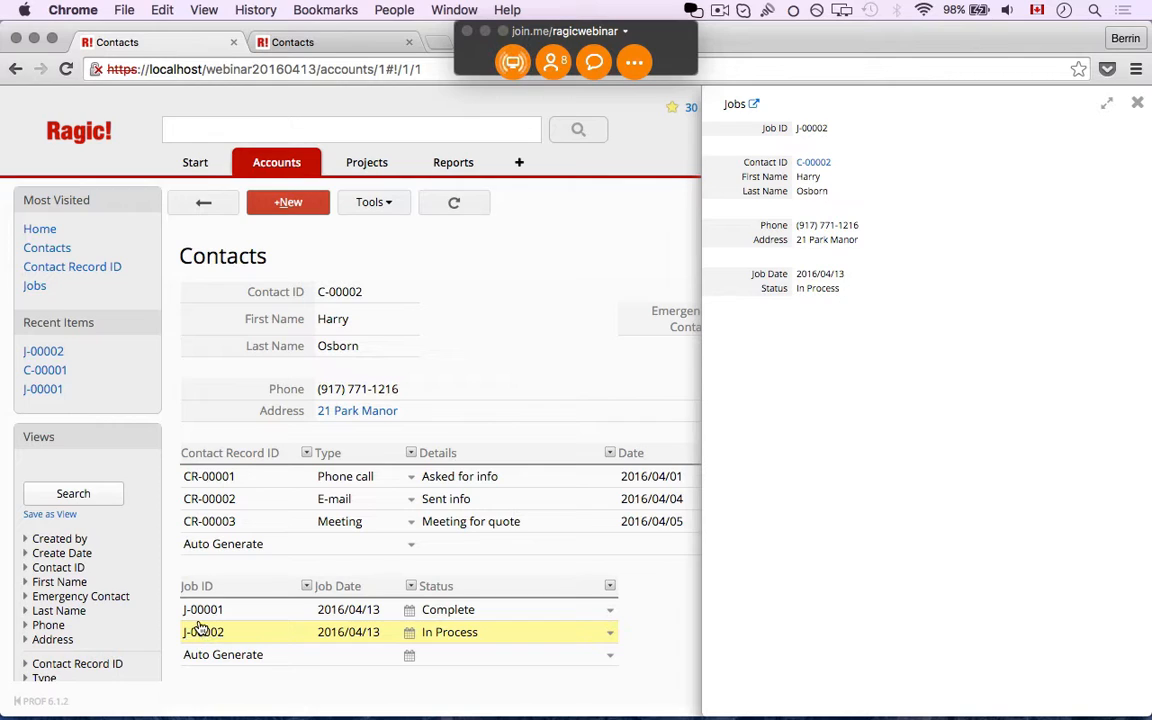
left_click(201, 614)
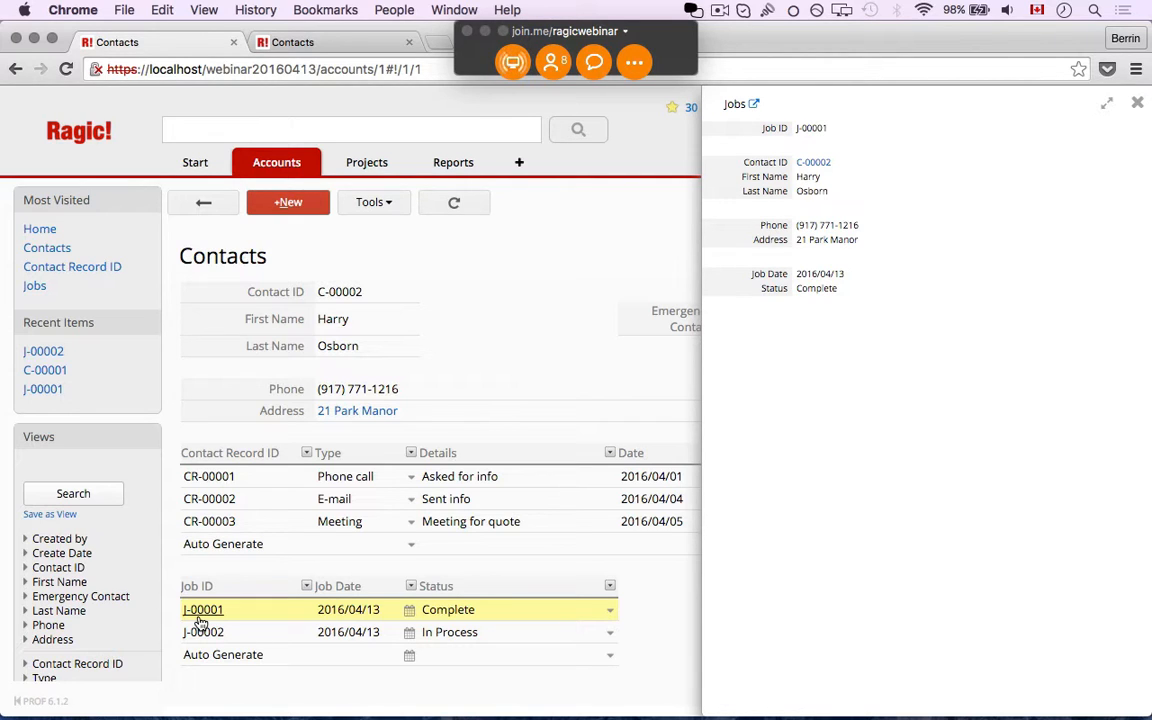
Preview contact record CR-00002, close the panel, and enter design mode for the Contacts form
left_click(231, 499)
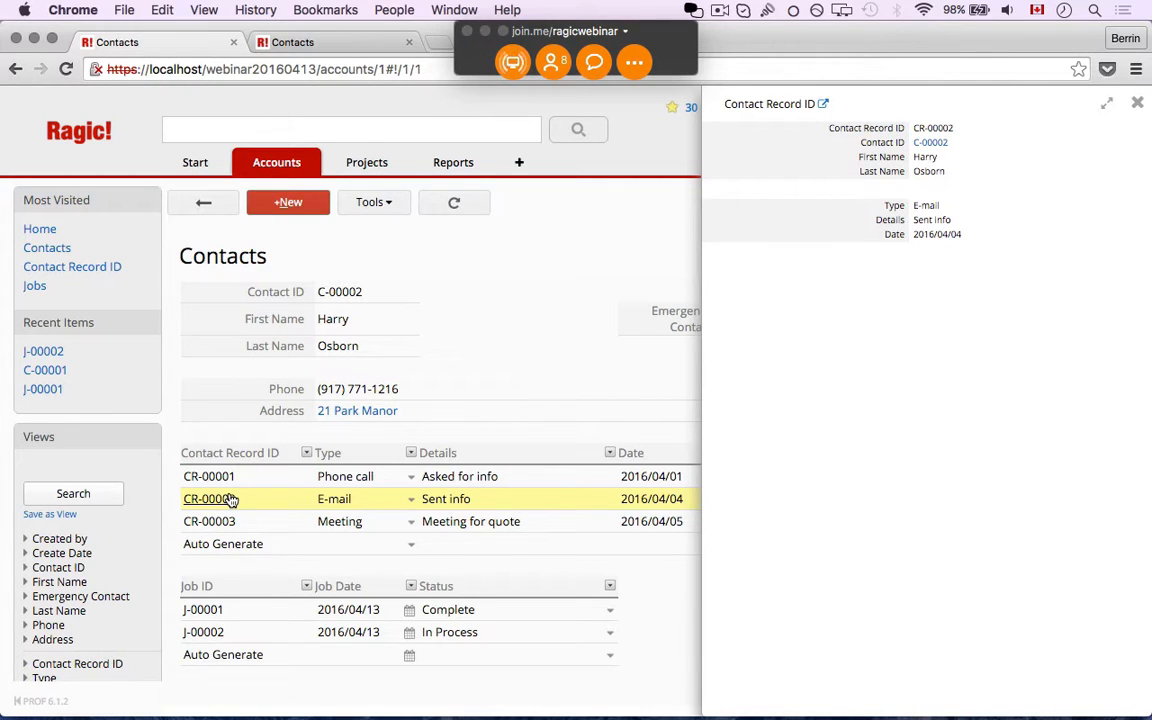
left_click(231, 500)
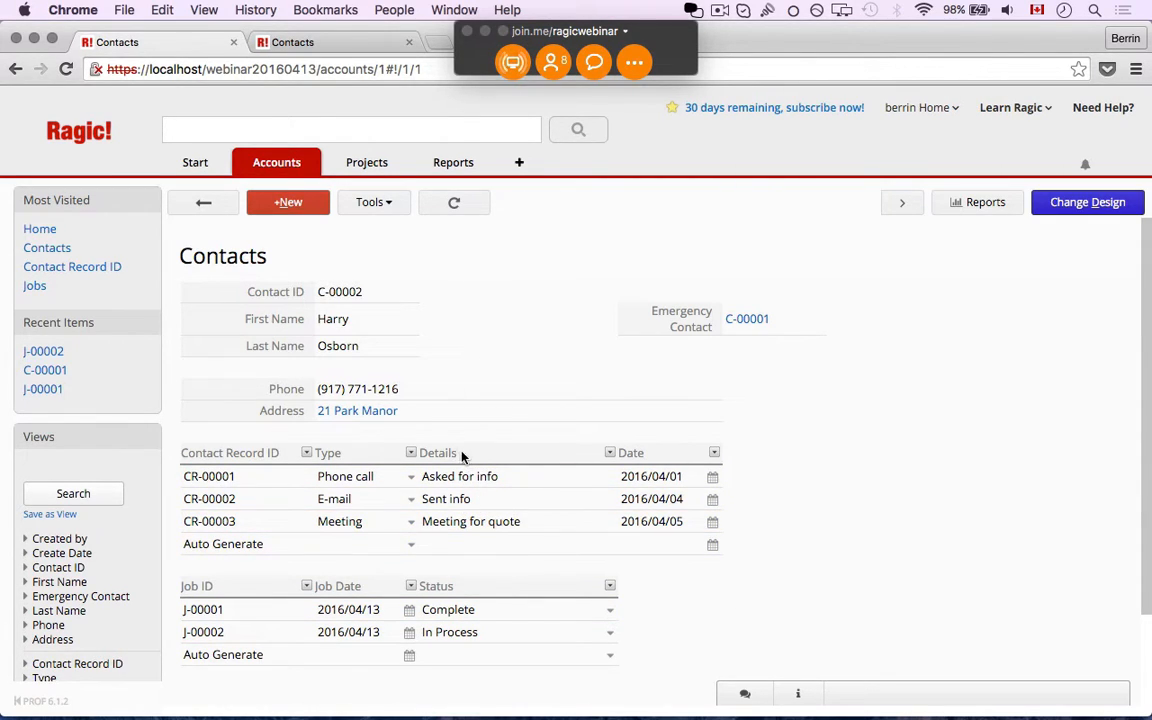
mouse_move(240, 172)
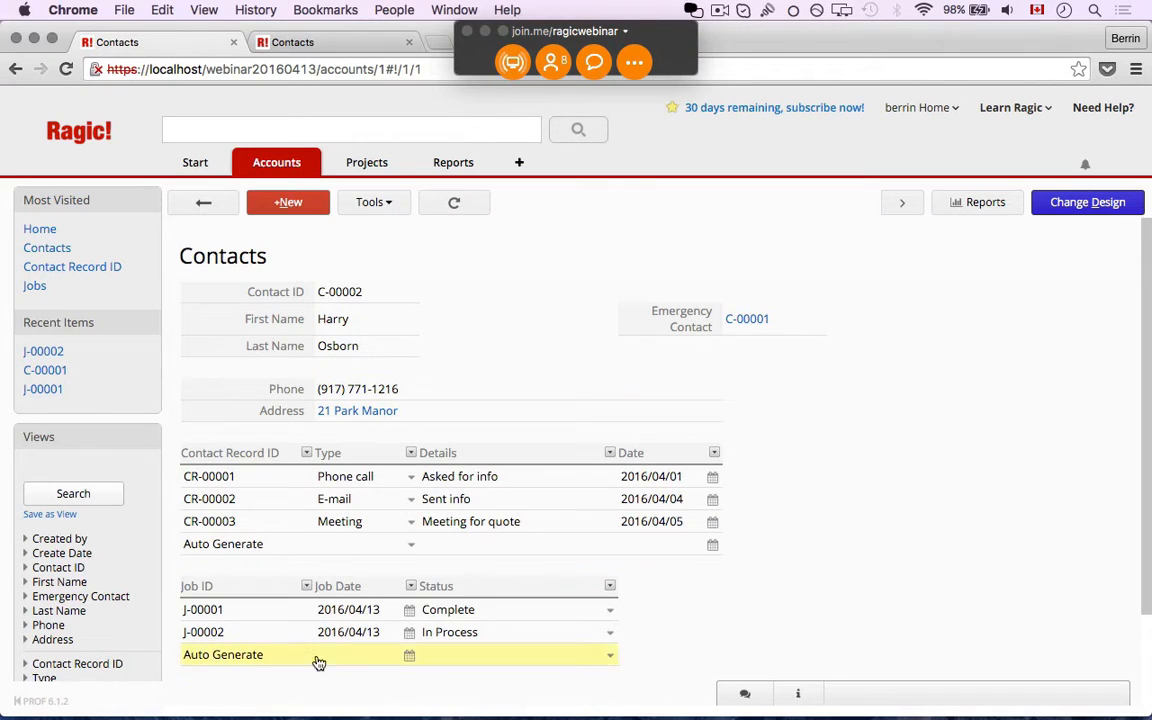
left_click(1050, 212)
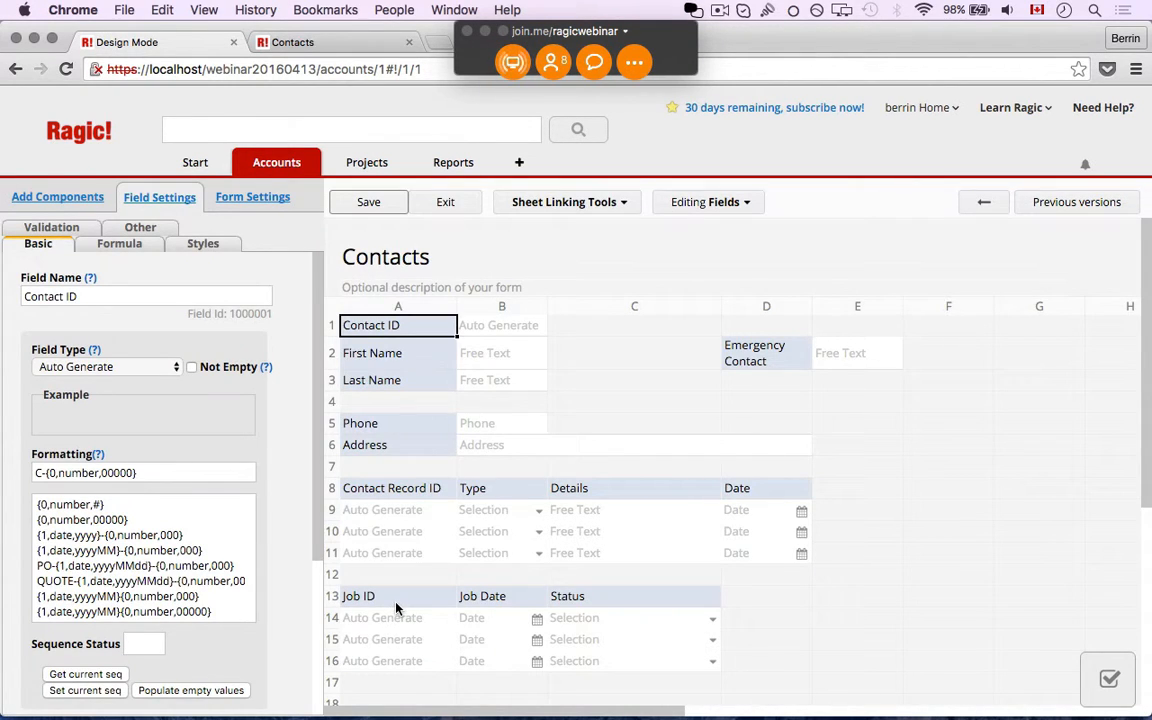
Make the Jobs subtable's Job ID and Job Date fields Read Only
left_click(396, 603)
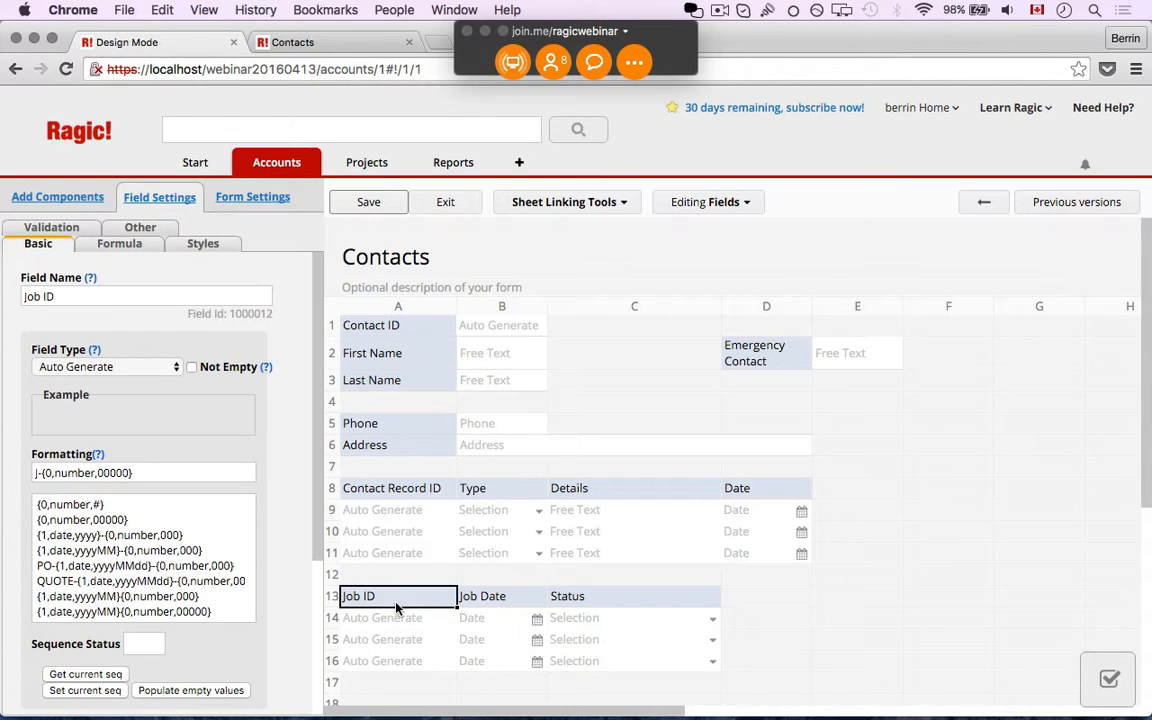
scroll(270, 610, "down", 5)
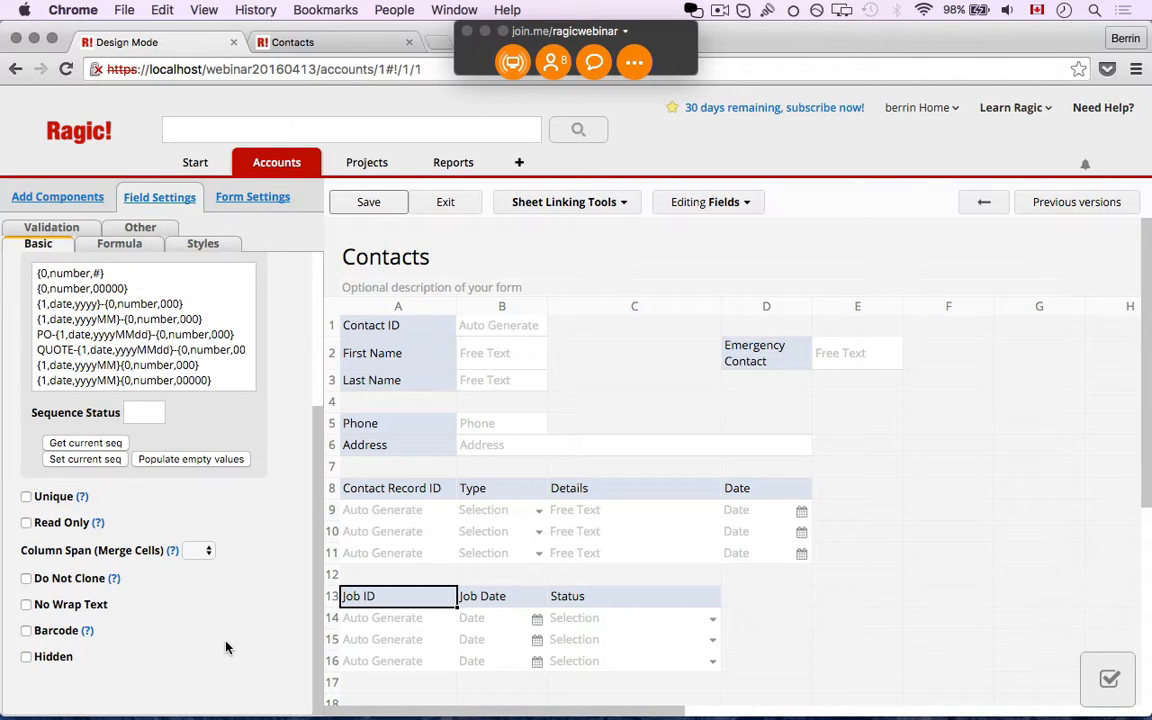
mouse_move(319, 607)
left_mouse_down()
mouse_move(316, 505)
mouse_move(319, 597)
left_mouse_up()
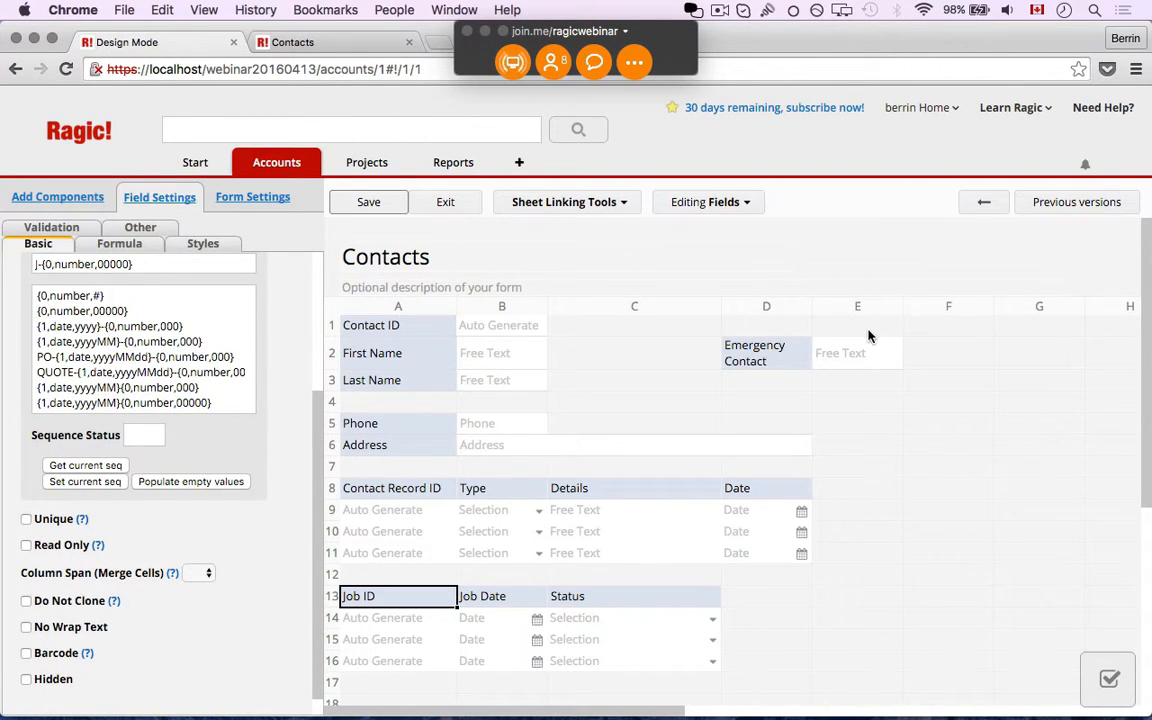
left_click(26, 545)
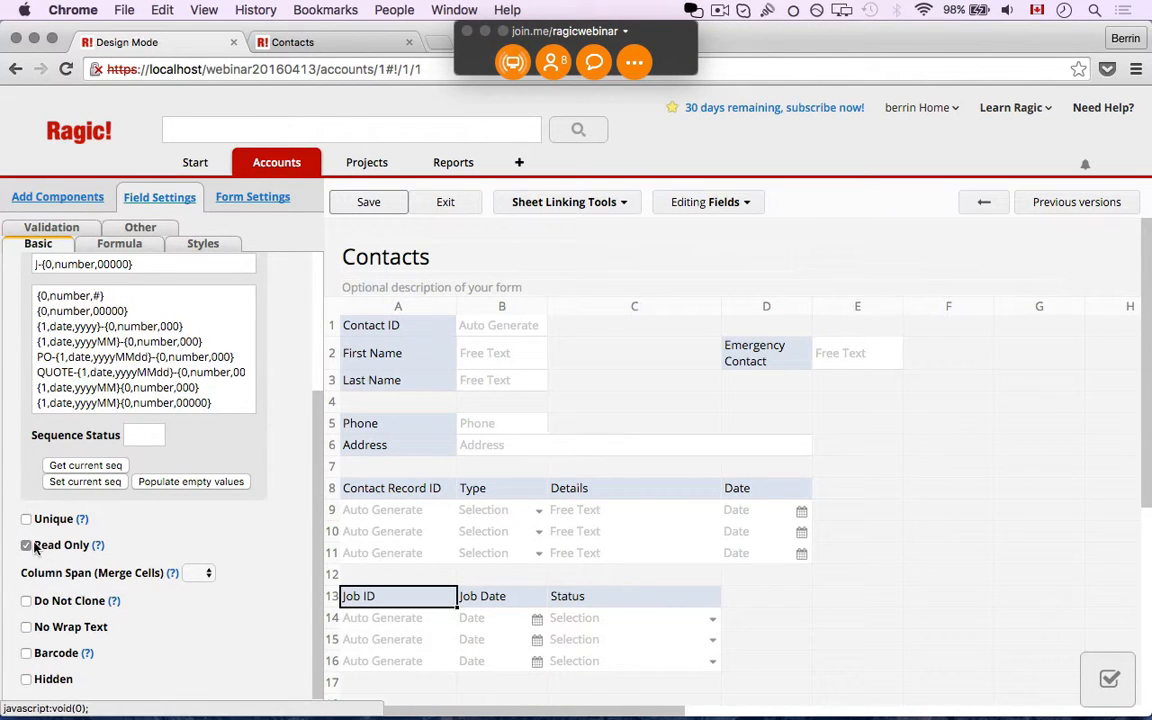
left_click(477, 601)
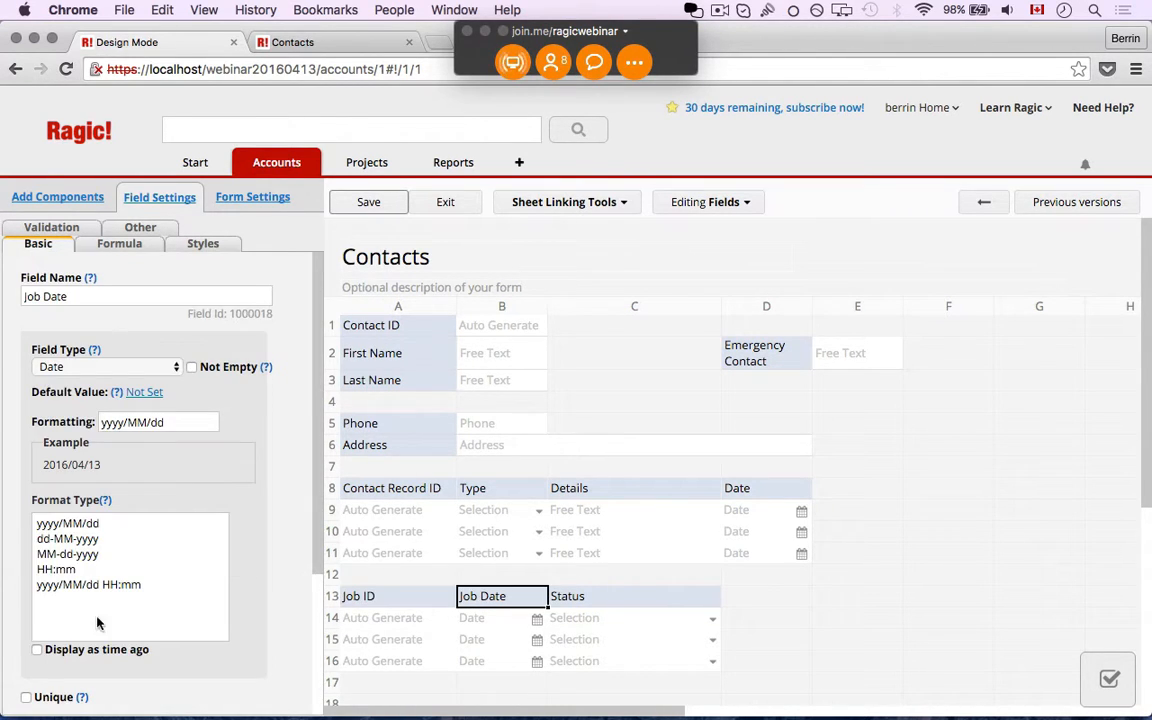
scroll(60, 550, "down", 3)
left_click(26, 522)
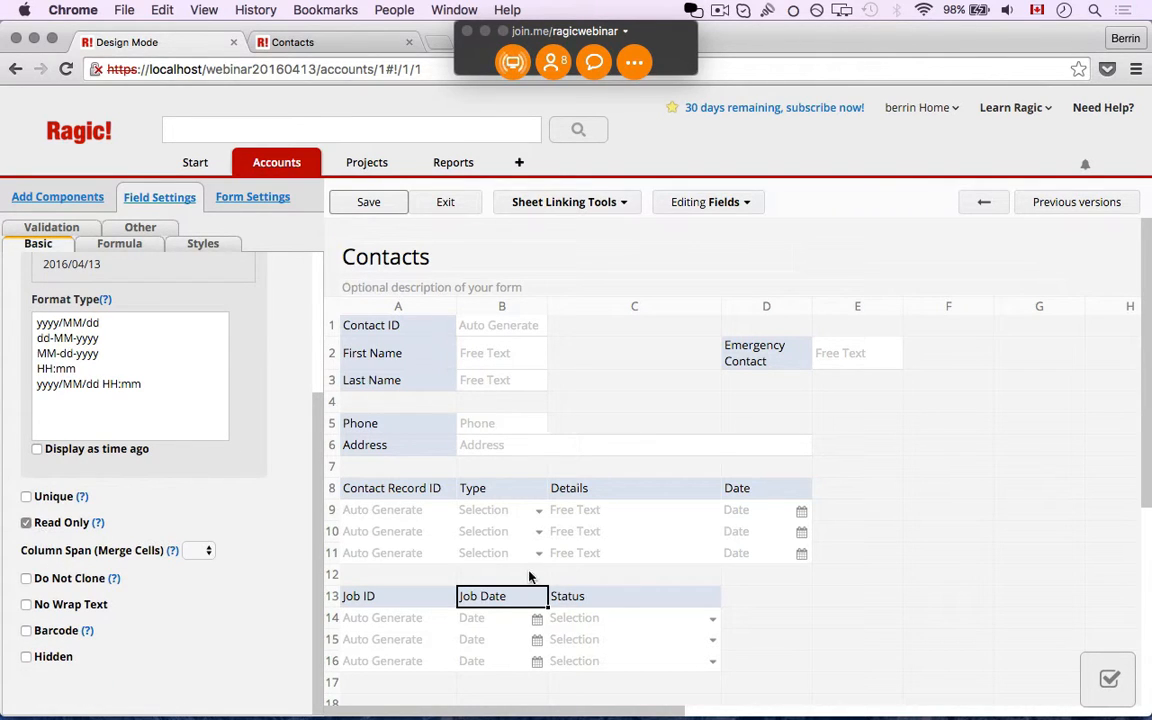
Make the Status field Read Only, save the Contacts design, and exit to the record
left_click(589, 600)
scroll(77, 530, "down", 2)
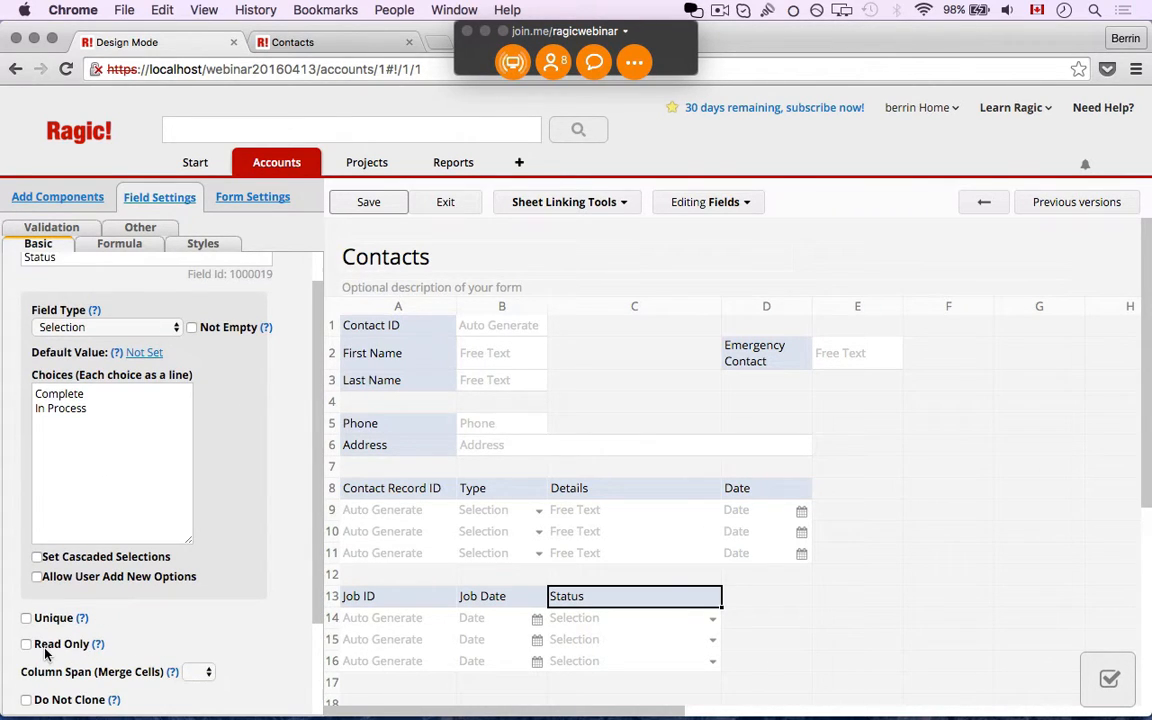
left_click(26, 644)
left_click(393, 210)
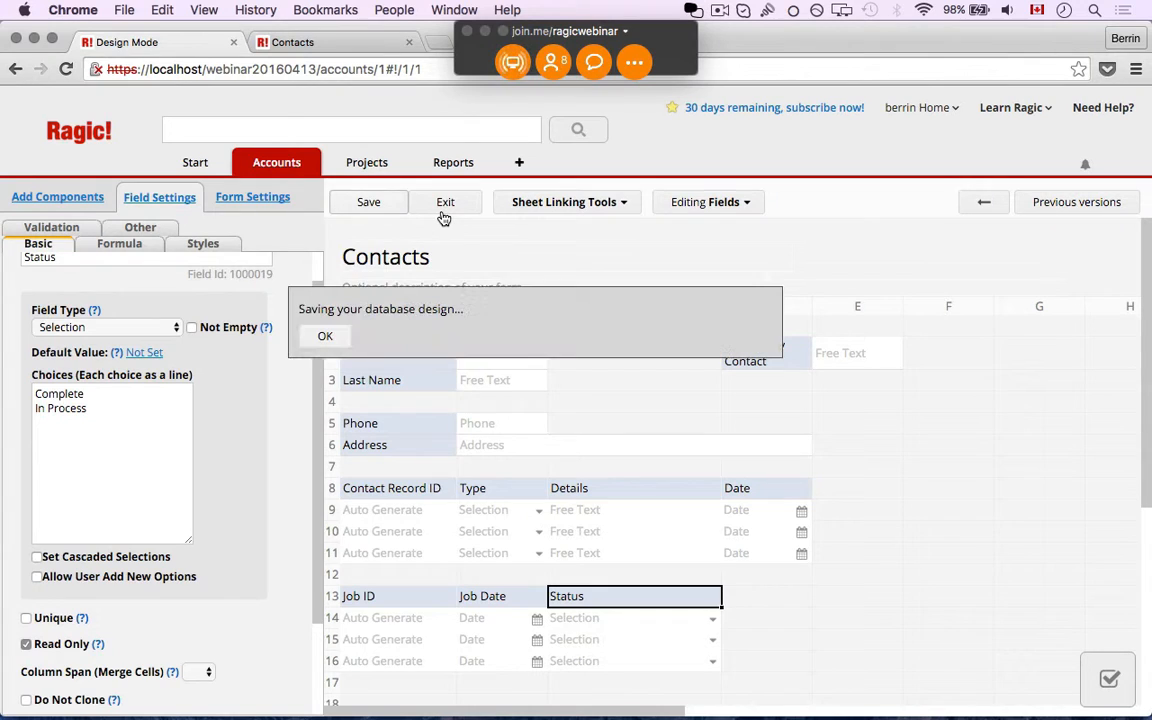
left_click(445, 205)
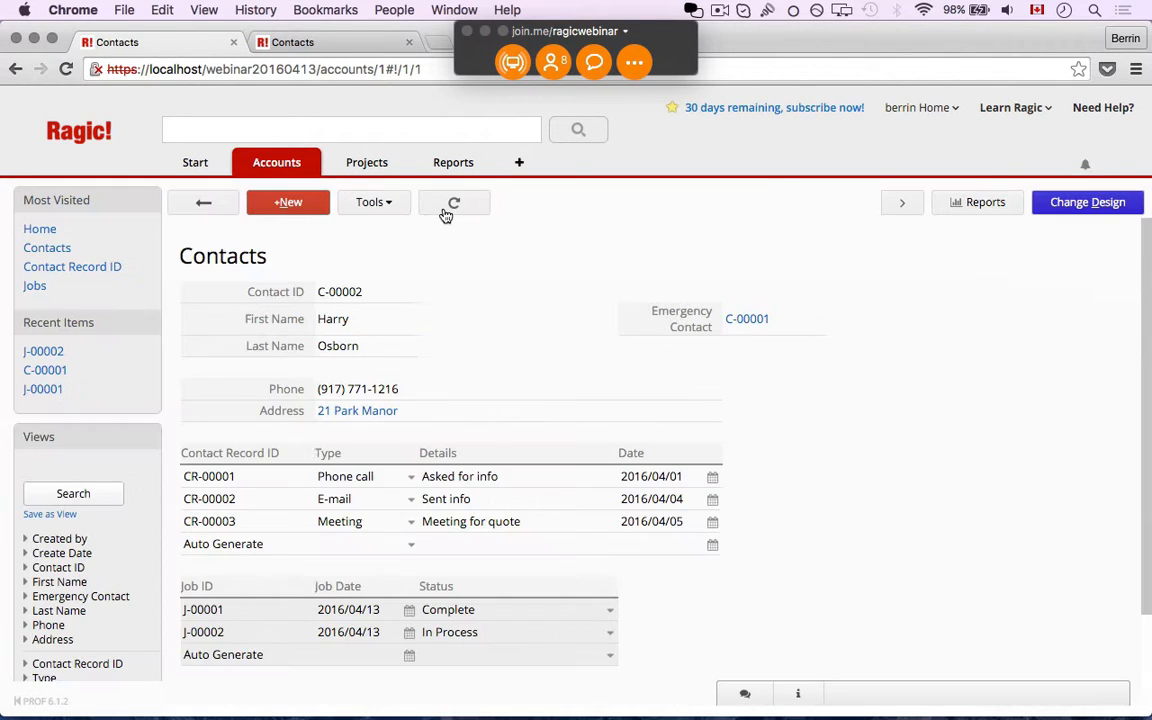
Try editing Status and Job Date in the Jobs subtable's blank row, then return to design mode
left_click(445, 654)
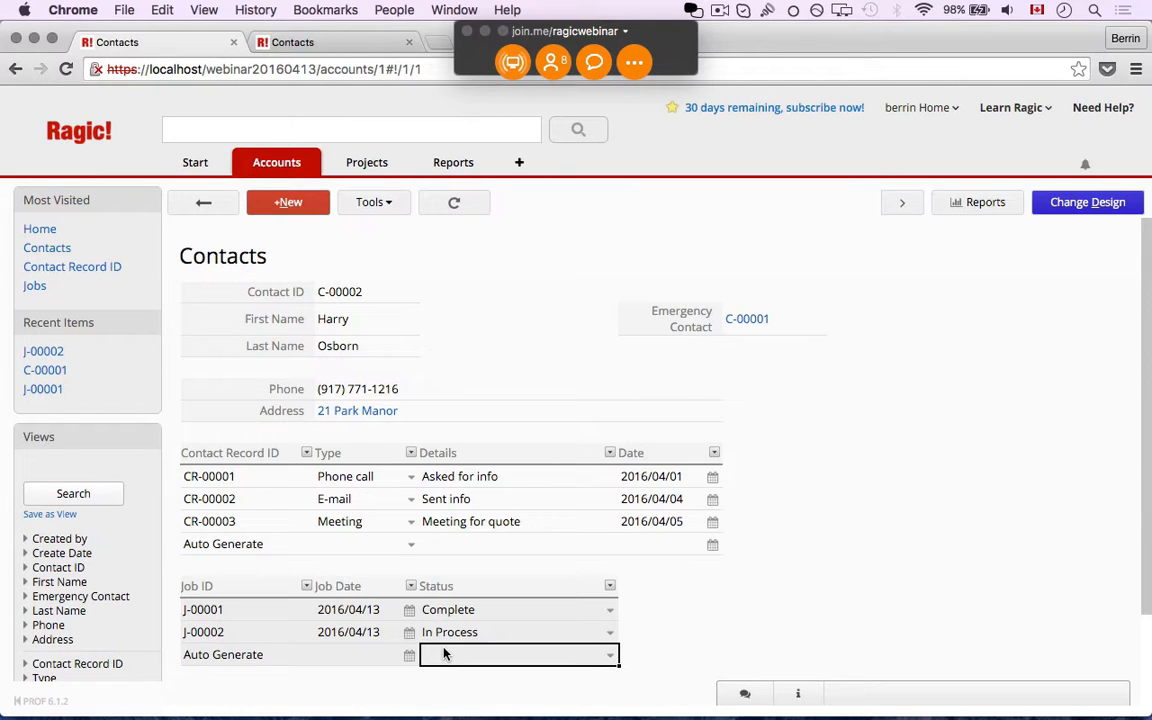
left_click(348, 660)
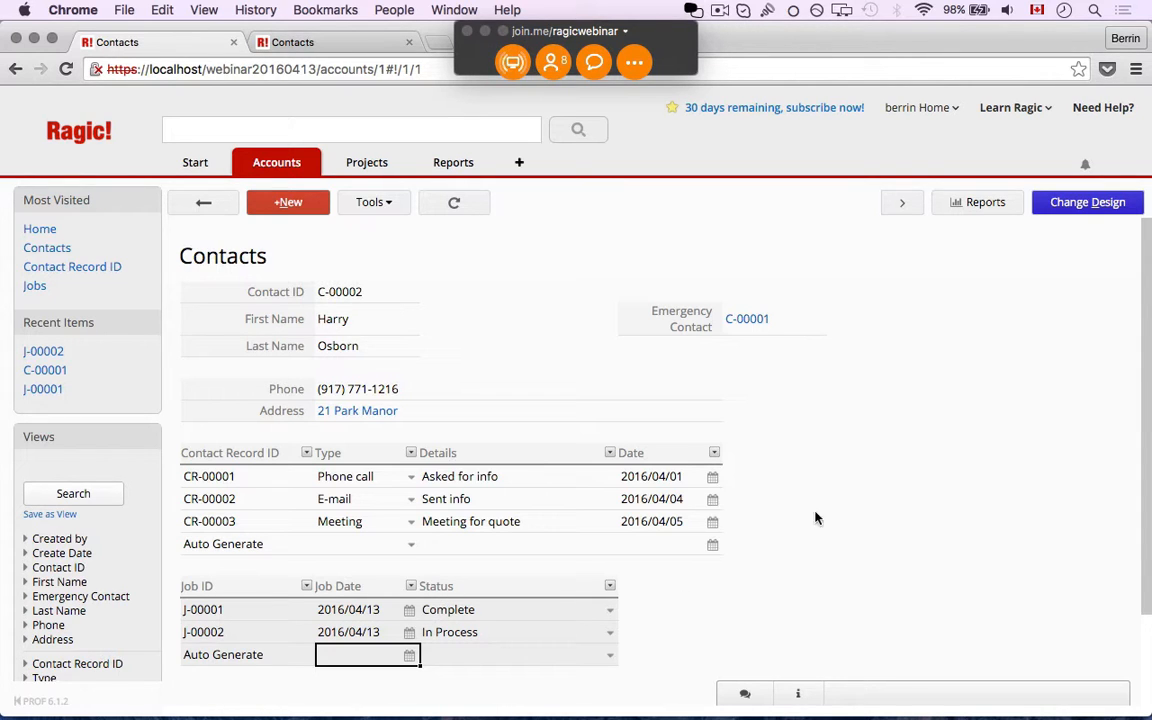
left_click(1062, 201)
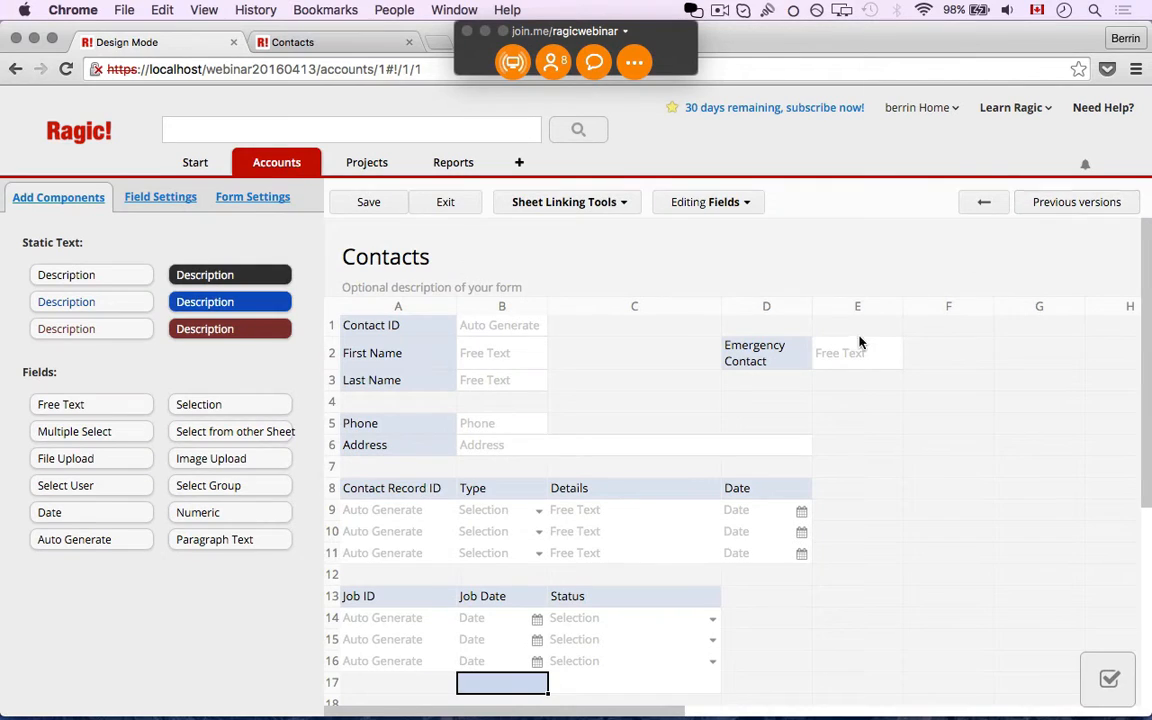
Add a 'Create Job' button for the linked Jobs sheet via Sheet Linking Tools, then save and exit design mode
left_click(395, 597)
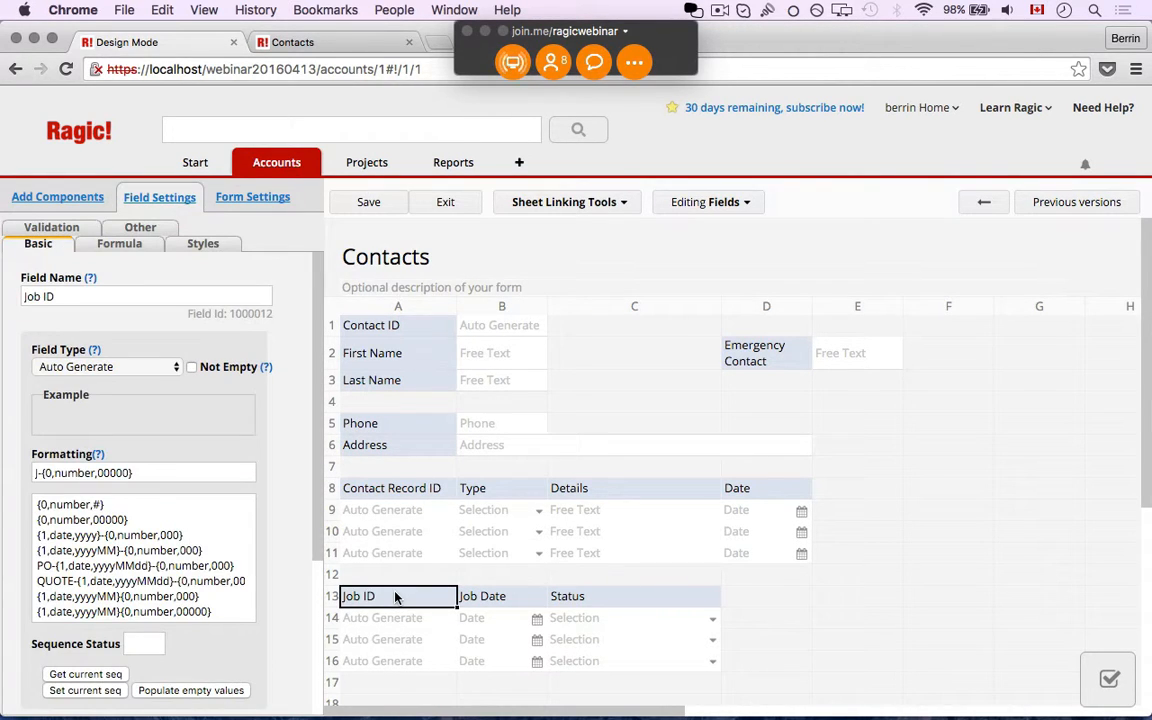
left_click(566, 204)
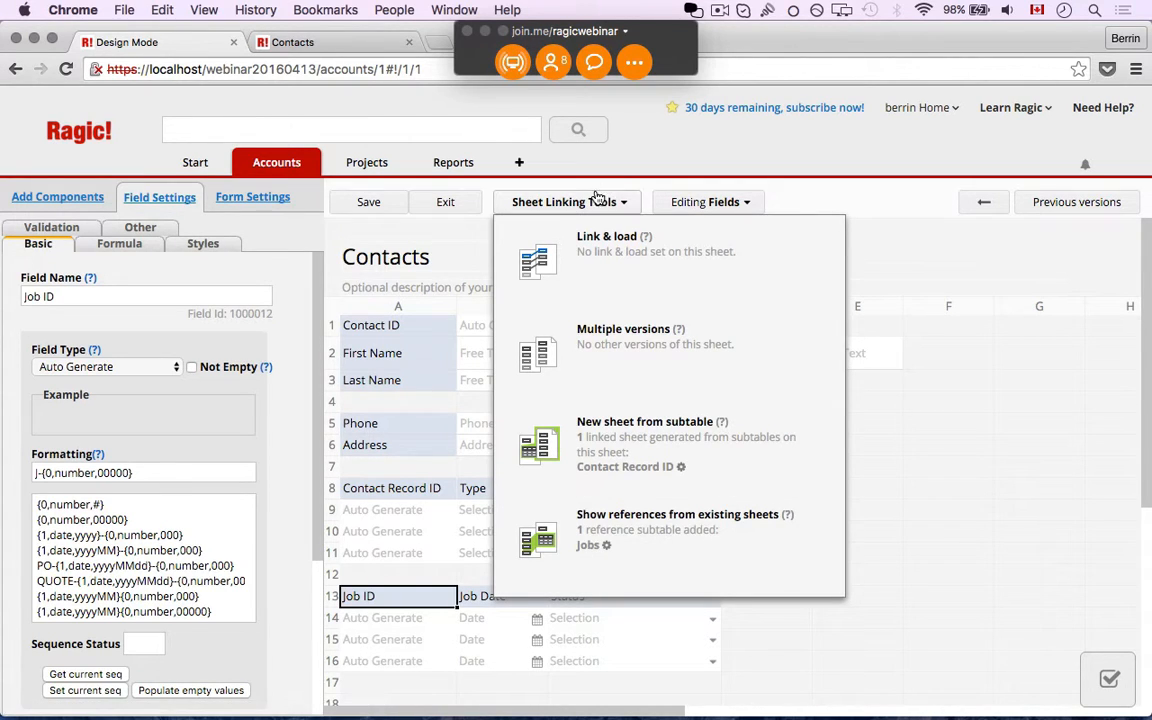
left_click(606, 546)
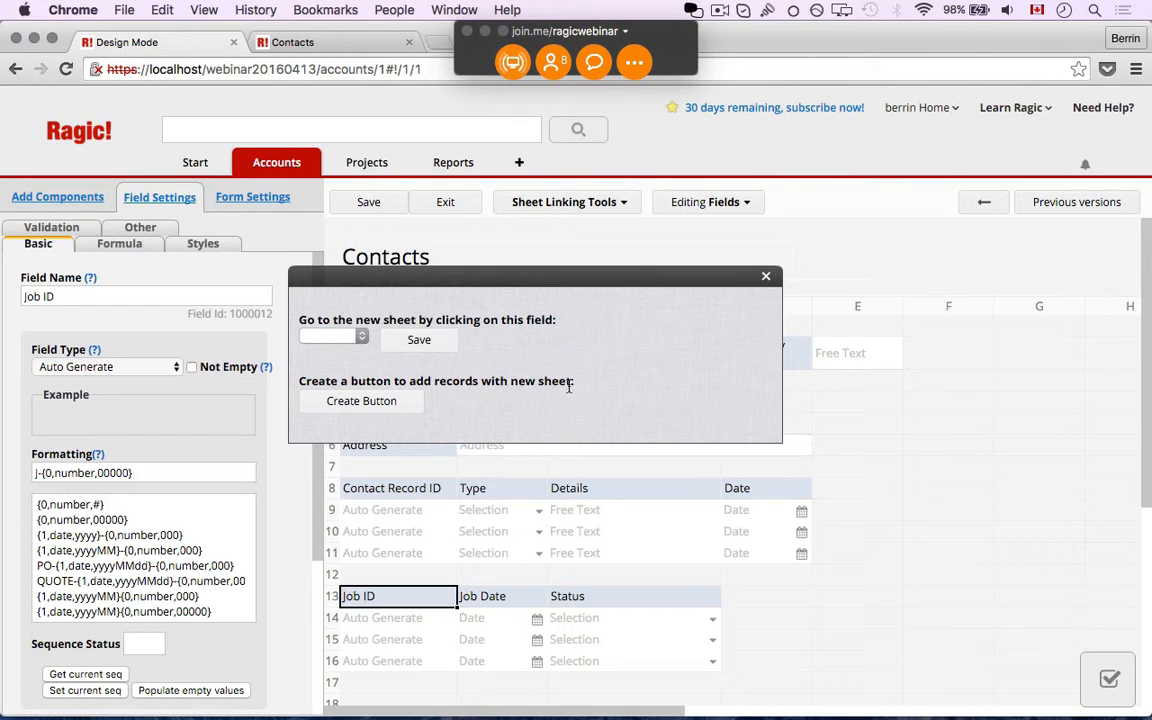
left_click(333, 403)
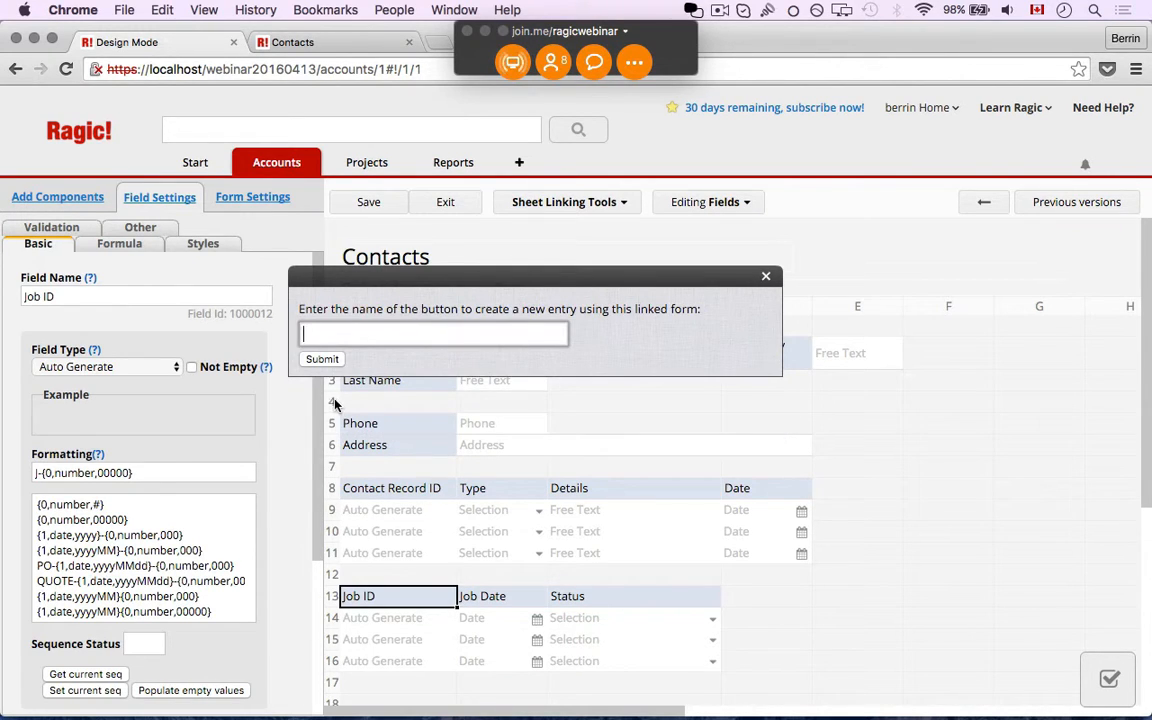
type("Create Job")
left_click(326, 360)
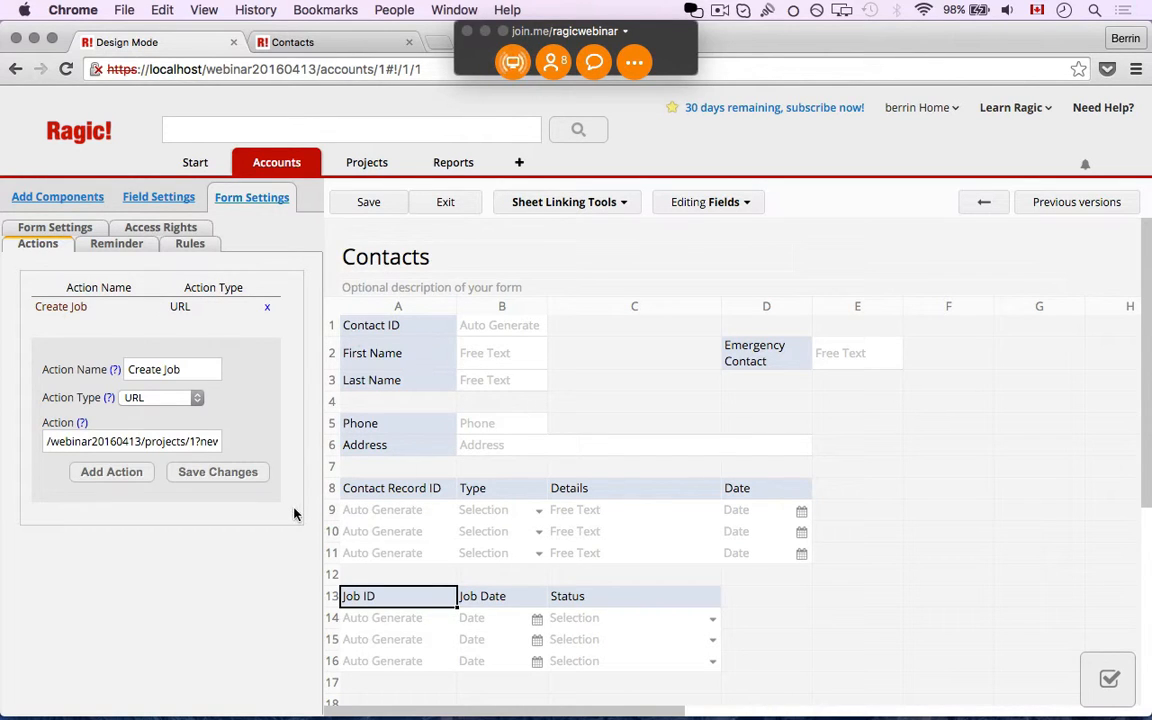
left_click(380, 201)
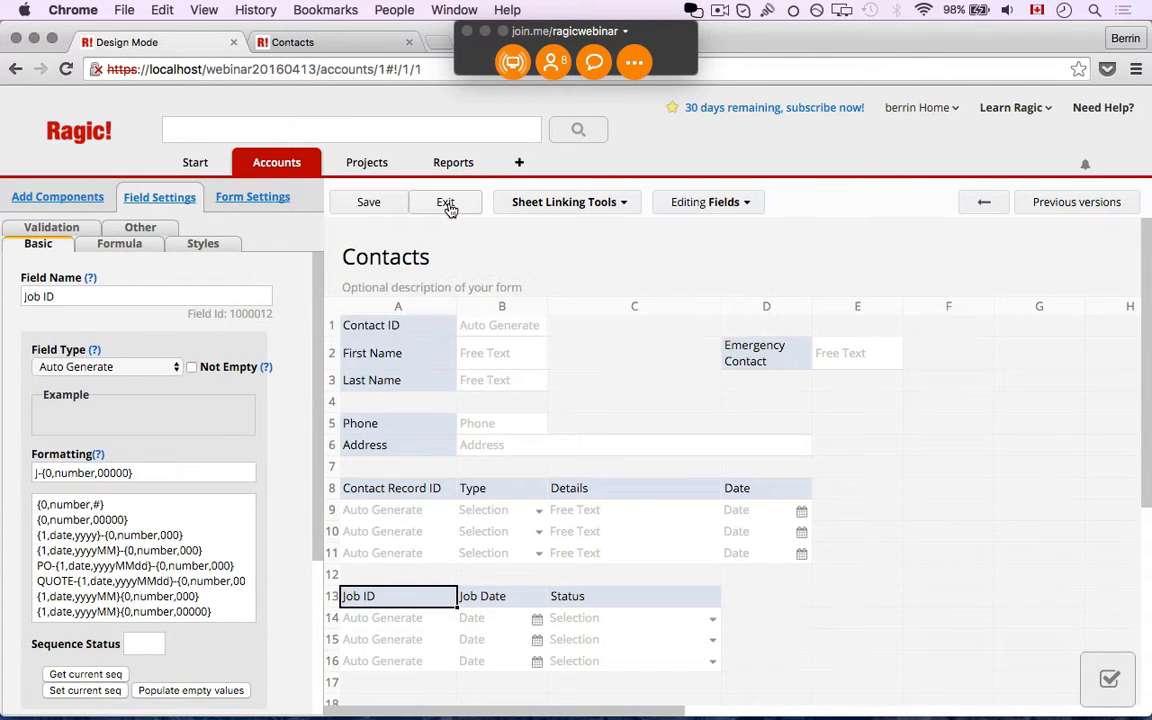
left_click(446, 203)
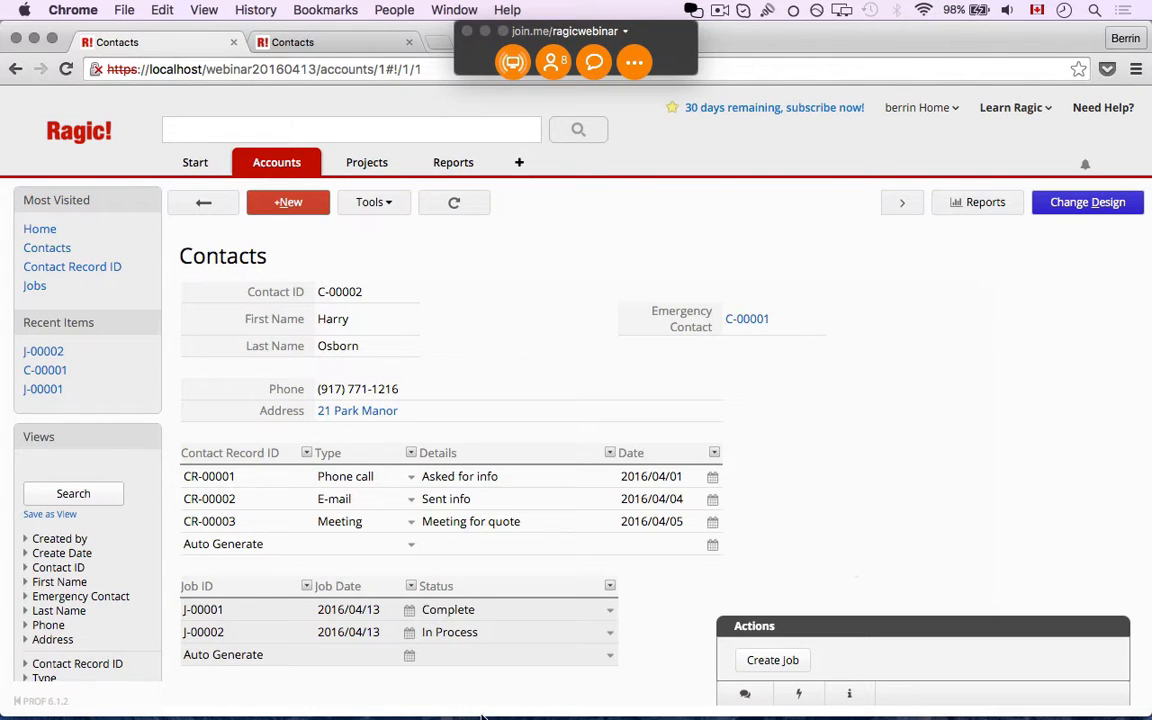
Use the Create Job action on contact C-00002's record to open a new Jobs entry
left_click(770, 661)
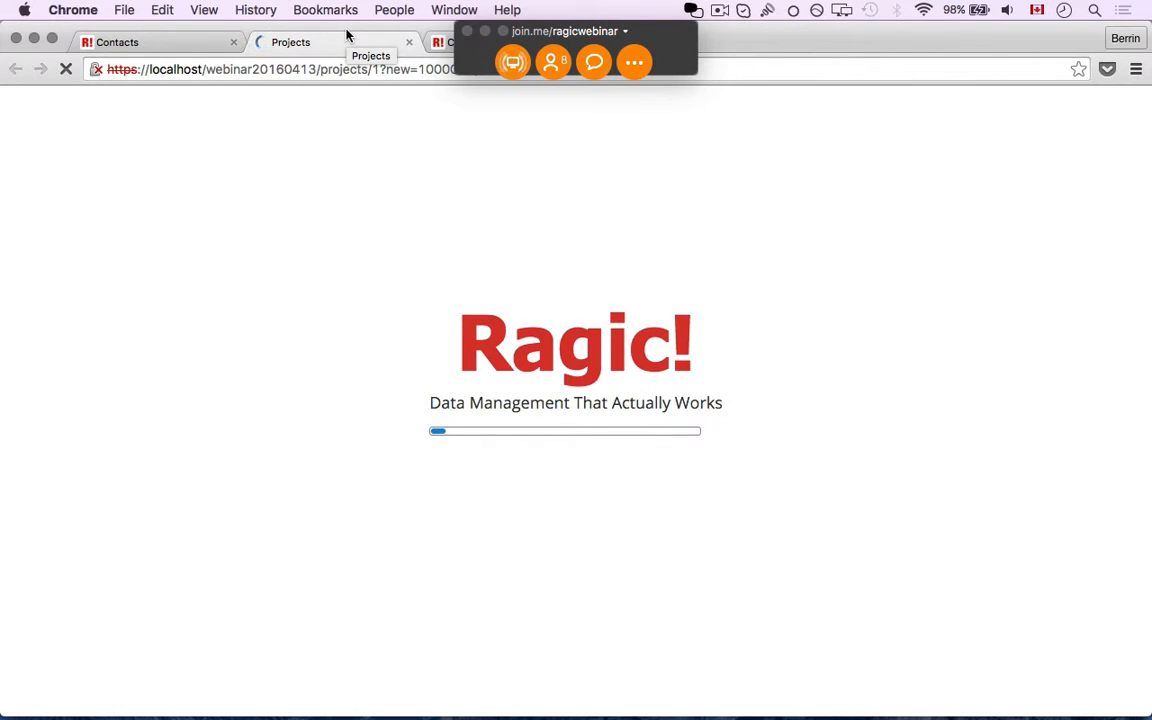
In the new Jobs tab, set Job Date 2016/04/13 and Status Complete, and save job J-00003
left_click(191, 43)
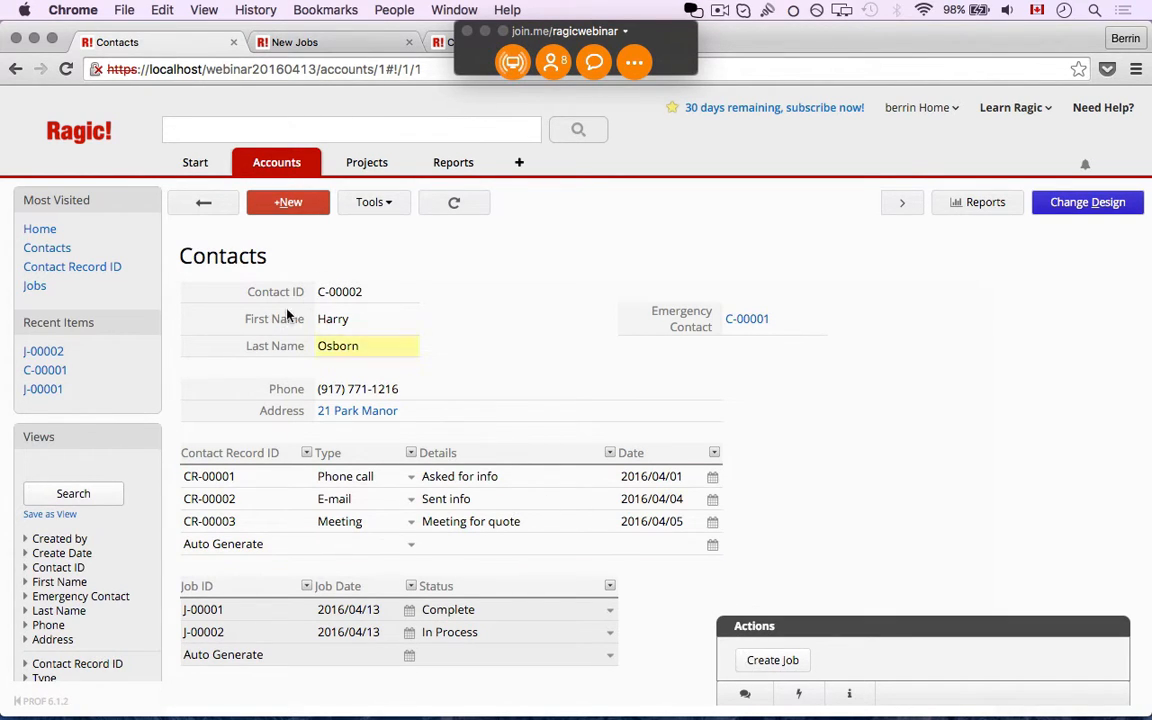
left_click(322, 42)
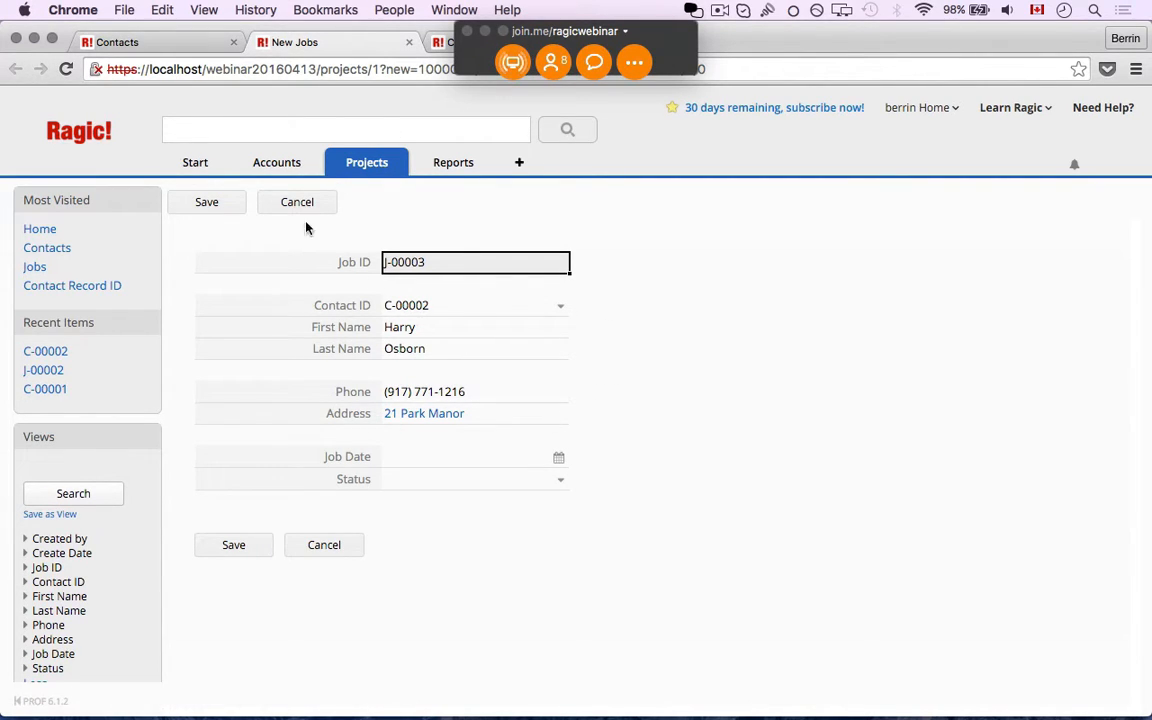
left_click(556, 461)
left_click(486, 568)
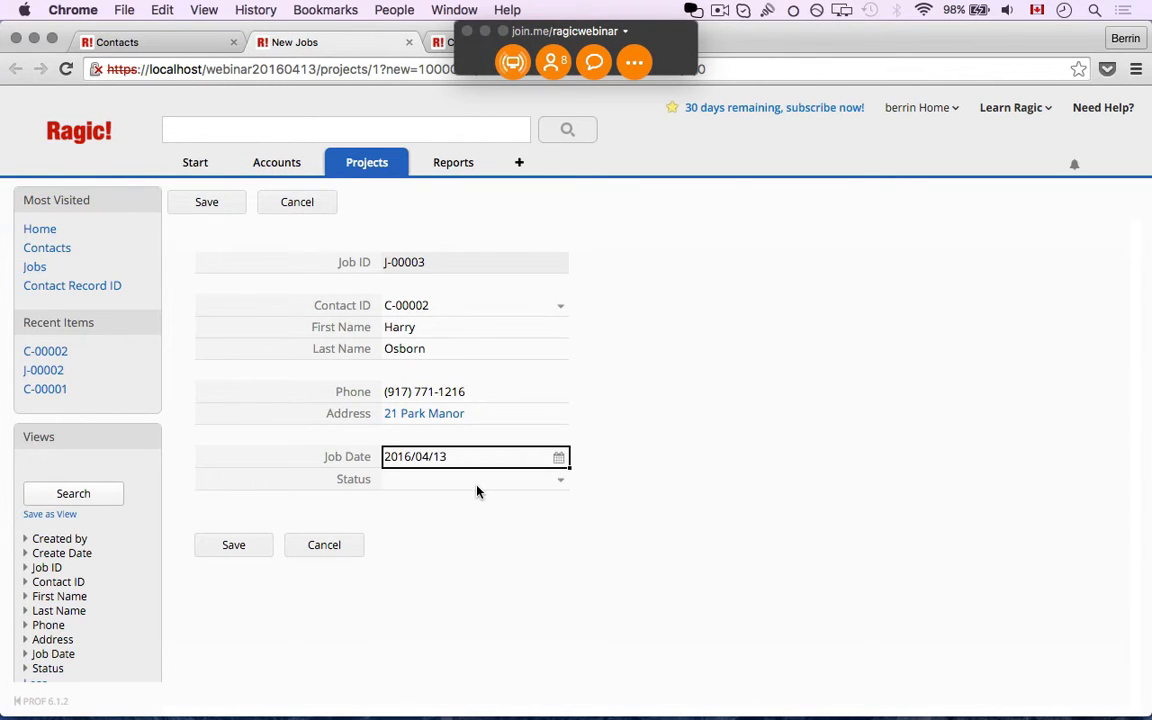
left_click(477, 488)
left_click(470, 503)
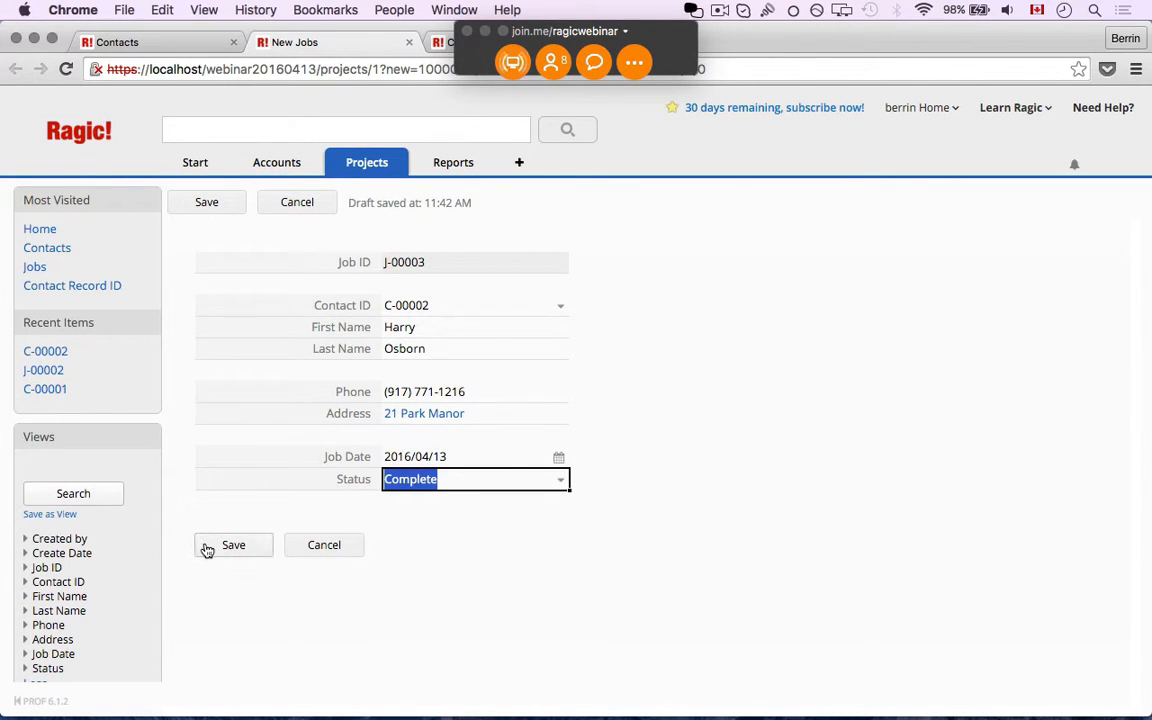
left_click(207, 550)
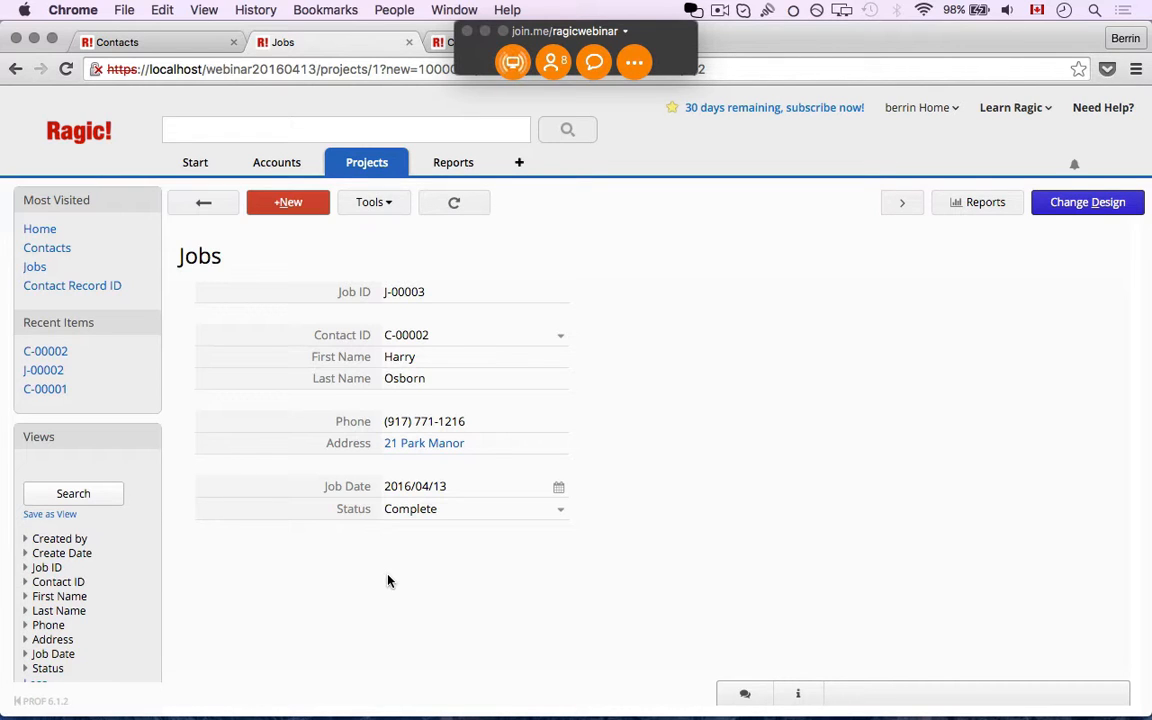
Refresh contact C-00002 to show its three linked jobs, then open the join.me meeting menu
left_click(157, 43)
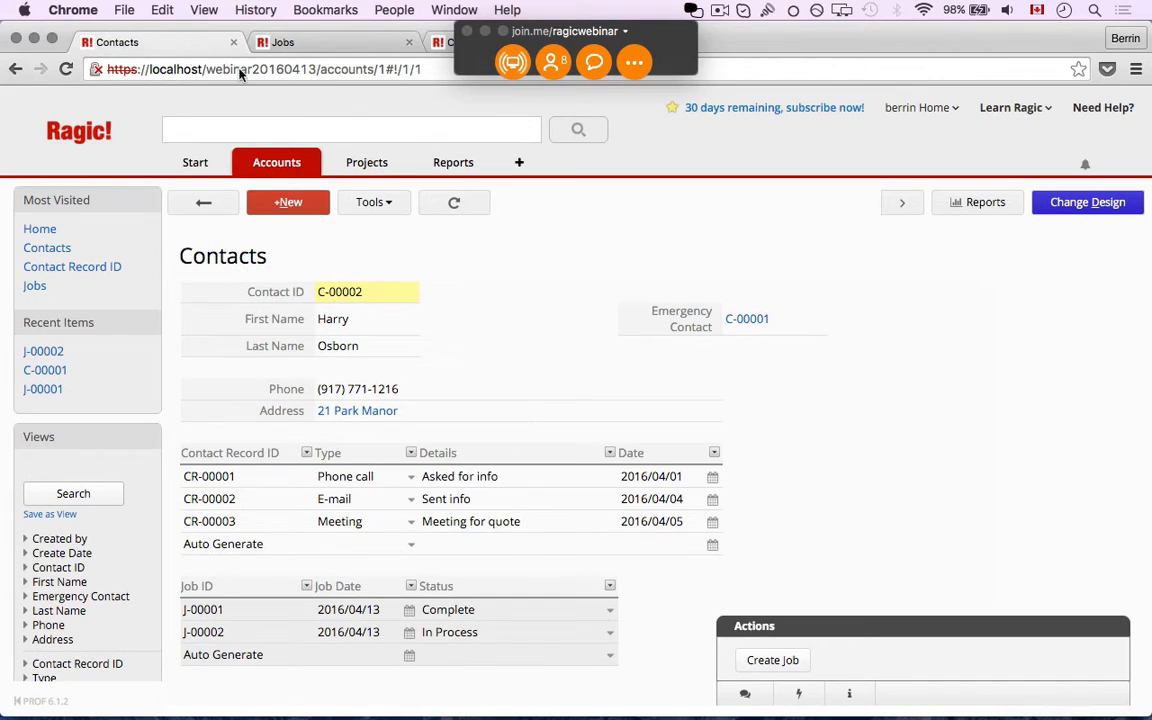
left_click(446, 206)
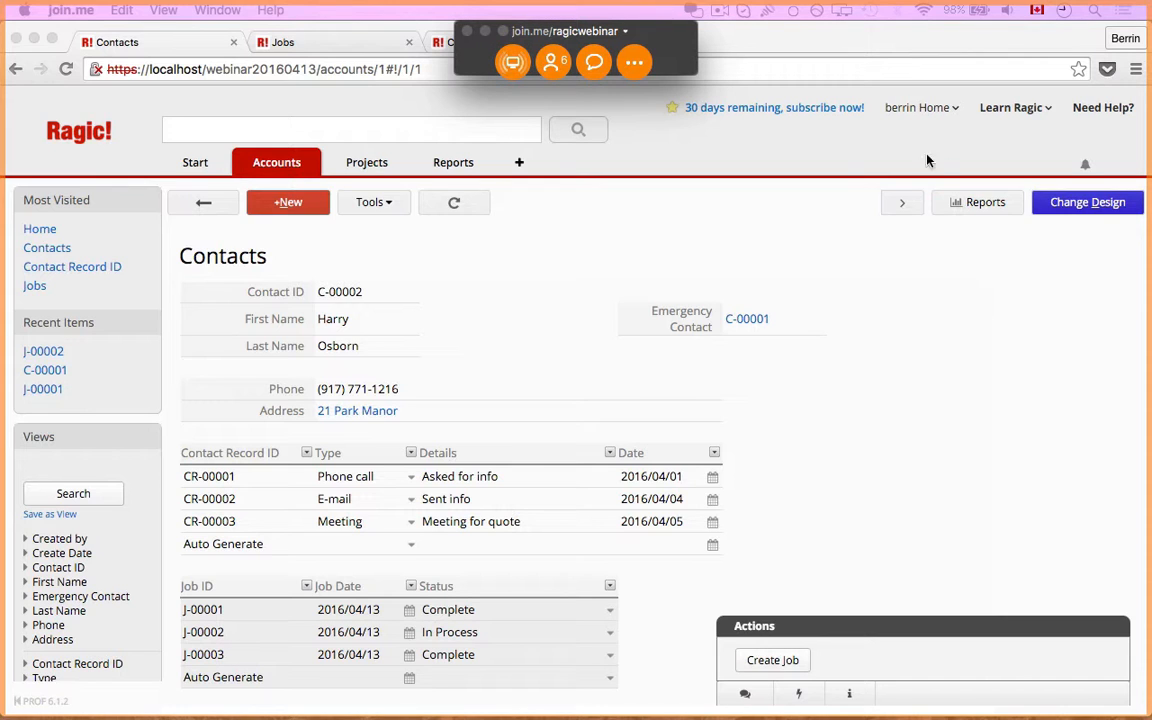
left_click(634, 62)
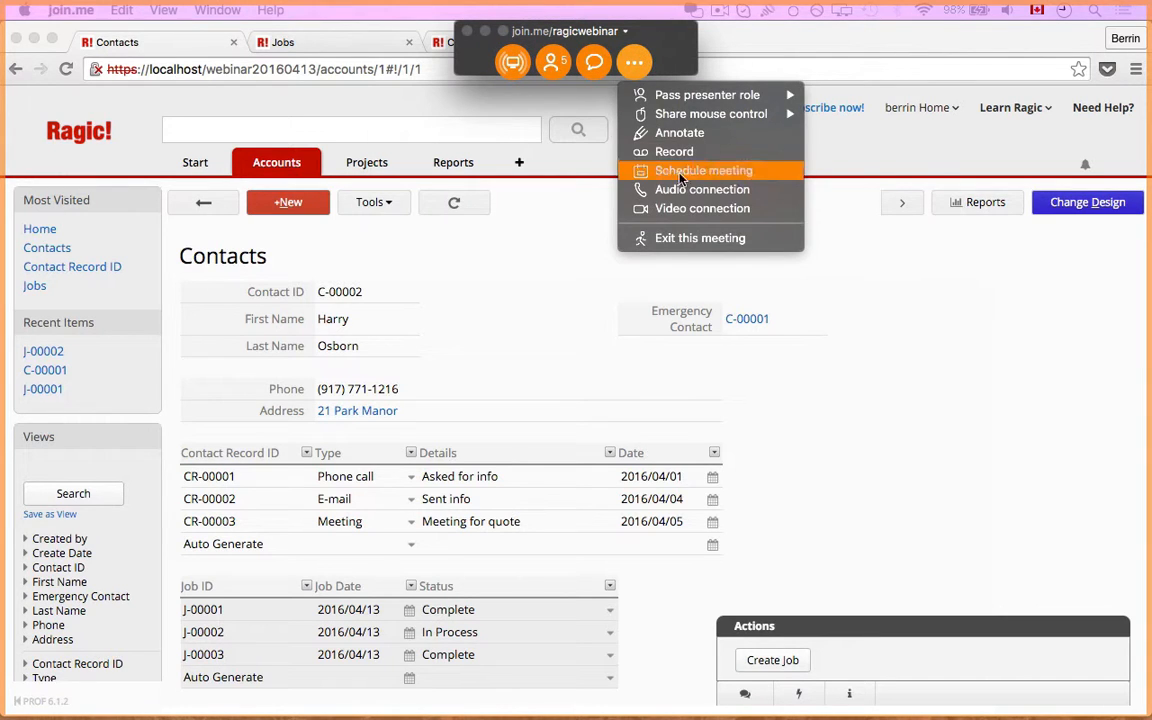